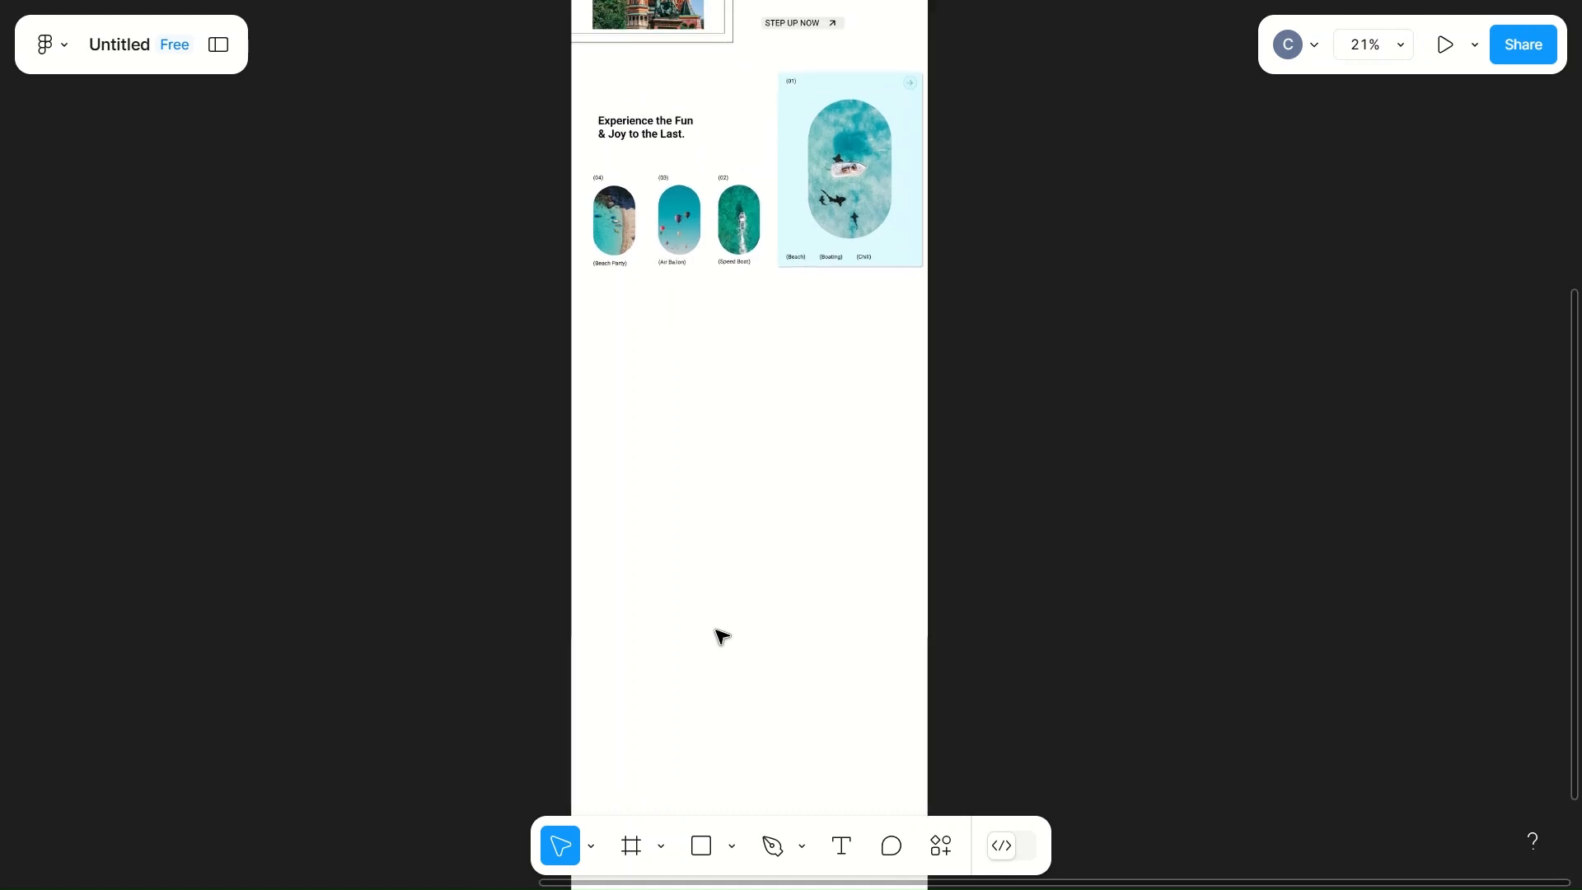
Step: Draw a full-width rectangle of about 1280 × 656 below the "Experience the Fun" section and lower it to about Y 2580
{"action": "scroll", "coordinate": [717, 631], "scroll_direction": "up", "scroll_amount": 3, "text": "ctrl"}
{"action": "scroll", "coordinate": [722, 635], "scroll_direction": "up", "scroll_amount": 5}
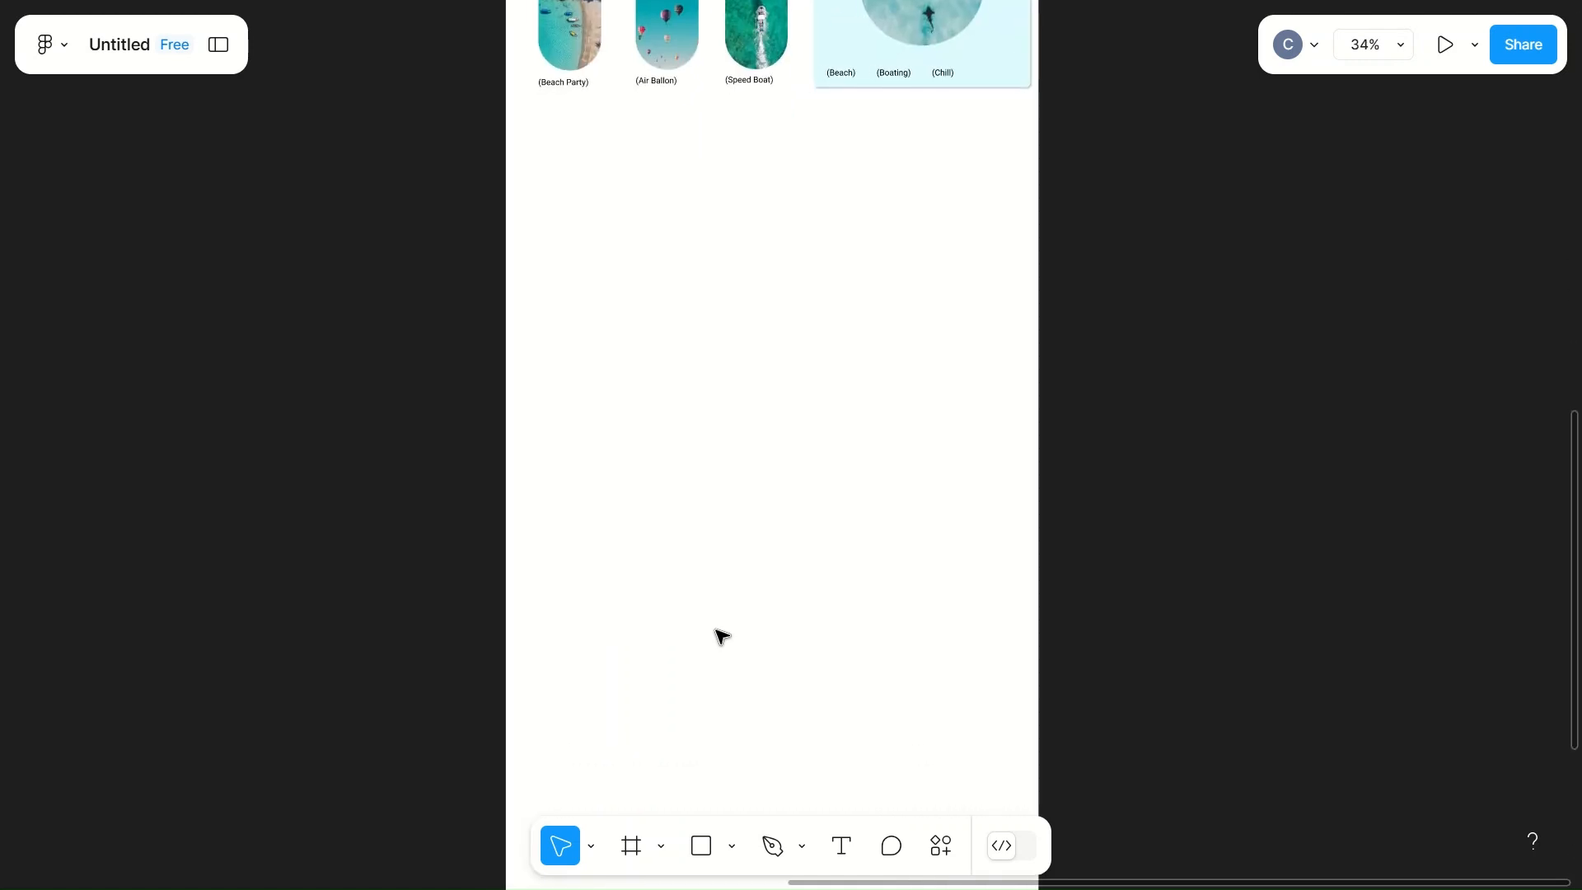
{"action": "scroll", "coordinate": [722, 634], "scroll_direction": "left", "scroll_amount": 1}
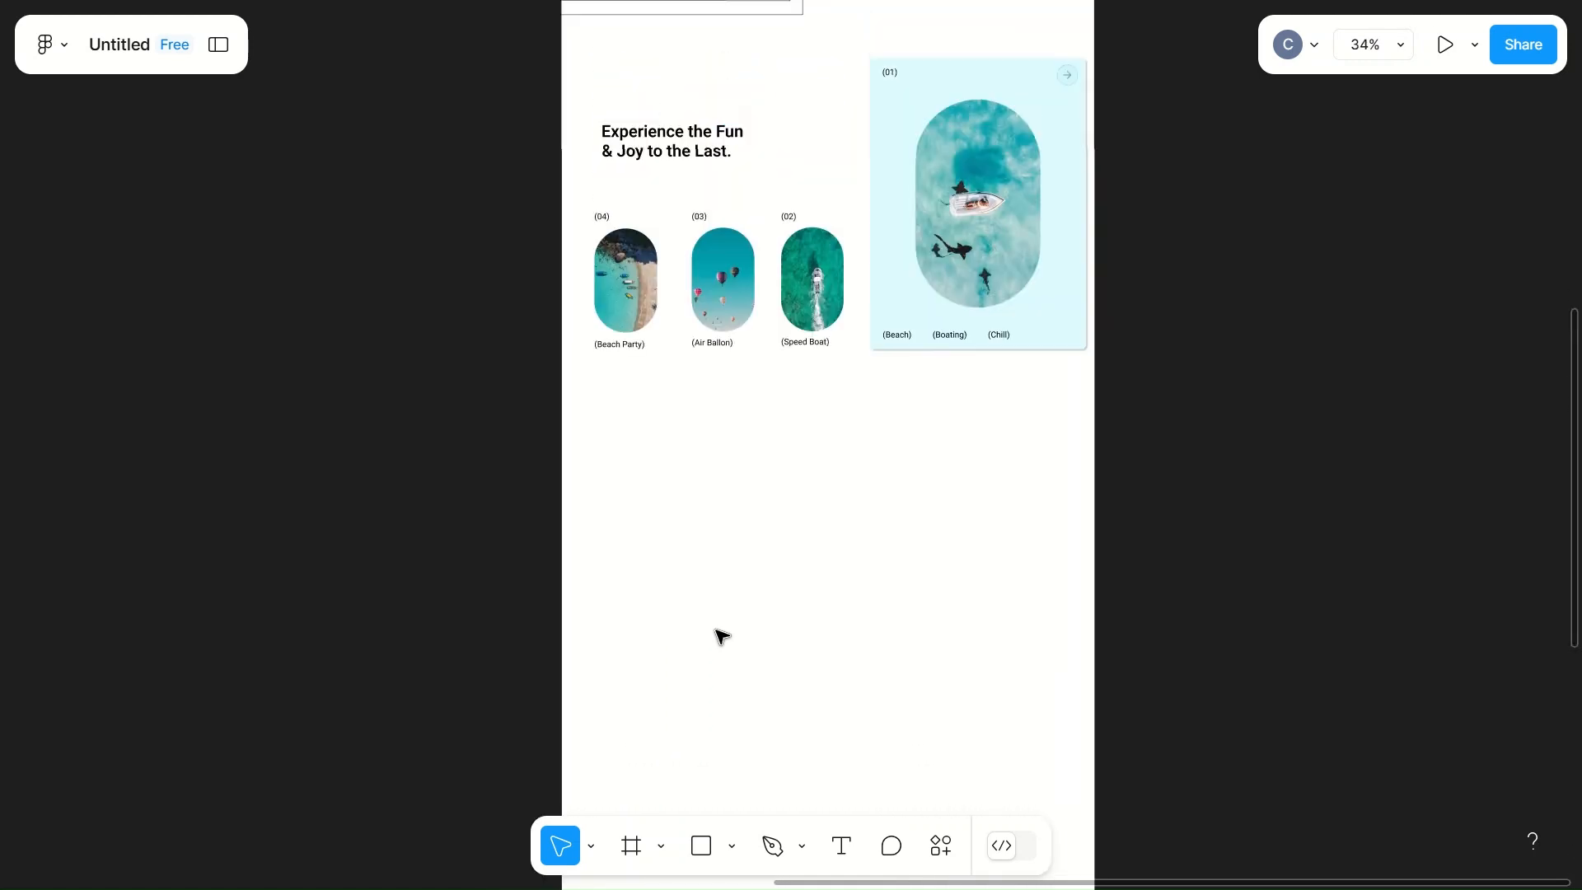
{"action": "key", "text": "r"}
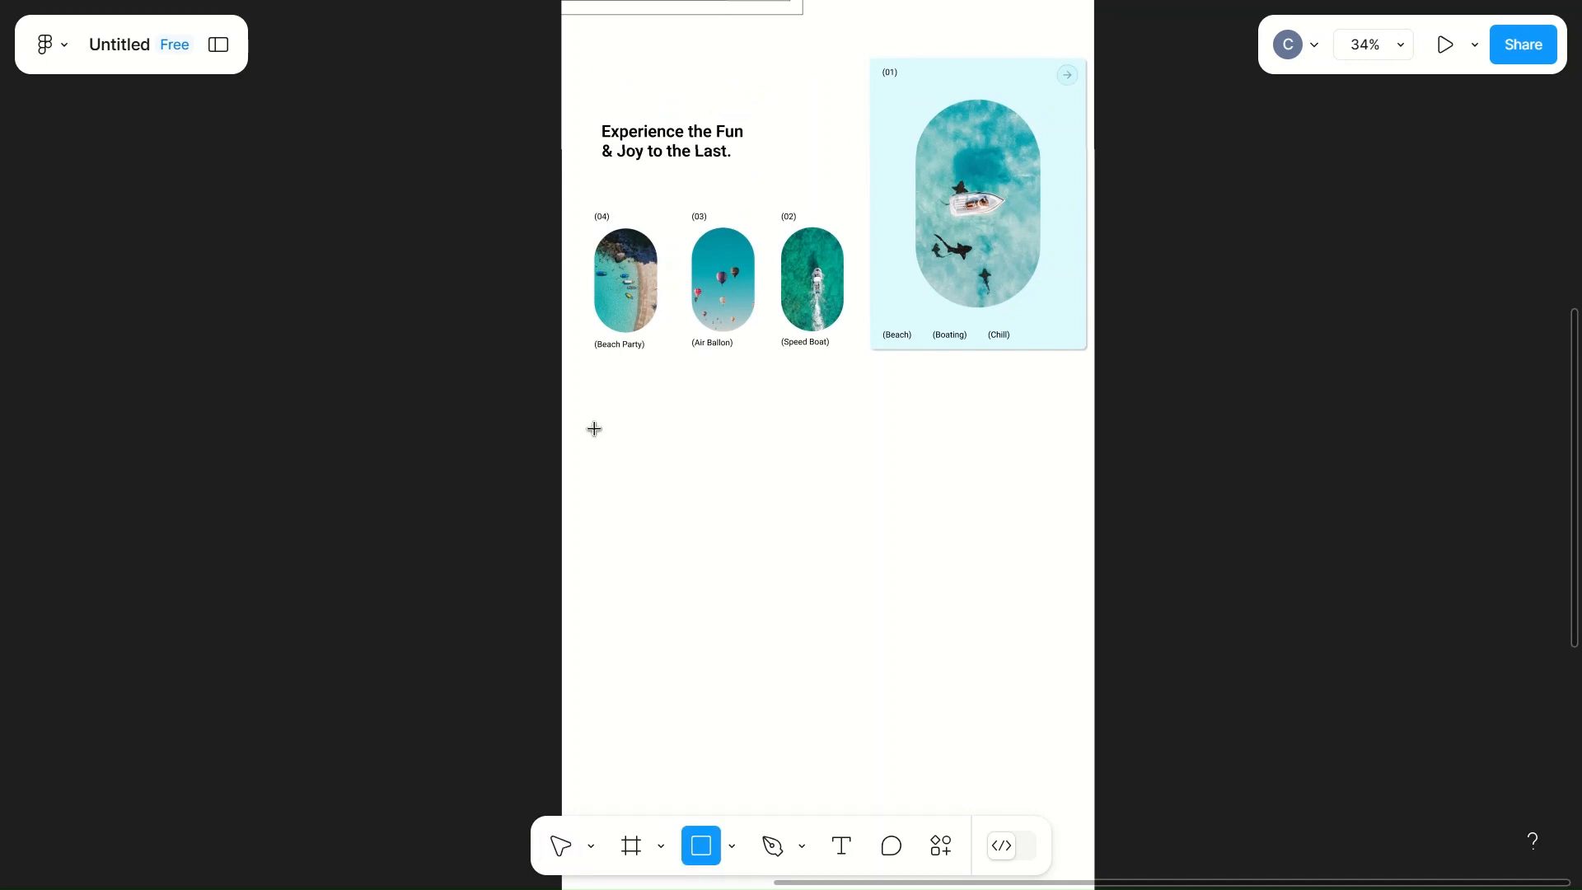
{"action": "mouse_move", "coordinate": [562, 419]}
{"action": "left_mouse_down"}
{"action": "mouse_move", "coordinate": [632, 703]}
{"action": "mouse_move", "coordinate": [1116, 692]}
{"action": "mouse_move", "coordinate": [1094, 692]}
{"action": "left_mouse_up"}
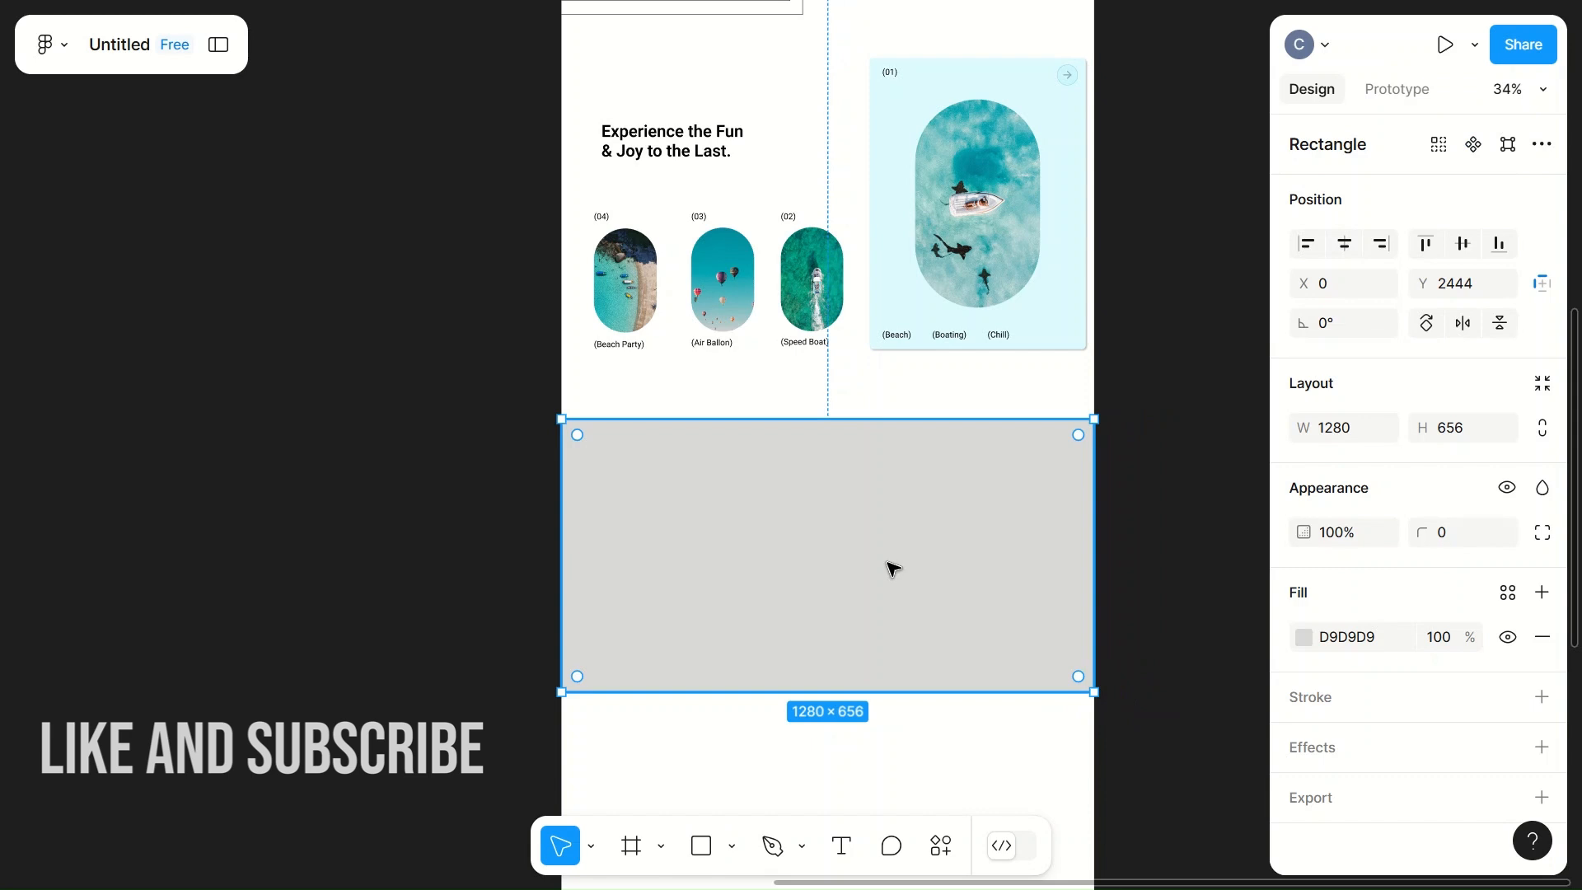
{"action": "left_click_drag", "start_coordinate": [894, 568], "coordinate": [889, 622]}
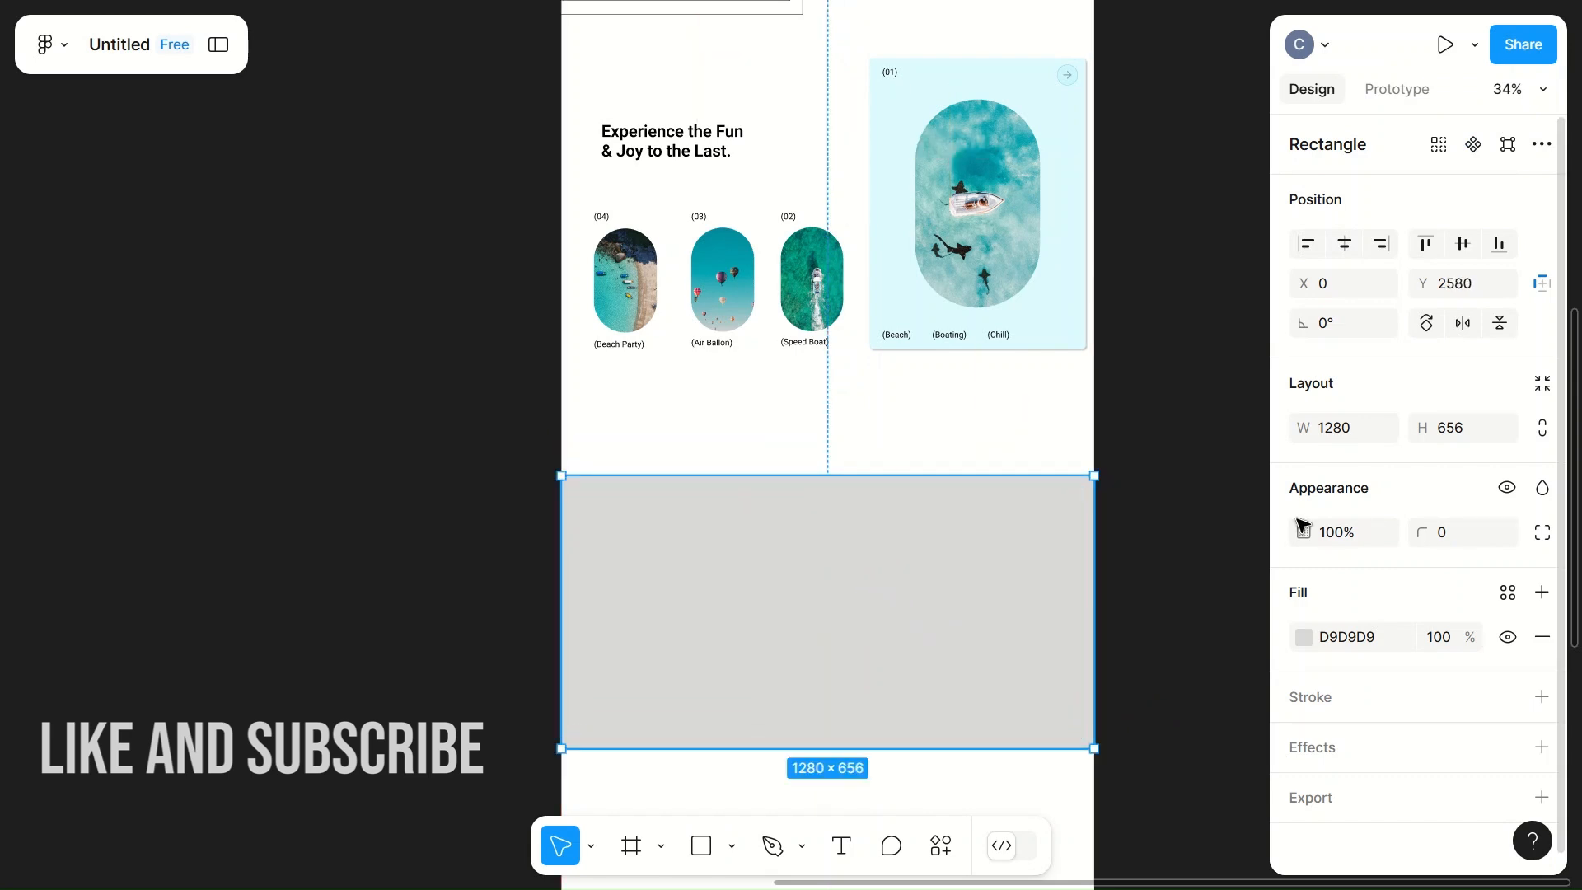
Step: Set the full-width rectangle's height to 700
{"action": "left_click", "coordinate": [1464, 427]}
{"action": "type", "text": "700"}
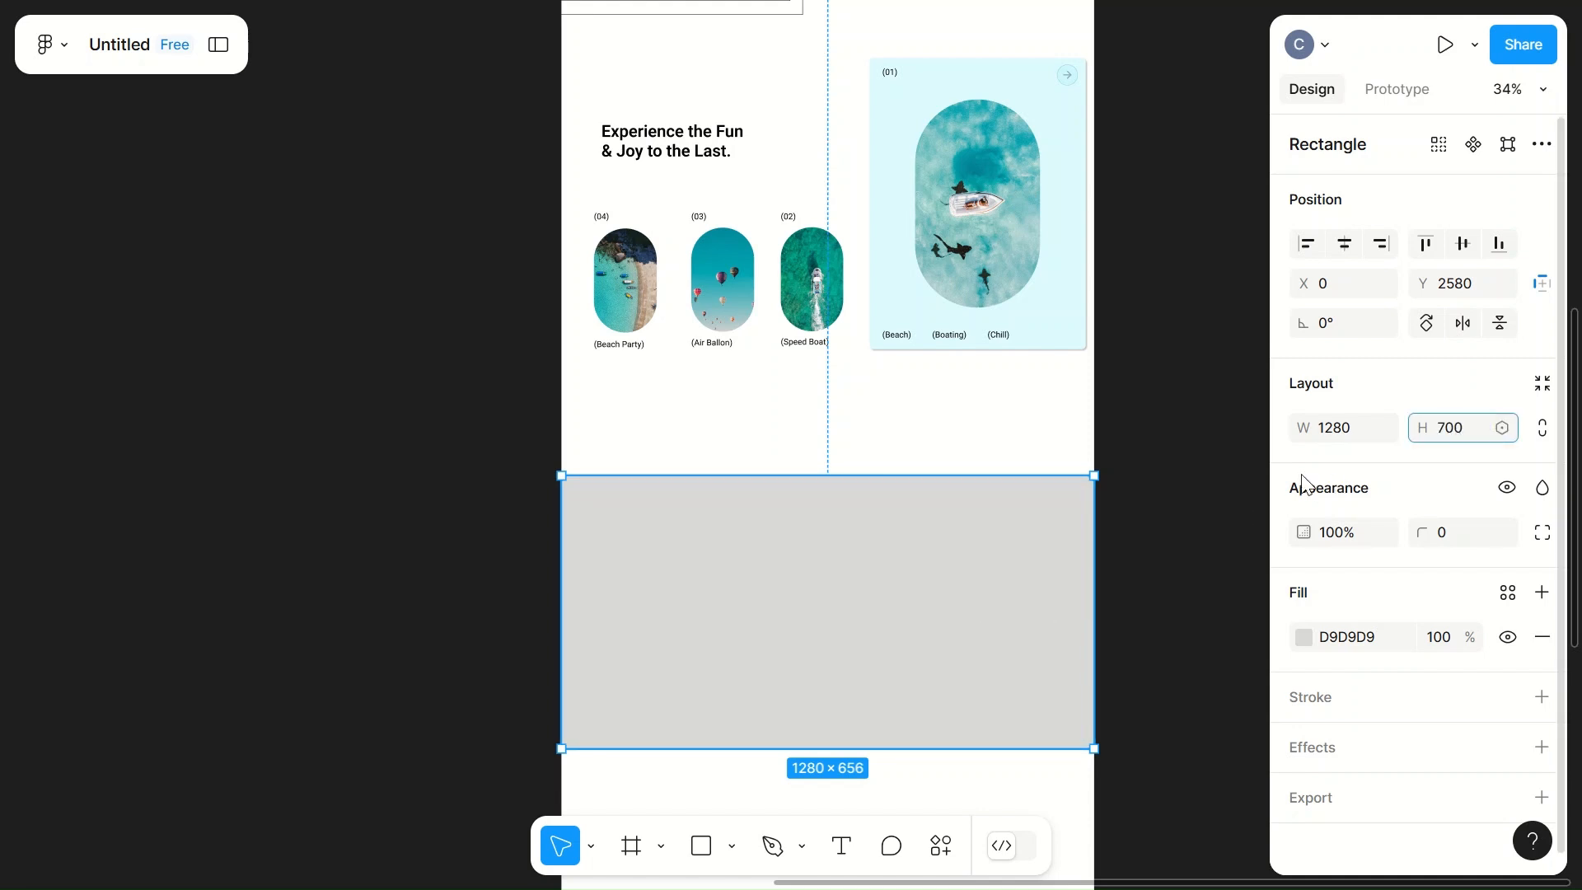
{"action": "left_click", "coordinate": [1177, 576]}
Step: Change the full-width rectangle's fill to light grey DCDCDC at 31% opacity
{"action": "scroll", "coordinate": [1177, 579], "scroll_direction": "down", "scroll_amount": 3}
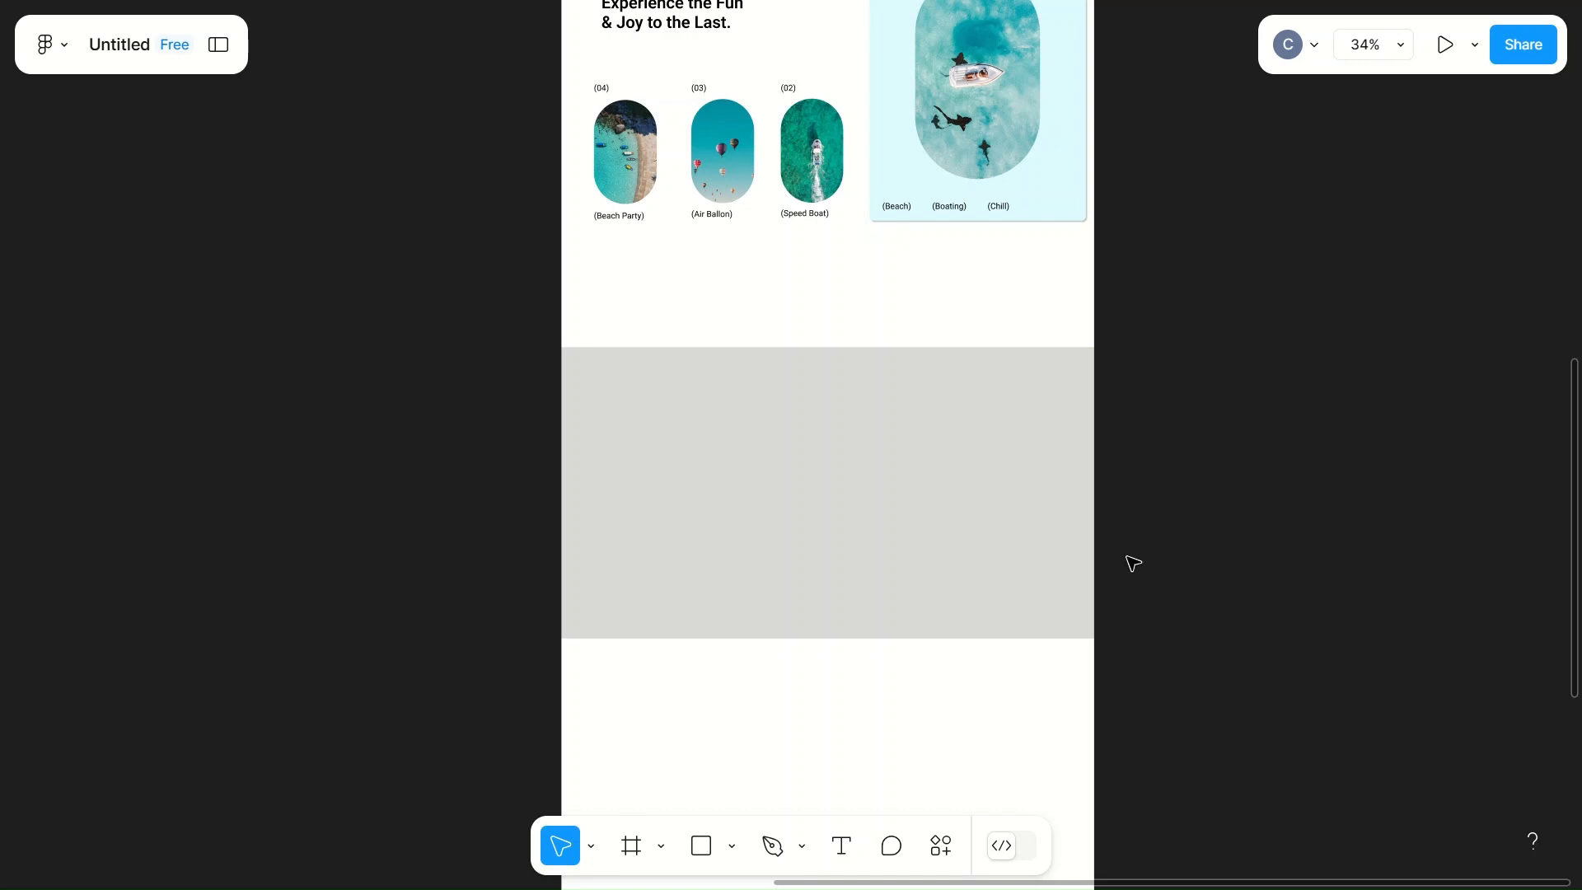
{"action": "scroll", "coordinate": [871, 500], "scroll_direction": "up", "scroll_amount": 3}
{"action": "scroll", "coordinate": [872, 501], "scroll_direction": "down", "scroll_amount": 1}
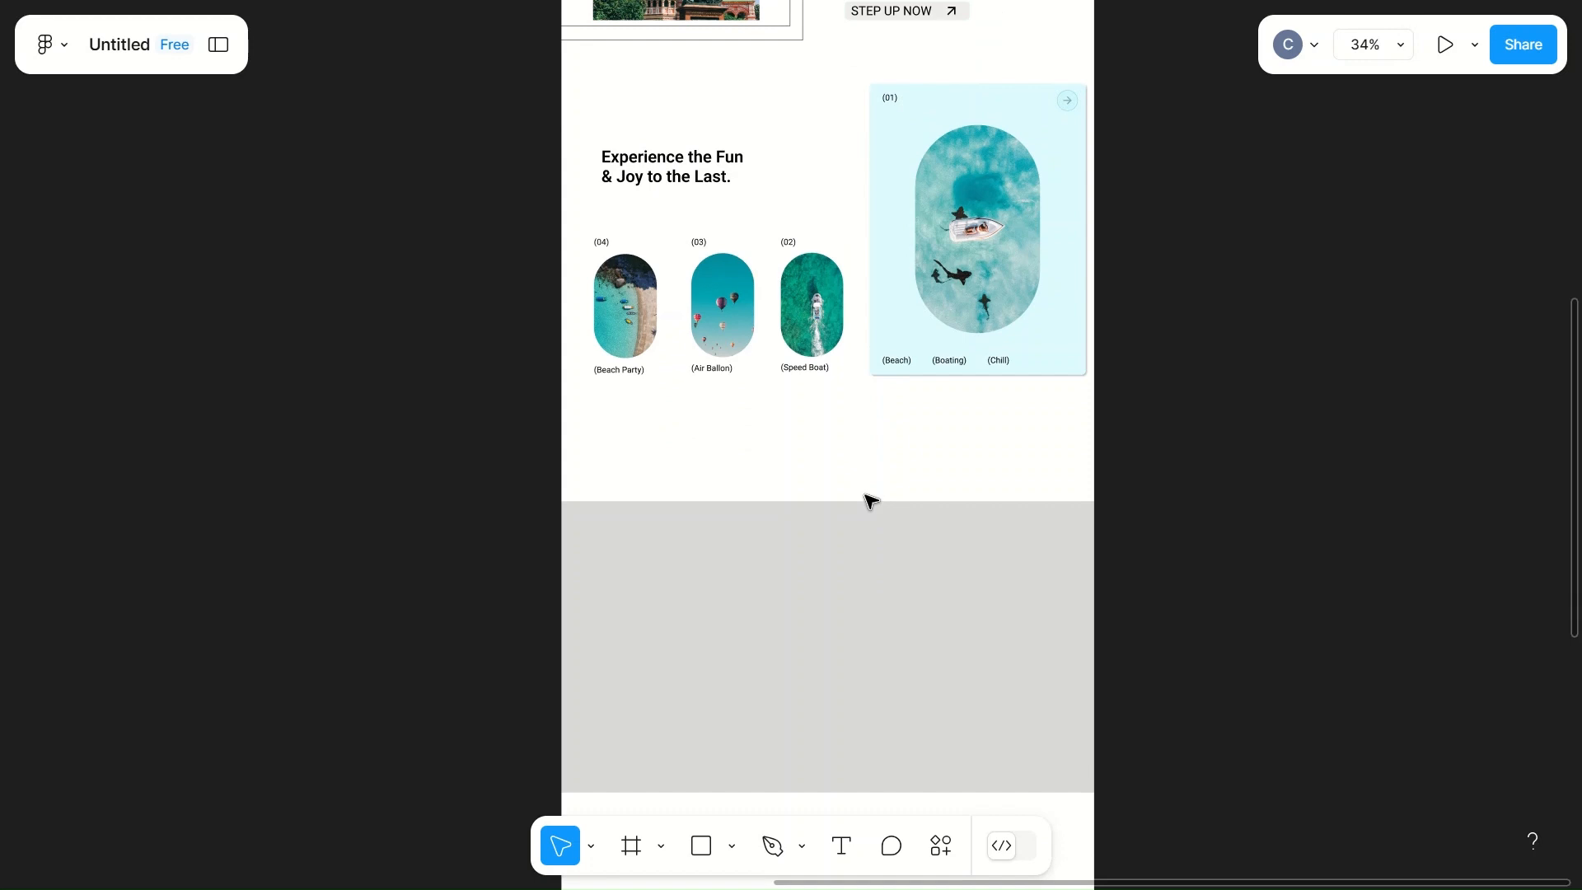
{"action": "scroll", "coordinate": [871, 500], "scroll_direction": "right", "scroll_amount": 4}
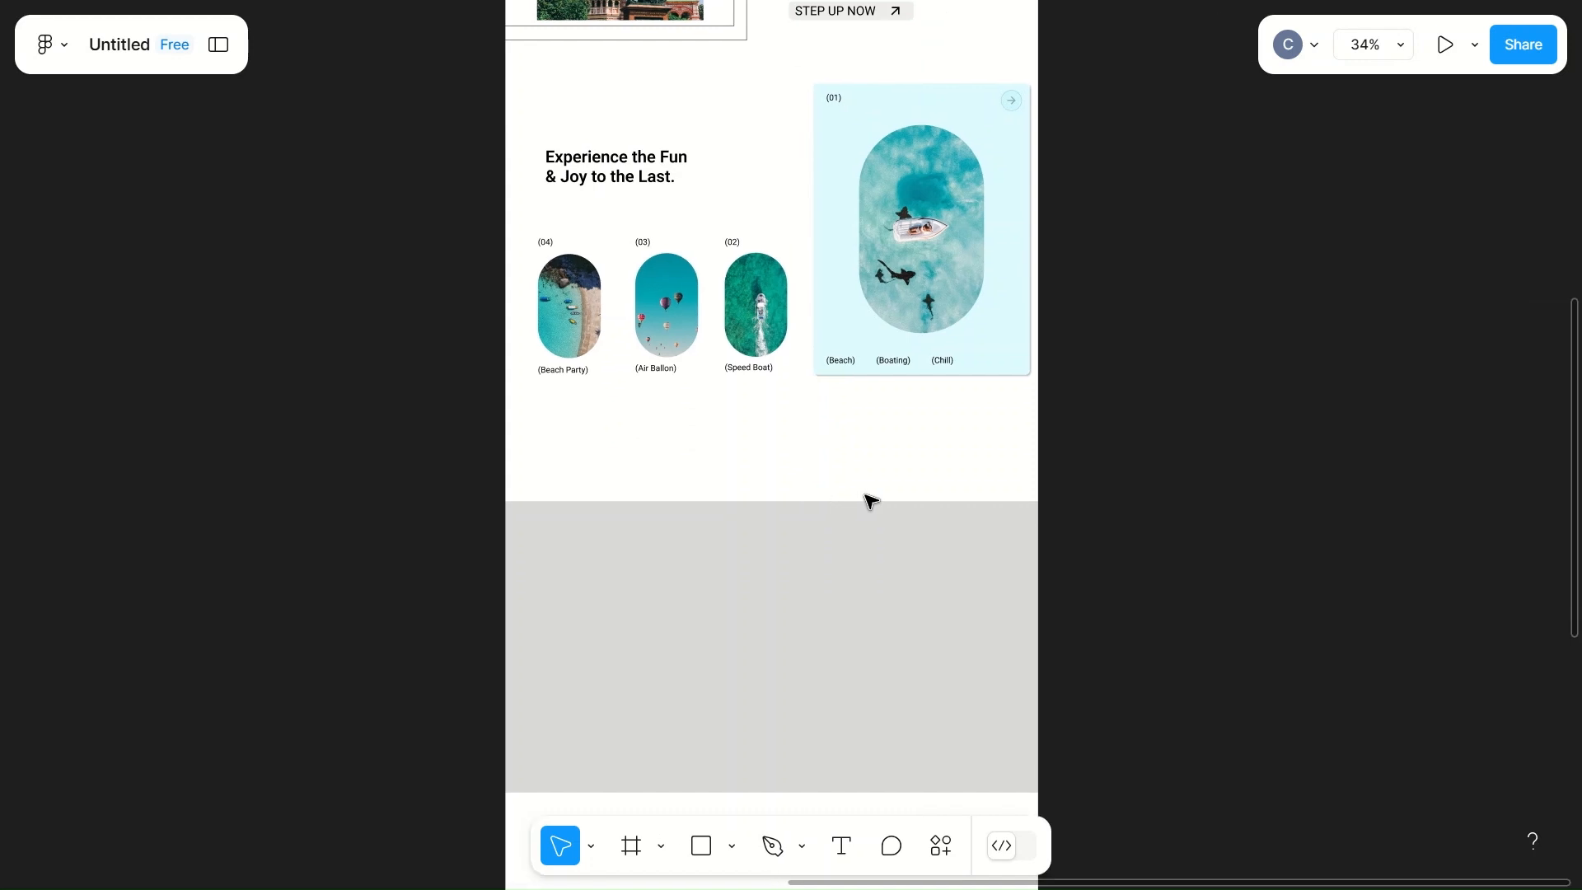
{"action": "scroll", "coordinate": [872, 500], "scroll_direction": "left", "scroll_amount": 3}
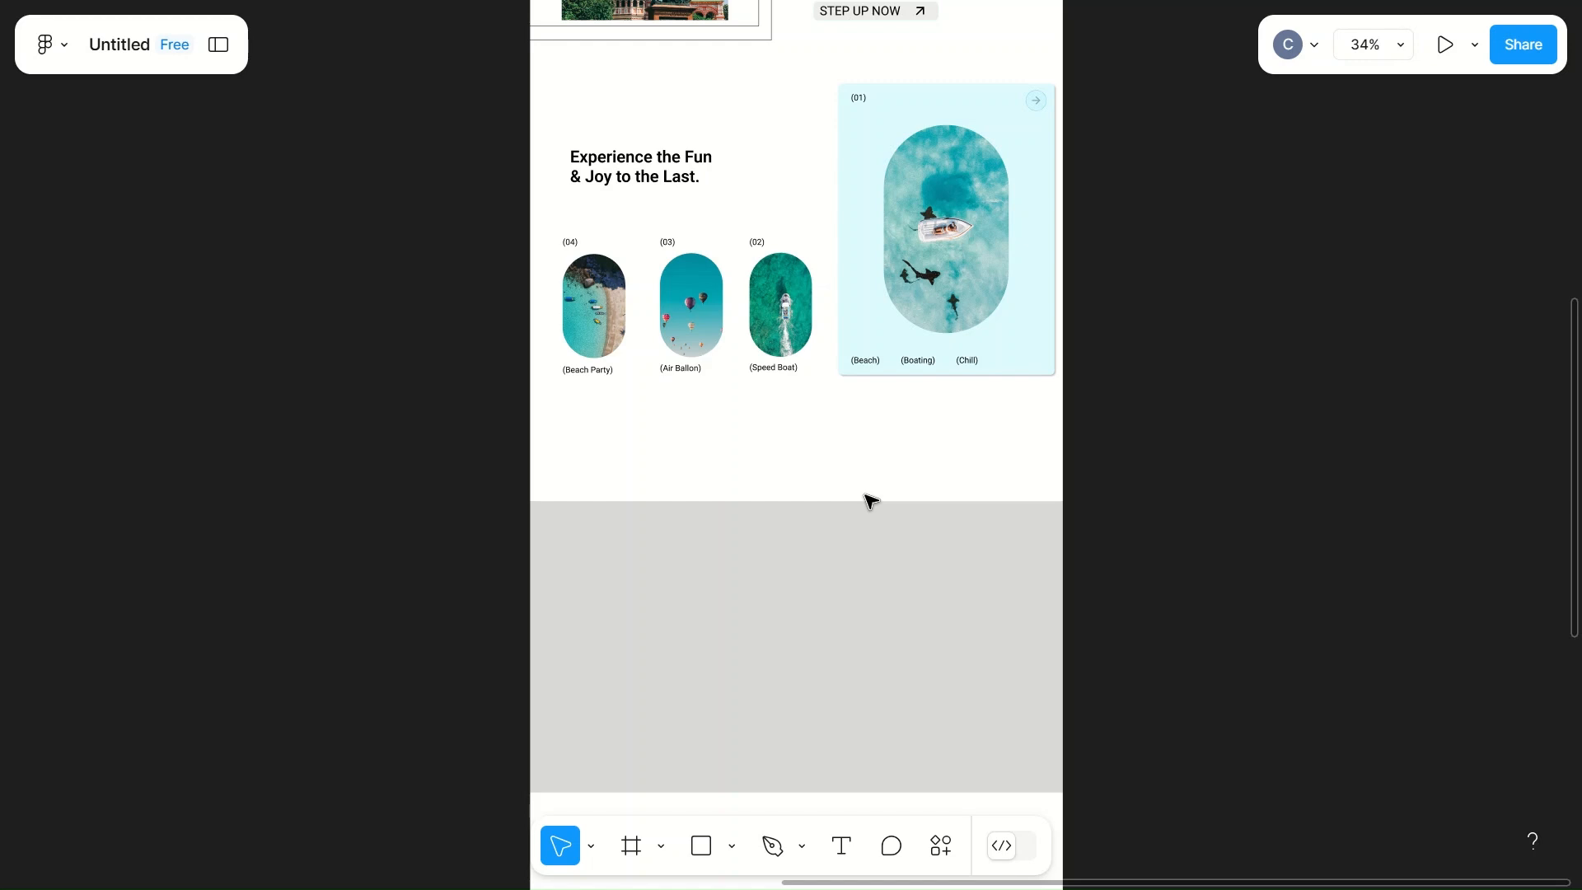
{"action": "left_click", "coordinate": [759, 596]}
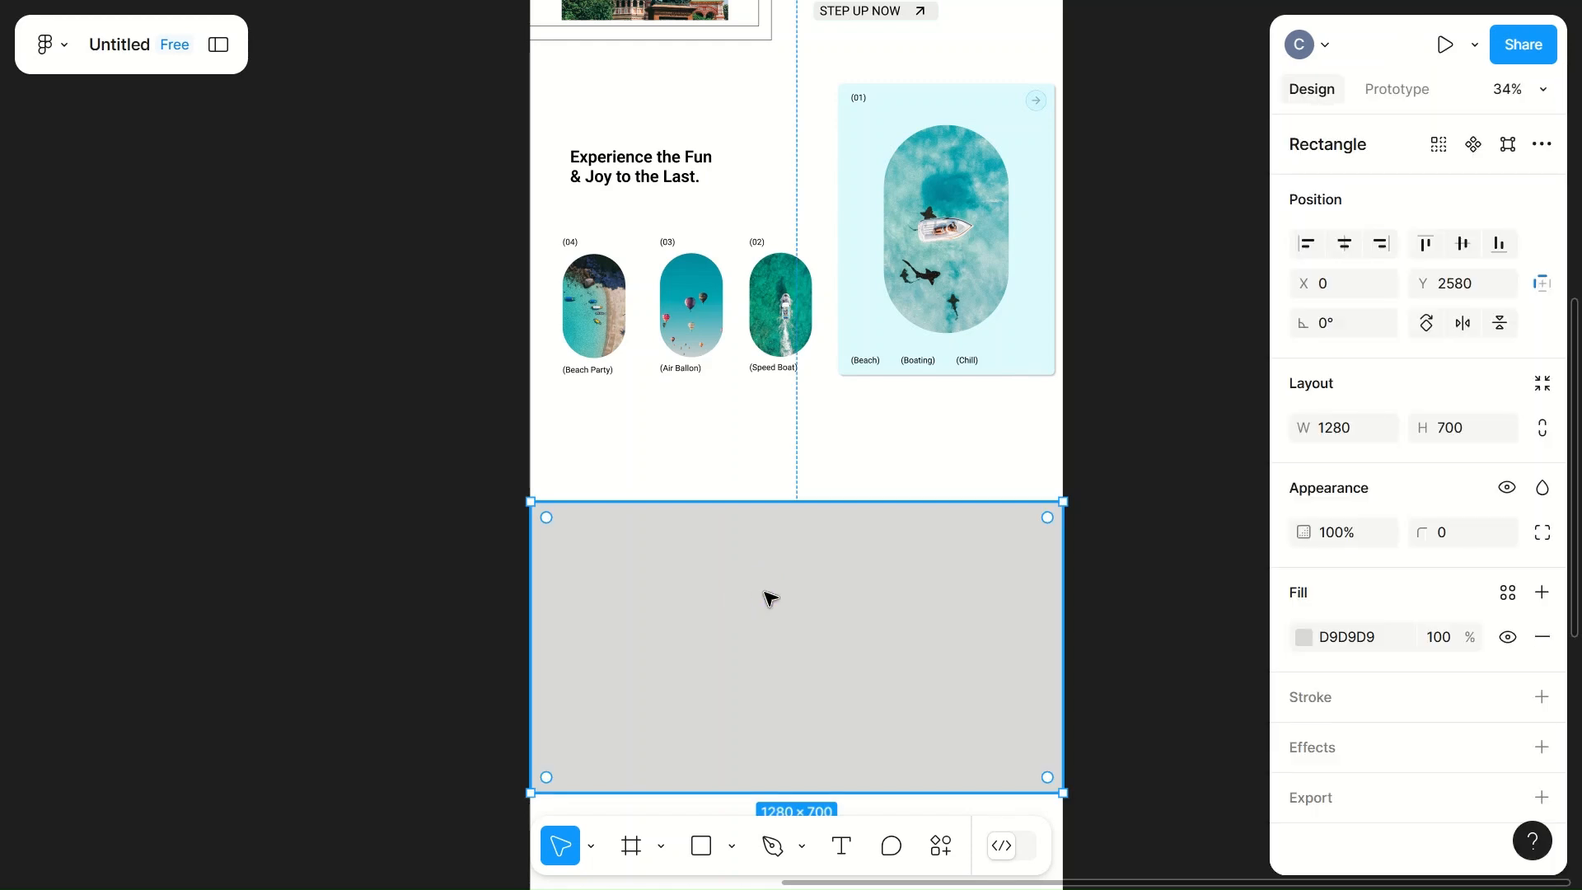
{"action": "left_click", "coordinate": [1314, 642]}
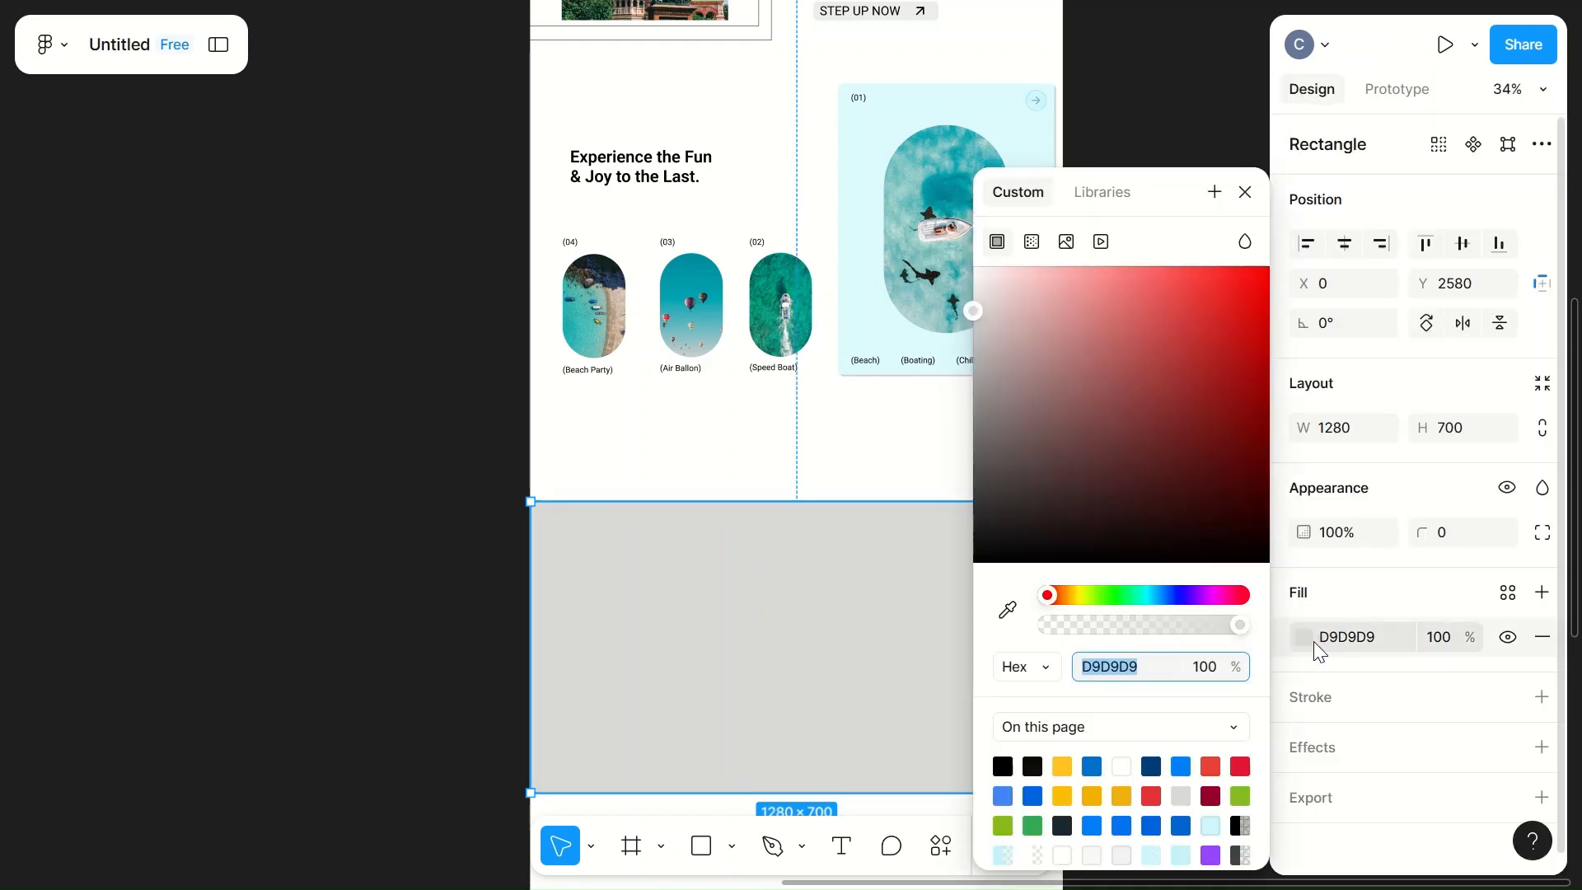
{"action": "mouse_move", "coordinate": [987, 311]}
{"action": "left_mouse_down"}
{"action": "mouse_move", "coordinate": [977, 289]}
{"action": "mouse_move", "coordinate": [973, 318]}
{"action": "left_mouse_up"}
{"action": "left_click", "coordinate": [1154, 626]}
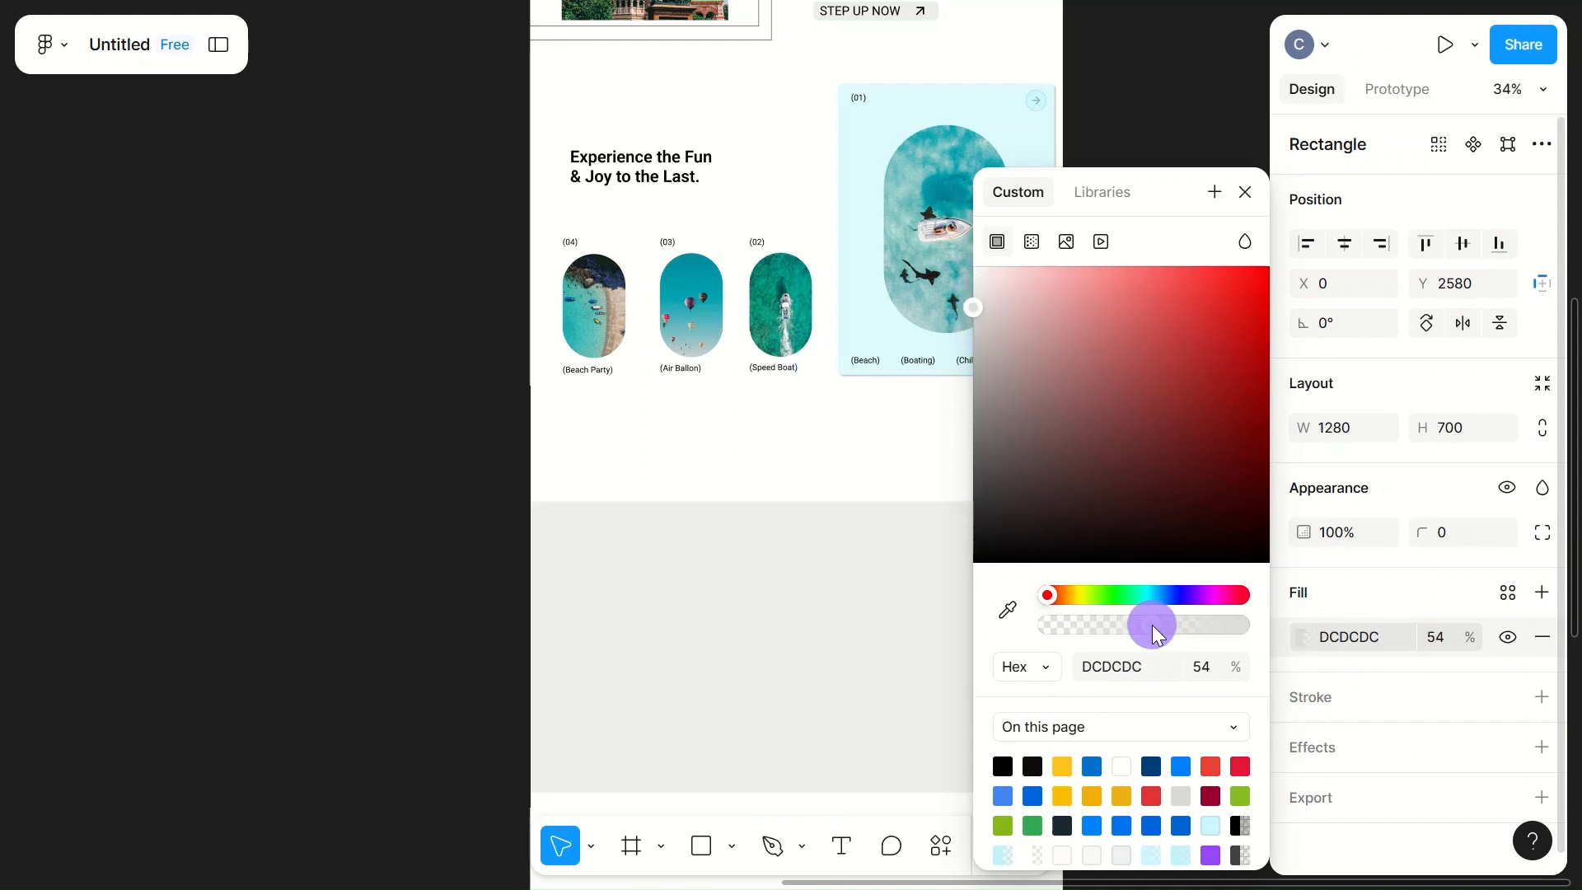
{"action": "left_click_drag", "start_coordinate": [1144, 625], "coordinate": [1108, 625]}
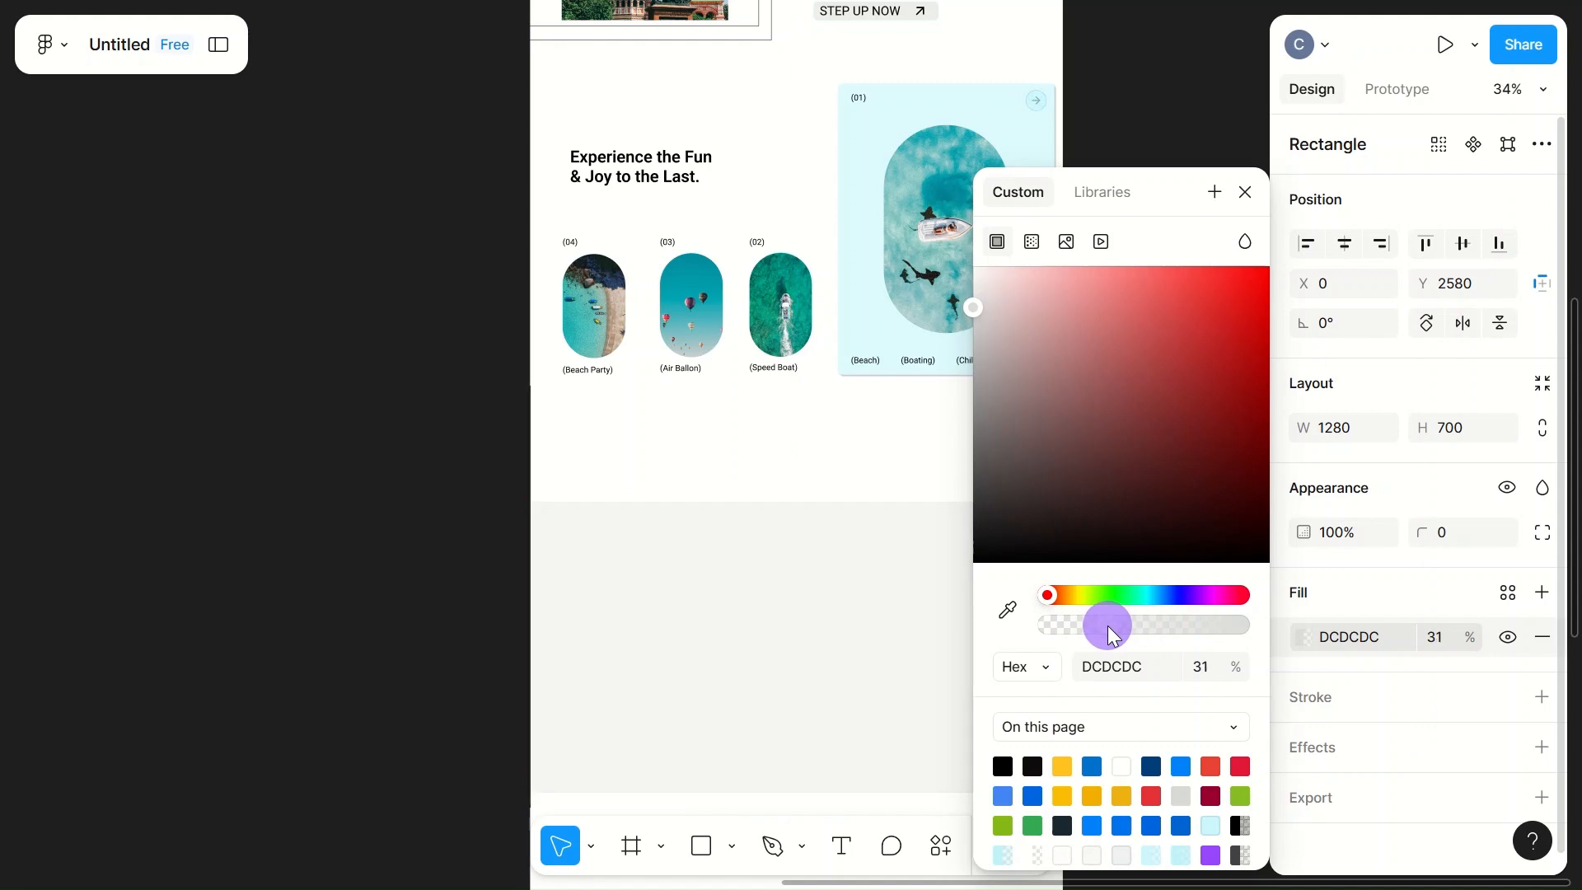
{"action": "left_click", "coordinate": [1195, 117]}
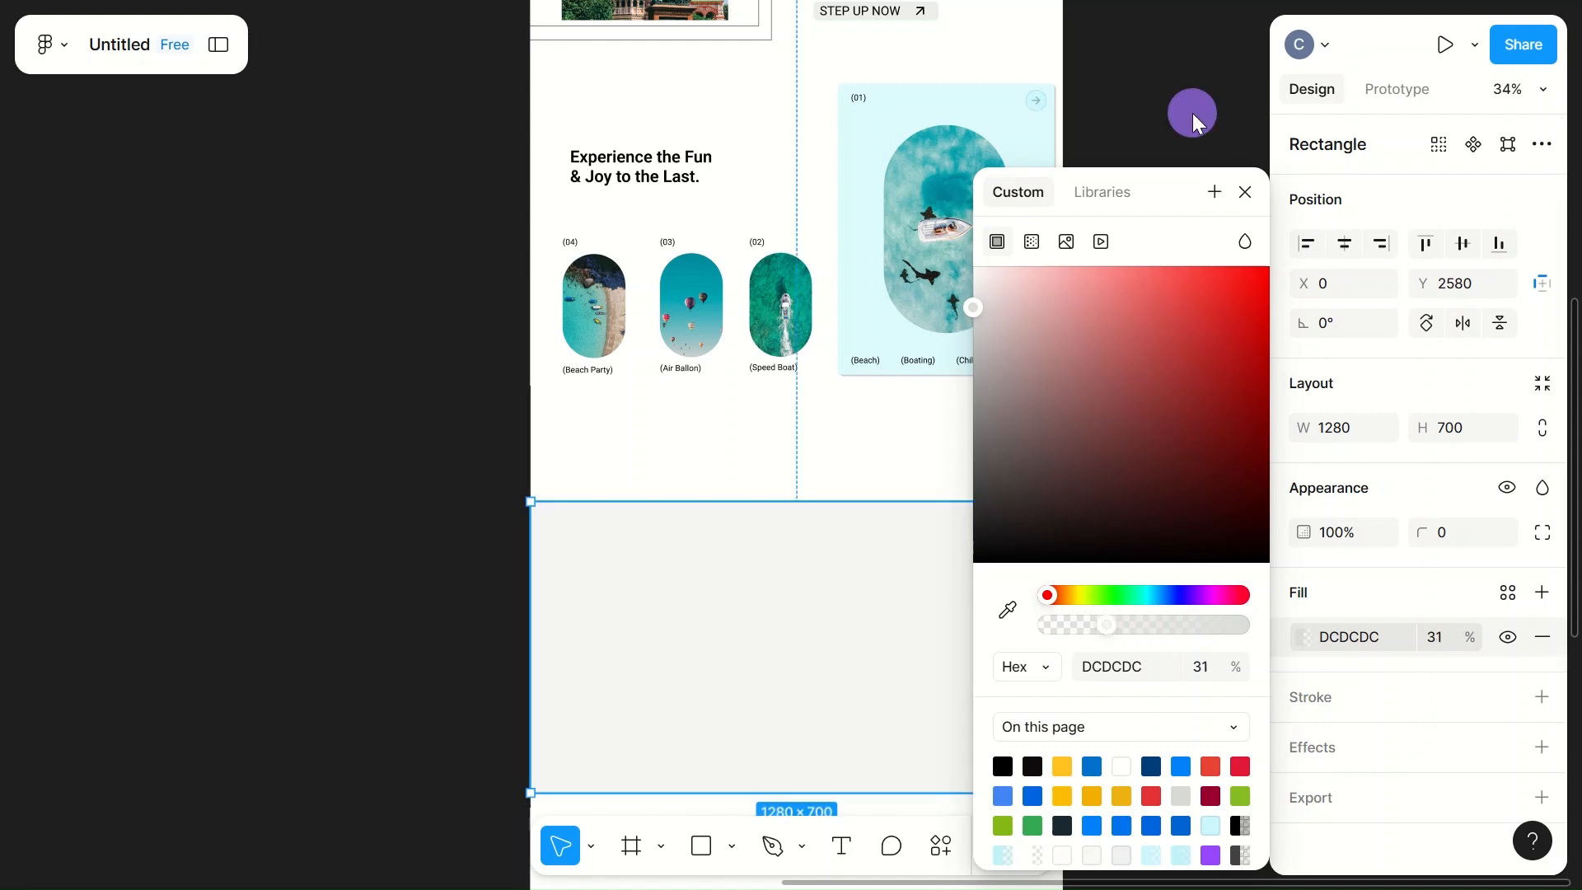
Step: Check the hero image's dimensions and set the grey rectangle's width to 1250 to match it
{"action": "left_click", "coordinate": [936, 610]}
{"action": "scroll", "coordinate": [936, 614], "scroll_direction": "down", "scroll_amount": 2}
{"action": "scroll", "coordinate": [936, 618], "scroll_direction": "up", "scroll_amount": 5}
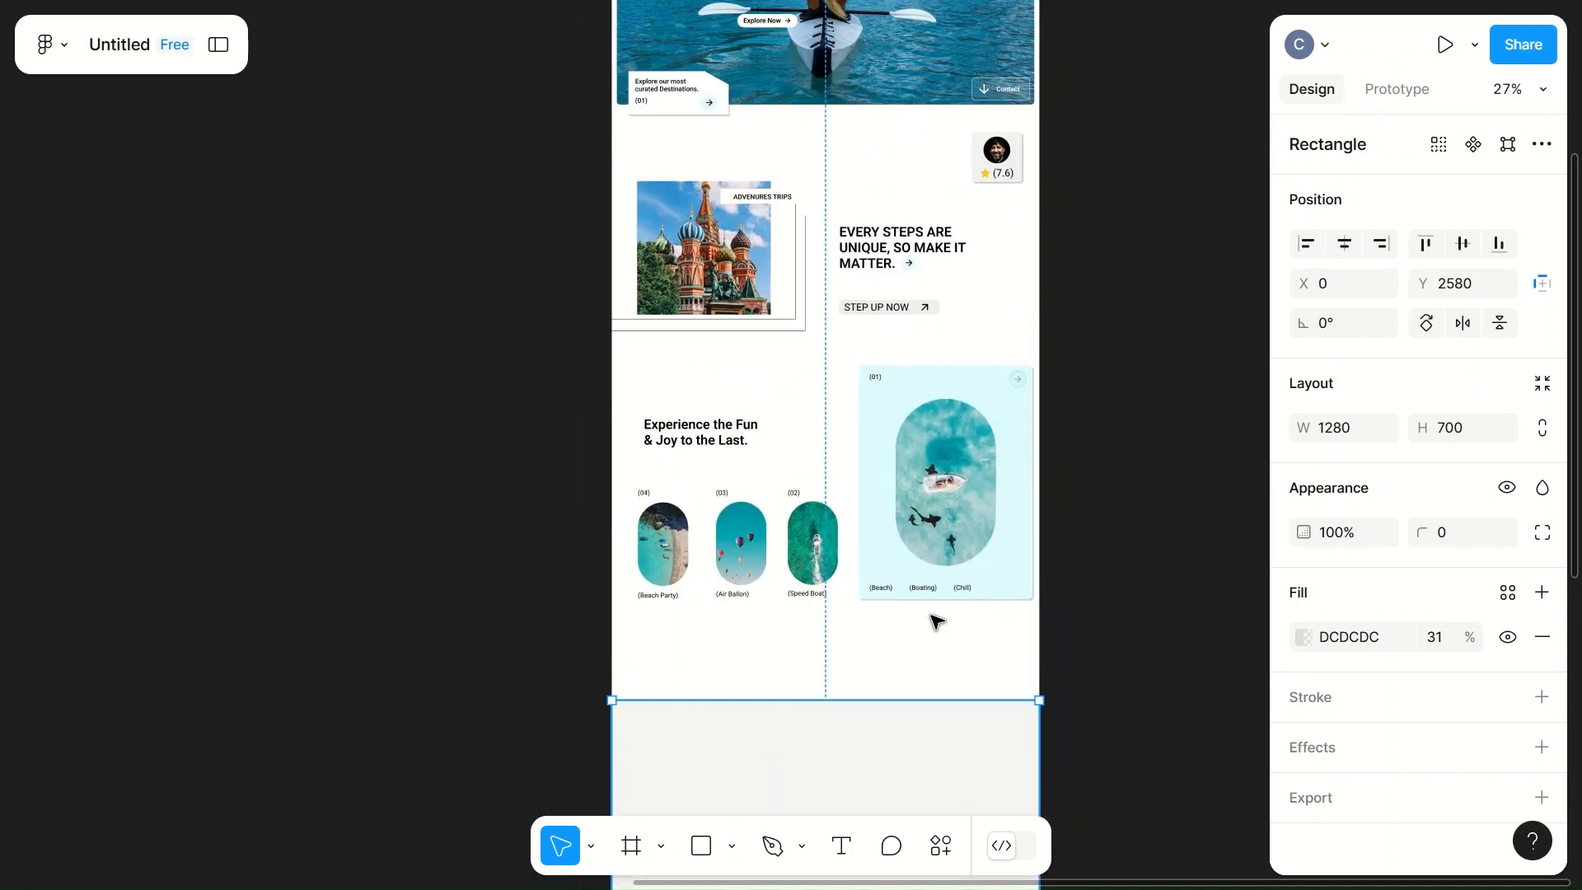
{"action": "left_click", "coordinate": [905, 206]}
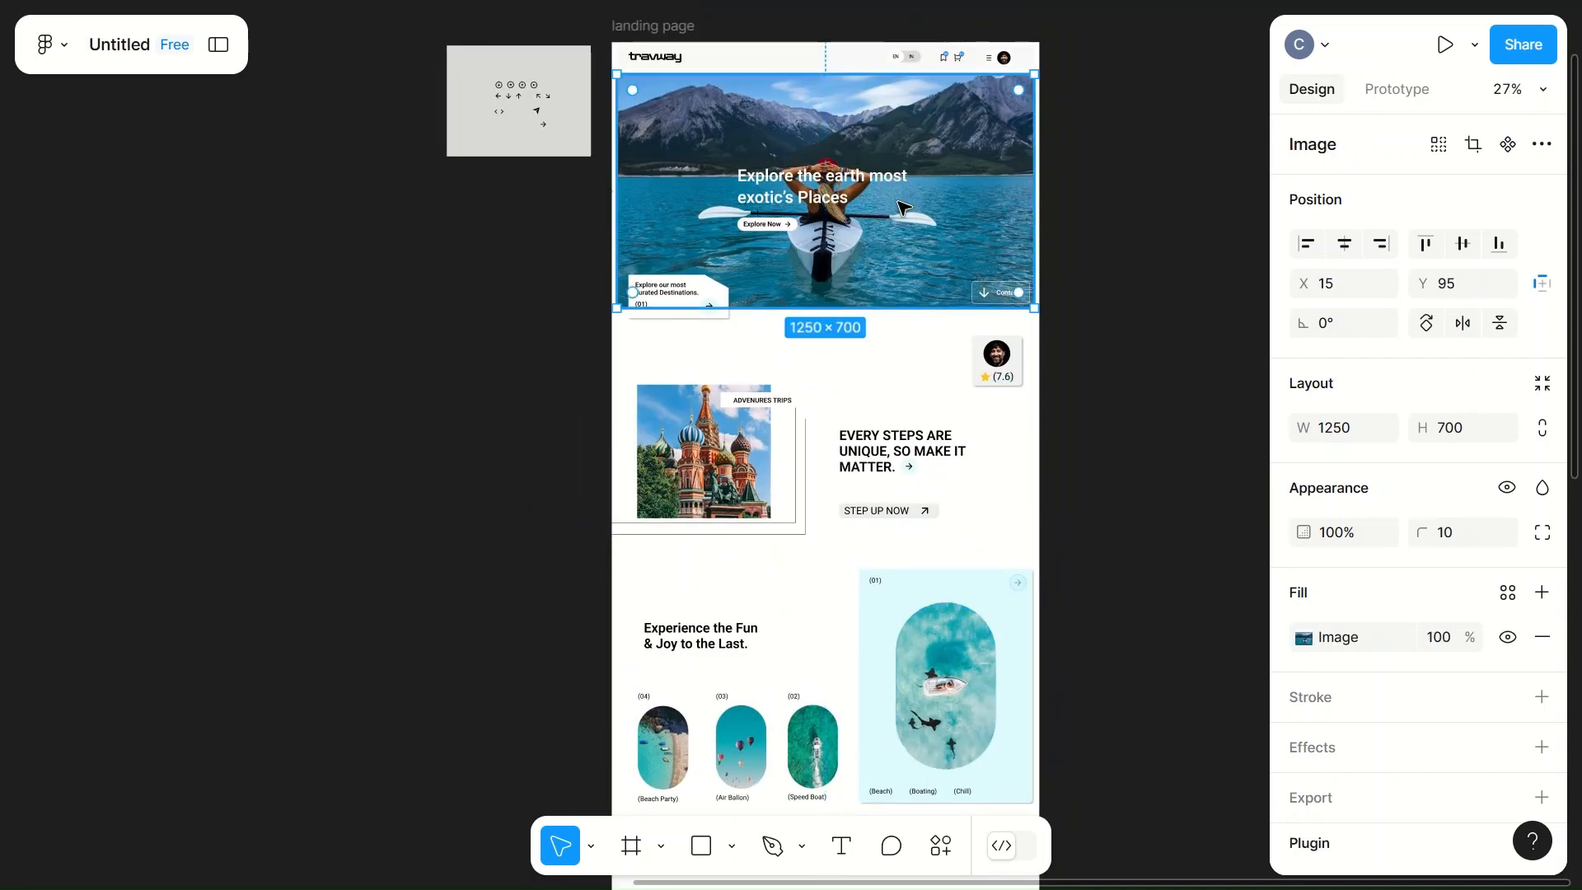
{"action": "scroll", "coordinate": [902, 206], "scroll_direction": "down", "scroll_amount": 5}
{"action": "left_click", "coordinate": [805, 629]}
{"action": "left_click", "coordinate": [1362, 437]}
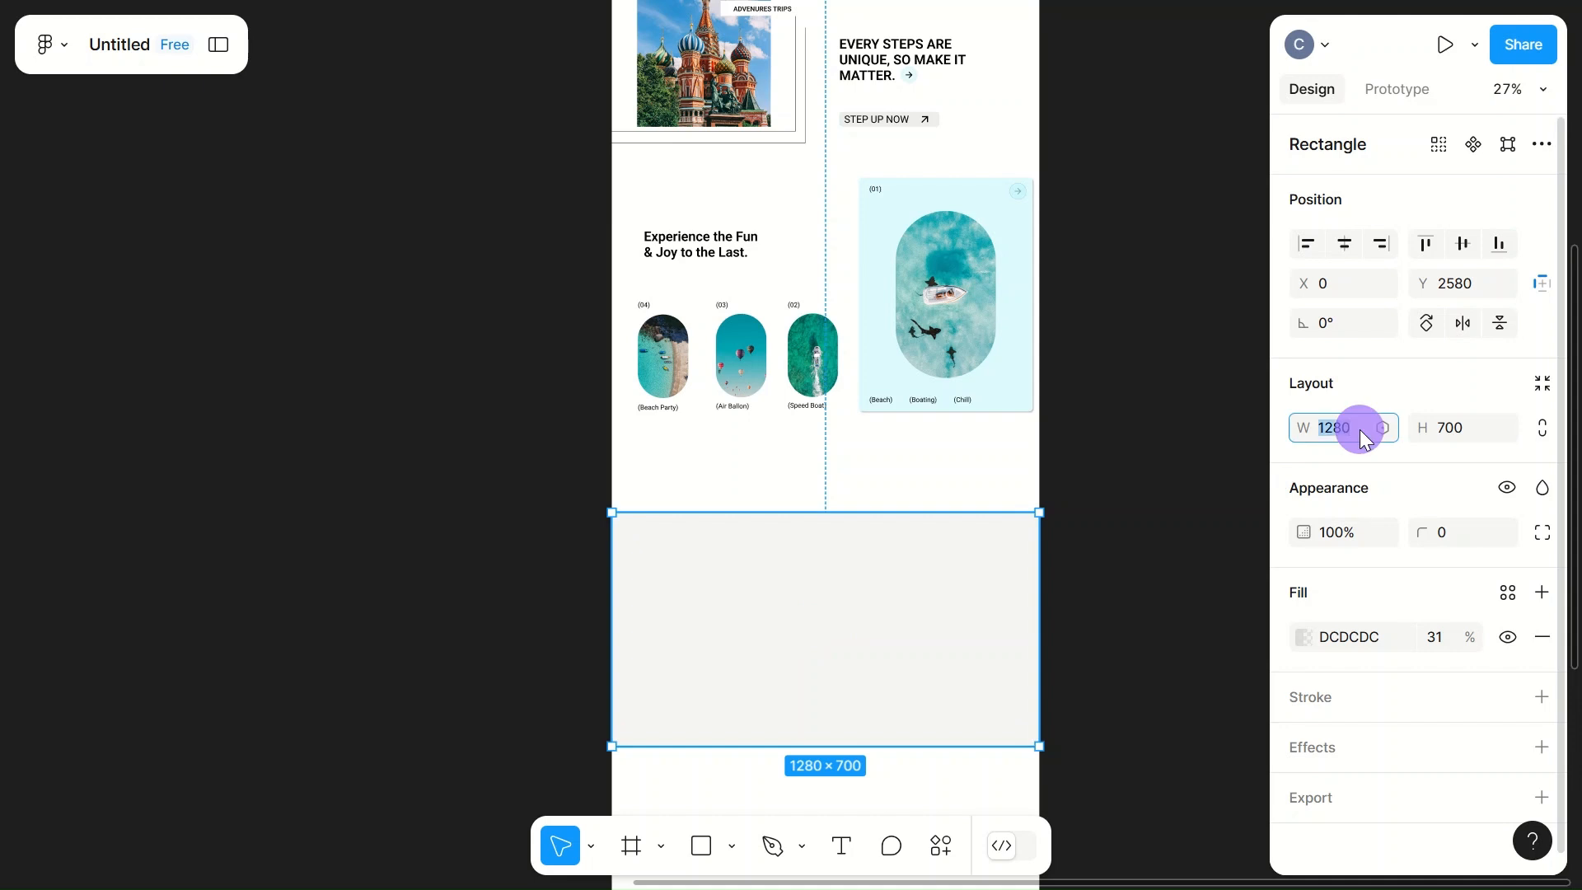
{"action": "type", "text": "1250"}
{"action": "left_click", "coordinate": [1085, 632]}
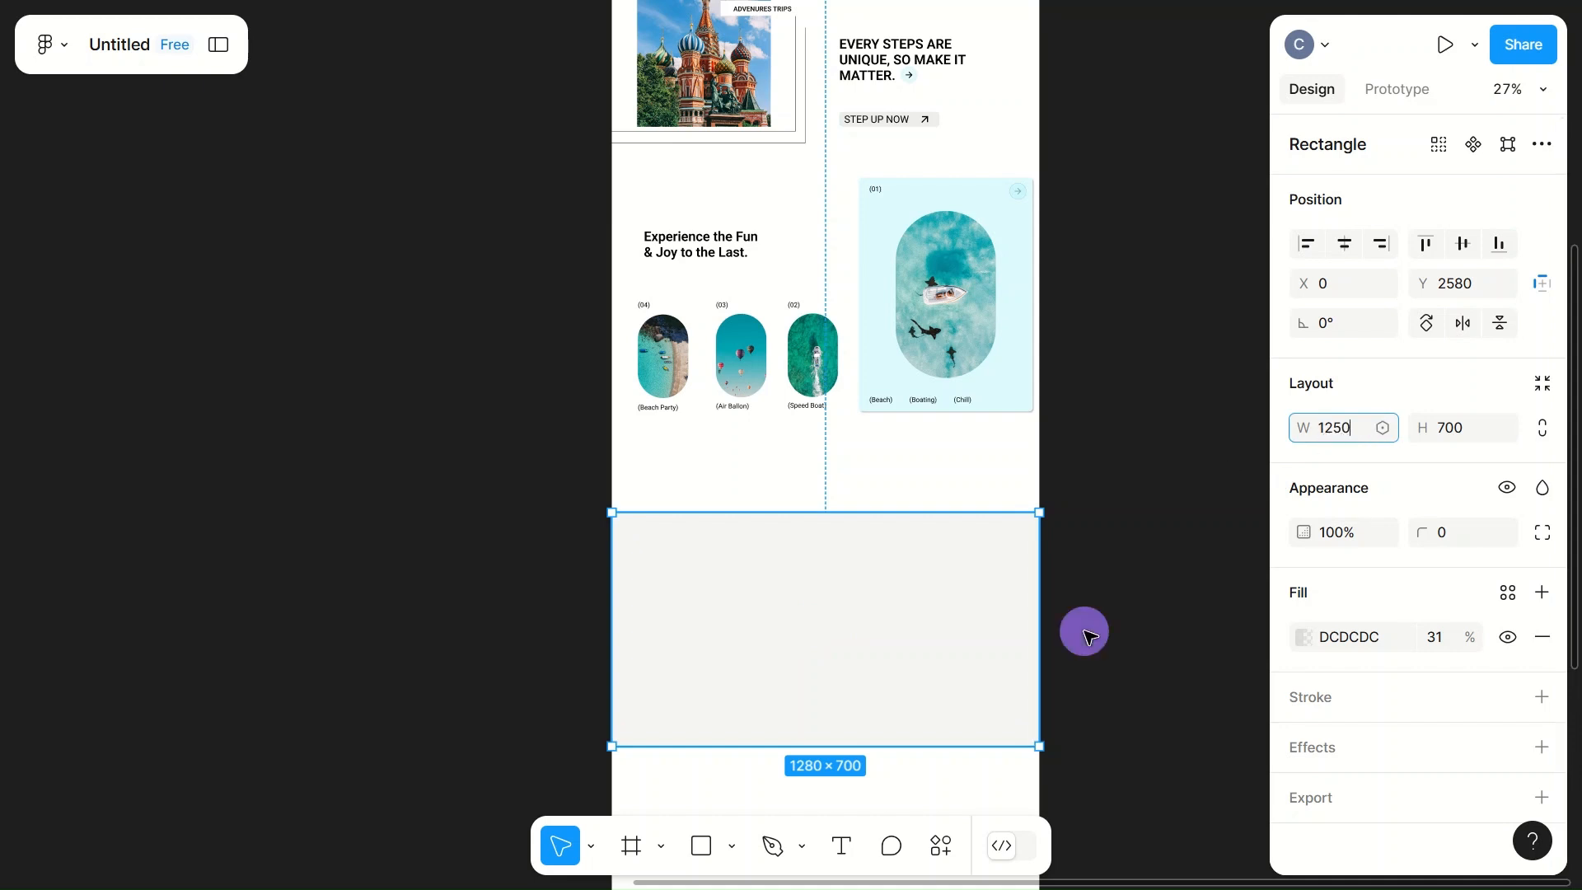
Step: Centre the grey rectangle horizontally on the page at X 15 and give it a corner radius of 10
{"action": "left_click", "coordinate": [863, 632]}
{"action": "left_click", "coordinate": [849, 632]}
{"action": "left_click_drag", "start_coordinate": [849, 634], "coordinate": [829, 635]}
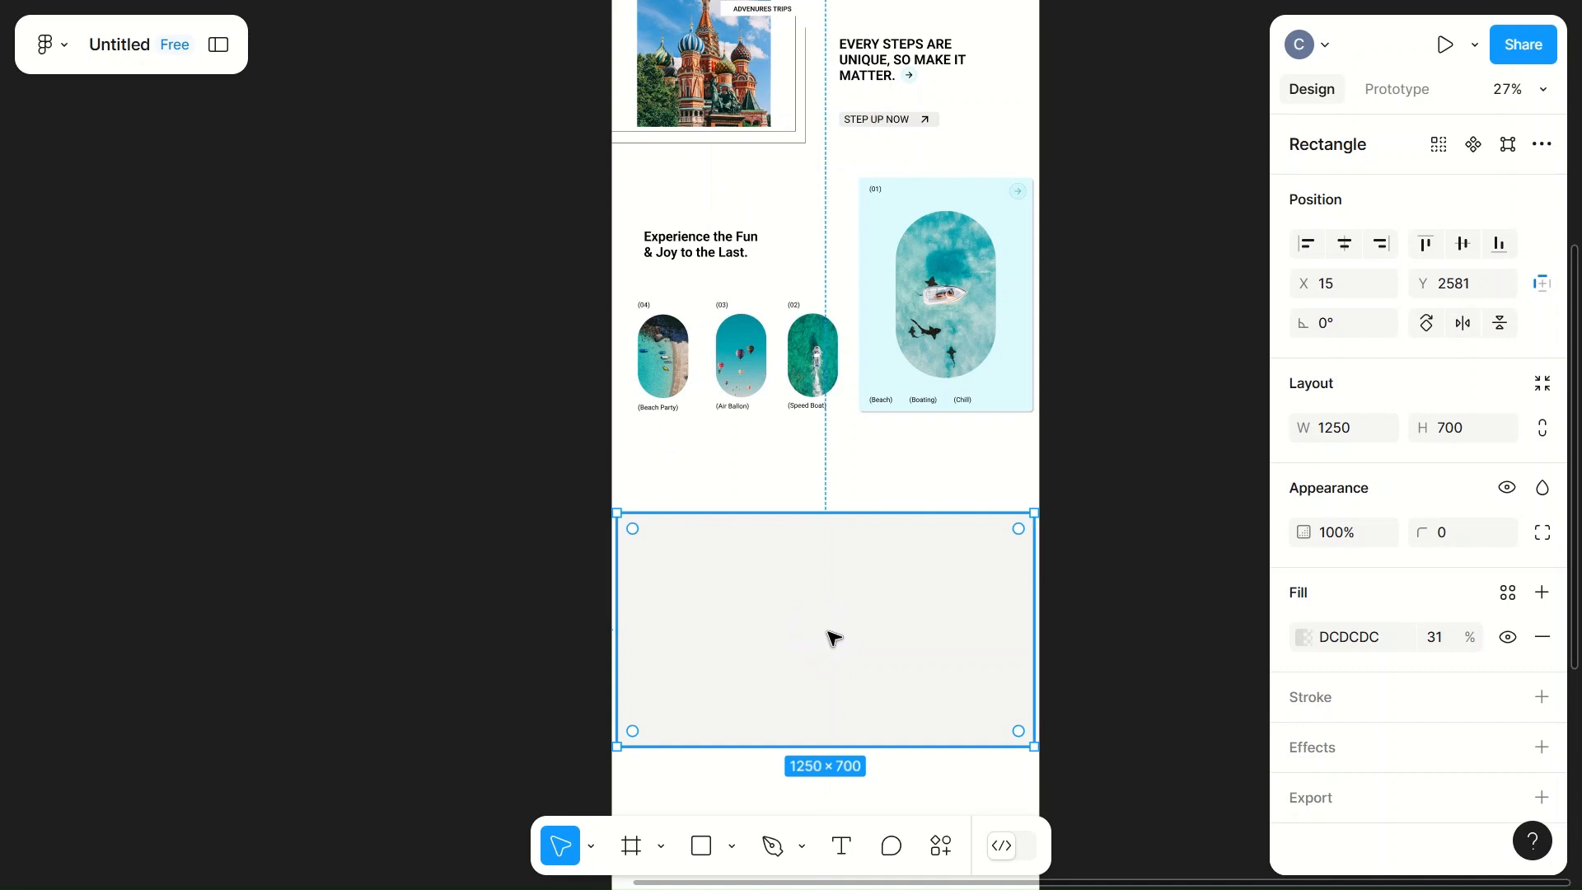
{"action": "left_click", "coordinate": [1444, 533]}
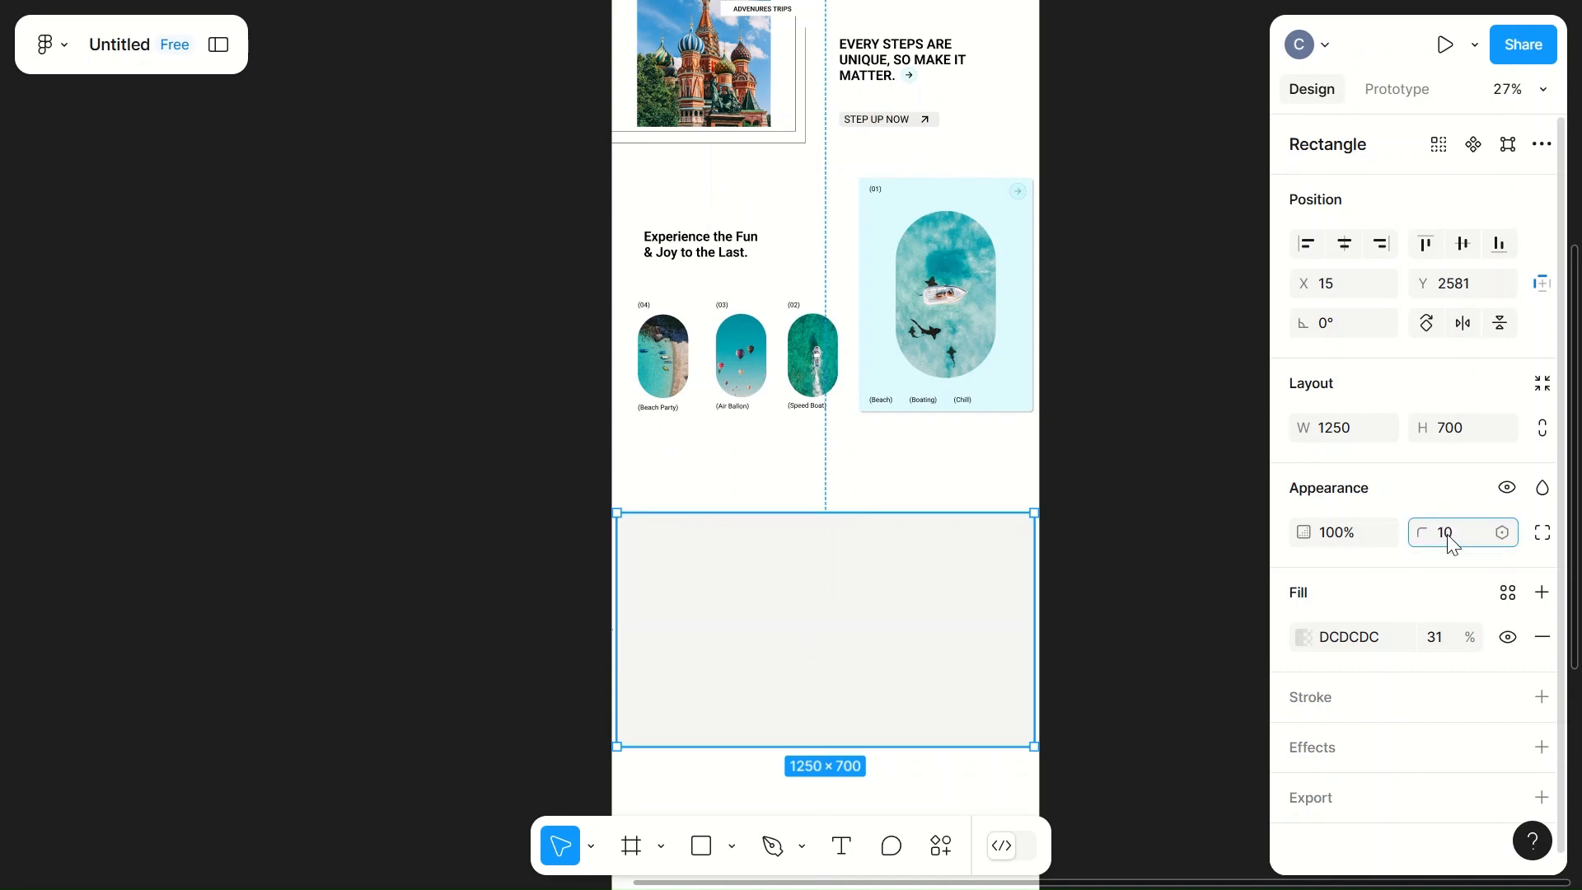
{"action": "left_click", "coordinate": [1151, 581]}
Step: Draw a small rectangle inside the grey panel near its upper-left corner and size it to 200 × 45
{"action": "left_click", "coordinate": [908, 605]}
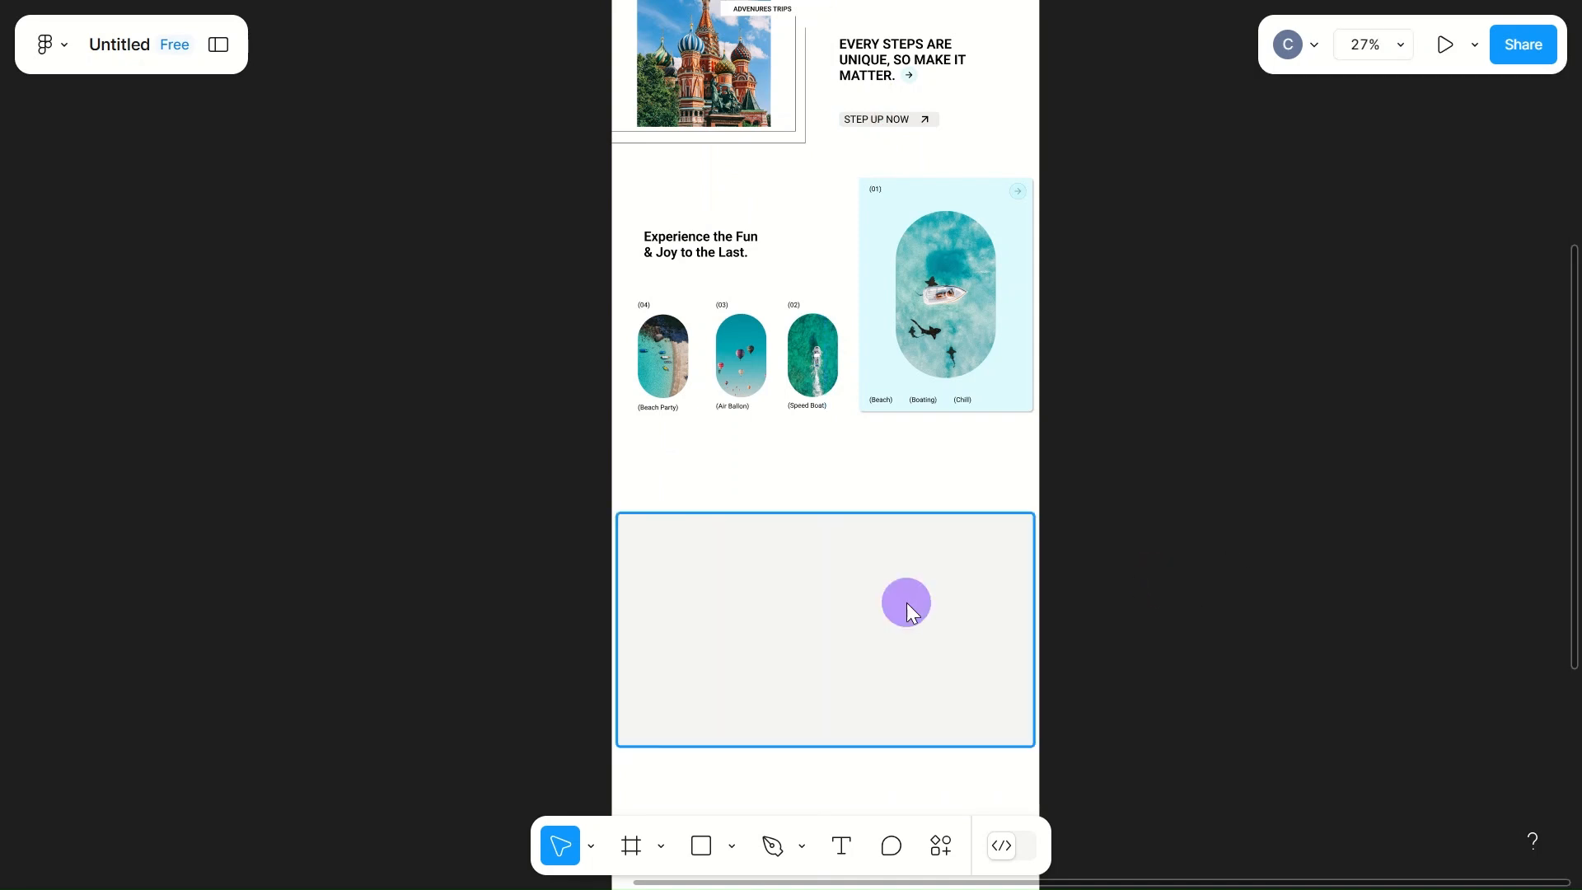
{"action": "scroll", "coordinate": [912, 608], "scroll_direction": "up", "scroll_amount": 3}
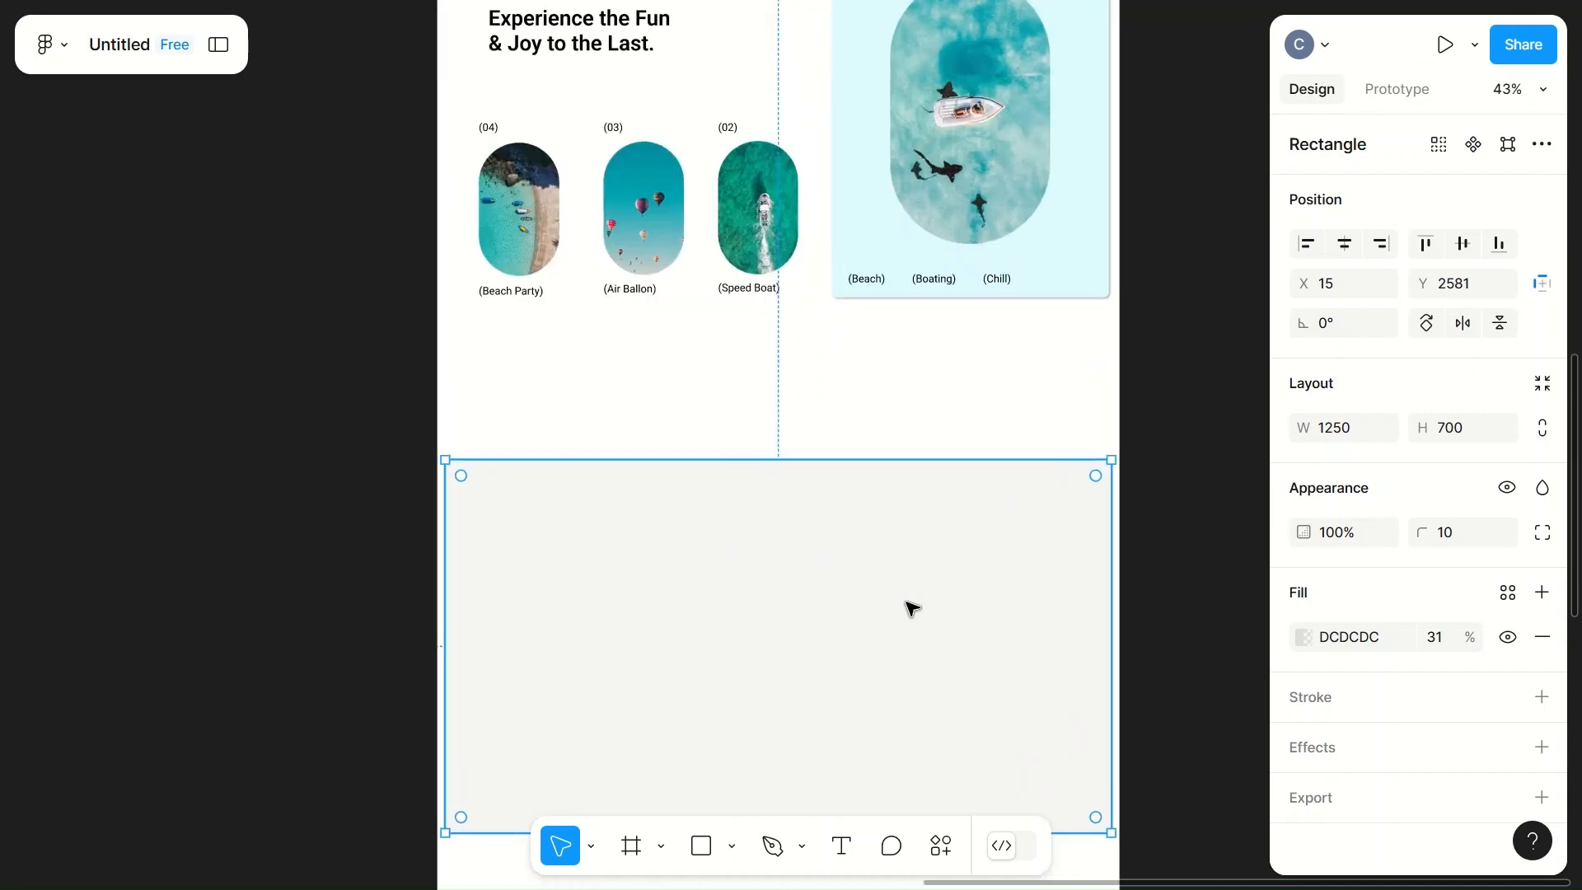
{"action": "key", "text": "r"}
{"action": "left_click_drag", "start_coordinate": [492, 507], "coordinate": [576, 539]}
{"action": "left_click", "coordinate": [1357, 425]}
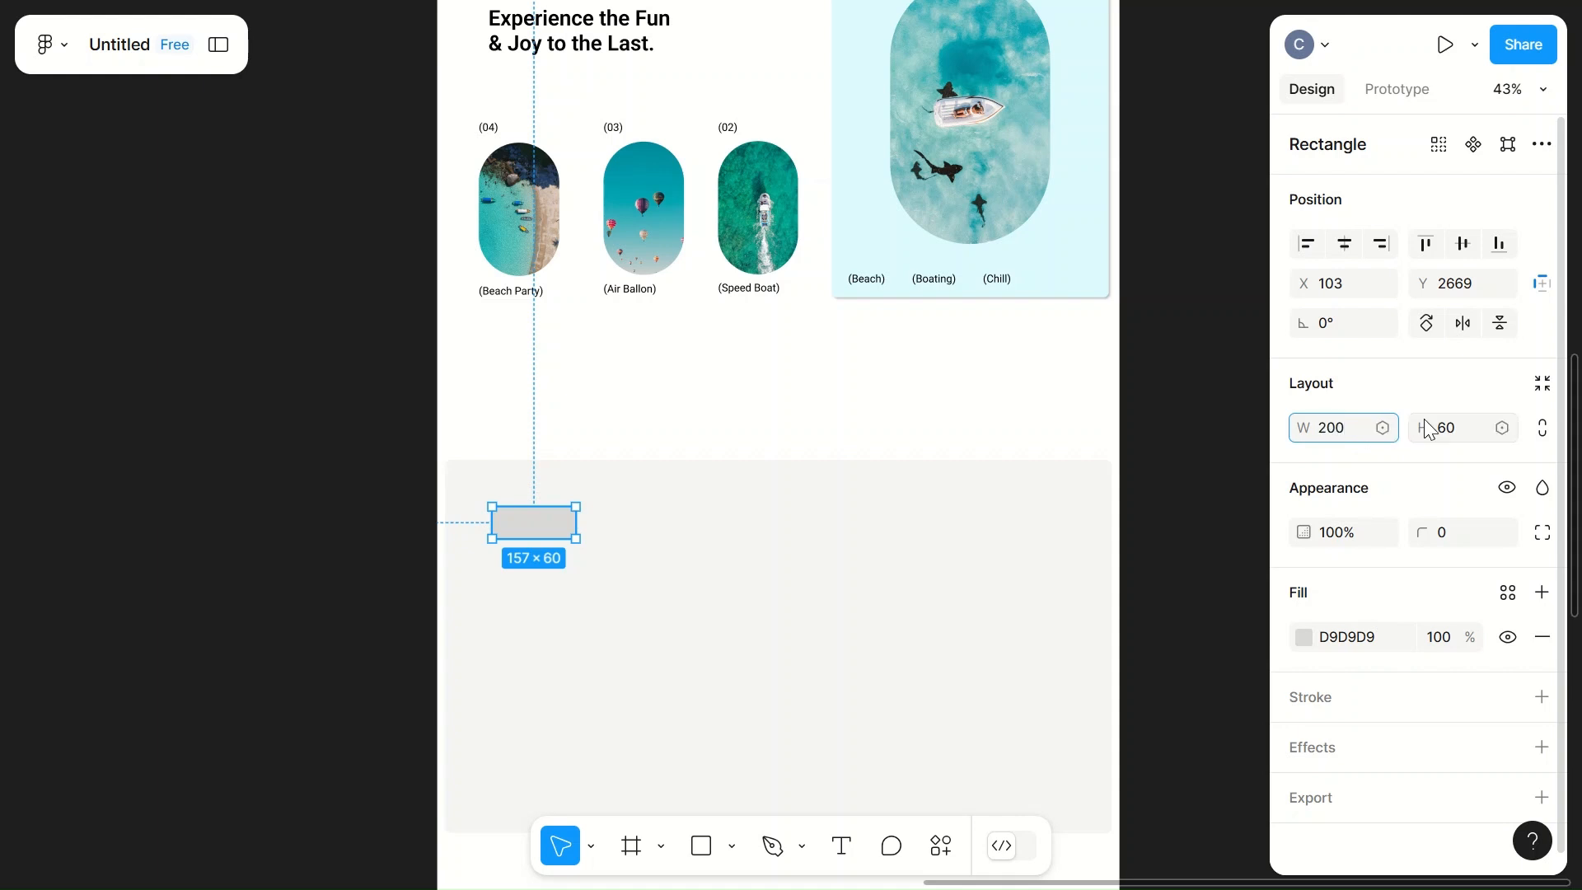
{"action": "left_click", "coordinate": [1461, 427]}
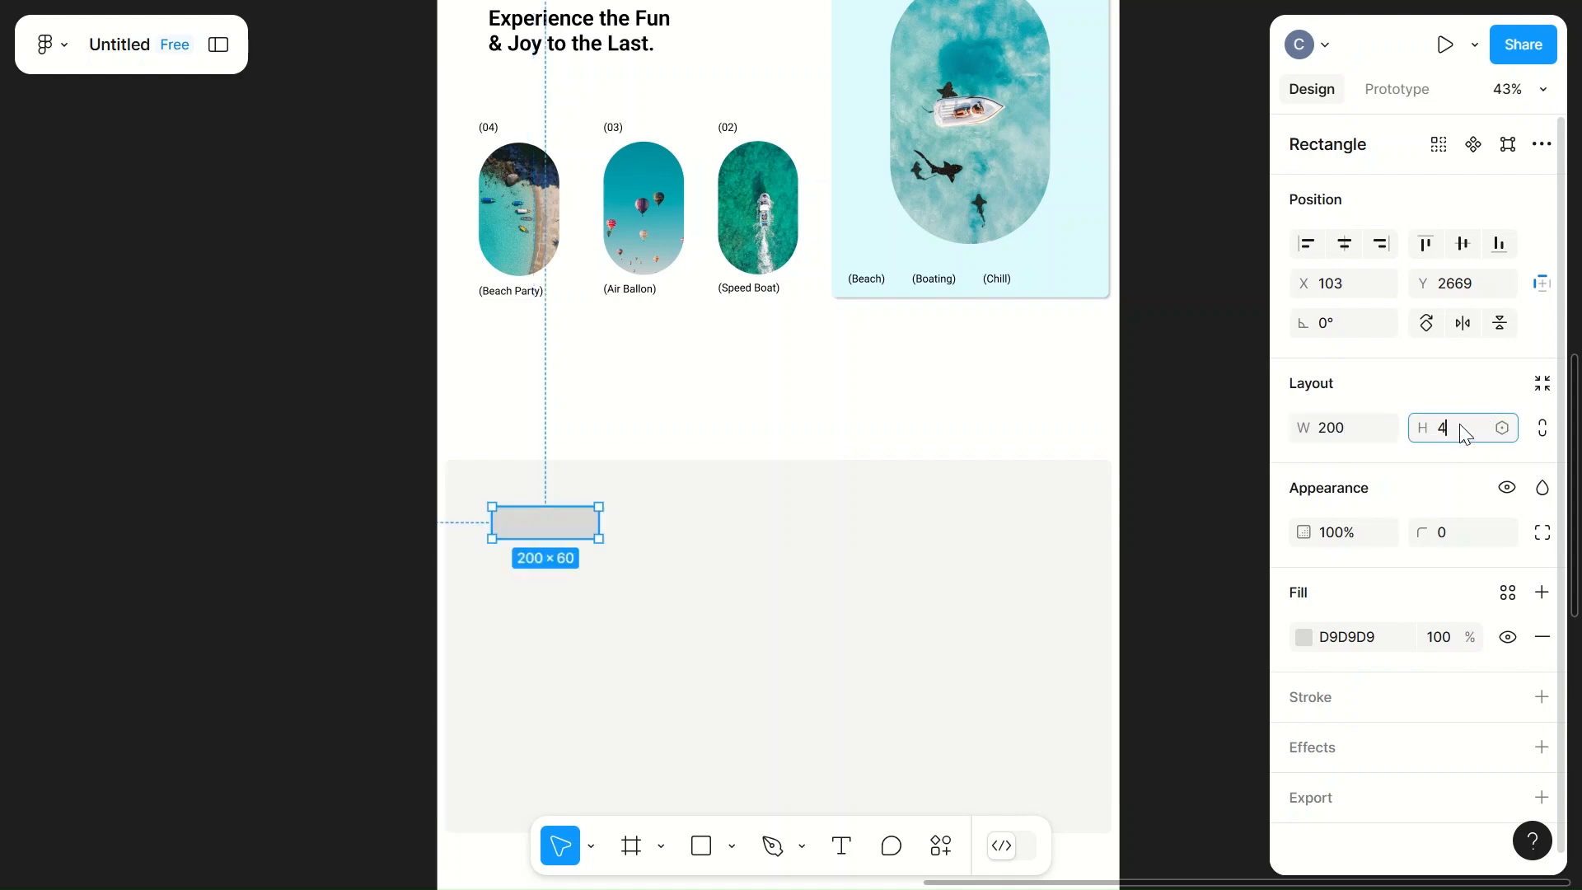
{"action": "left_click", "coordinate": [742, 533]}
Step: Round the small rectangle's corners to 10 and move it into the panel's upper-left corner at about X 31, Y 2597
{"action": "left_click", "coordinate": [544, 519]}
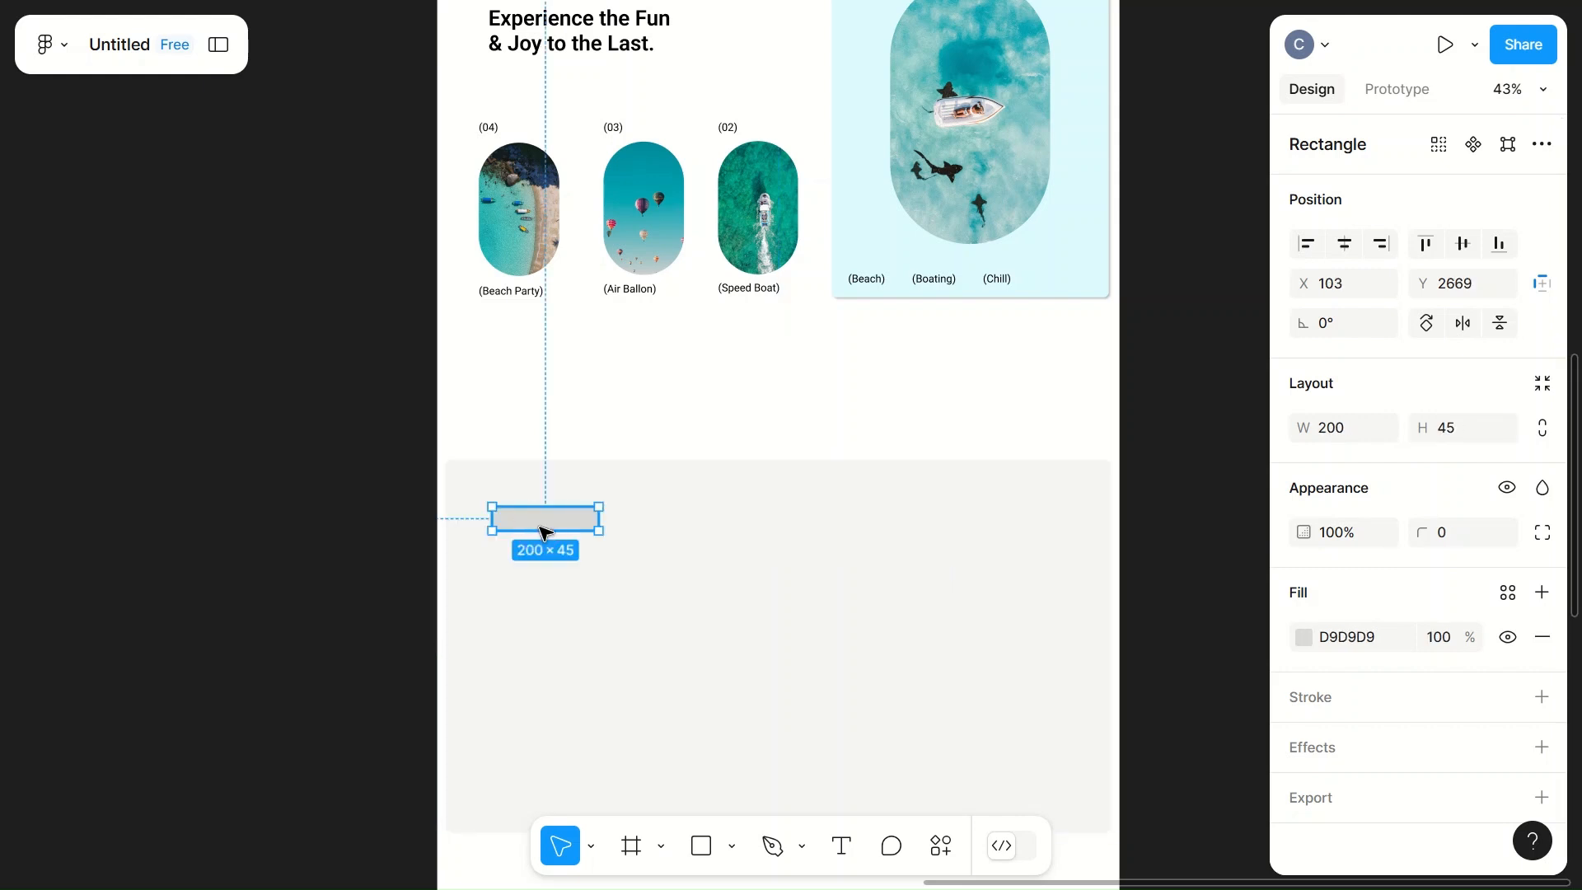
{"action": "left_click", "coordinate": [1470, 532]}
{"action": "type", "text": "1"}
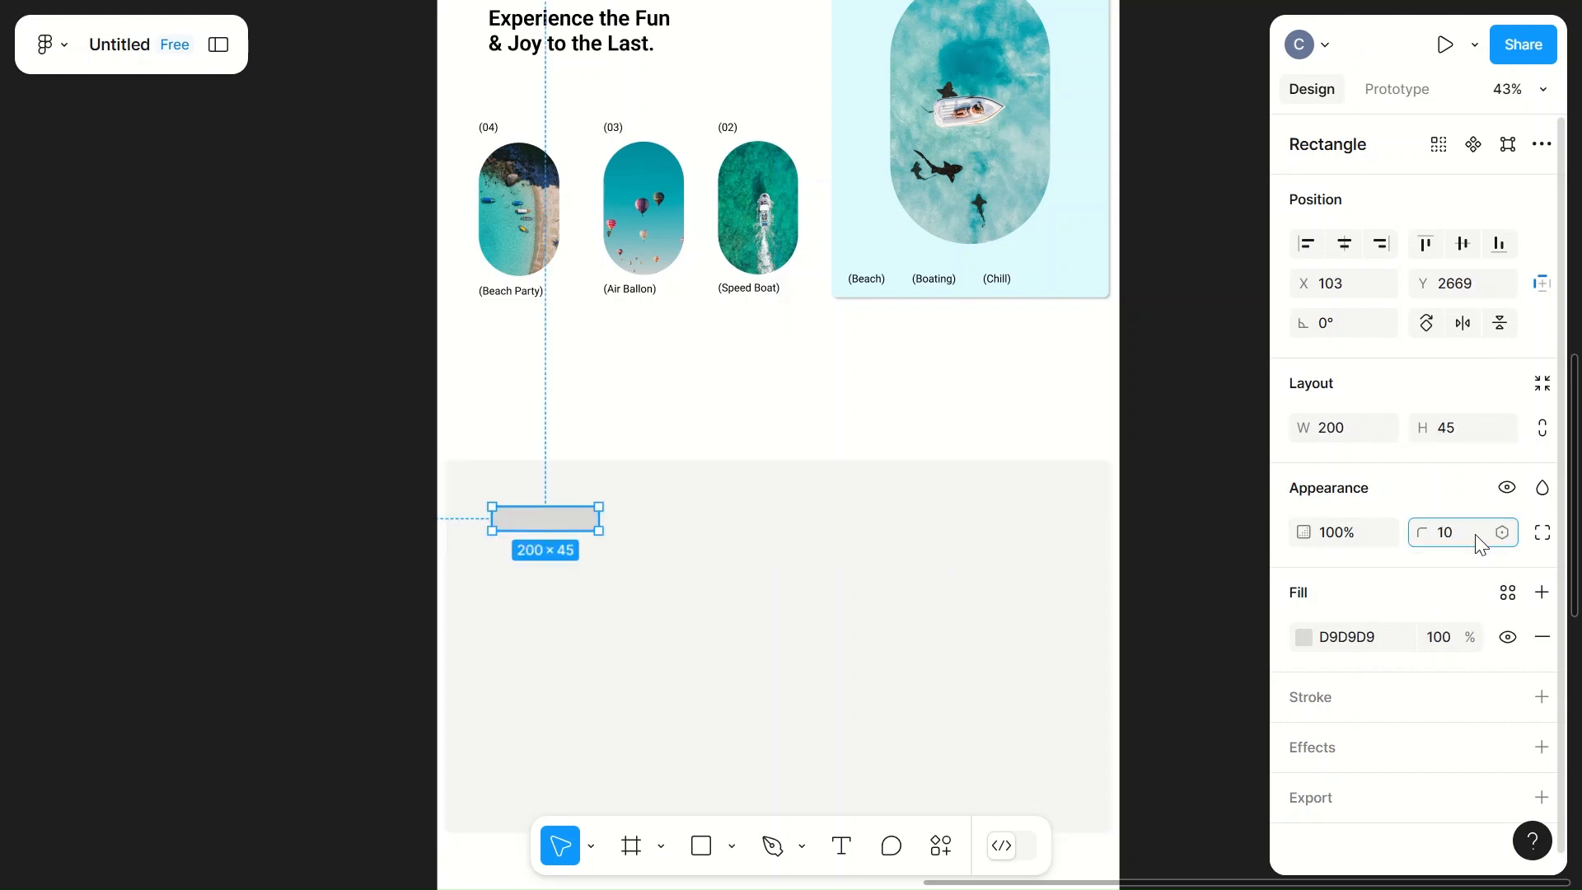
{"action": "type", "text": "0"}
{"action": "left_click", "coordinate": [848, 597]}
{"action": "left_click", "coordinate": [566, 520]}
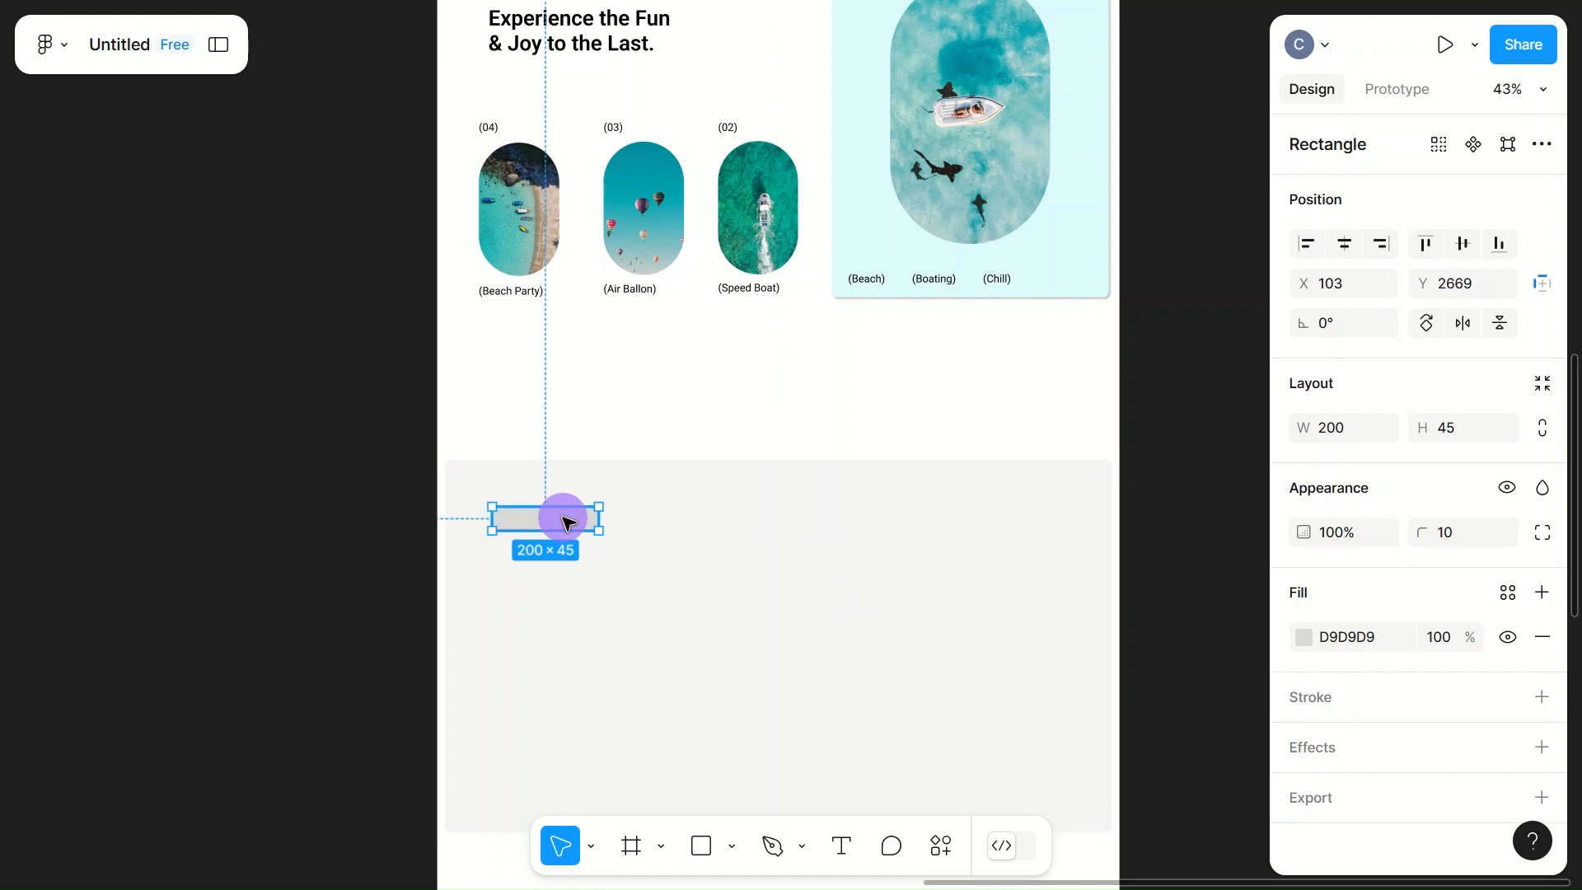
{"action": "left_click_drag", "start_coordinate": [565, 517], "coordinate": [492, 484]}
Step: Fill the small rectangle with the page's light cyan colour CCF7FF
{"action": "scroll", "coordinate": [526, 484], "scroll_direction": "up", "scroll_amount": 5, "text": "ctrl"}
{"action": "left_click", "coordinate": [577, 508]}
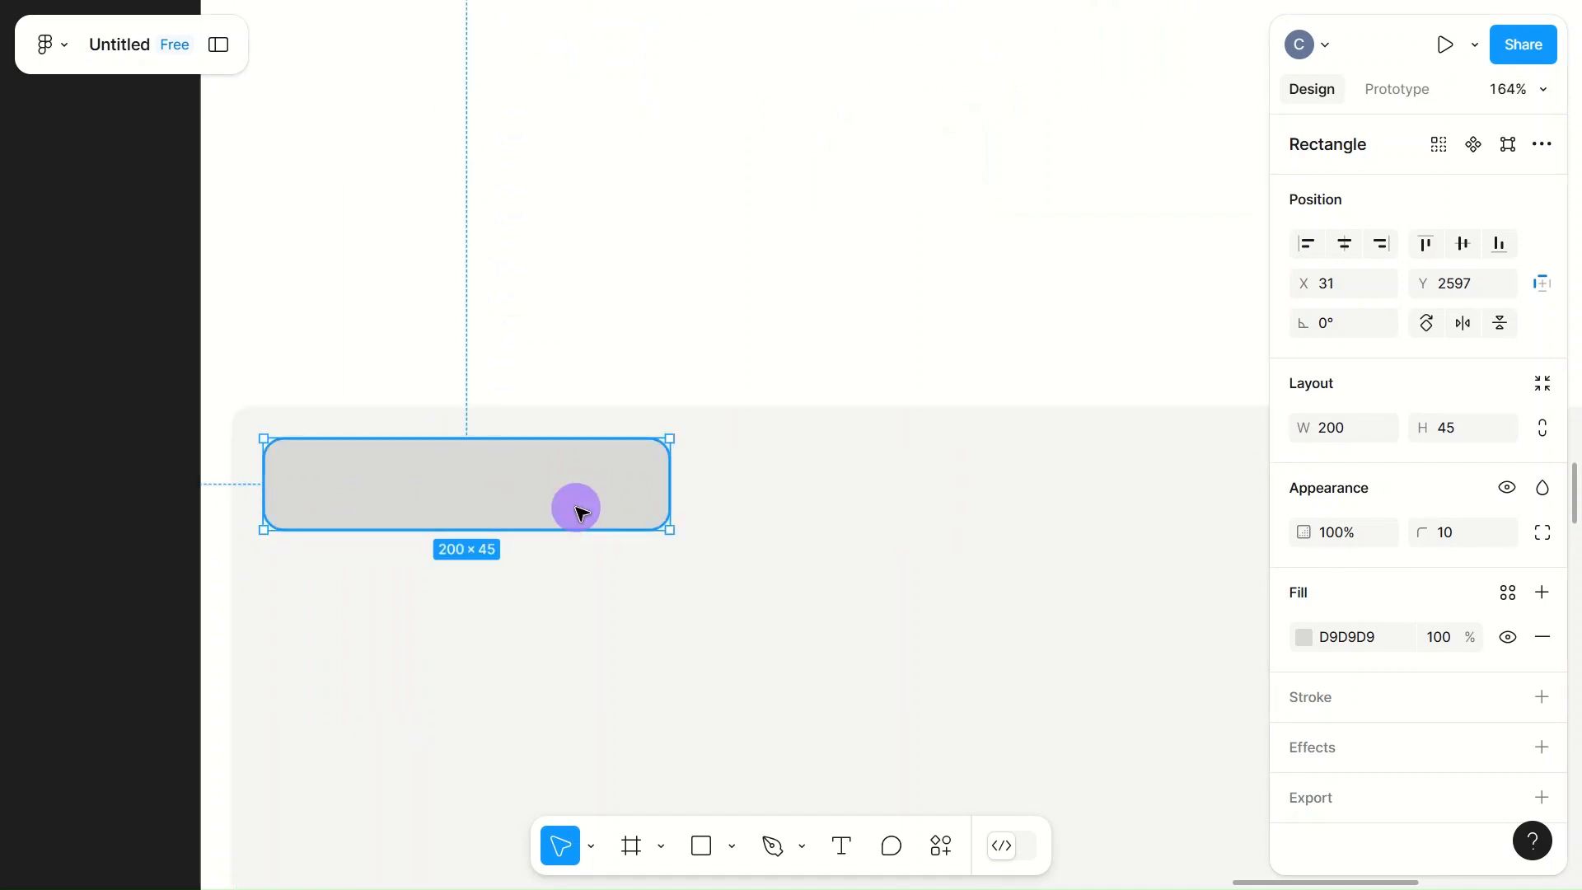
{"action": "scroll", "coordinate": [1358, 633], "scroll_direction": "down", "scroll_amount": 1}
{"action": "left_click", "coordinate": [1311, 629]}
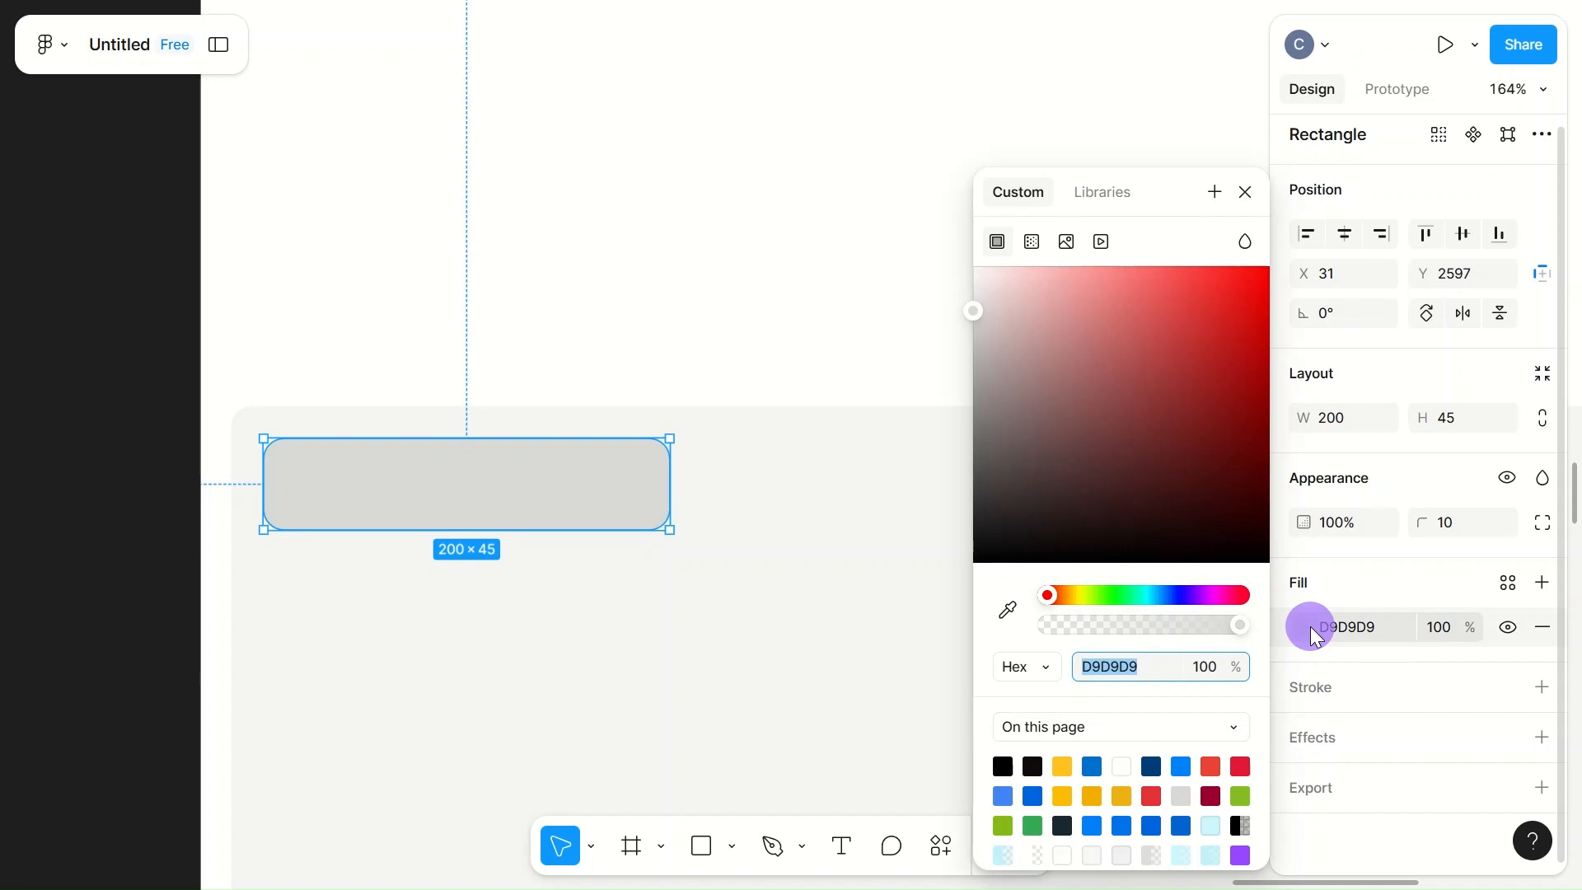
{"action": "left_click", "coordinate": [1212, 825]}
{"action": "left_click", "coordinate": [854, 567]}
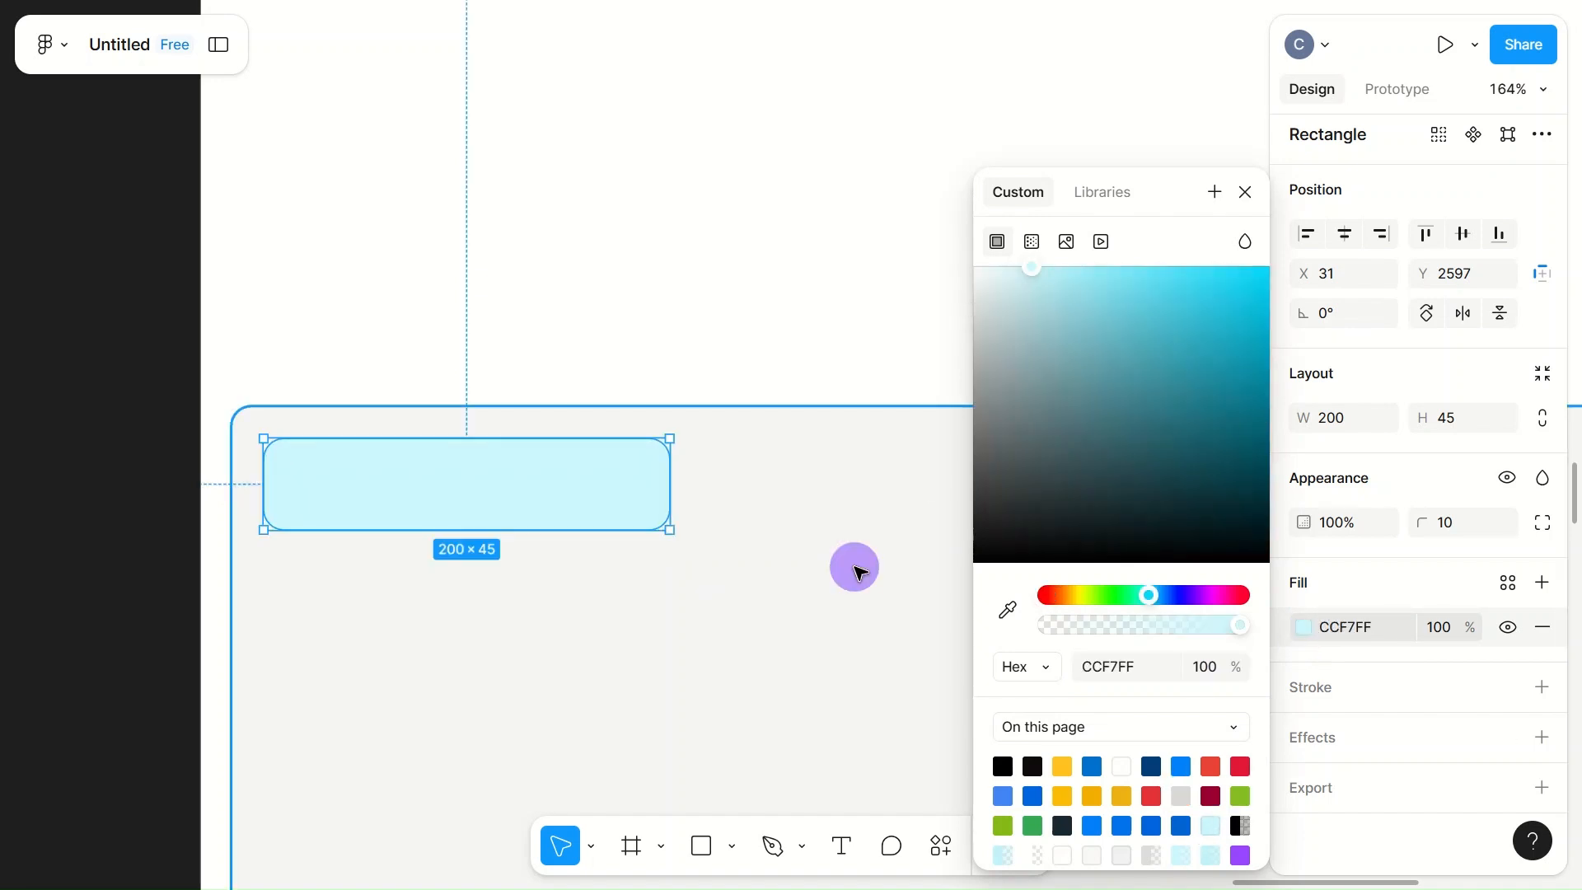
Step: Change the fill of the small label rectangle in the grey panel to white FFFFFF
{"action": "scroll", "coordinate": [857, 568], "scroll_direction": "down", "scroll_amount": 3}
{"action": "scroll", "coordinate": [859, 571], "scroll_direction": "down", "scroll_amount": 6}
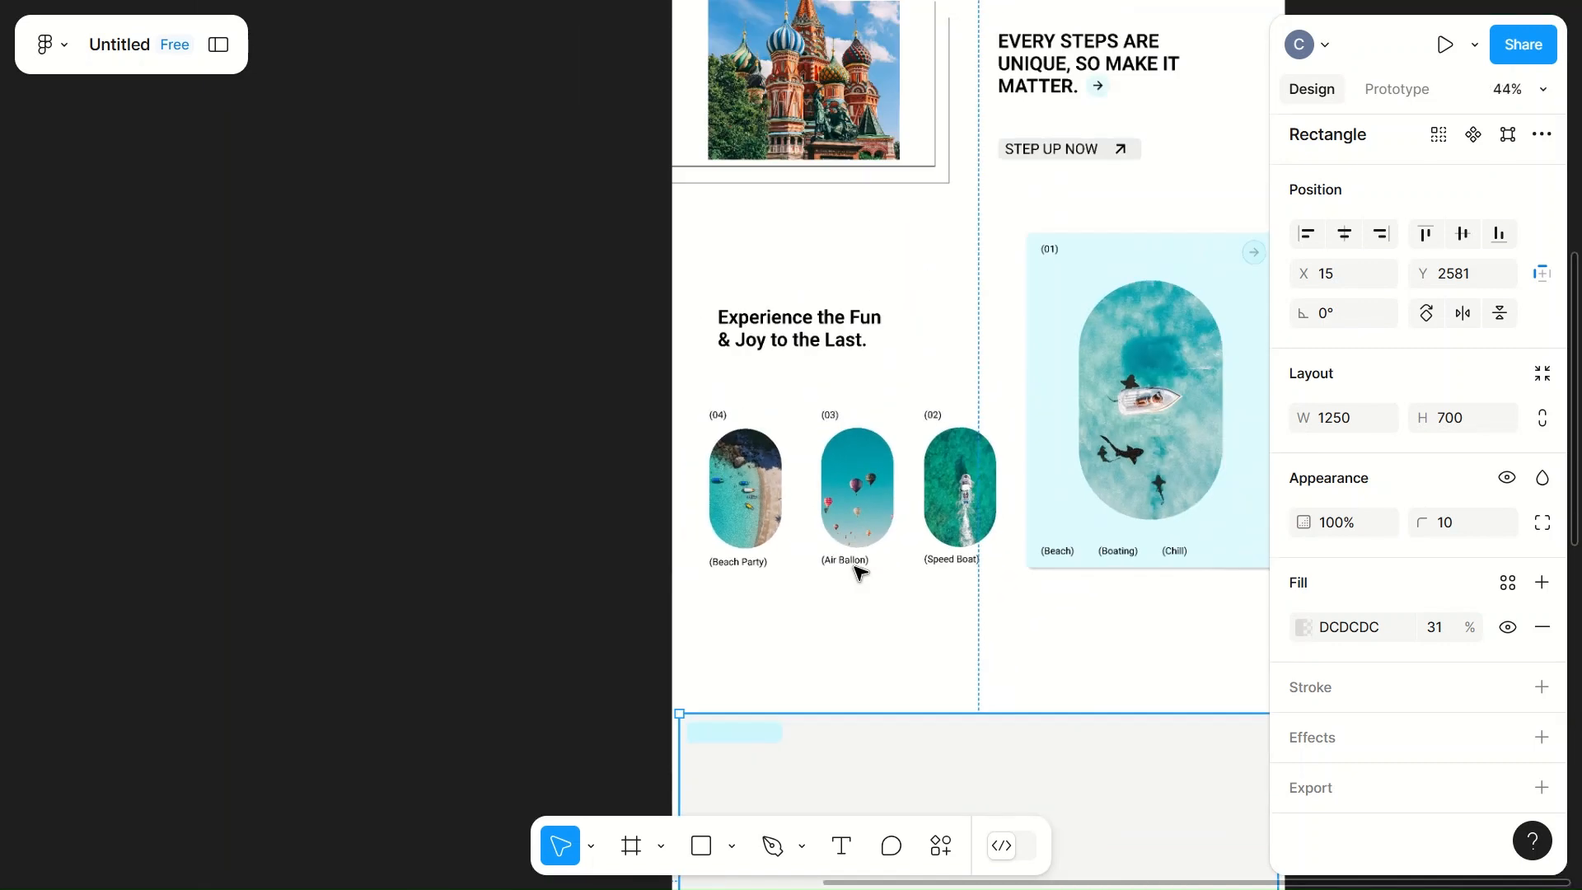
{"action": "scroll", "coordinate": [860, 572], "scroll_direction": "down", "scroll_amount": 6}
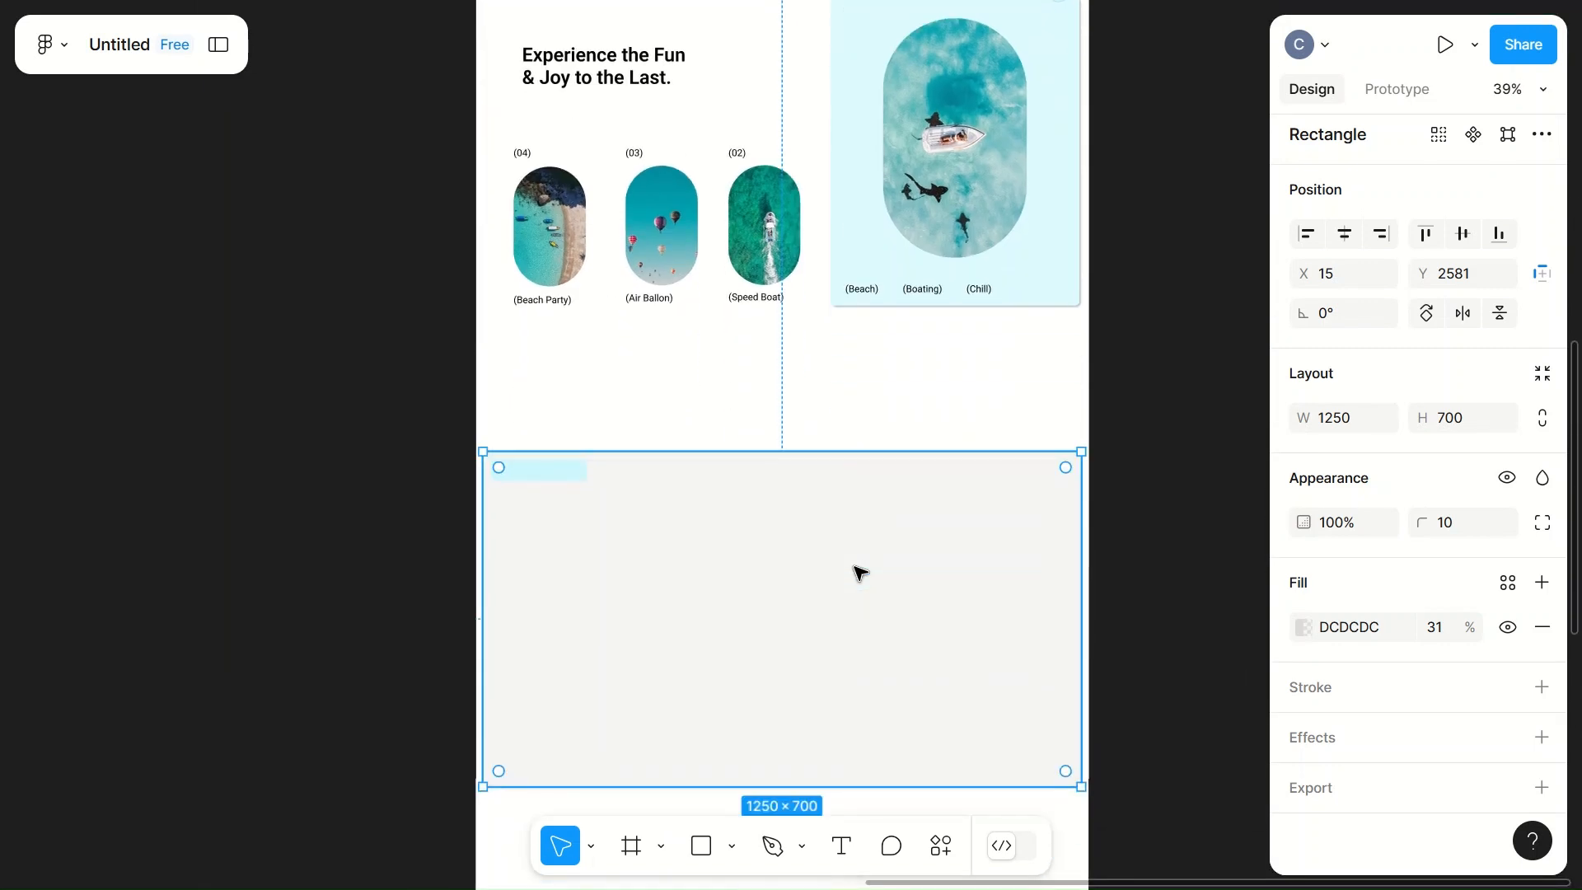
{"action": "scroll", "coordinate": [859, 570], "scroll_direction": "up", "scroll_amount": 4}
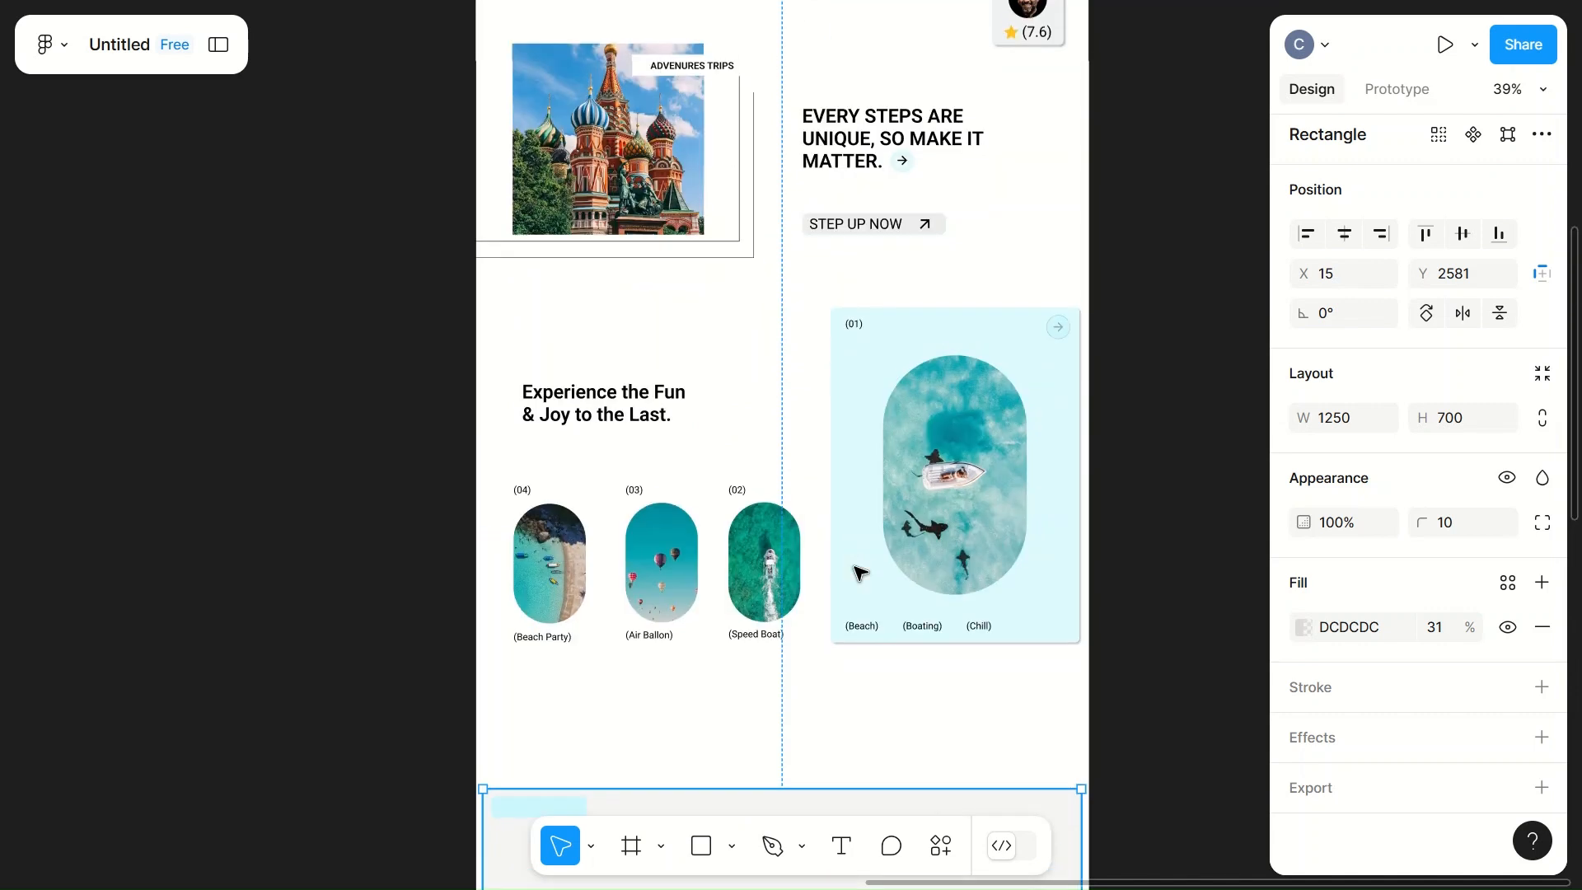
{"action": "scroll", "coordinate": [859, 570], "scroll_direction": "down", "scroll_amount": 5}
{"action": "left_click", "coordinate": [552, 323]}
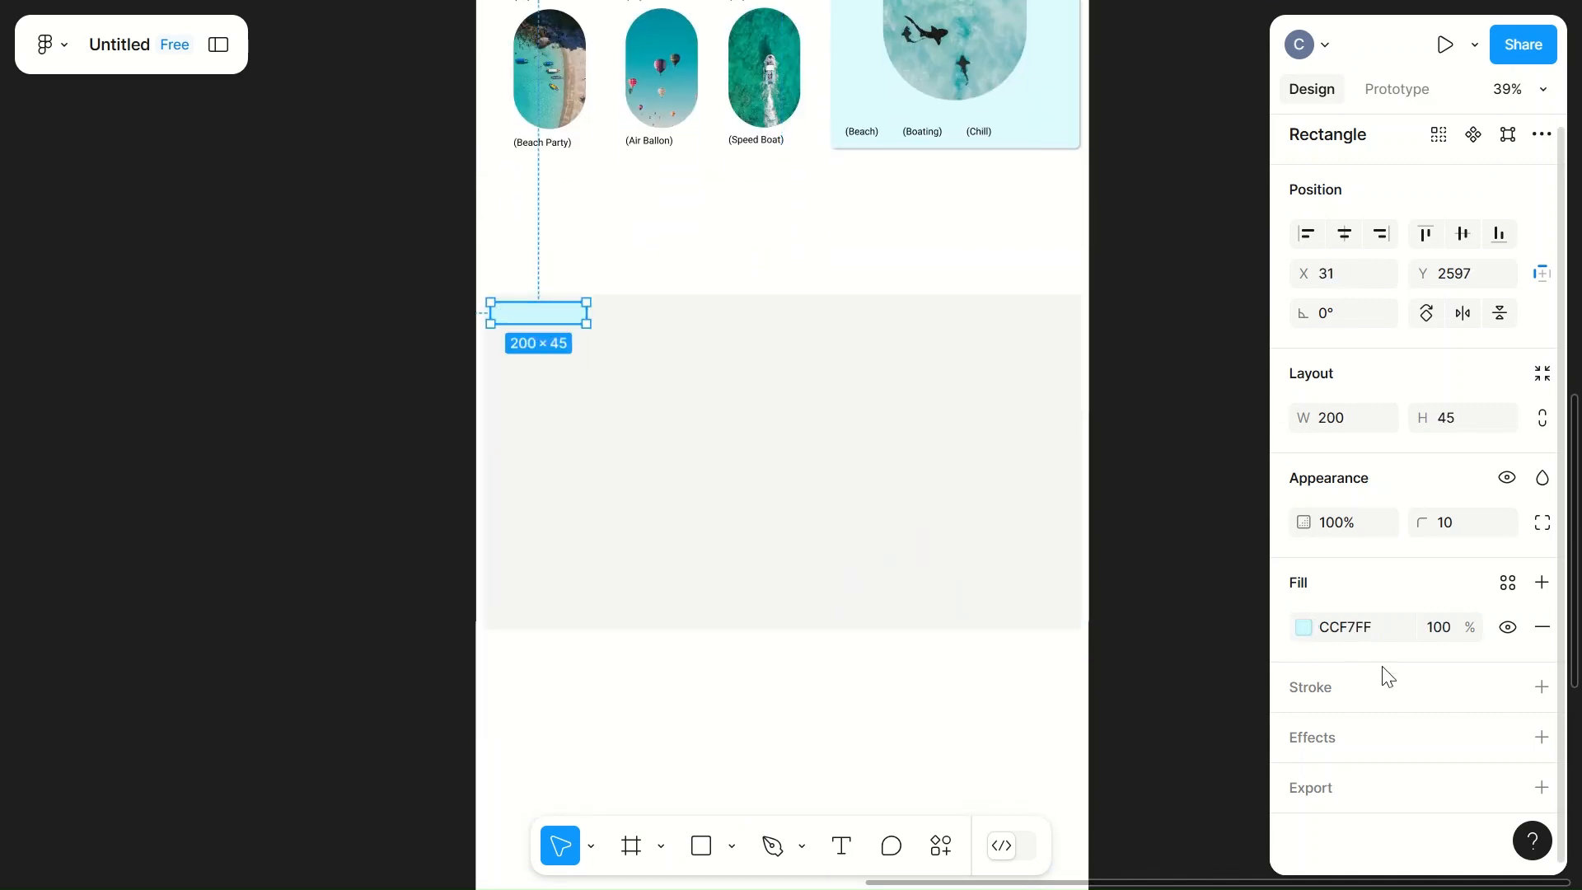
{"action": "left_click", "coordinate": [1303, 627]}
{"action": "left_click", "coordinate": [1121, 766]}
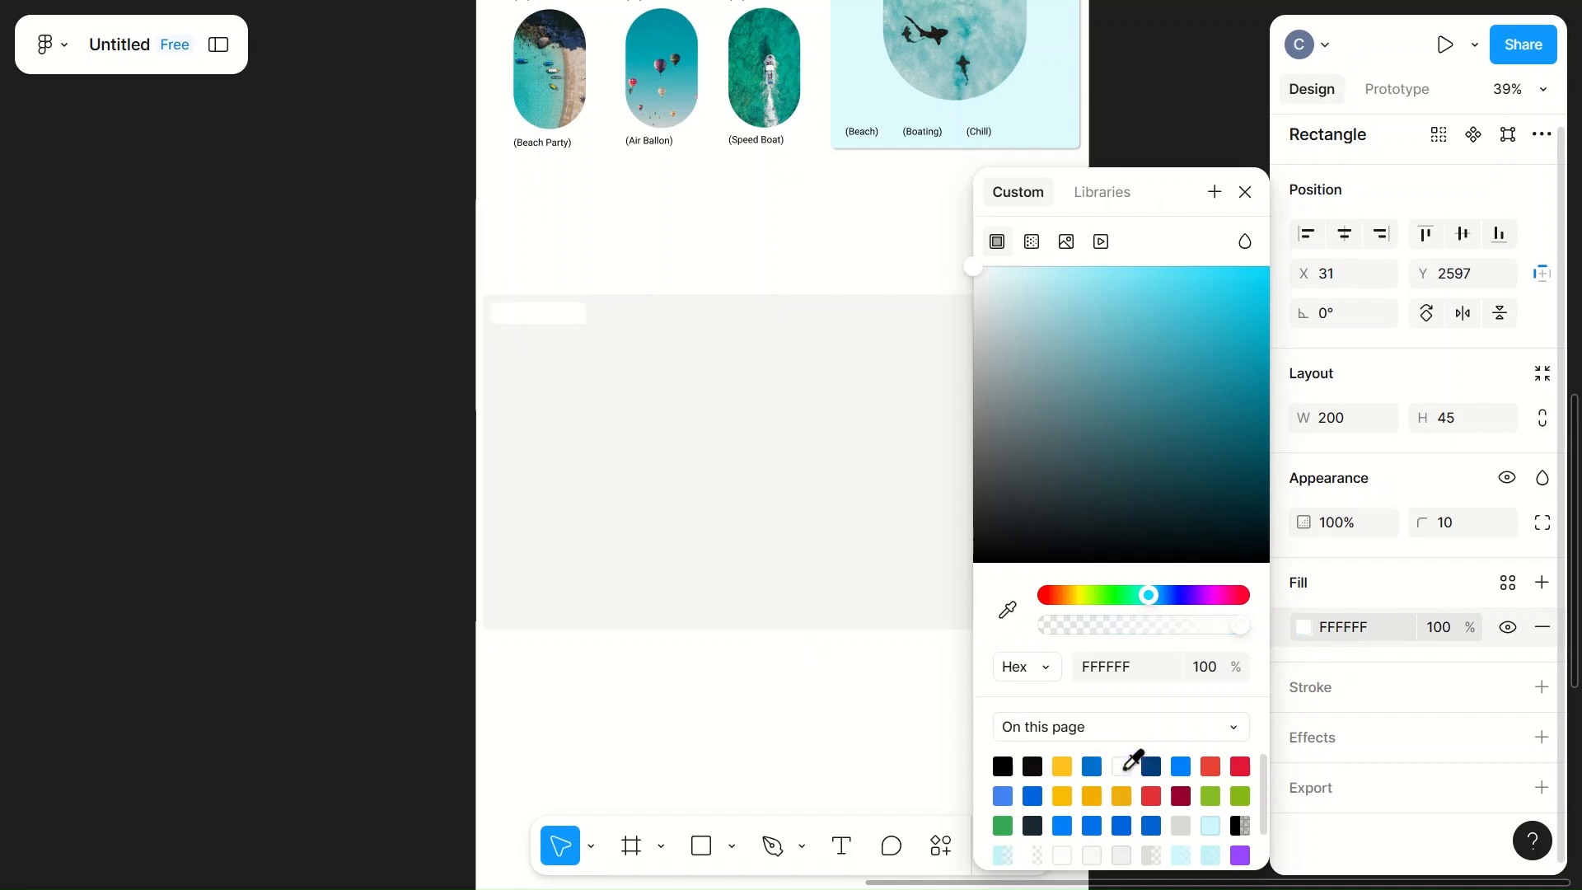
{"action": "left_click", "coordinate": [891, 413]}
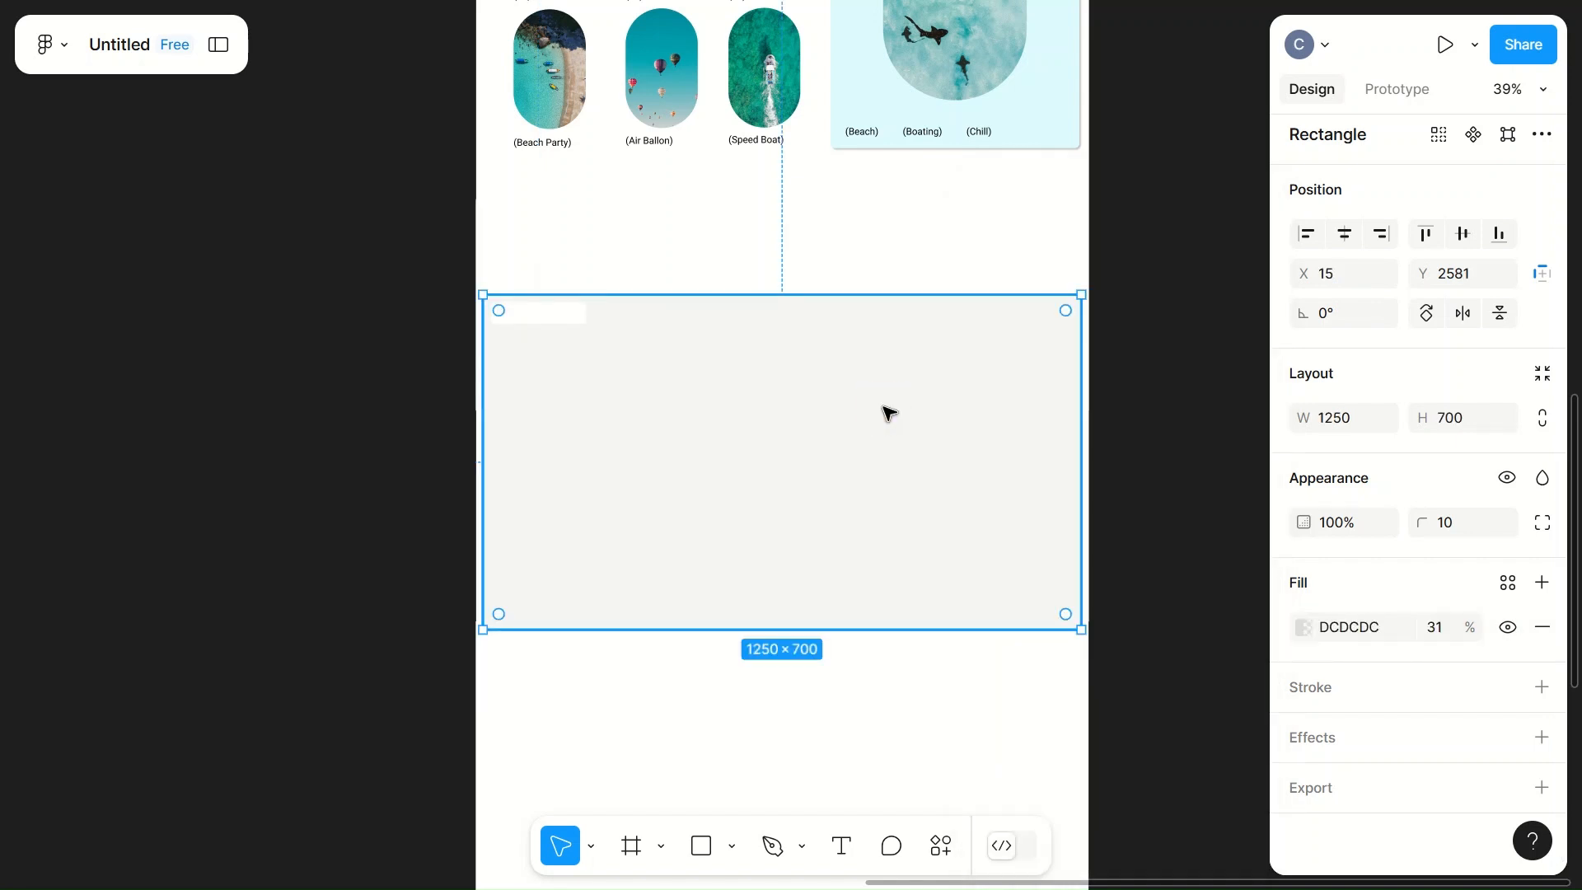
Step: Apply an inner shadow effect to the white label rectangle
{"action": "left_click", "coordinate": [553, 314]}
{"action": "left_click", "coordinate": [1498, 734]}
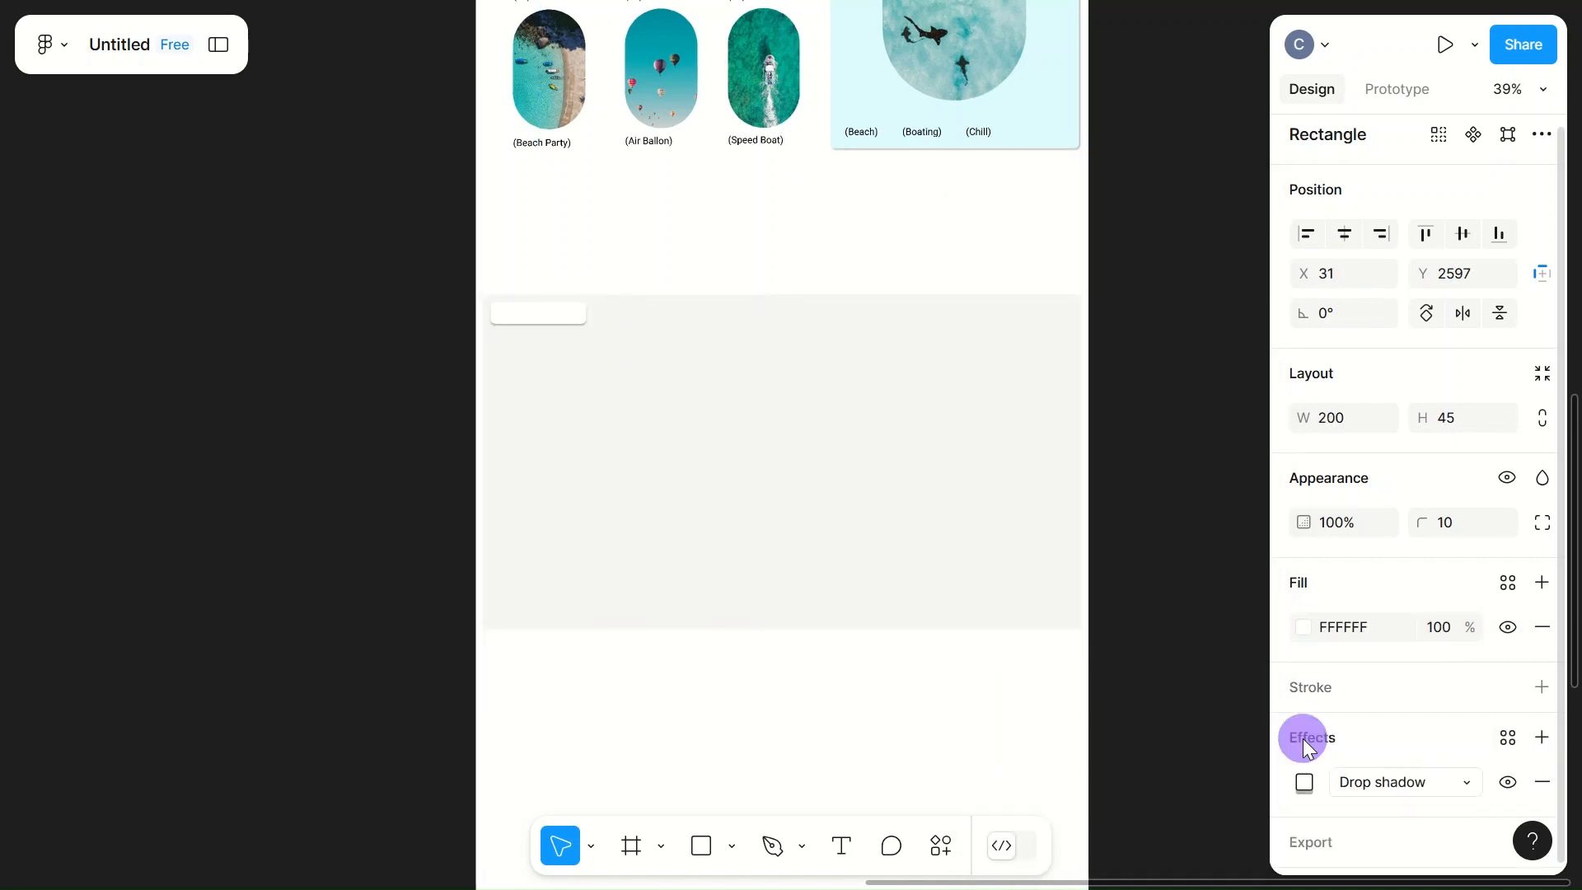
{"action": "left_click", "coordinate": [1392, 783]}
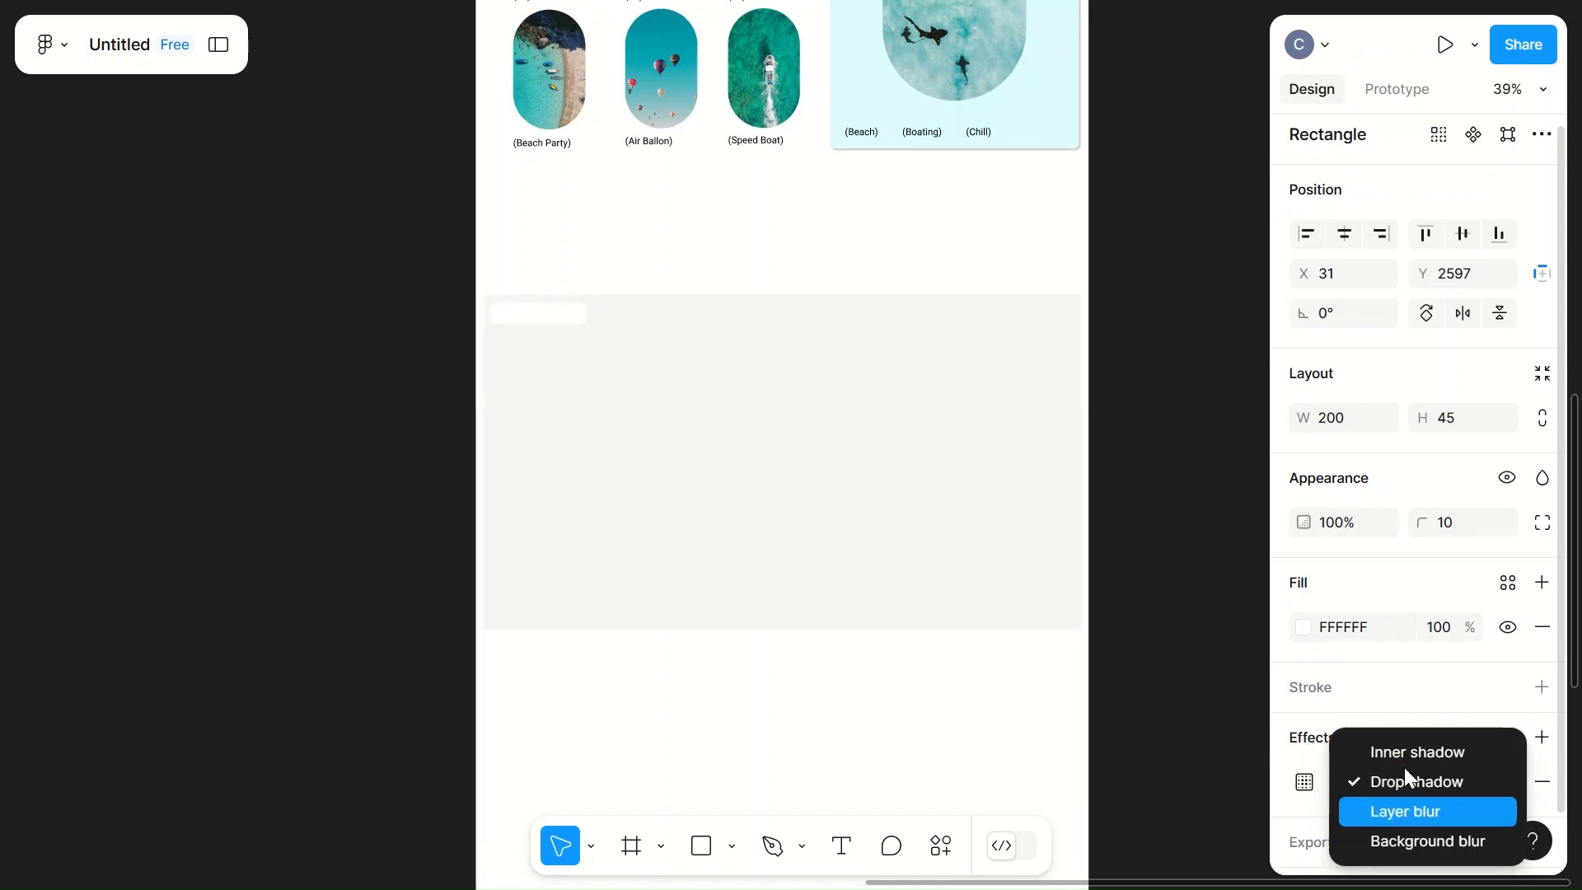
{"action": "left_click", "coordinate": [1404, 754]}
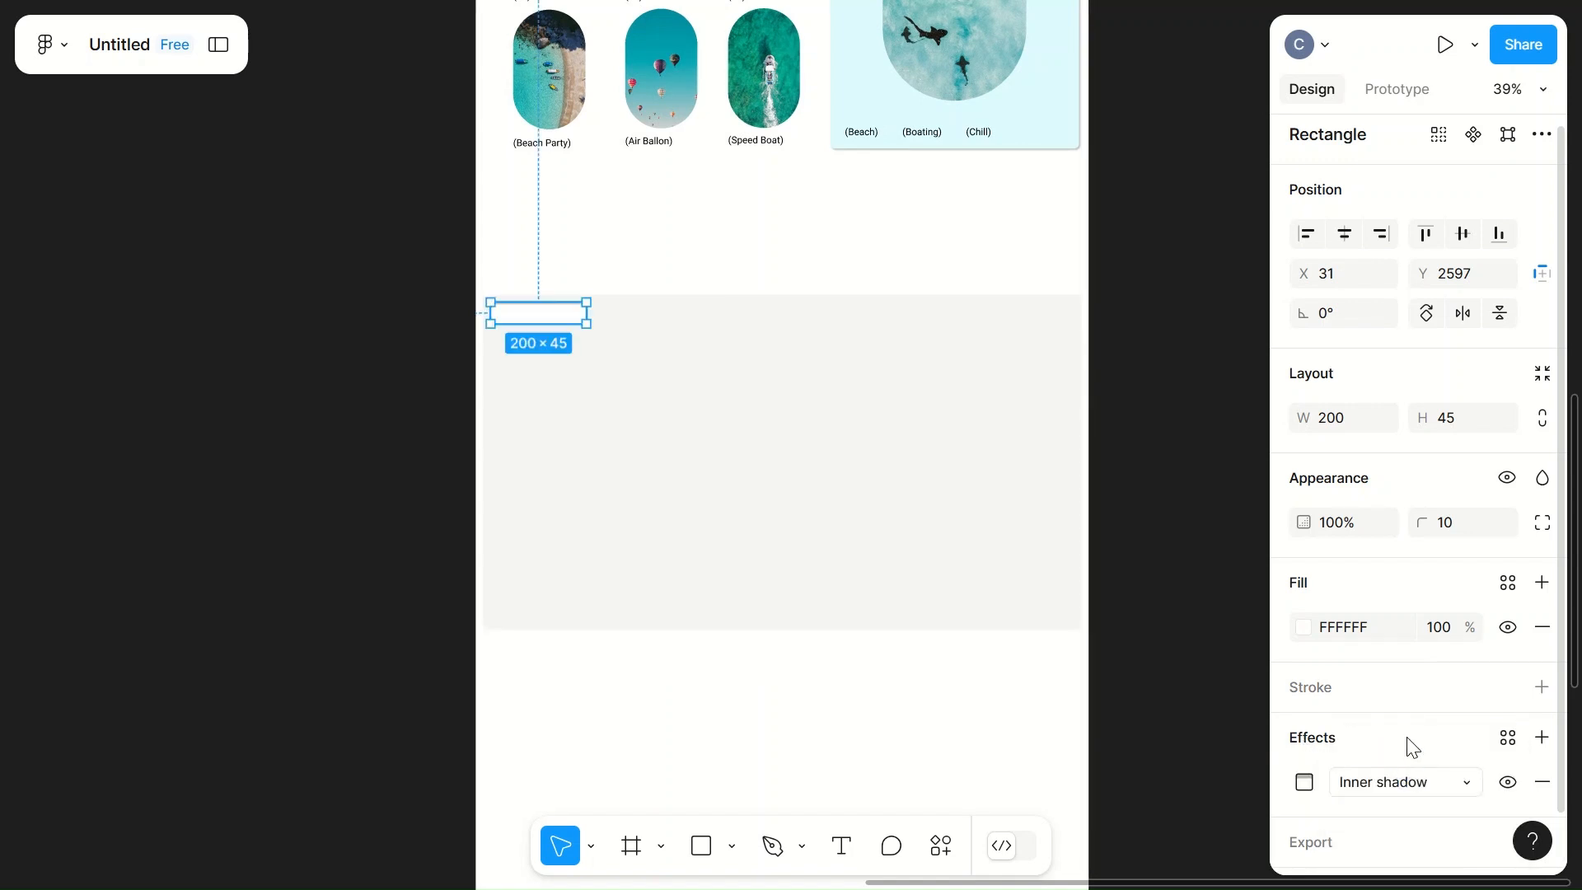
{"action": "left_click", "coordinate": [700, 229]}
Step: Add the text "Our Benifits" over the white label rectangle
{"action": "scroll", "coordinate": [614, 284], "scroll_direction": "up", "scroll_amount": 1}
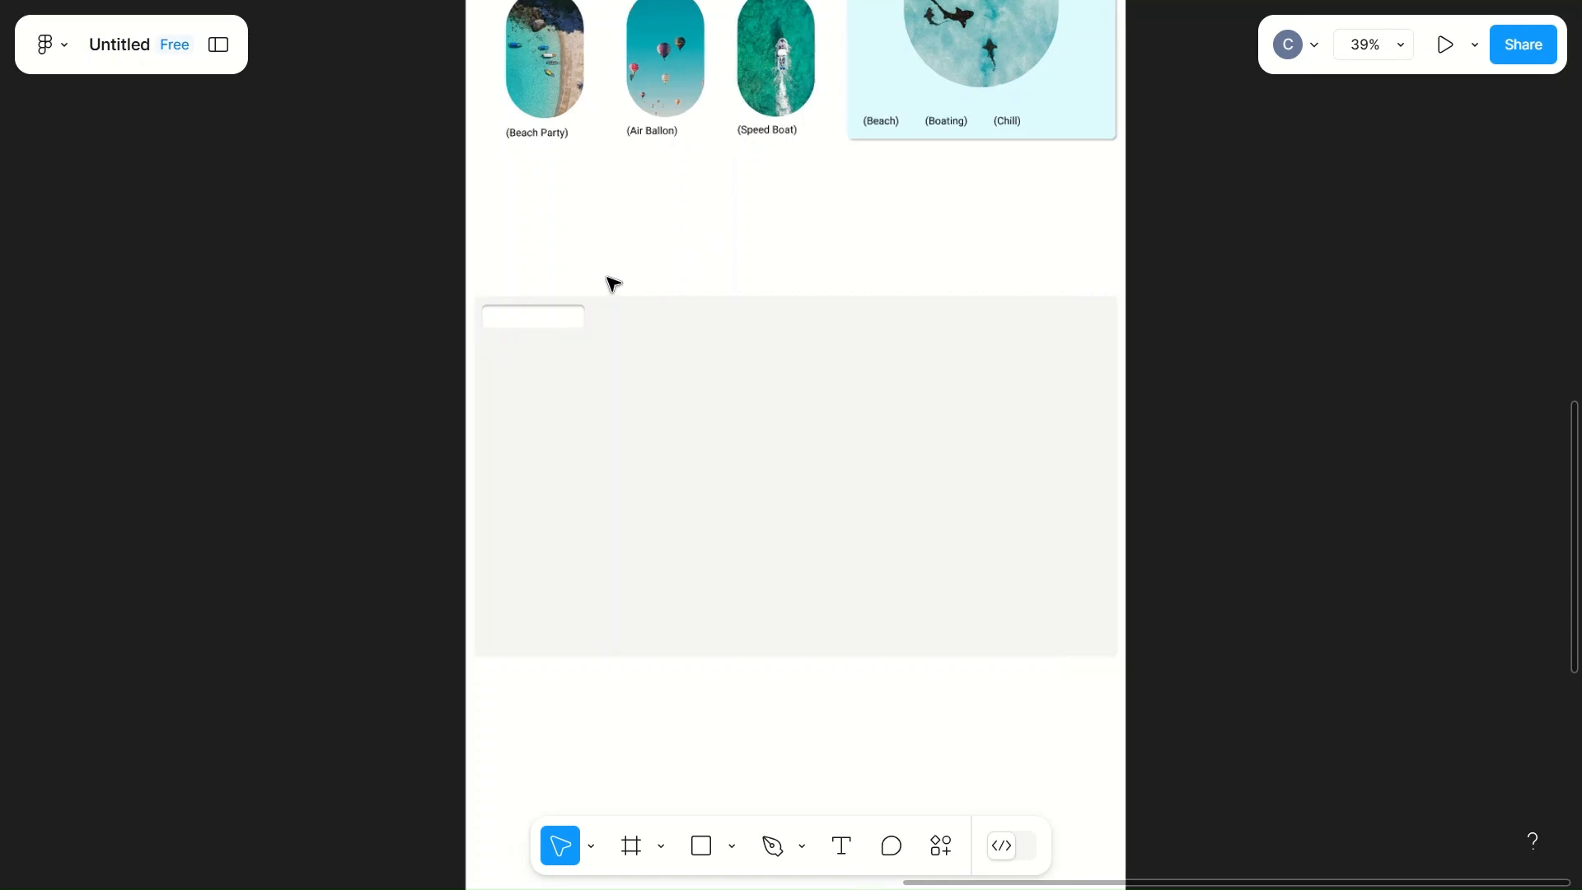
{"action": "scroll", "coordinate": [614, 284], "scroll_direction": "up", "scroll_amount": 5}
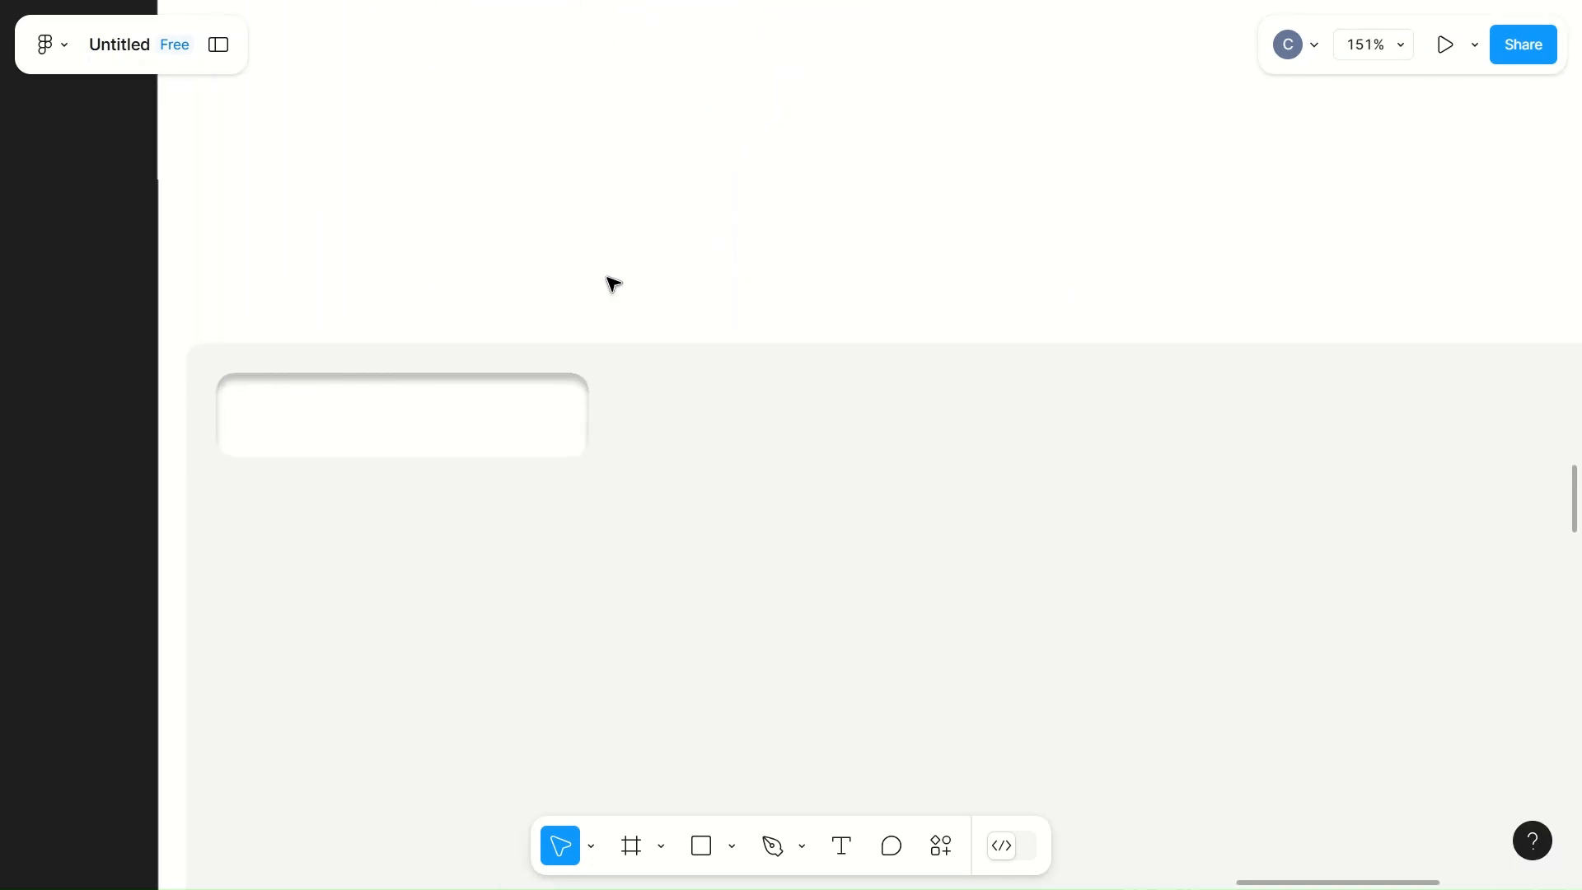
{"action": "scroll", "coordinate": [614, 285], "scroll_direction": "up", "scroll_amount": 5}
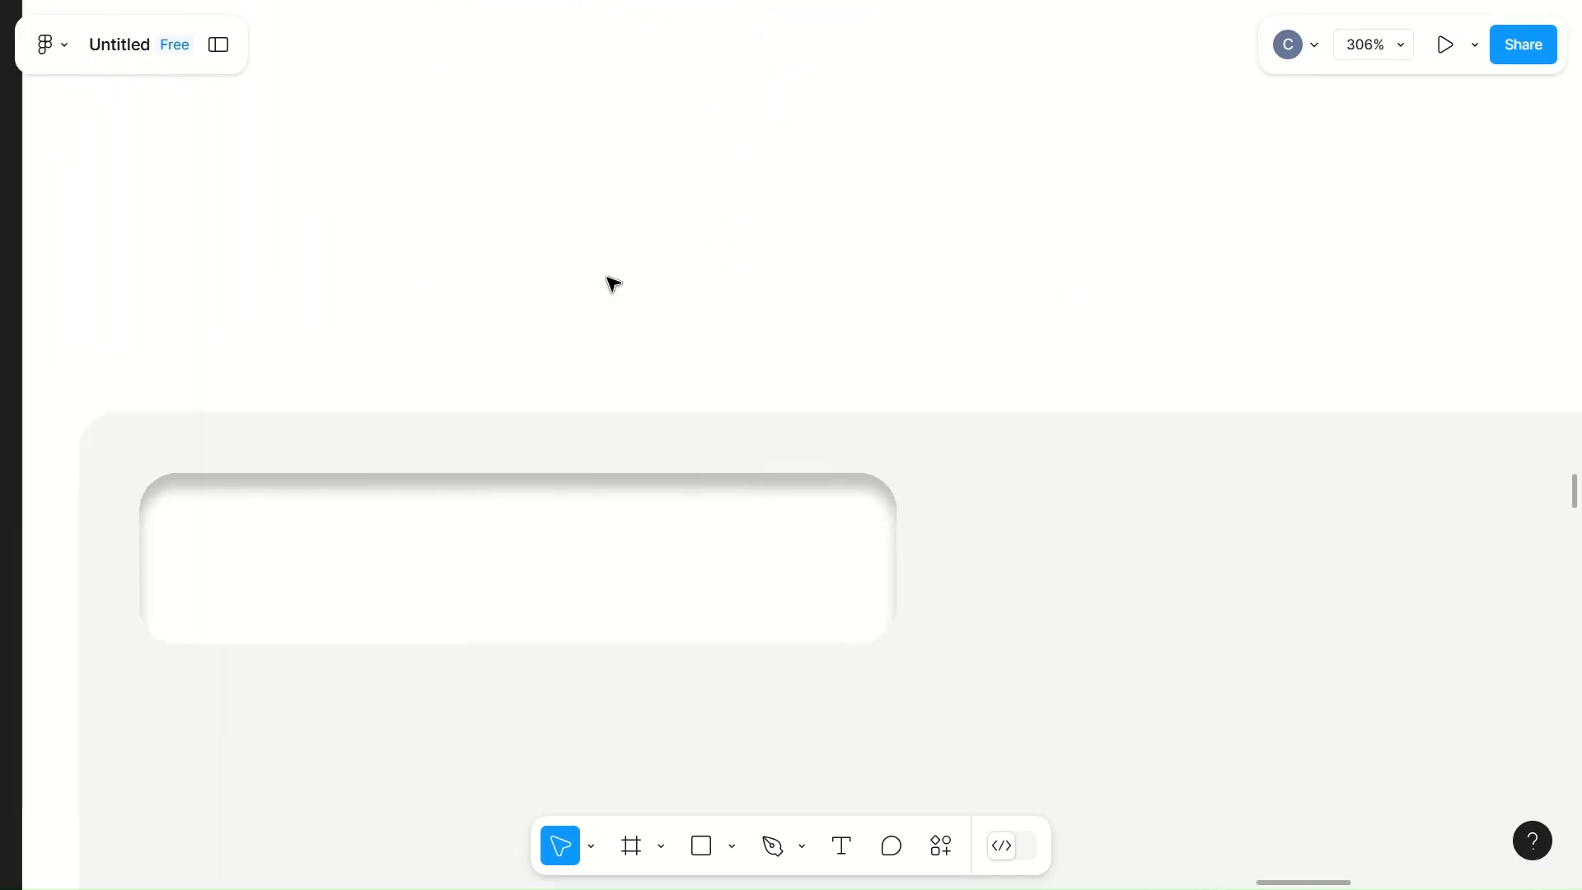
{"action": "key", "text": "t"}
{"action": "left_click", "coordinate": [258, 565]}
{"action": "type", "text": "Our Be"}
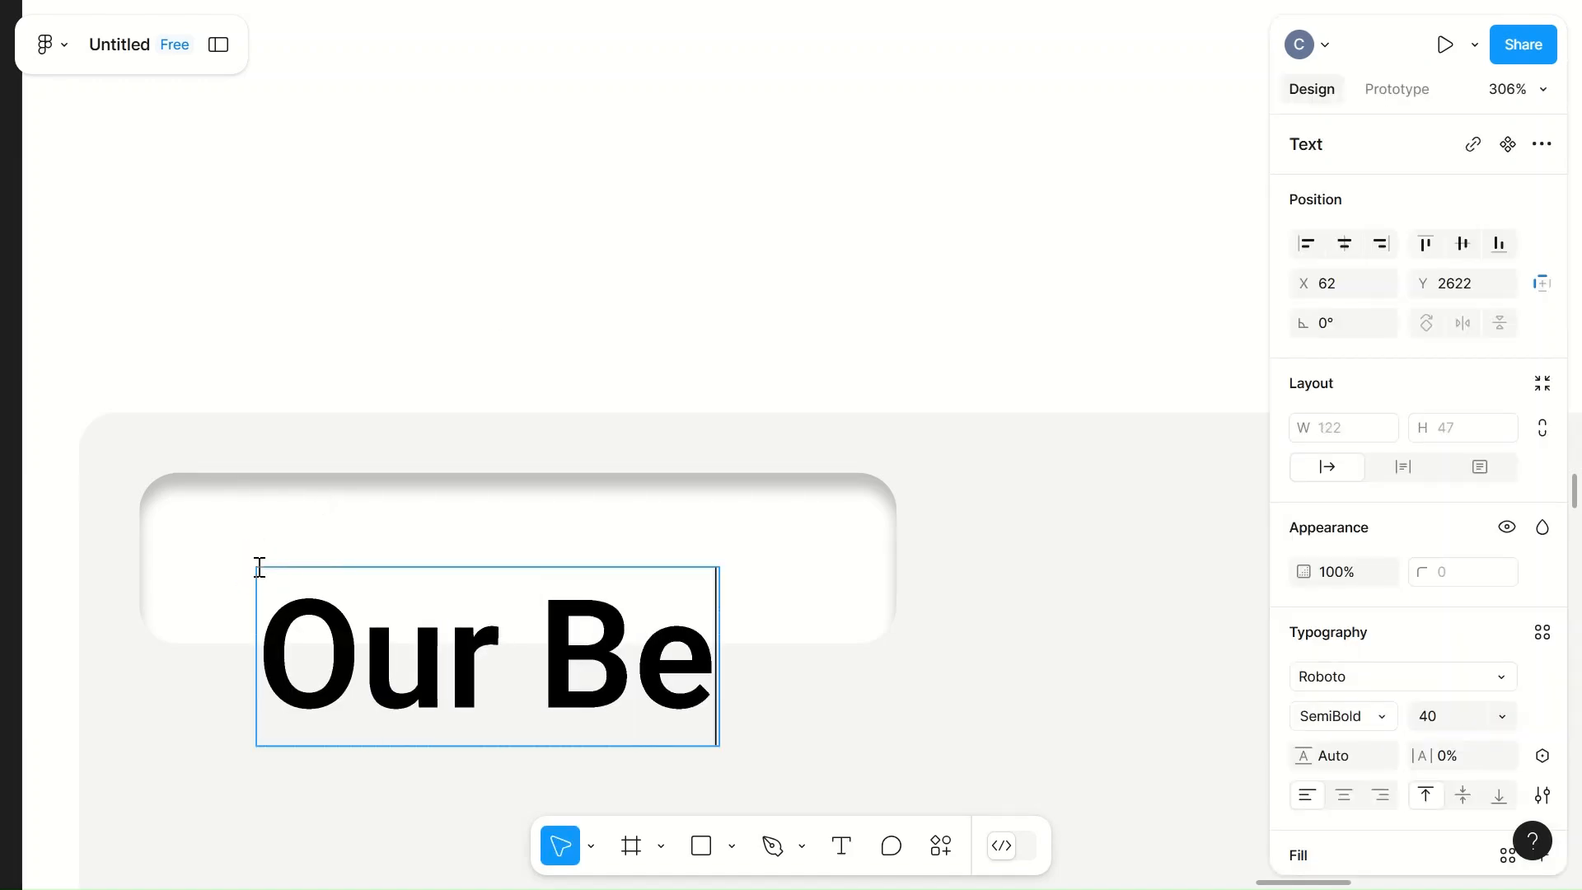
{"action": "type", "text": "nifits"}
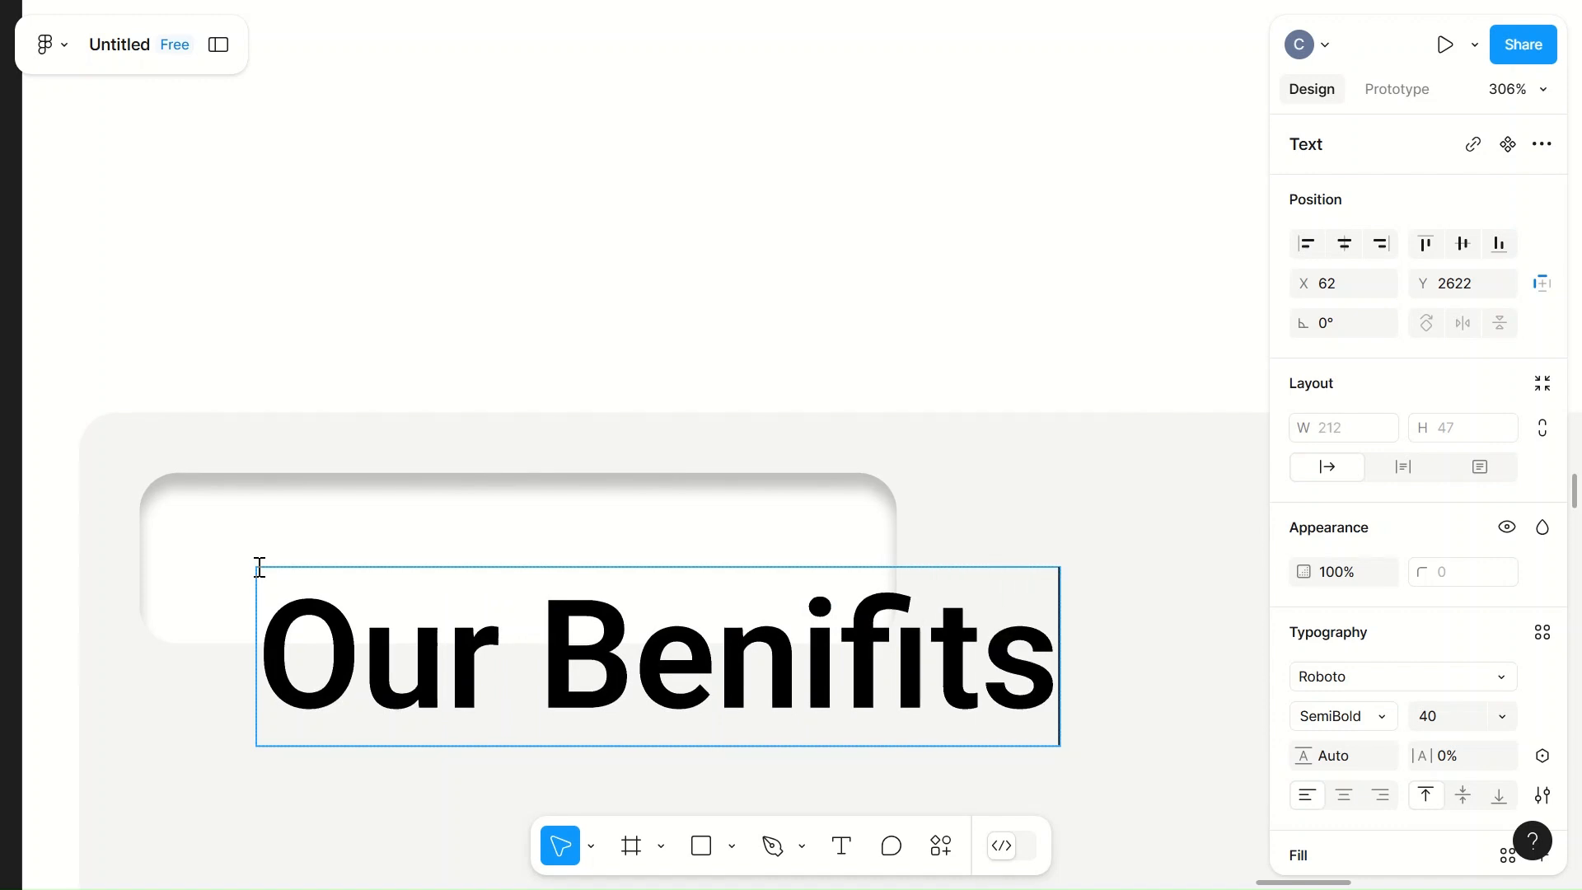
{"action": "key", "text": "Escape"}
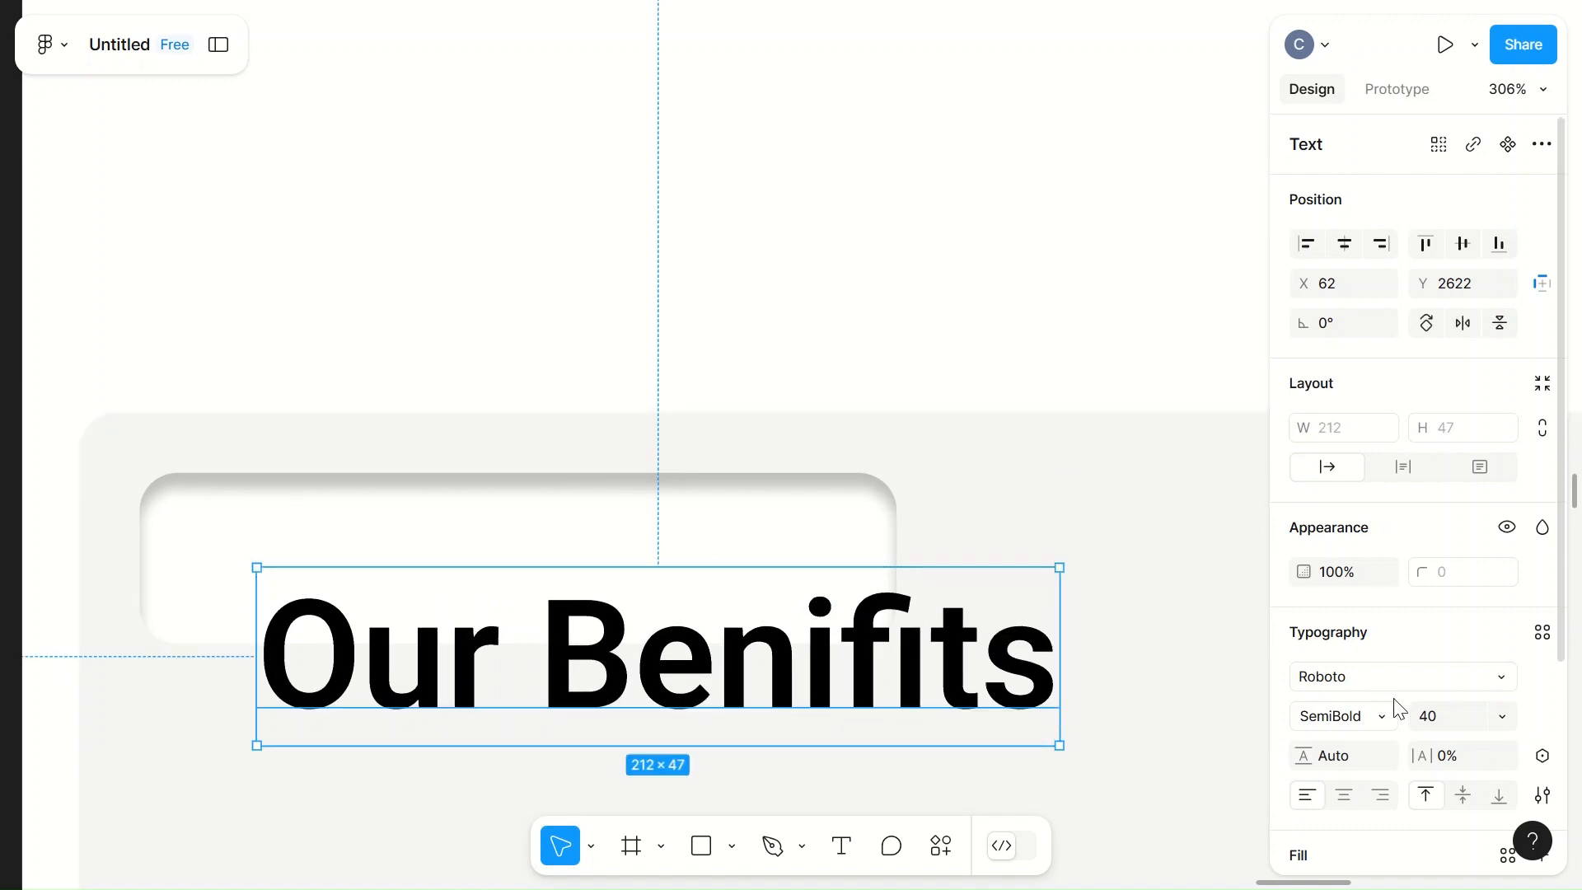
Step: Set the "Our Benifits" text size to 30 and move it inside the white label to about X 51, Y 2602
{"action": "left_click", "coordinate": [1441, 719]}
{"action": "type", "text": "30"}
{"action": "left_click", "coordinate": [1122, 544]}
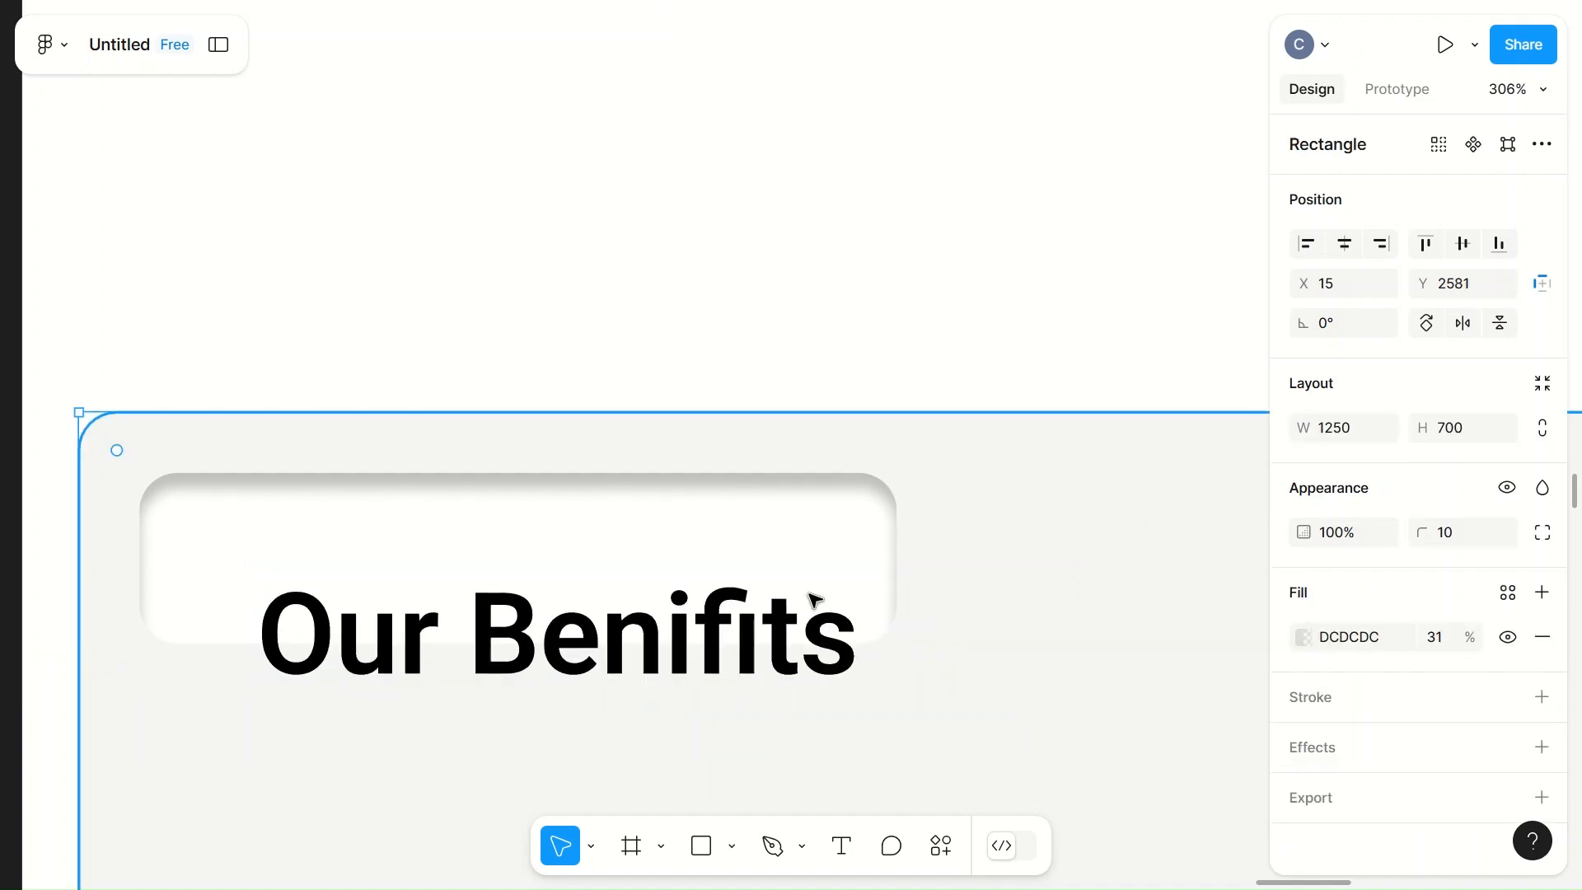
{"action": "left_click", "coordinate": [703, 628]}
{"action": "left_click_drag", "start_coordinate": [604, 621], "coordinate": [589, 570]}
{"action": "left_click", "coordinate": [876, 393]}
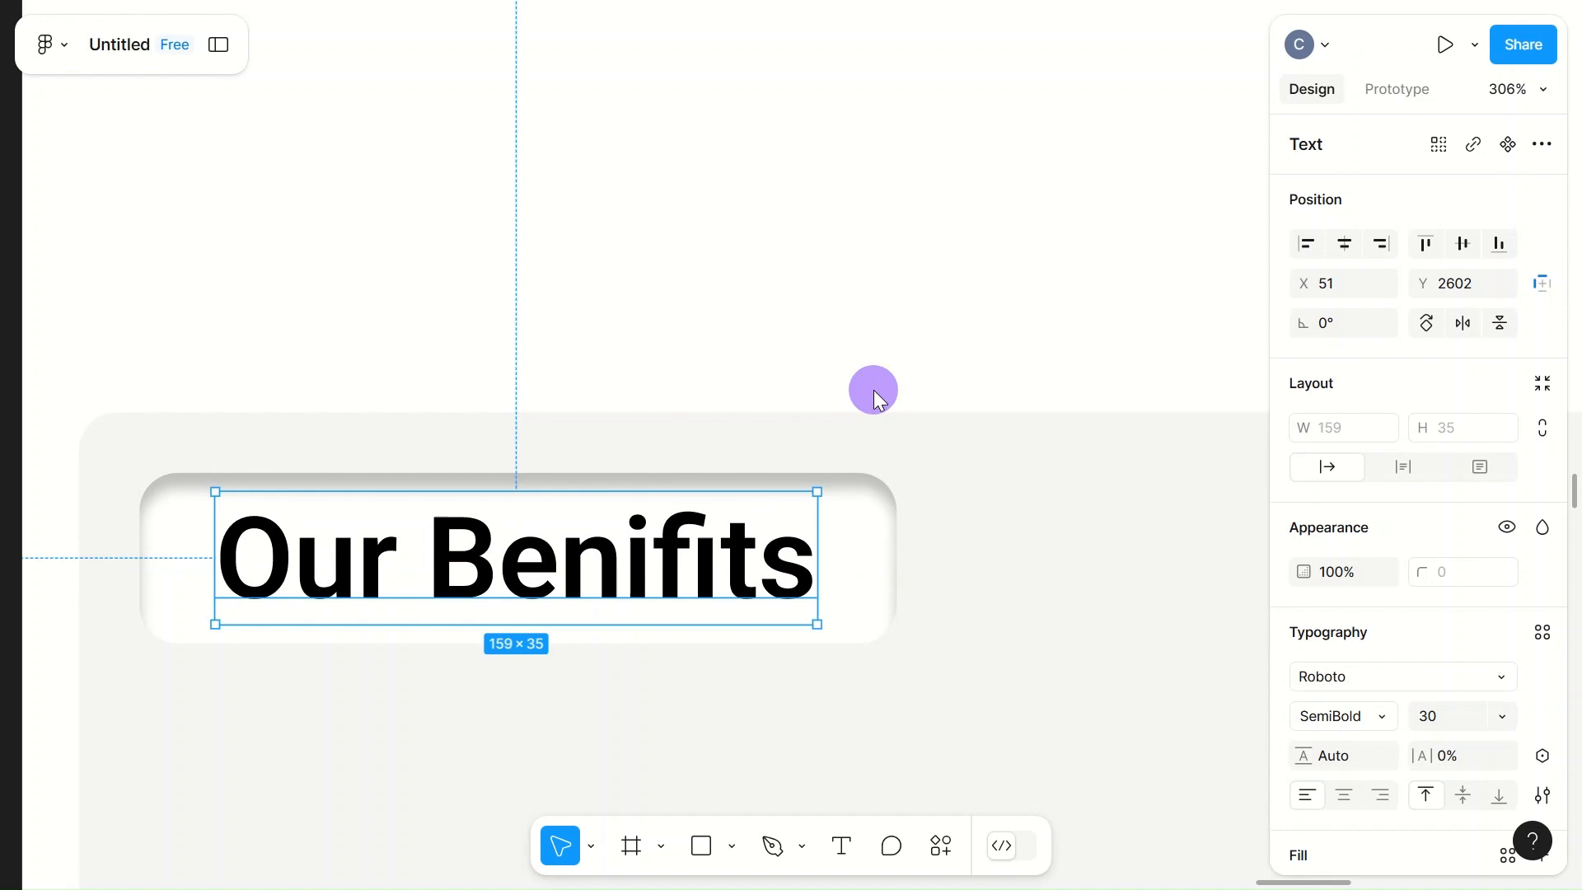
Step: Try a drop shadow on the outer horizontal line beneath the cathedral picture
{"action": "scroll", "coordinate": [875, 393], "scroll_direction": "down", "scroll_amount": 3}
{"action": "scroll", "coordinate": [876, 393], "scroll_direction": "down", "scroll_amount": 10}
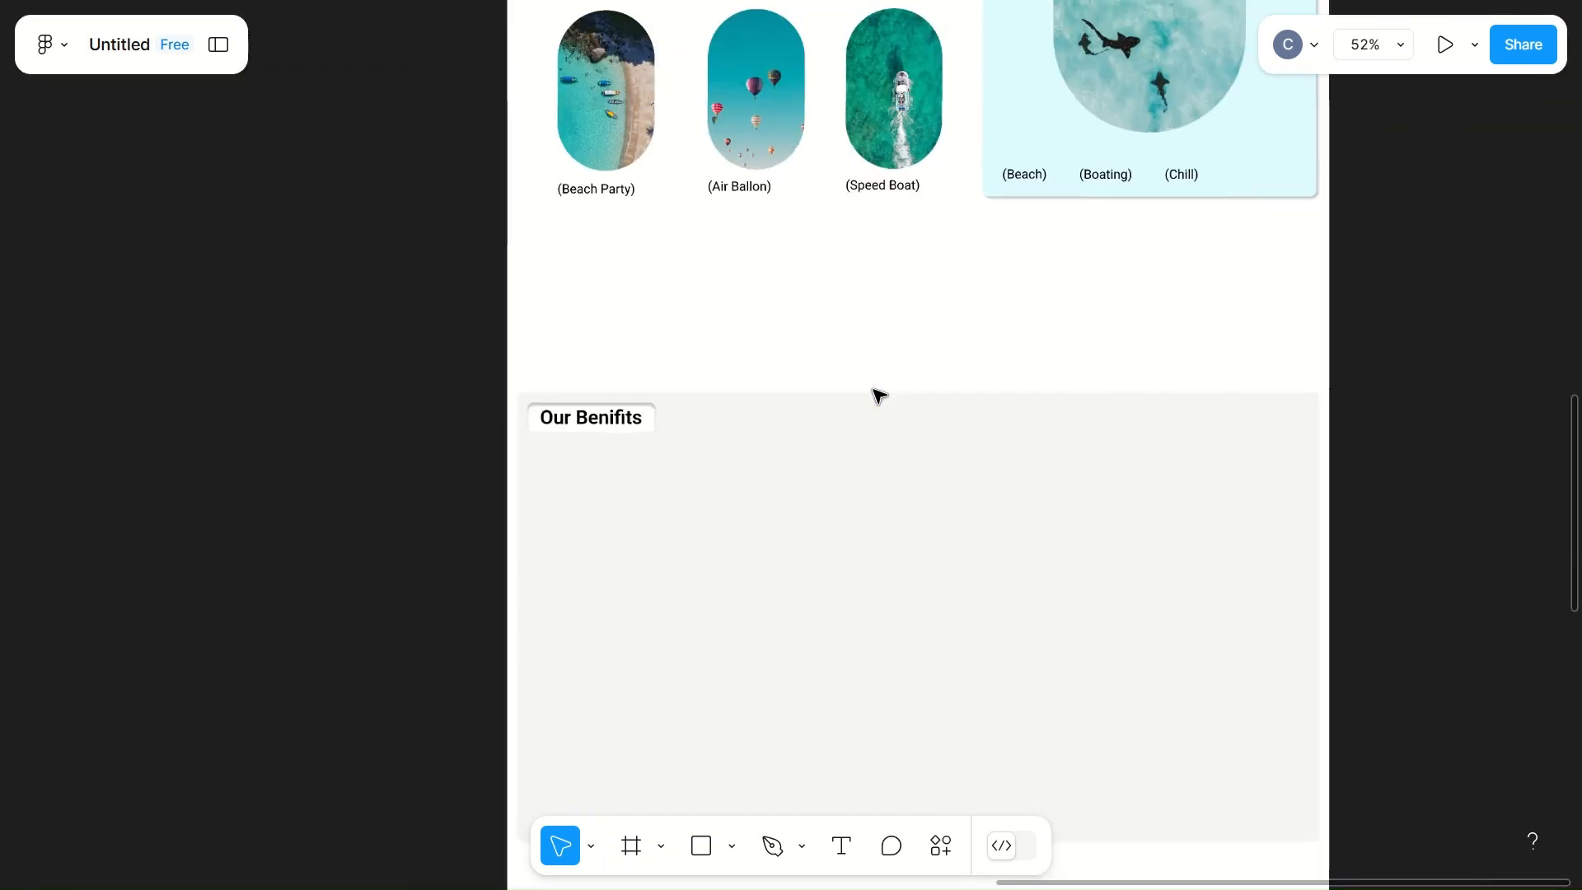
{"action": "scroll", "coordinate": [878, 394], "scroll_direction": "right", "scroll_amount": 5}
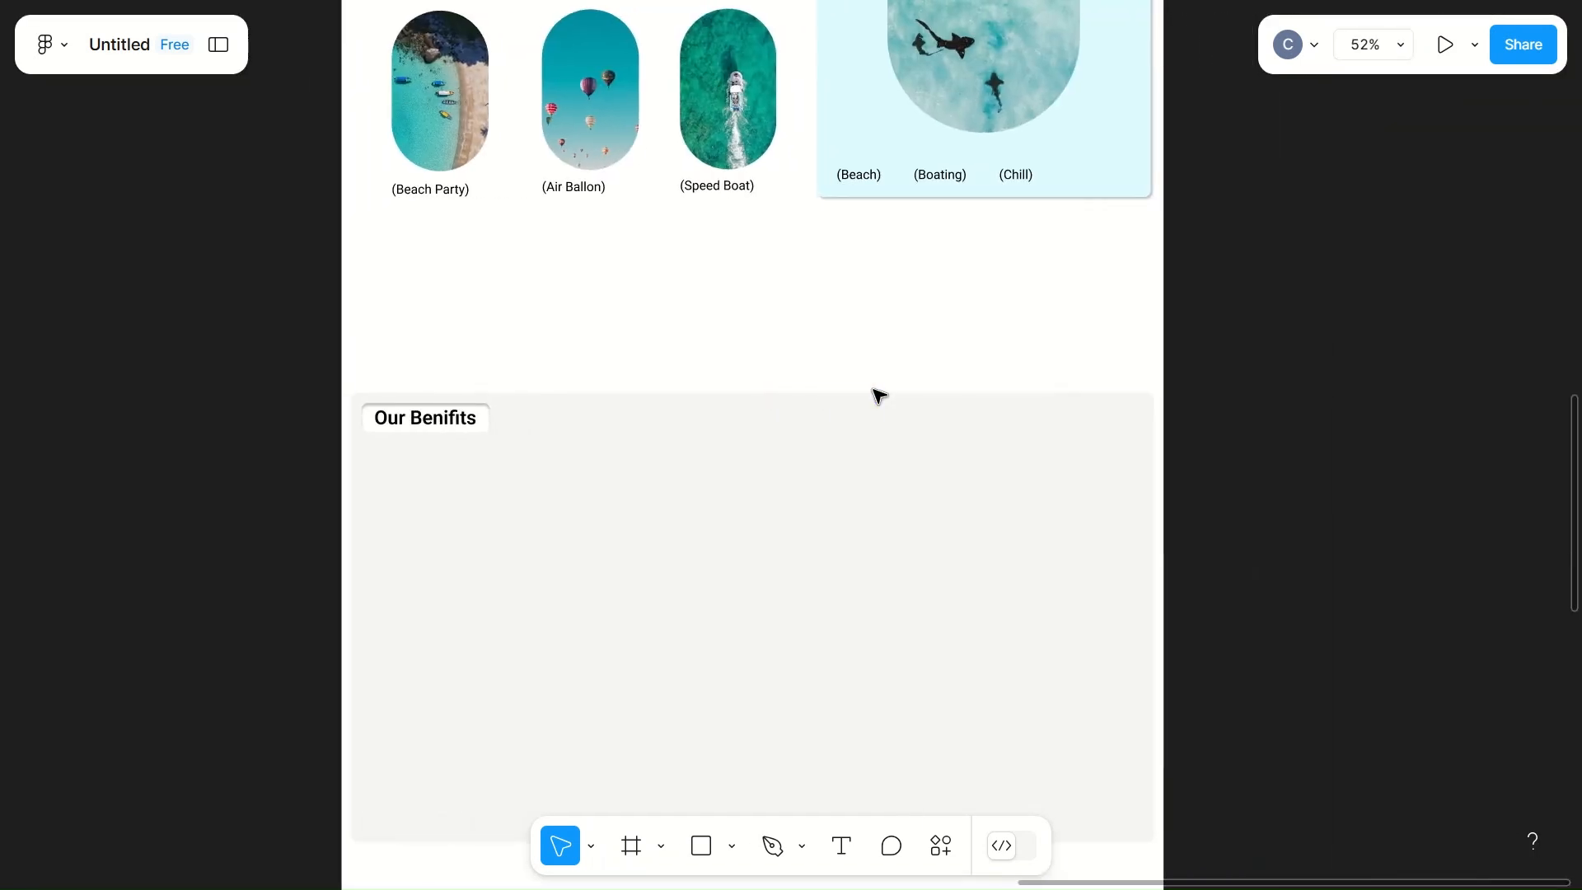
{"action": "scroll", "coordinate": [877, 396], "scroll_direction": "right", "scroll_amount": 2}
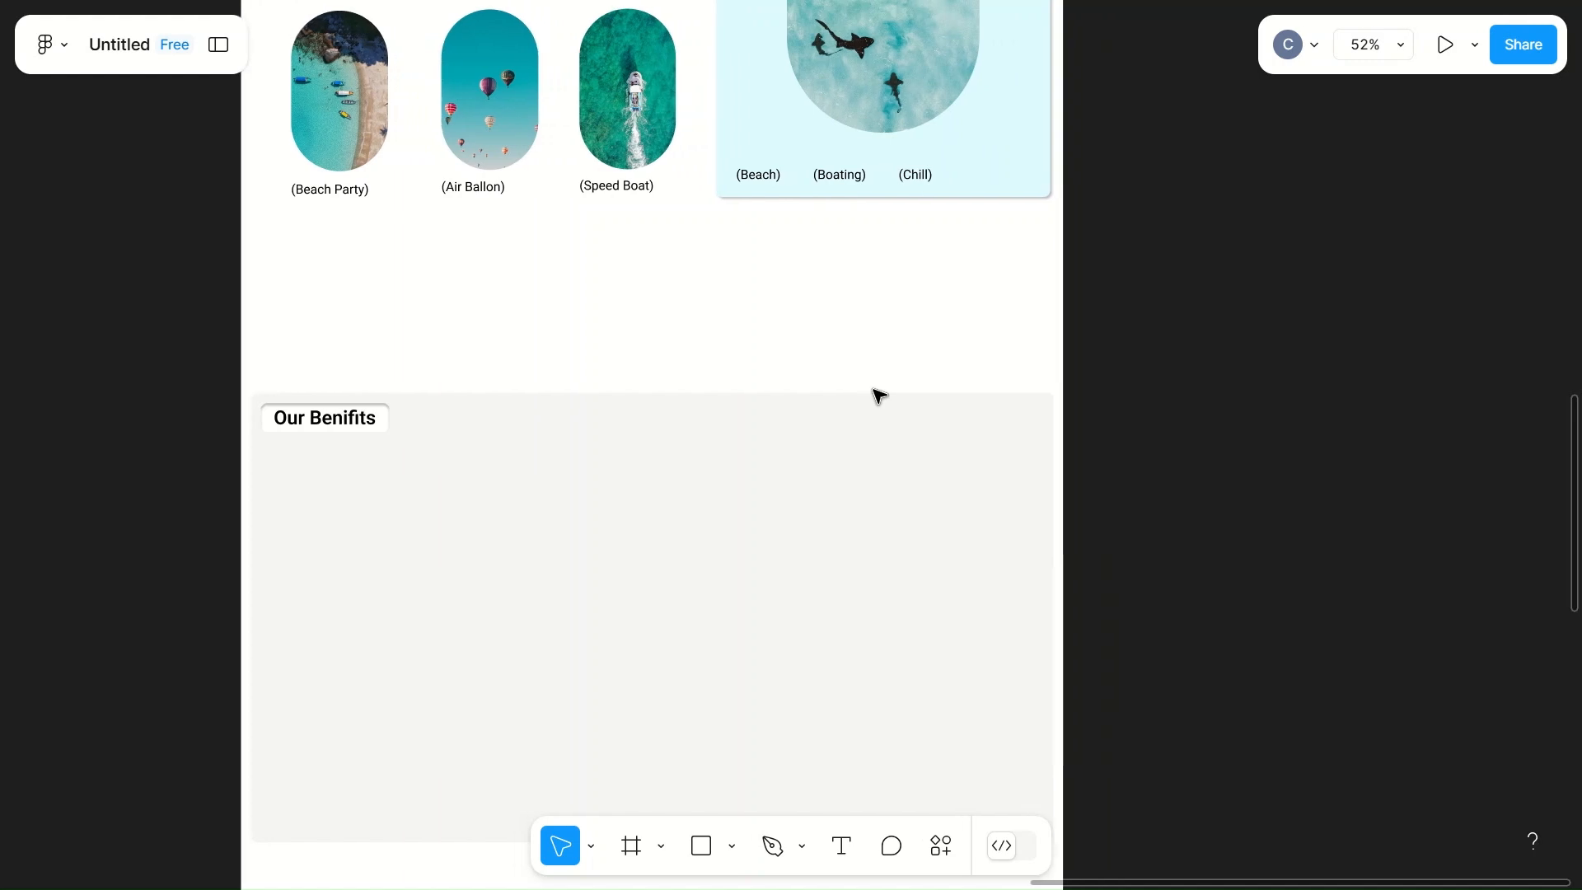
{"action": "scroll", "coordinate": [878, 396], "scroll_direction": "up", "scroll_amount": 10}
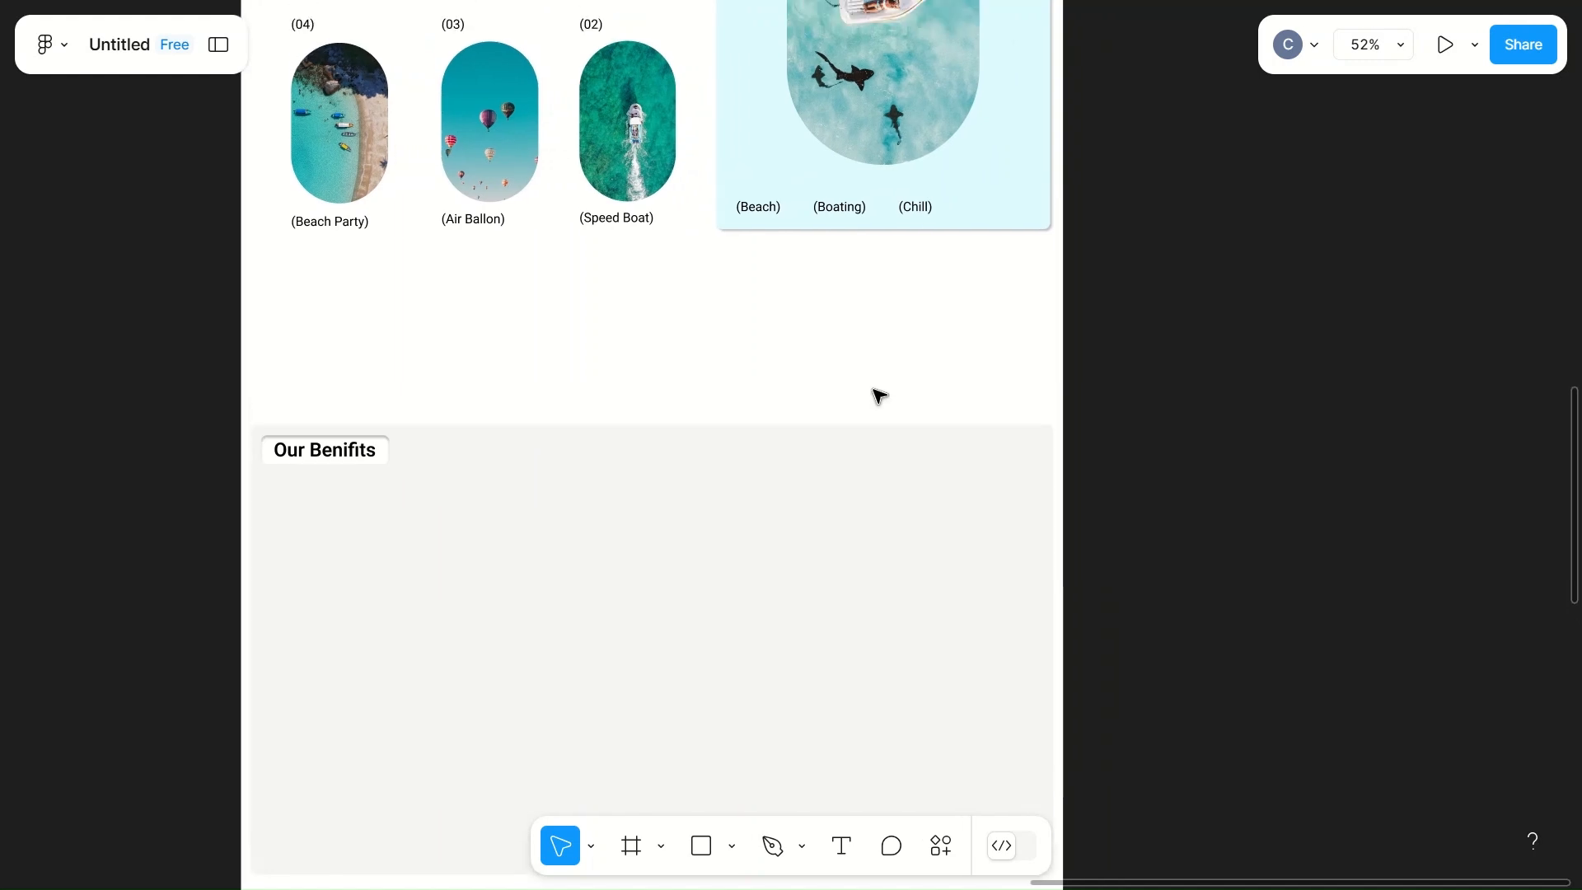
{"action": "scroll", "coordinate": [878, 396], "scroll_direction": "up", "scroll_amount": 4}
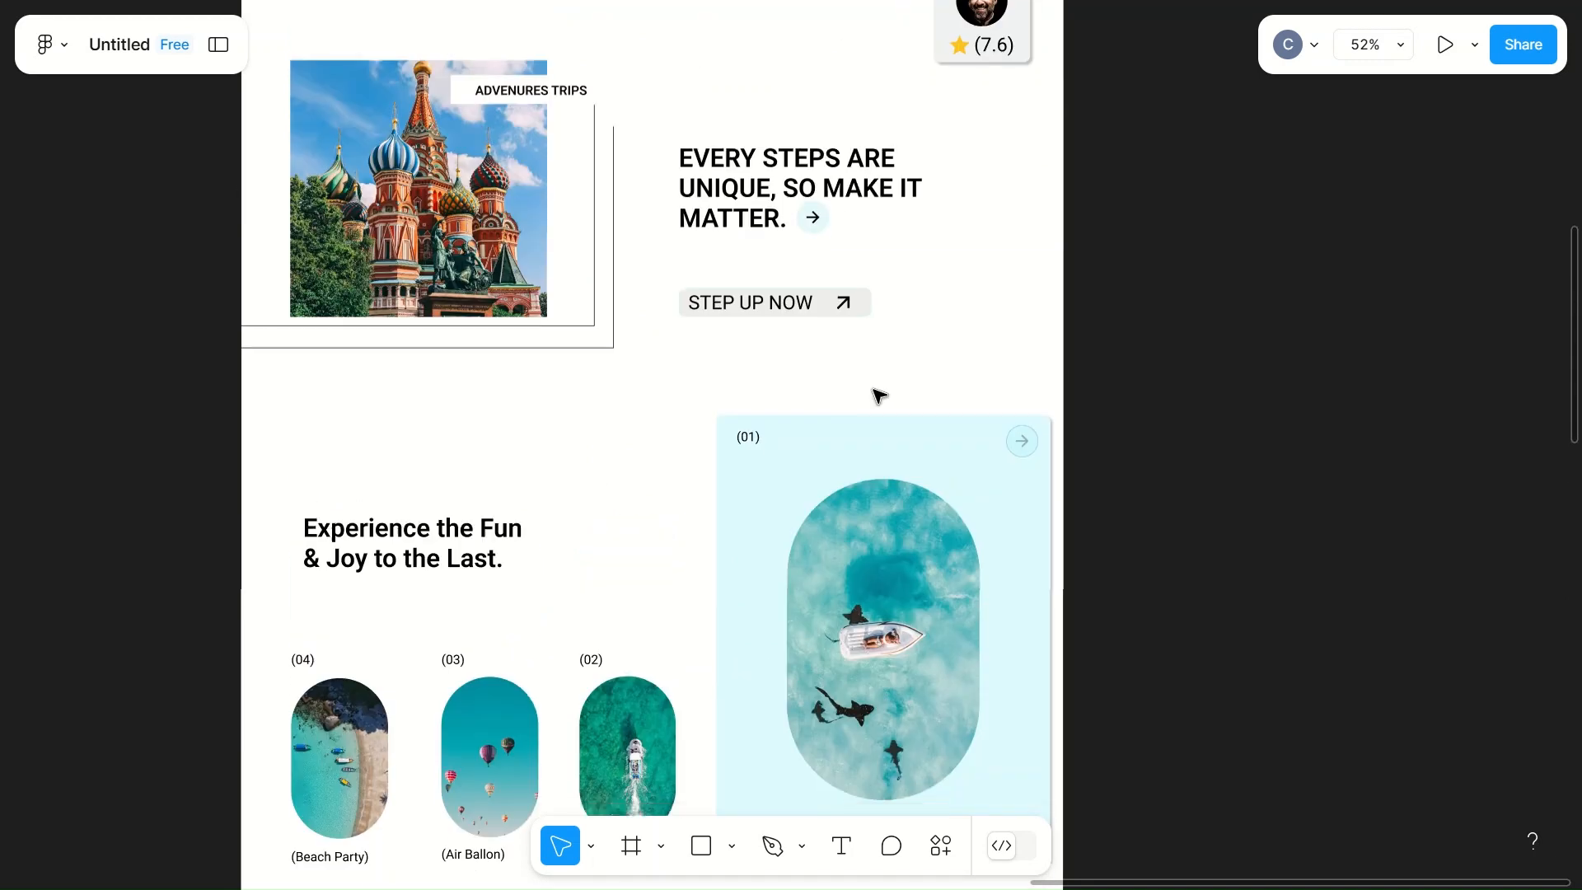
{"action": "left_click", "coordinate": [565, 360]}
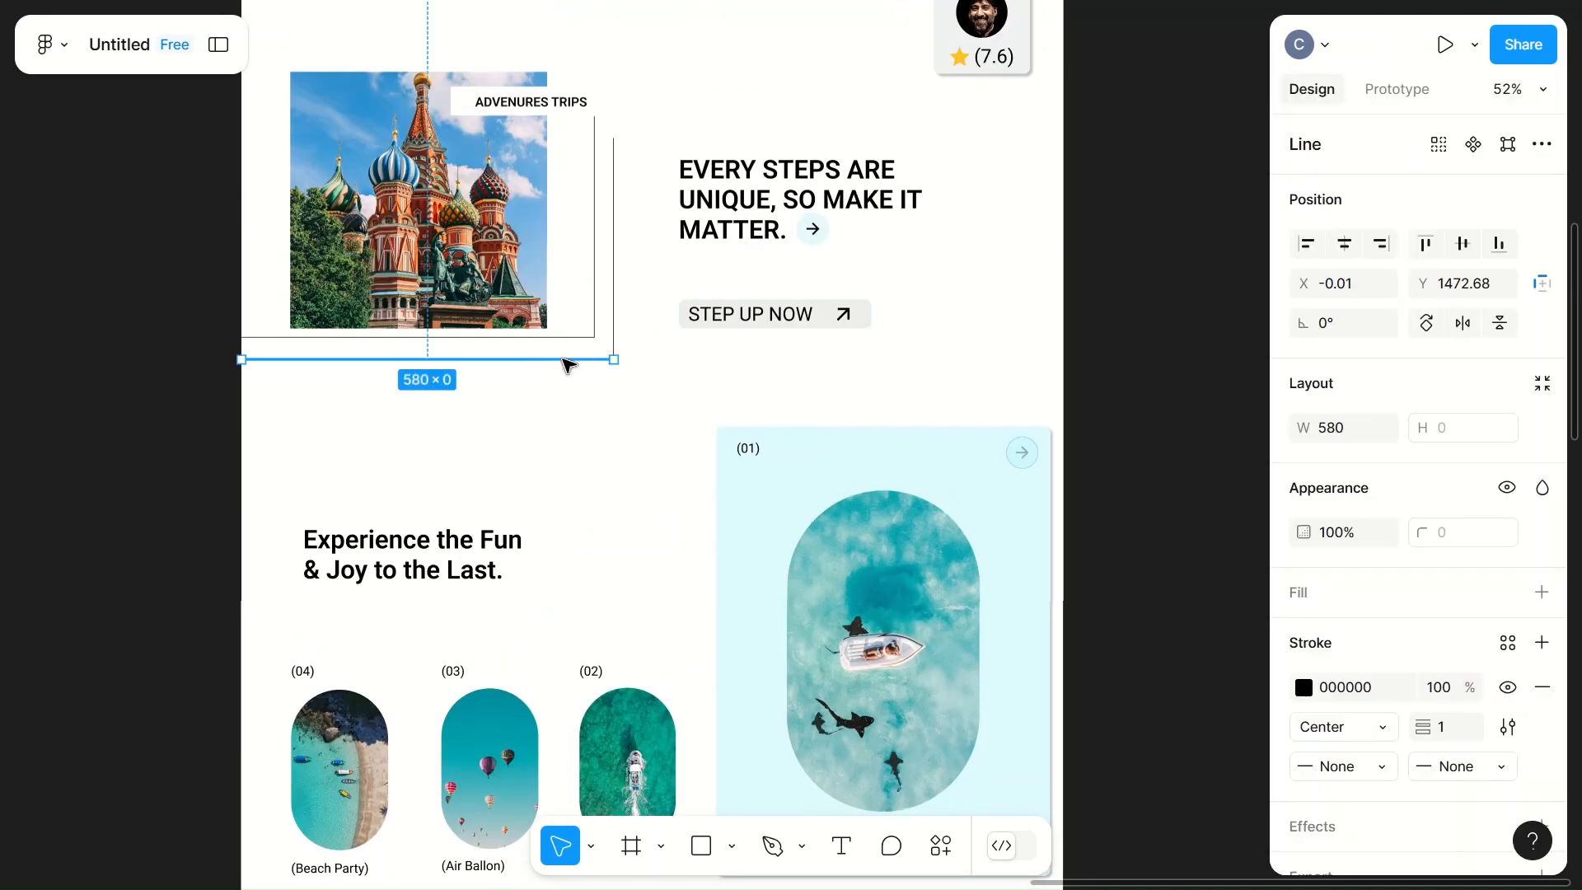
{"action": "left_click", "coordinate": [614, 350], "text": "shift"}
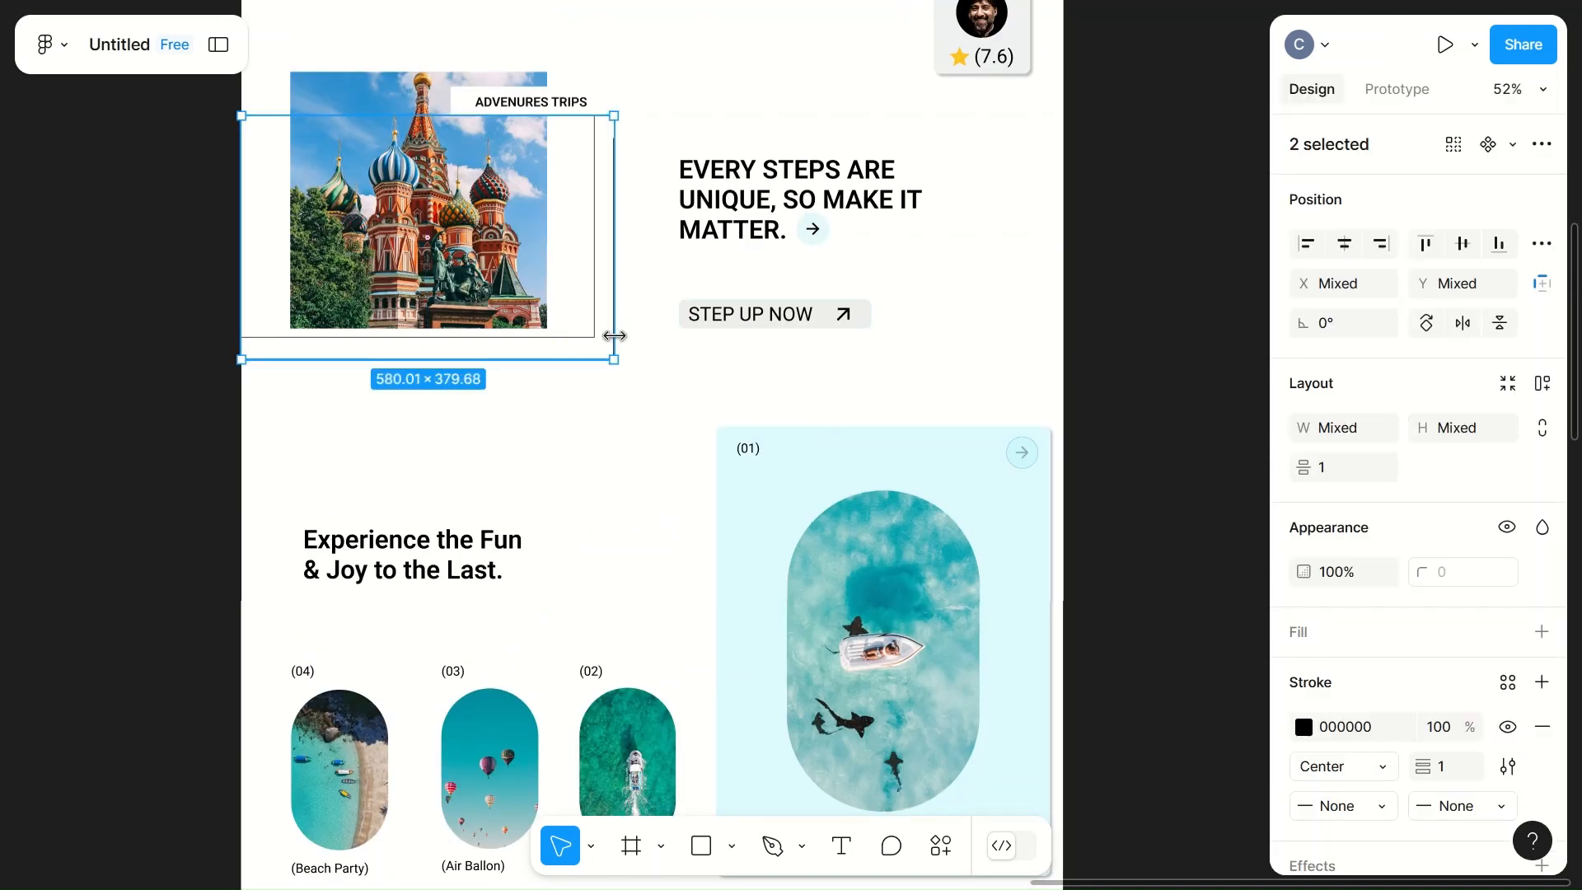
{"action": "left_click", "coordinate": [602, 403]}
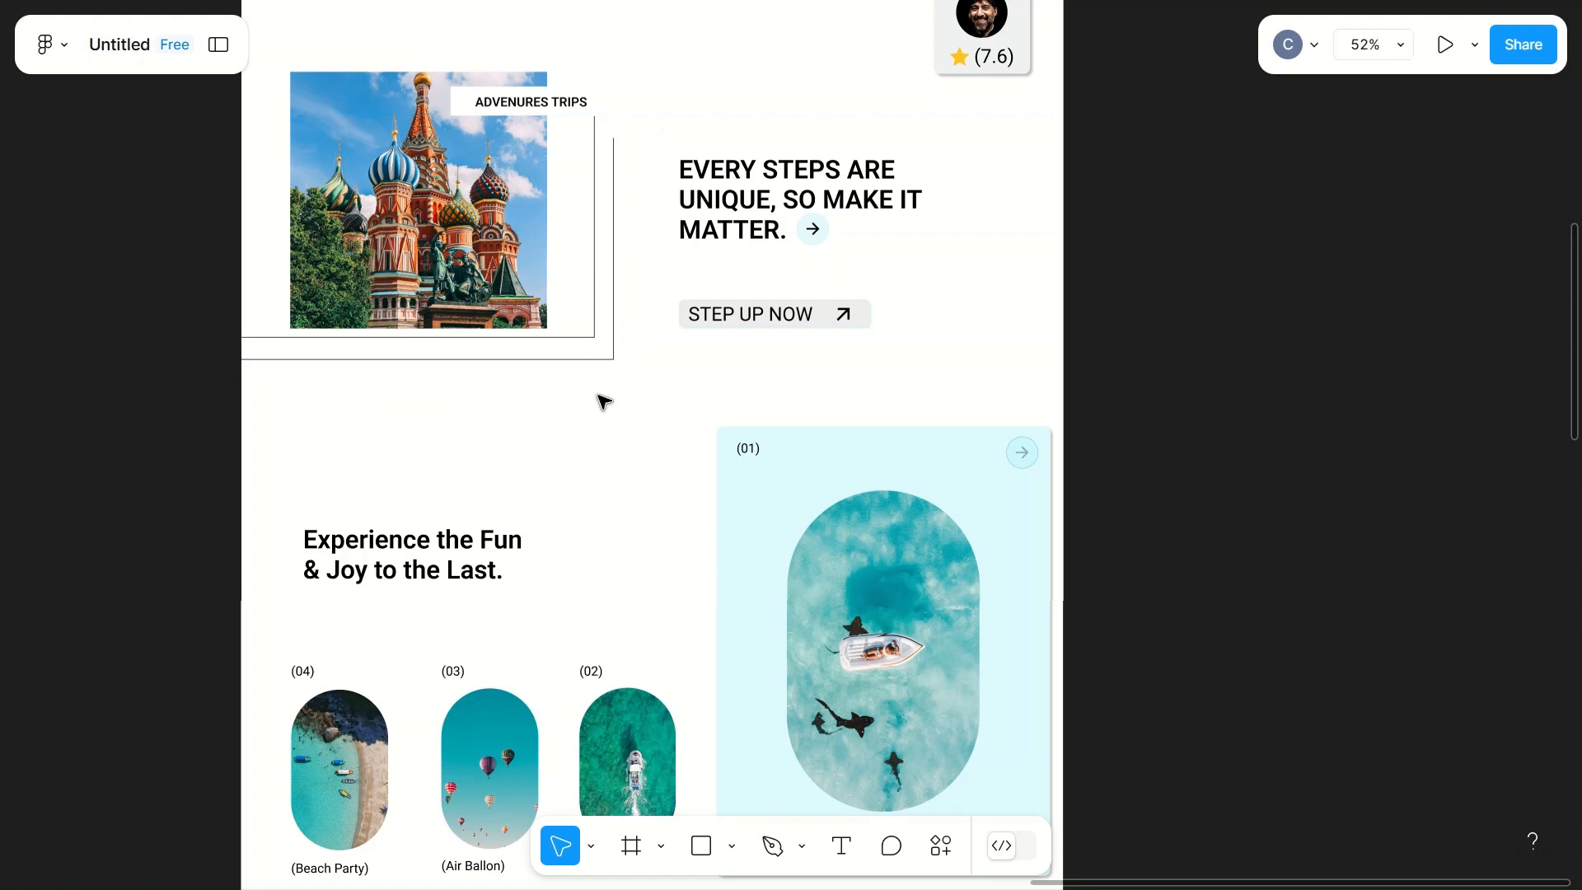
{"action": "left_click", "coordinate": [558, 360]}
{"action": "scroll", "coordinate": [1324, 653], "scroll_direction": "down", "scroll_amount": 2}
{"action": "left_click", "coordinate": [1339, 742]}
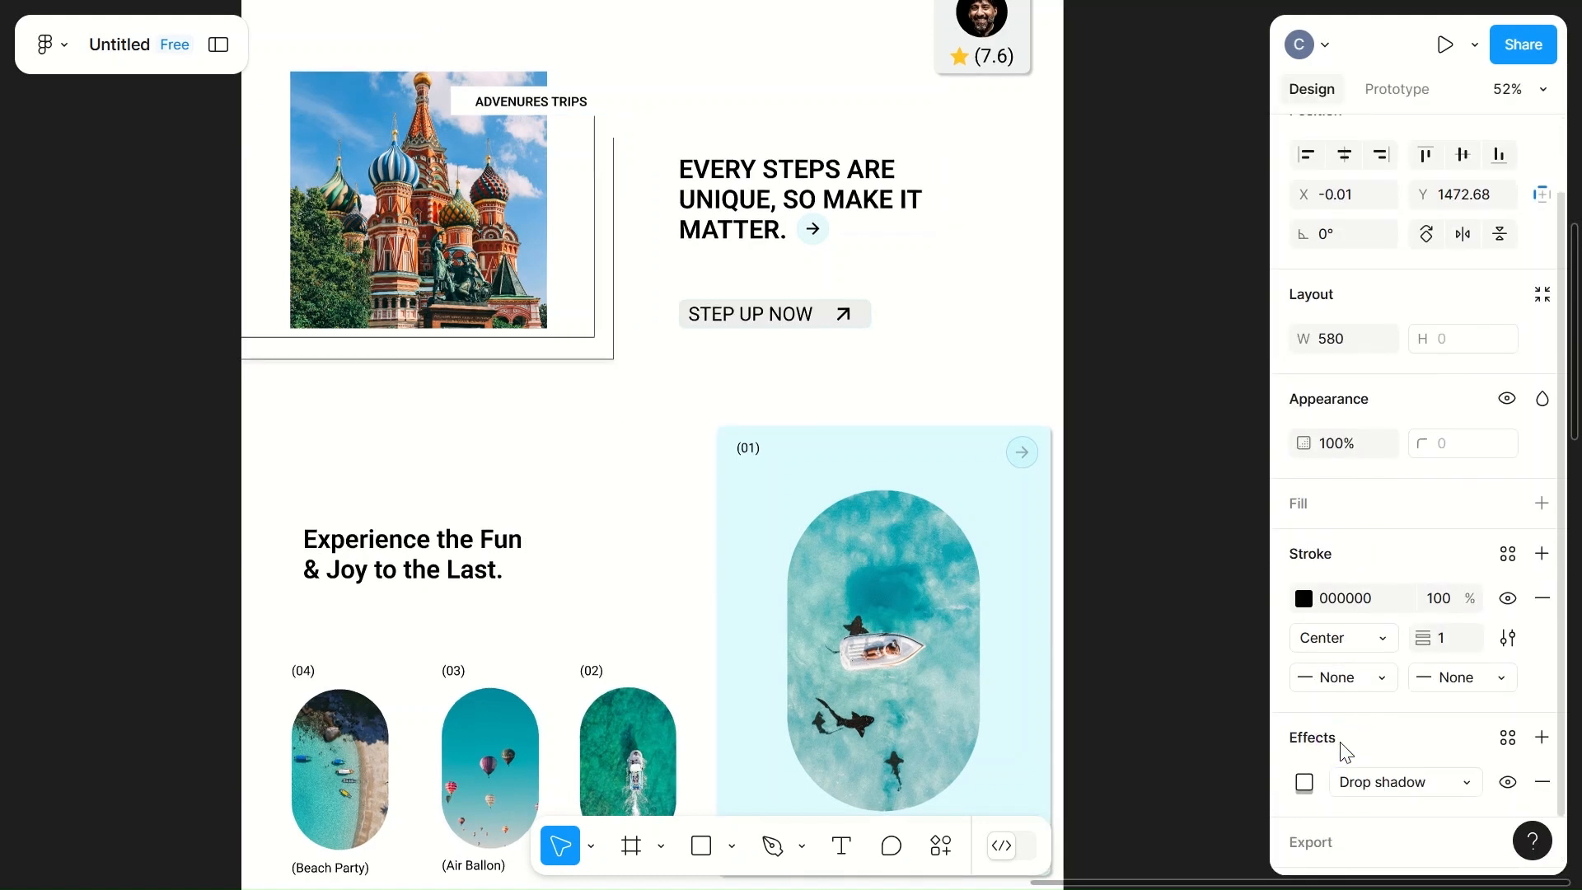
Step: Try a drop shadow on both outer frame lines around the cathedral picture together, and undo it
{"action": "left_click", "coordinate": [619, 318], "text": "shift"}
{"action": "scroll", "coordinate": [617, 313], "scroll_direction": "up", "scroll_amount": 5}
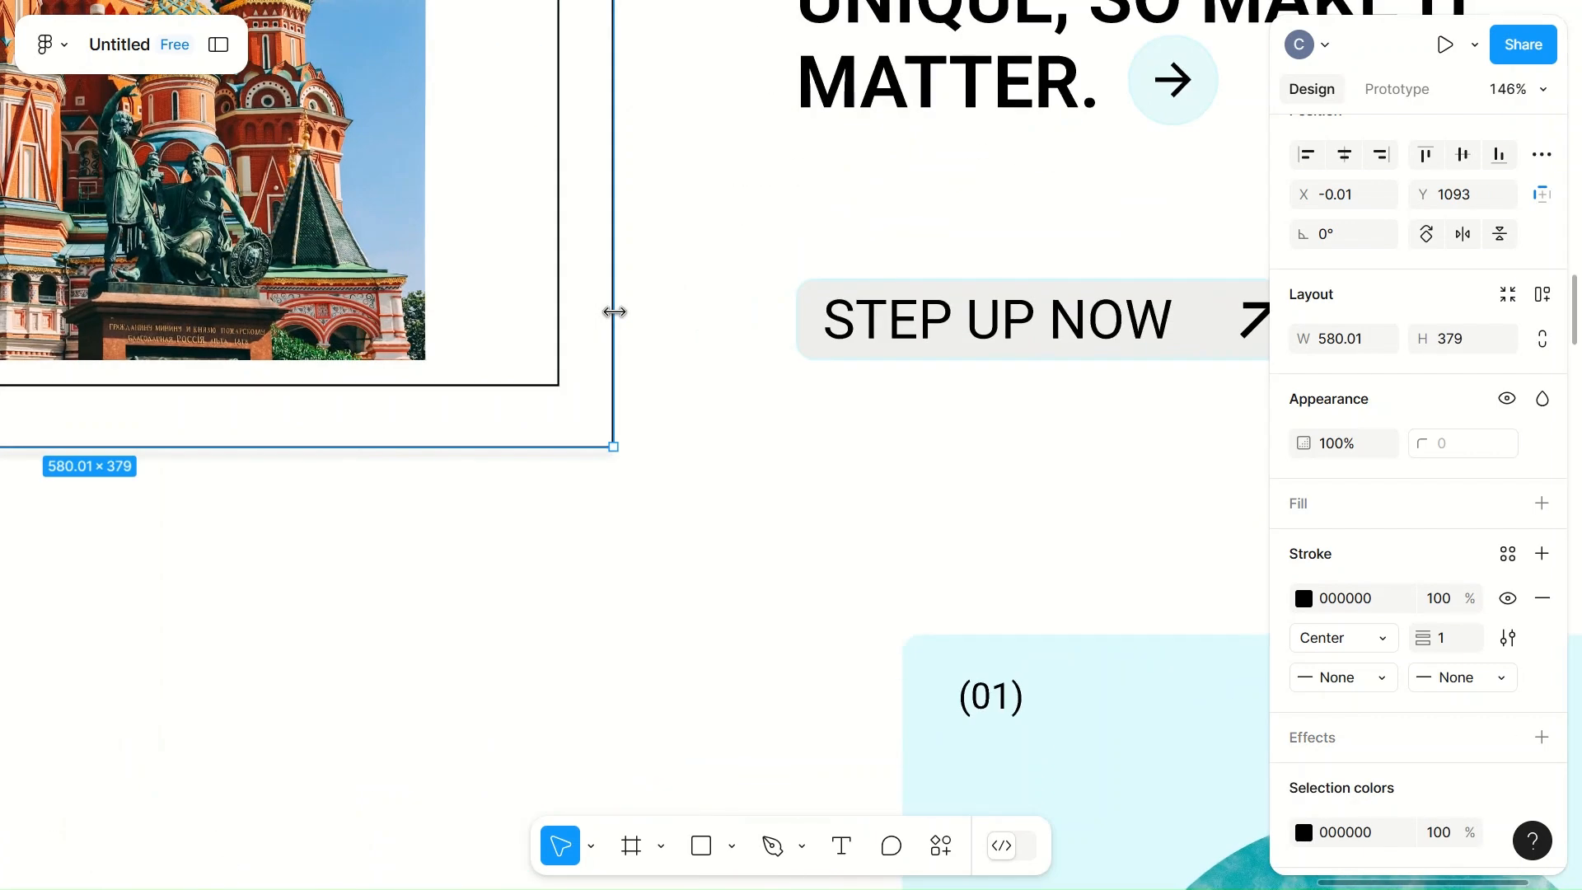
{"action": "scroll", "coordinate": [615, 312], "scroll_direction": "down", "scroll_amount": 4}
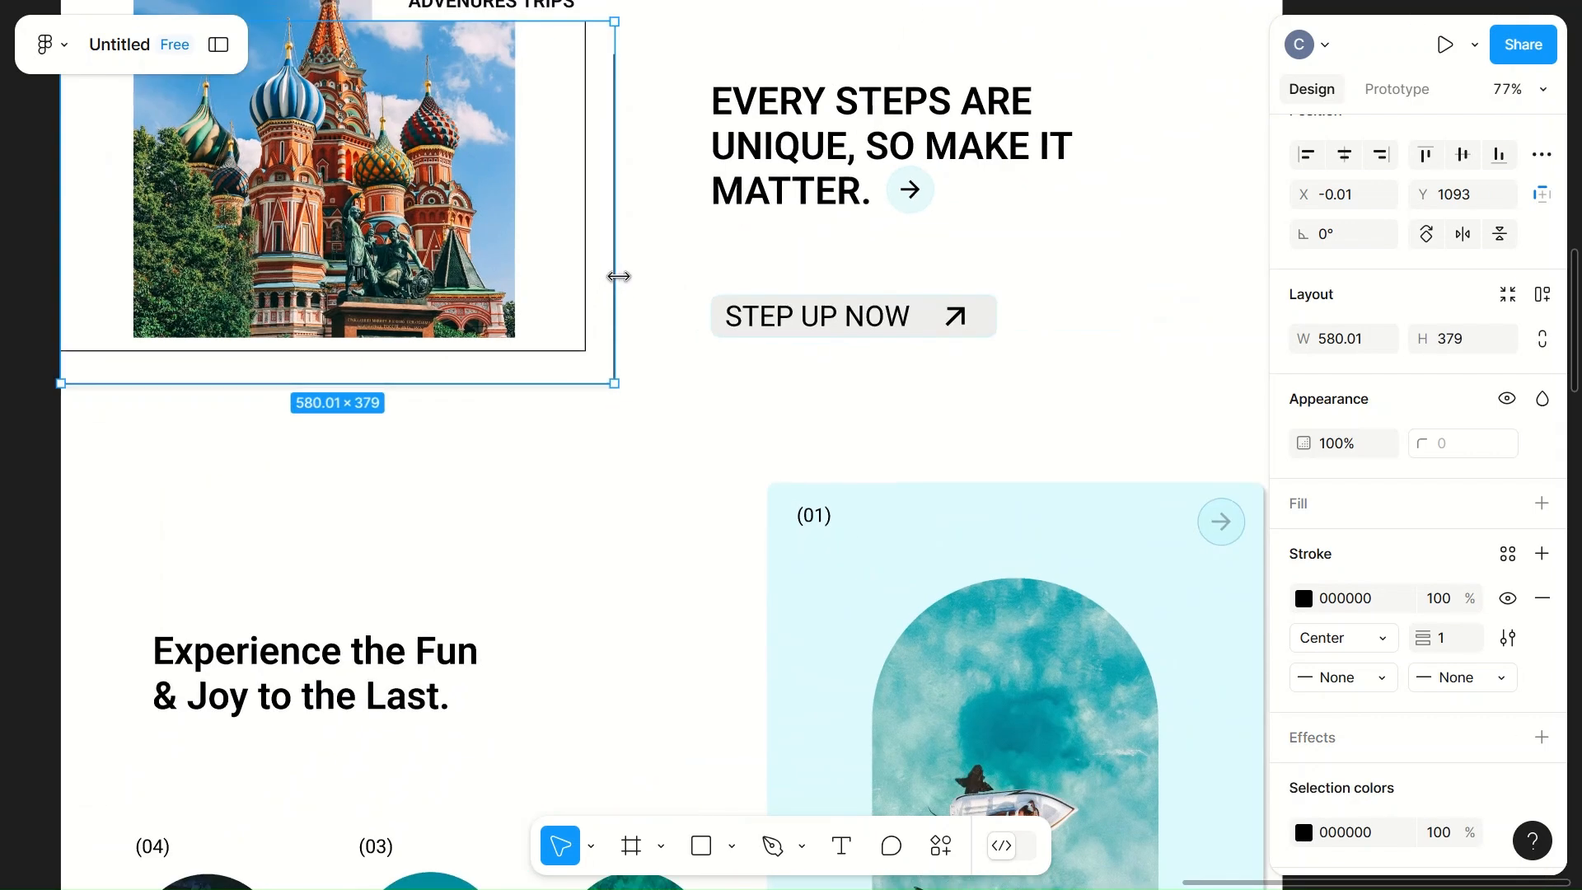
{"action": "left_click", "coordinate": [616, 276]}
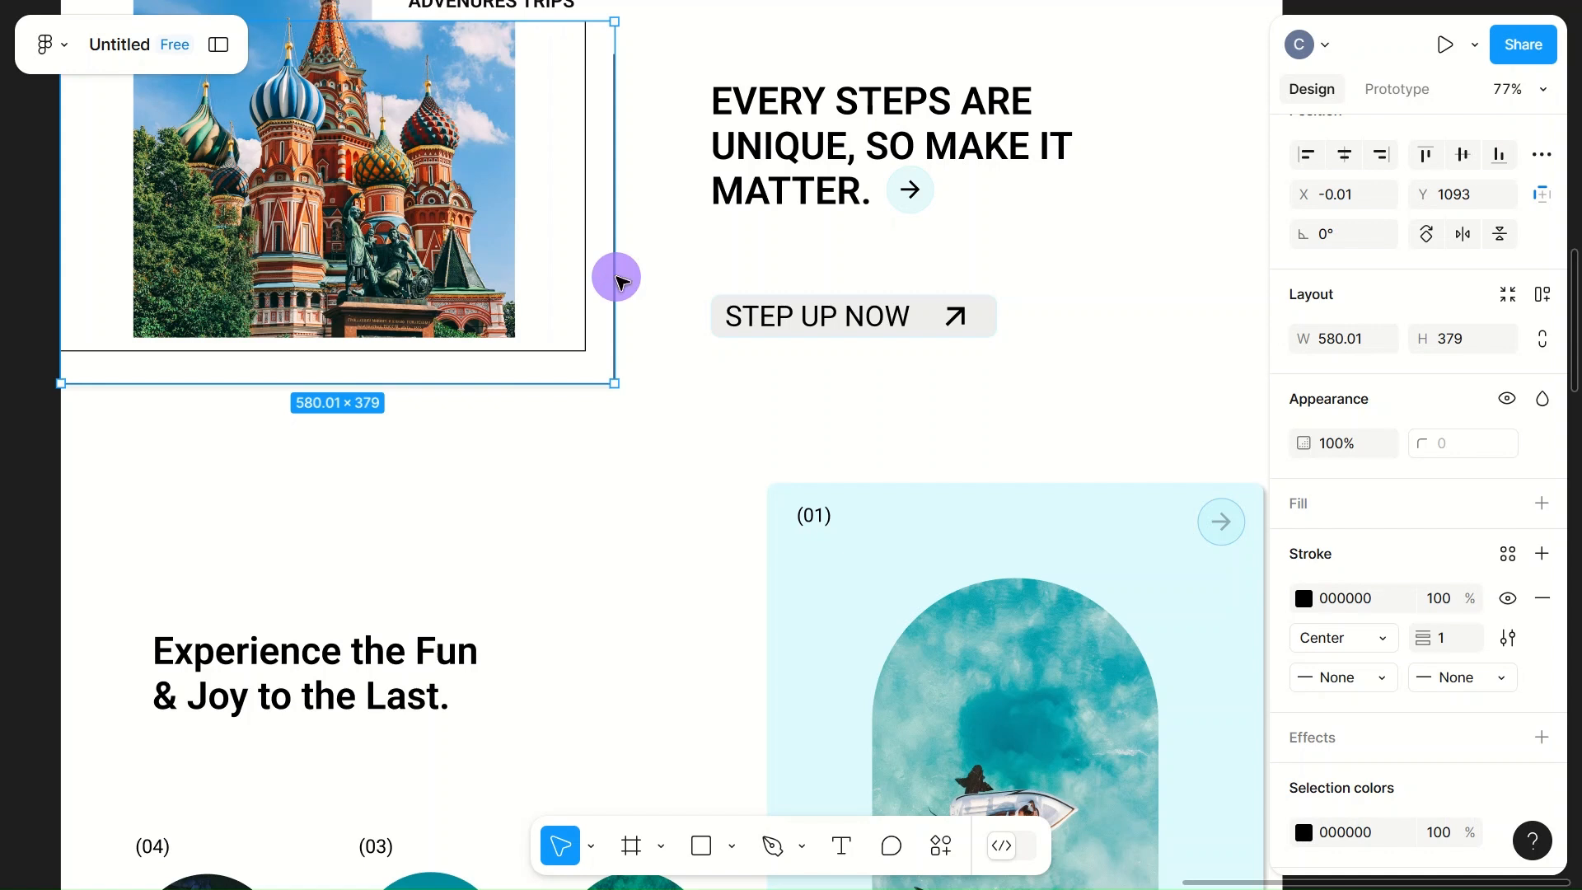
{"action": "scroll", "coordinate": [1500, 686], "scroll_direction": "down", "scroll_amount": 1}
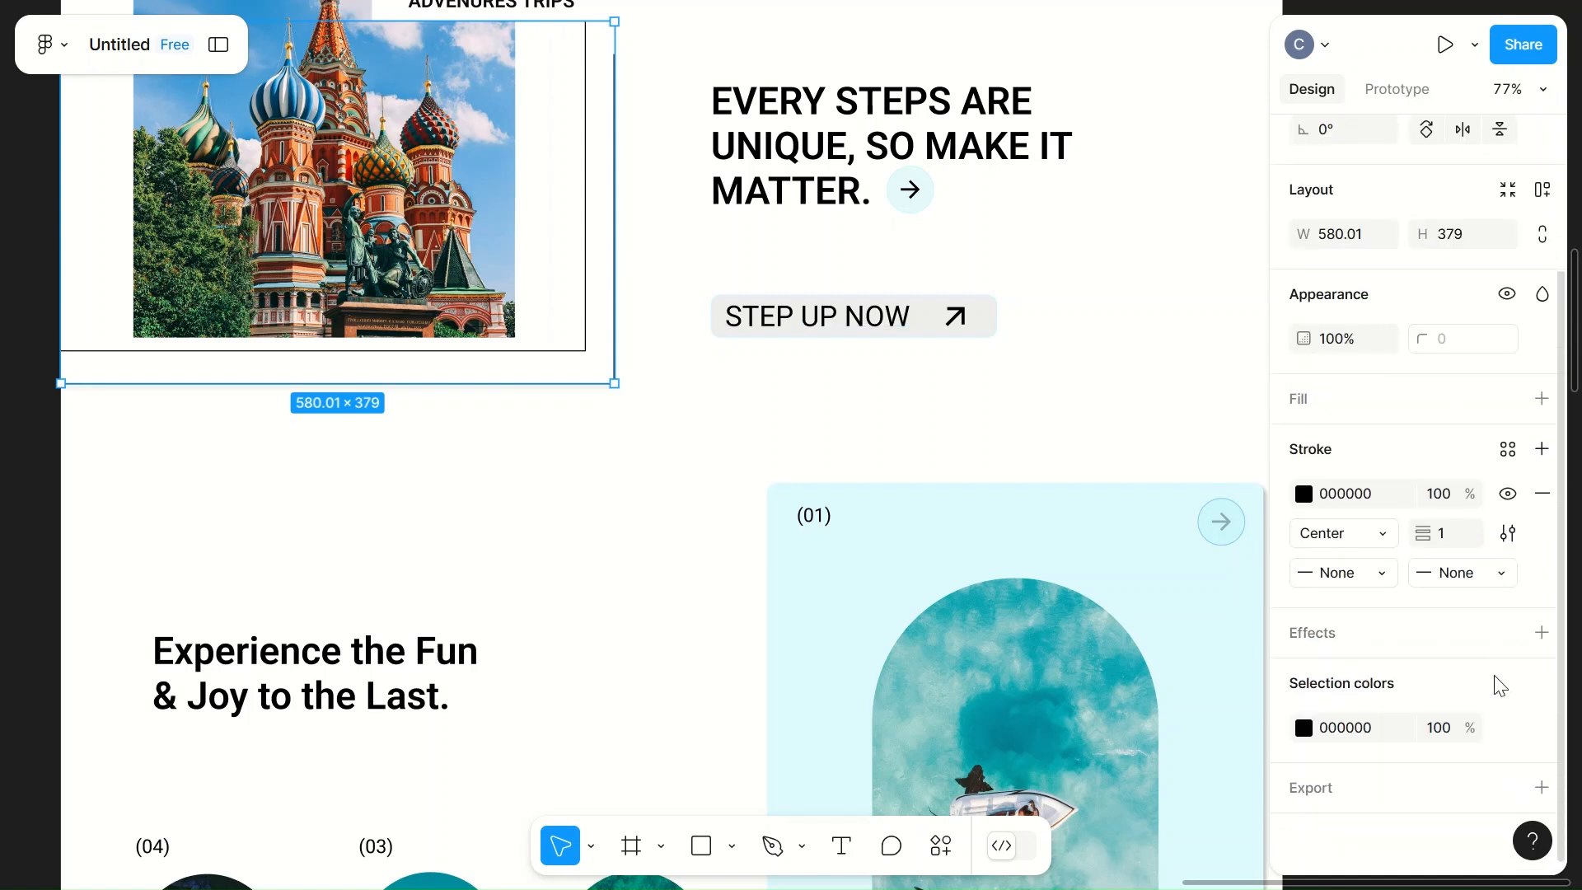
{"action": "left_click", "coordinate": [1397, 643]}
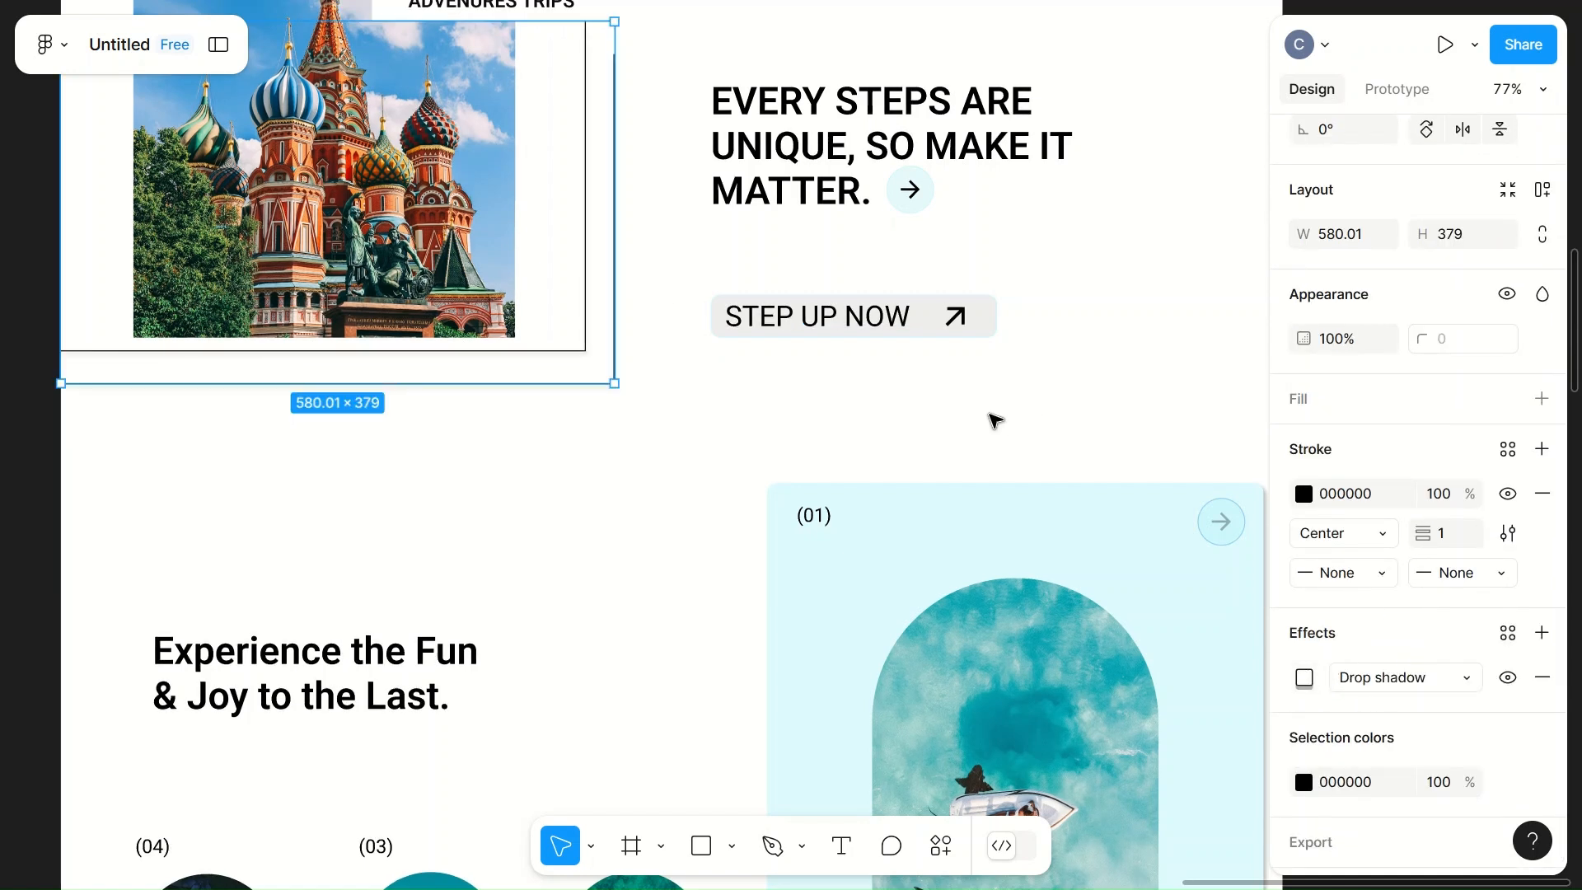
{"action": "key", "text": "ctrl+z"}
Step: Group the outer horizontal and vertical frame lines around the cathedral picture
{"action": "right_click", "coordinate": [594, 359]}
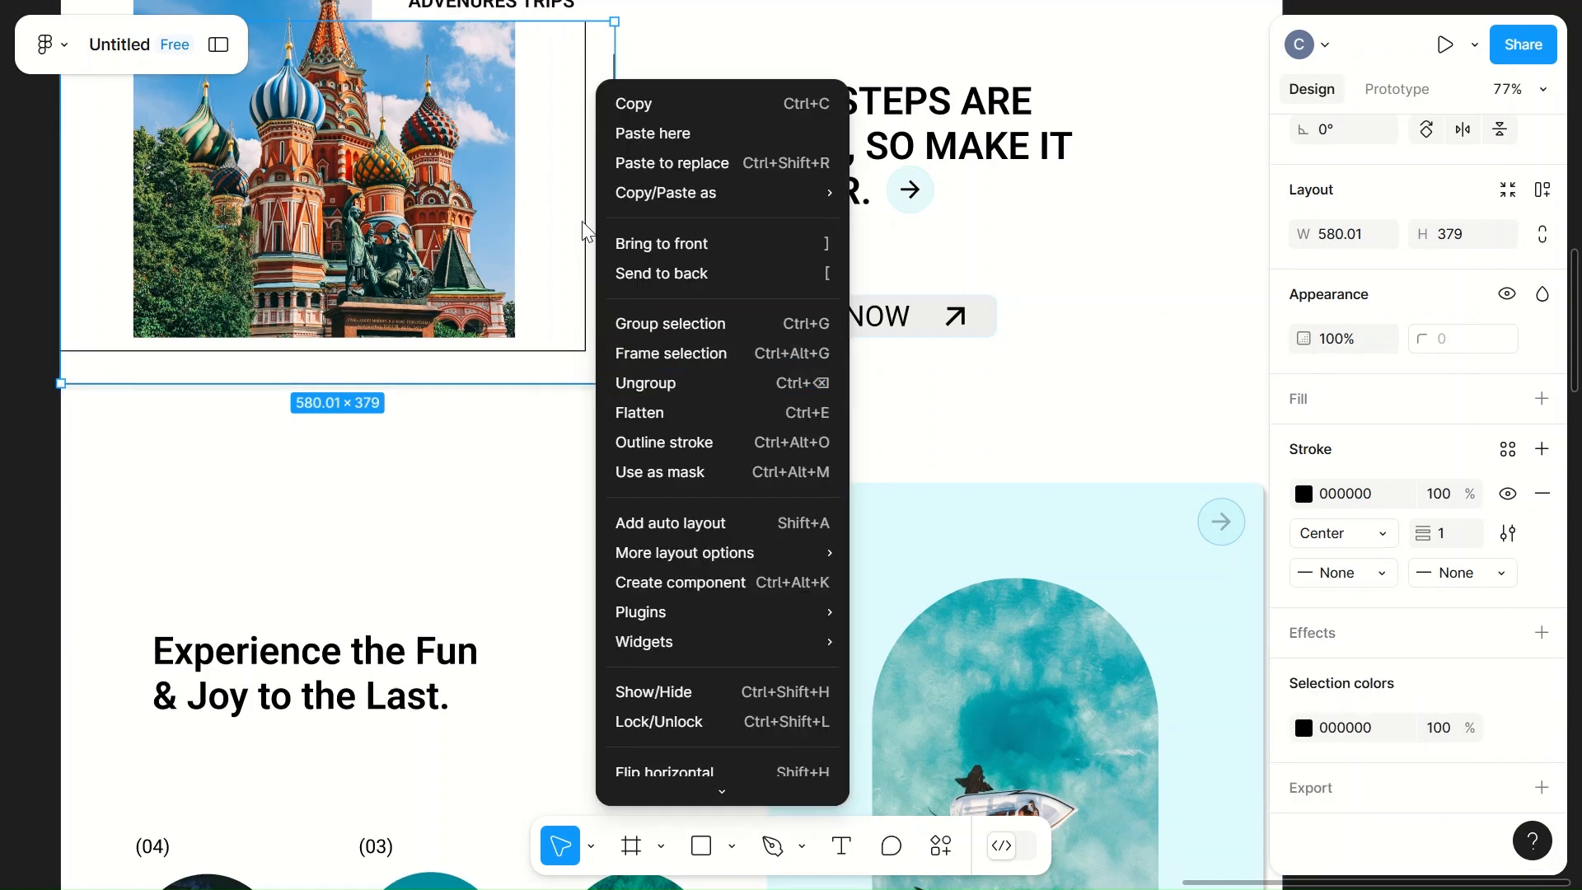
{"action": "left_click", "coordinate": [733, 55]}
{"action": "left_click", "coordinate": [669, 127]}
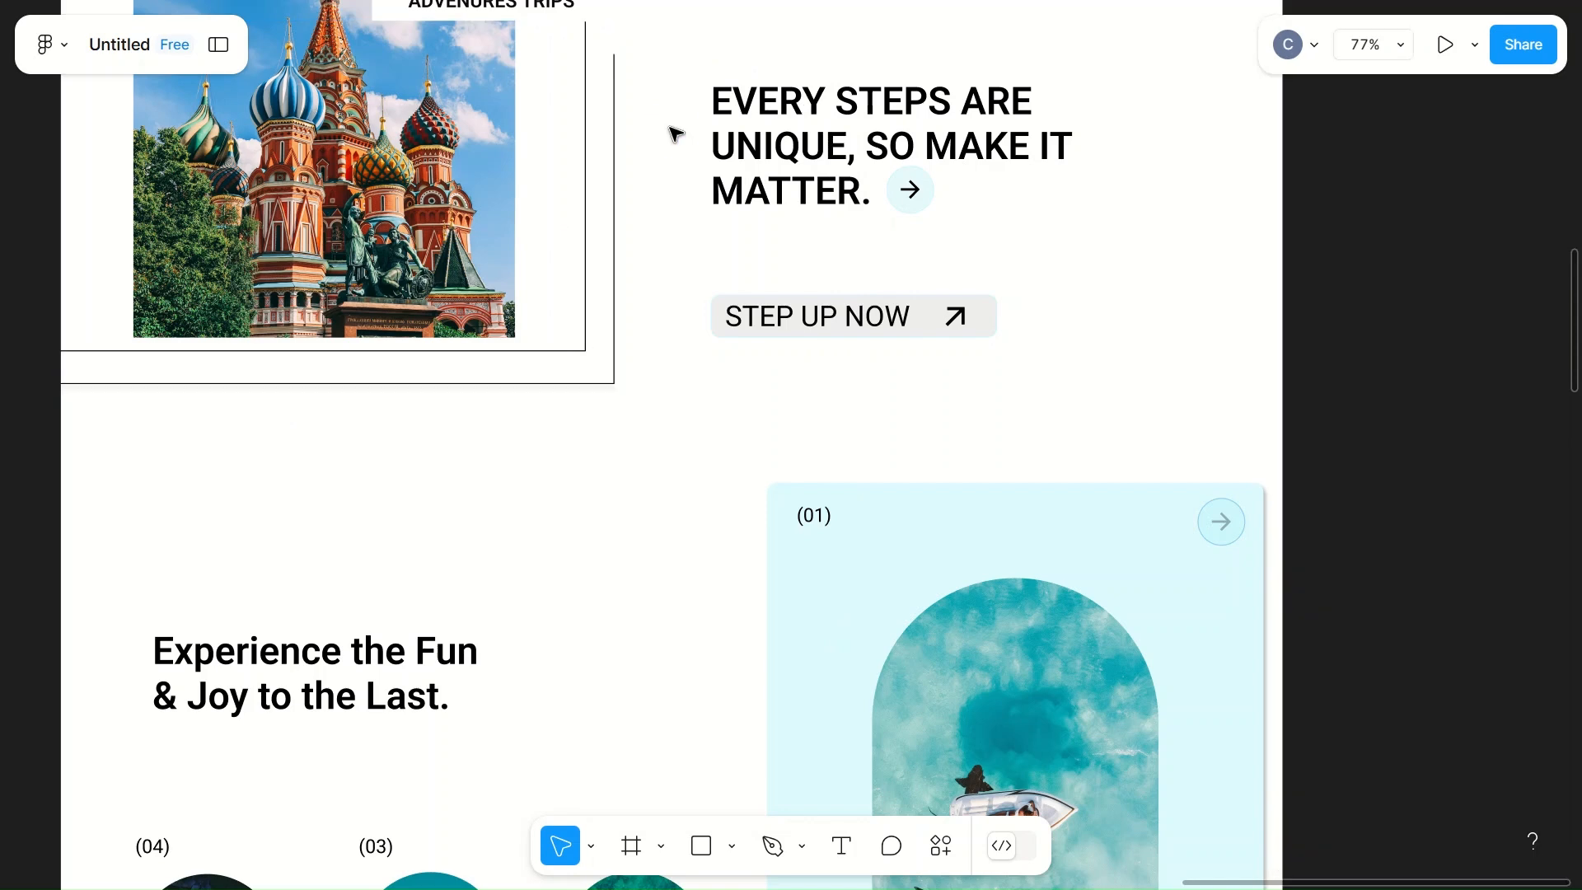
{"action": "left_click", "coordinate": [612, 166]}
{"action": "right_click", "coordinate": [611, 166]}
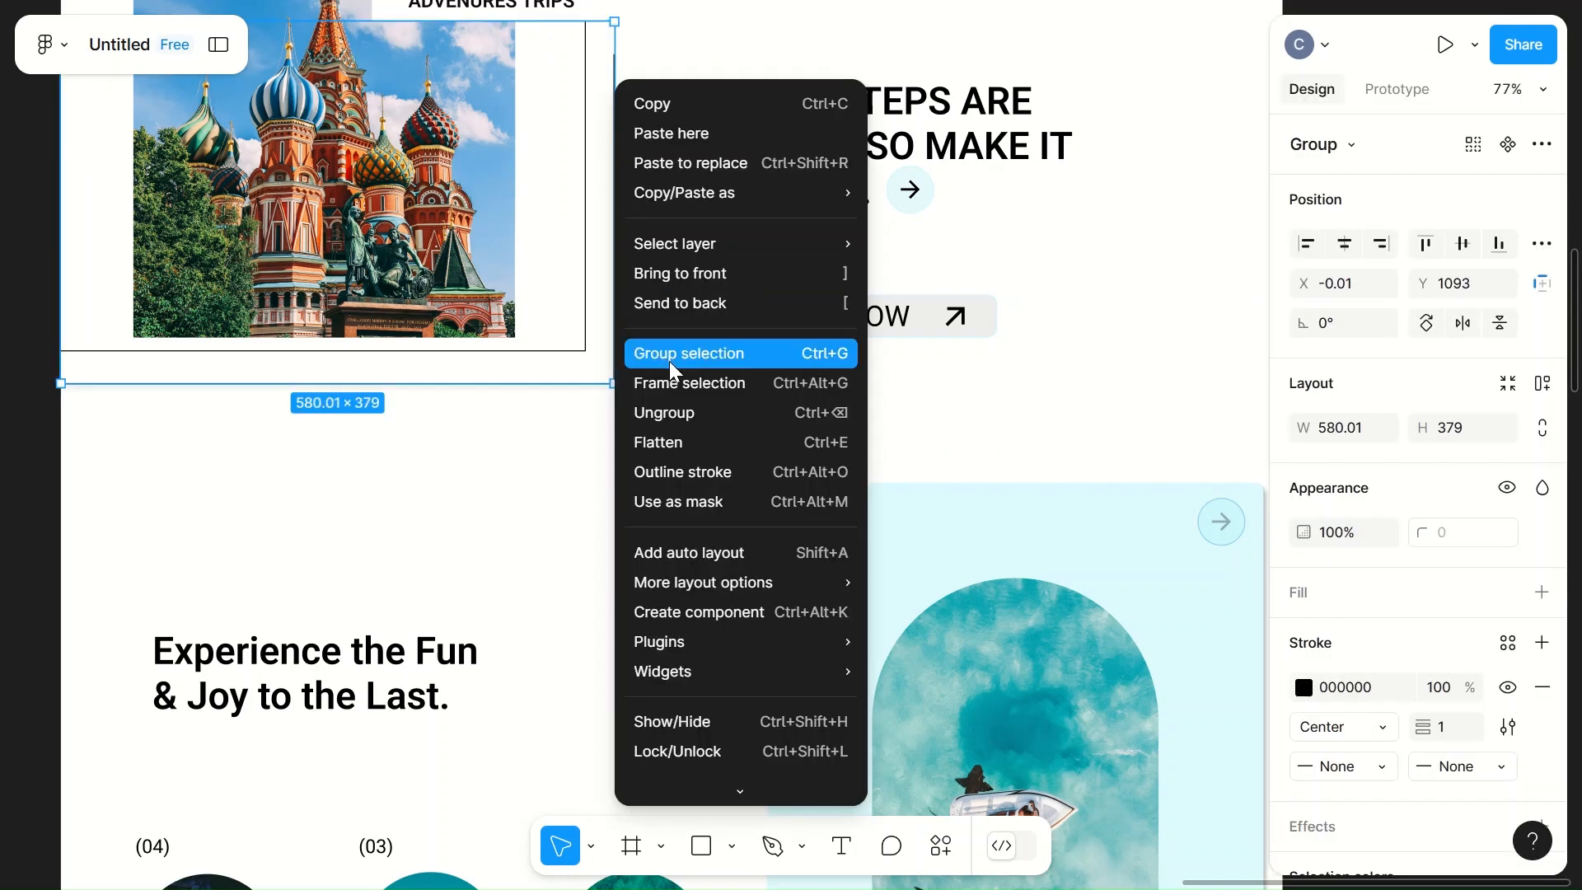
{"action": "left_click", "coordinate": [516, 498]}
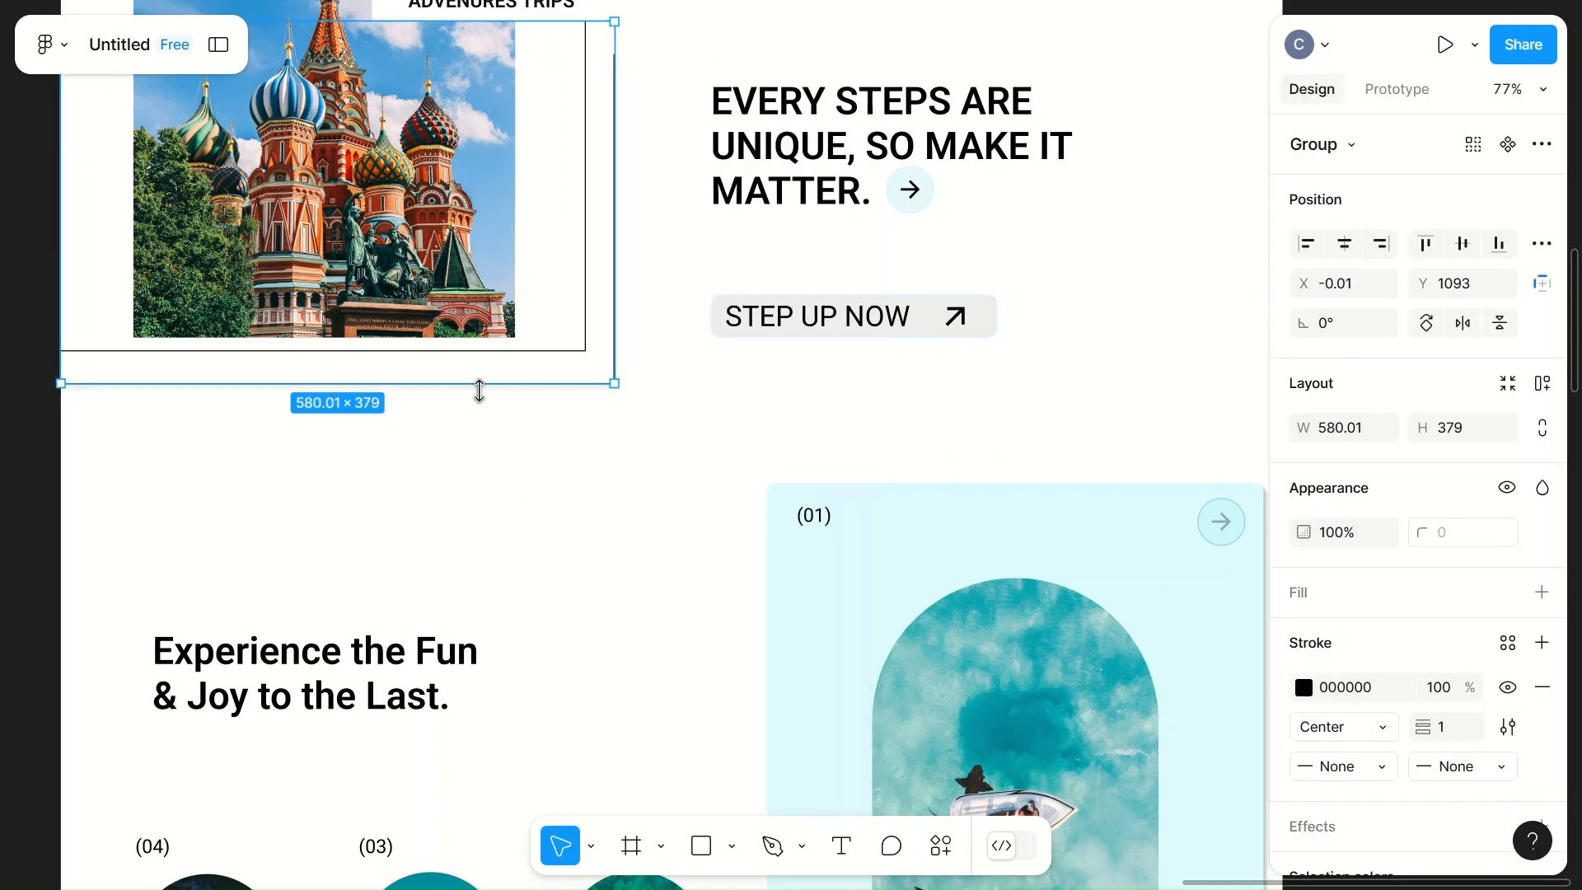
Step: Stretch the grouped outer frame lines around the cathedral picture to a height of 380
{"action": "mouse_move", "coordinate": [479, 387]}
{"action": "left_mouse_down"}
{"action": "mouse_move", "coordinate": [478, 484]}
{"action": "mouse_move", "coordinate": [473, 379]}
{"action": "left_mouse_up"}
{"action": "left_click", "coordinate": [651, 314]}
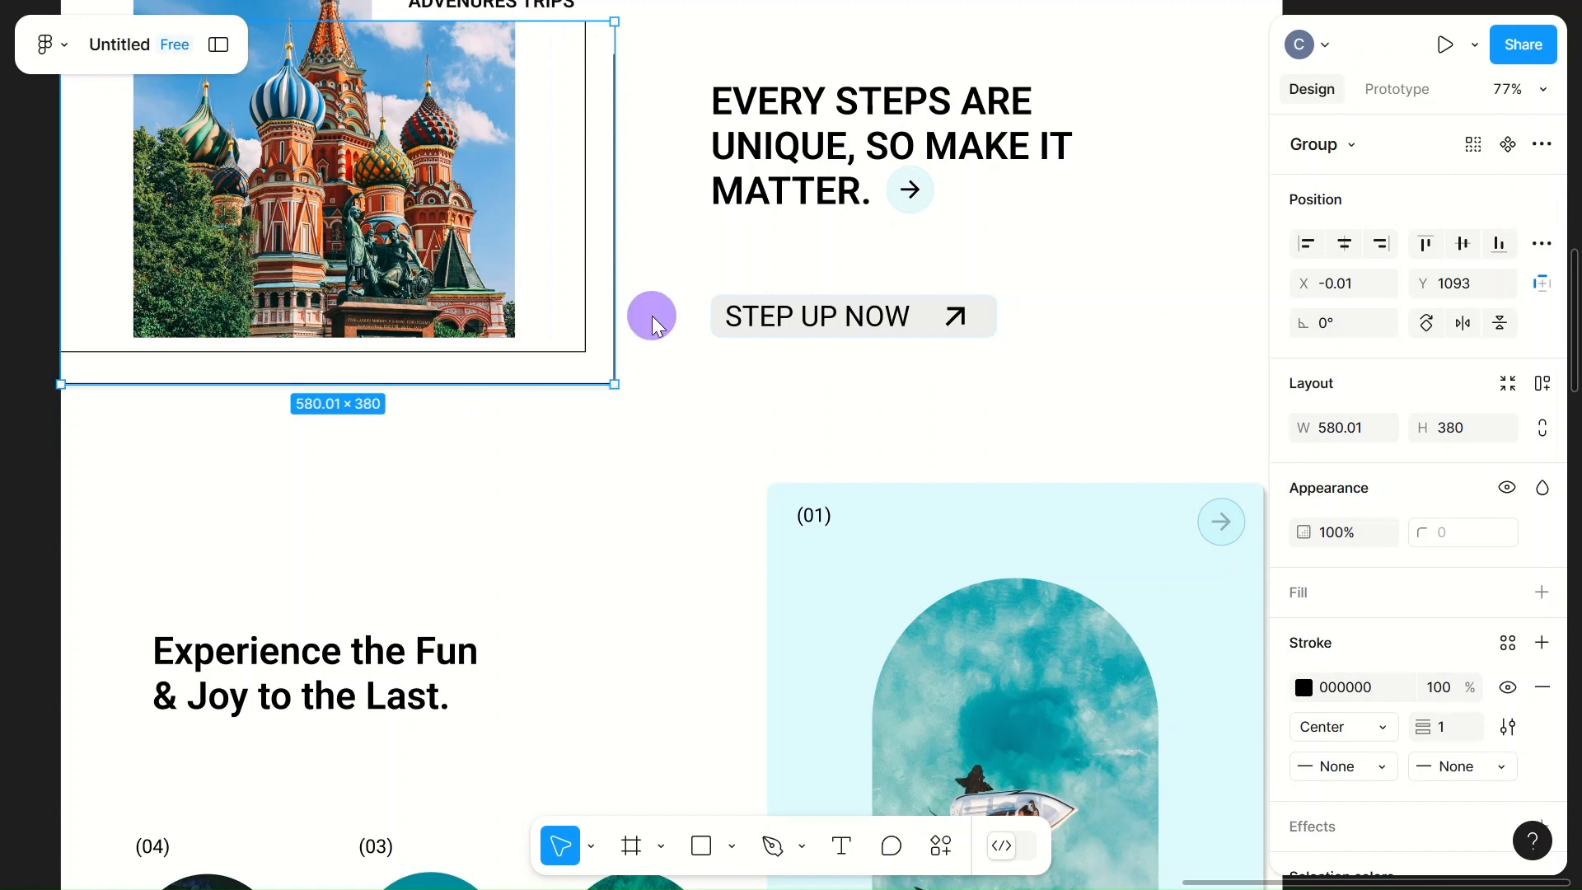
{"action": "left_click", "coordinate": [615, 314]}
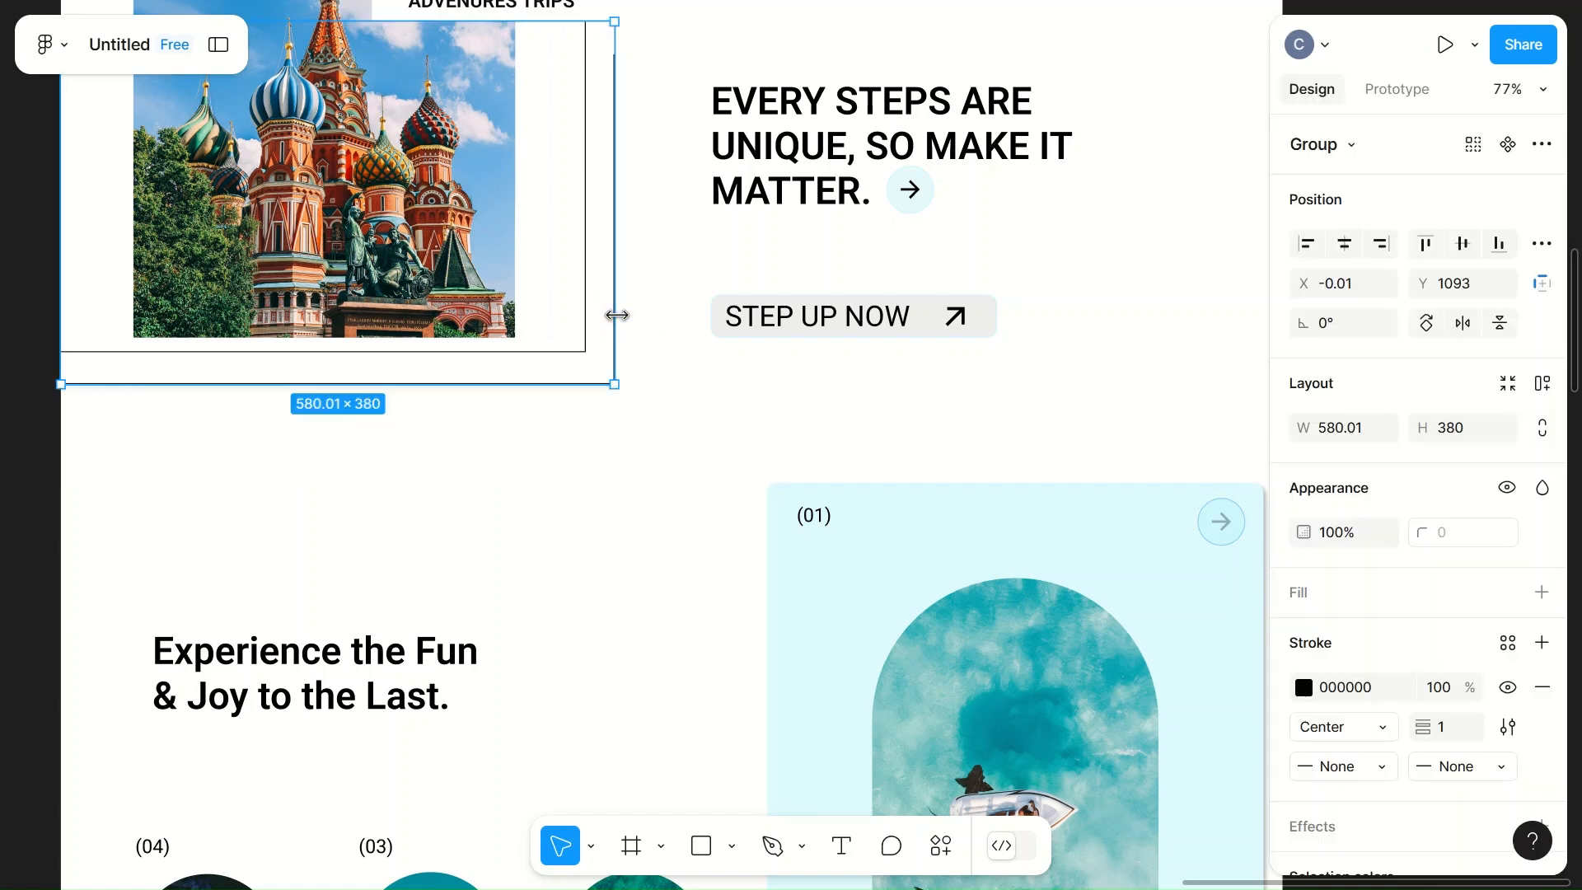
{"action": "right_click", "coordinate": [607, 319]}
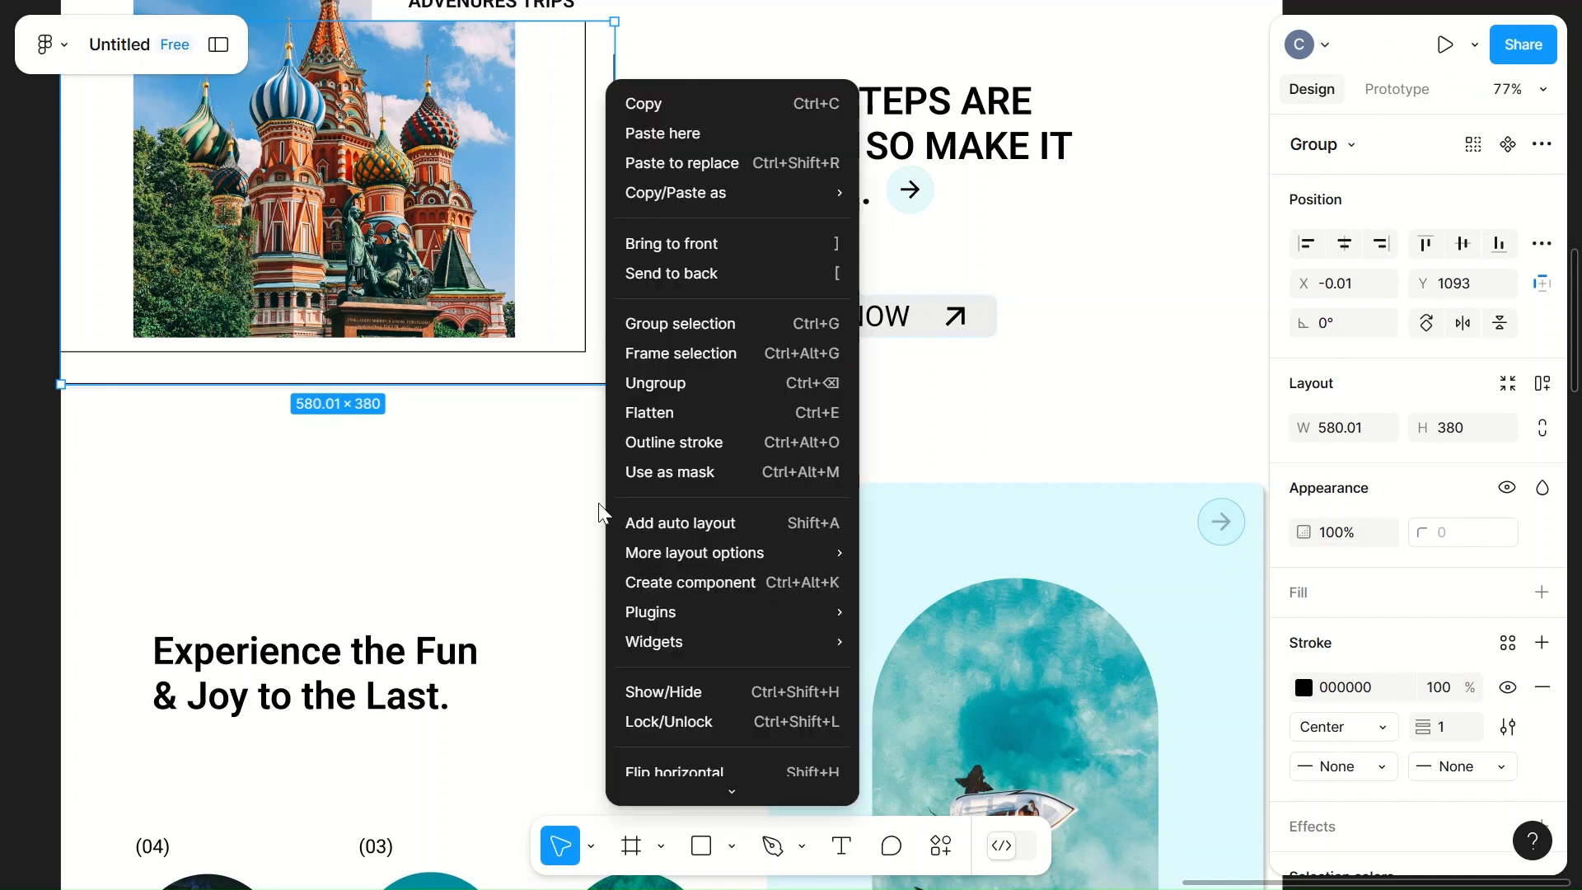
{"action": "left_click", "coordinate": [597, 560]}
Step: Add a drop shadow with X 4 and Y 0 to the grouped outer frame lines around the cathedral picture
{"action": "scroll", "coordinate": [604, 567], "scroll_direction": "down", "scroll_amount": 5}
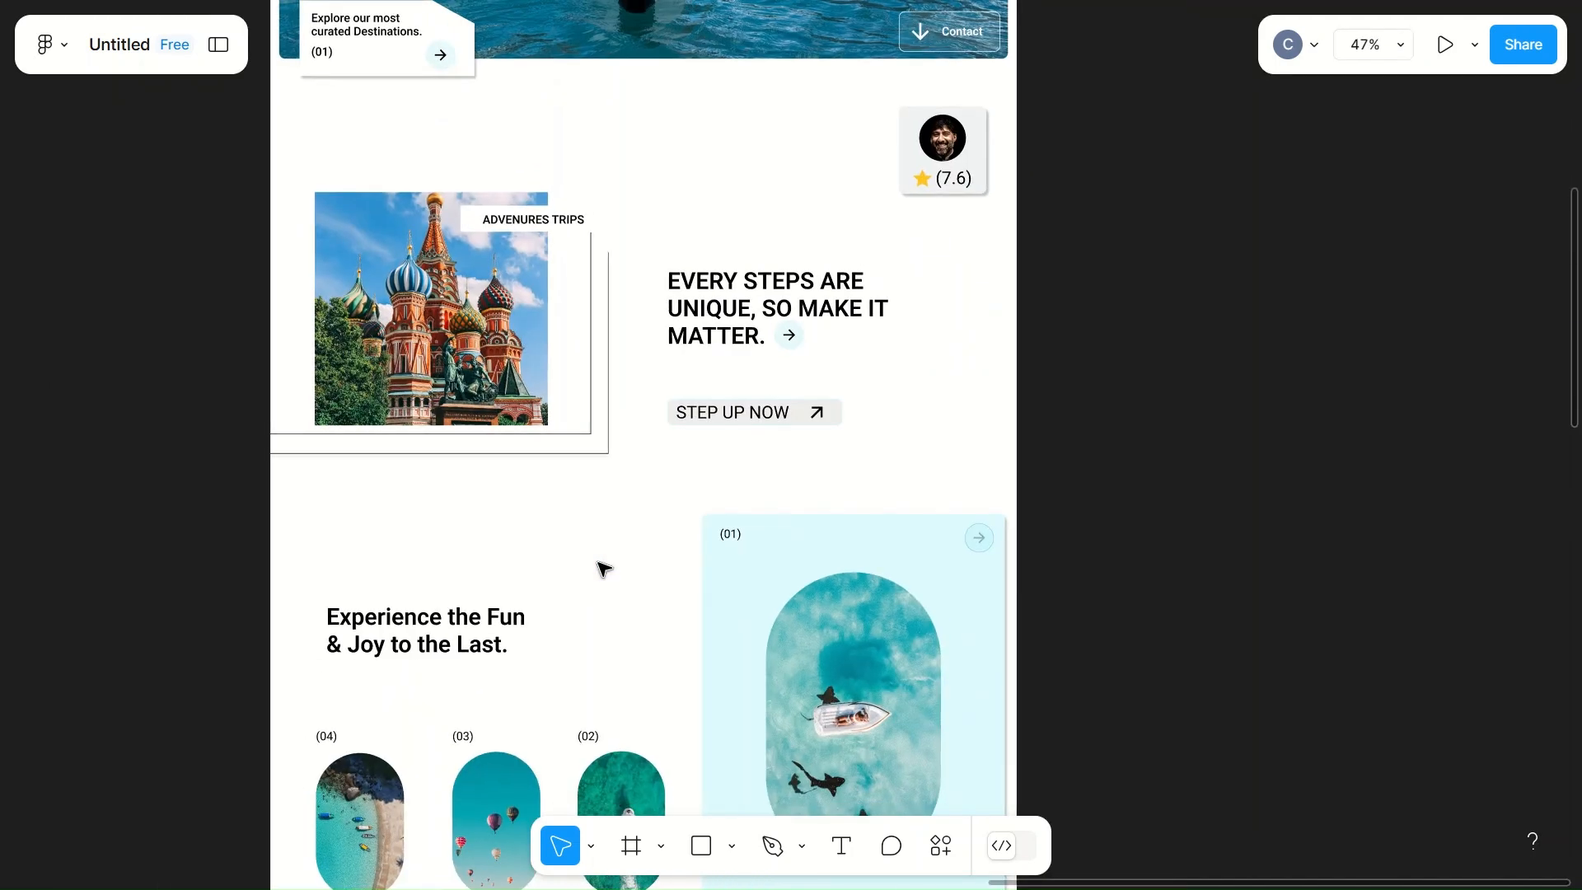
{"action": "left_click", "coordinate": [607, 405]}
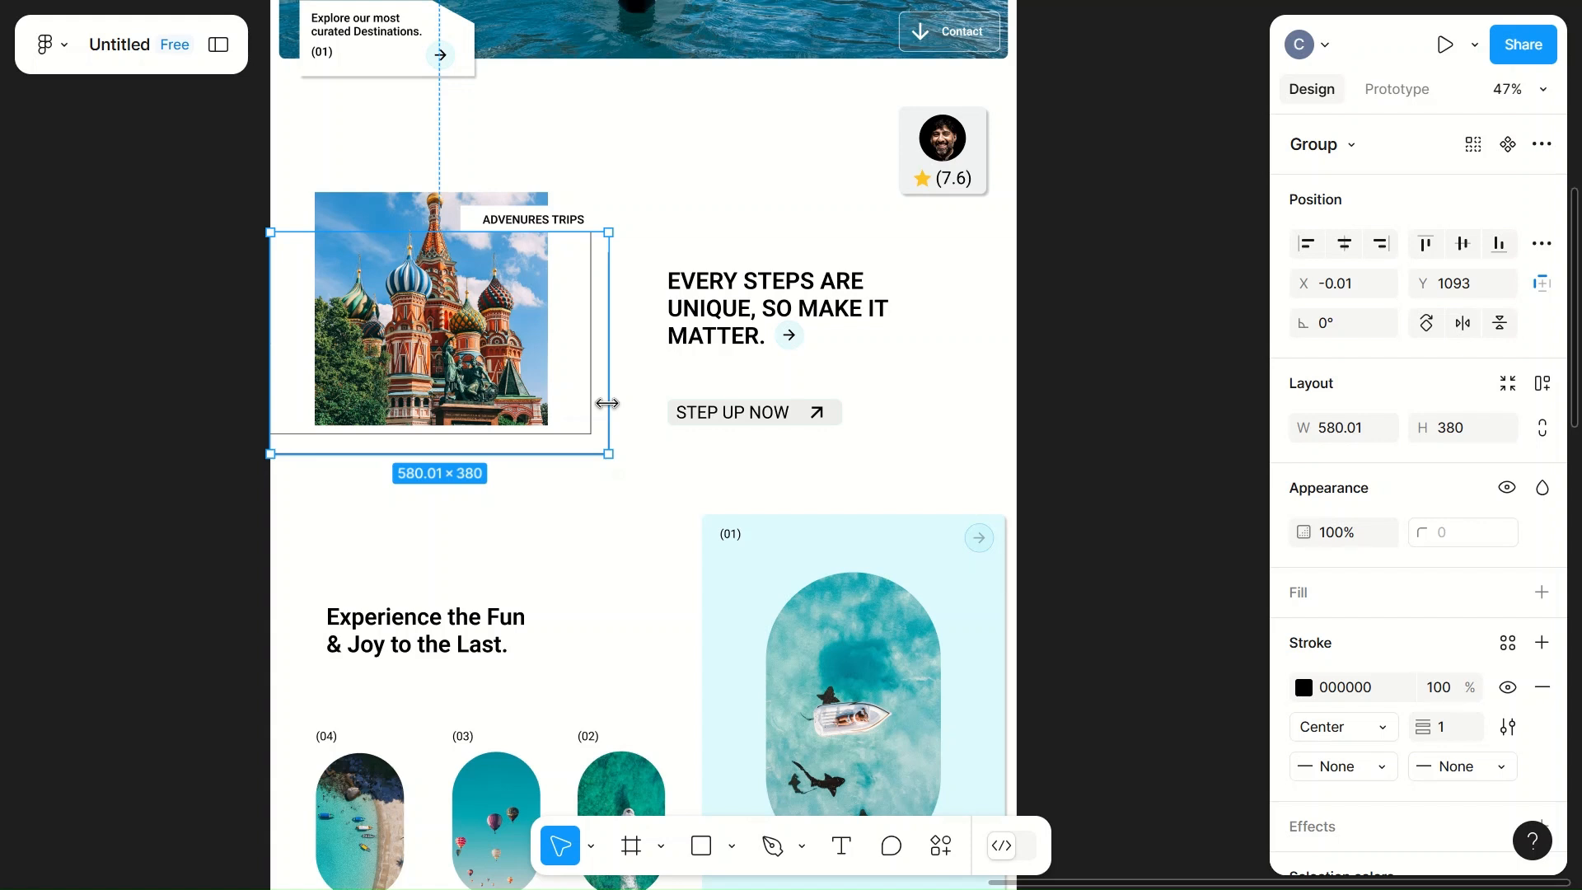
{"action": "left_click", "coordinate": [1318, 833]}
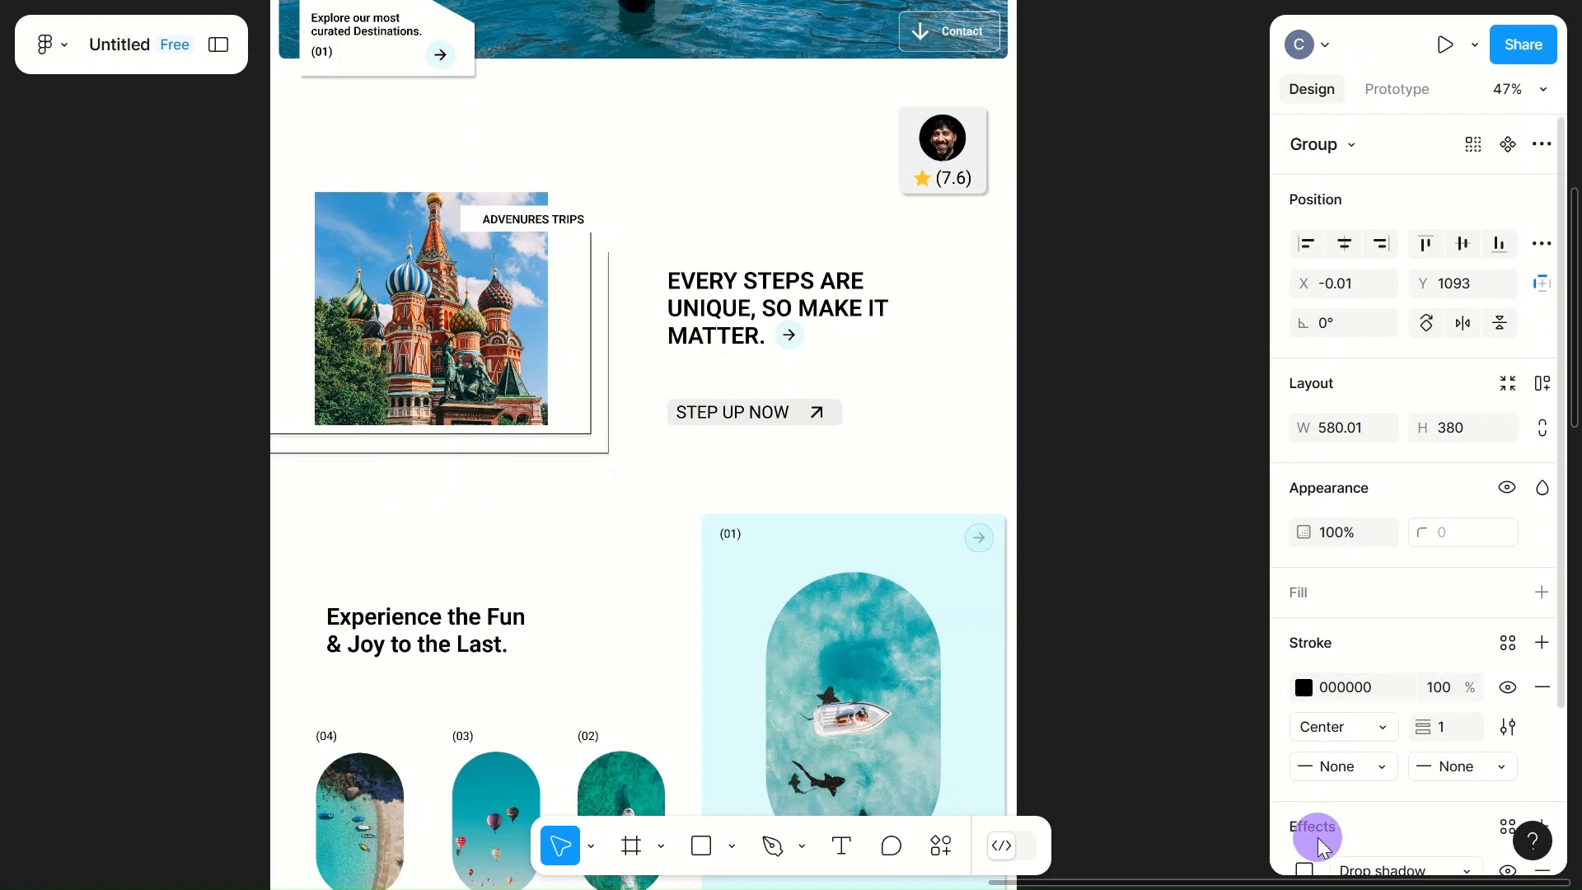
{"action": "scroll", "coordinate": [1322, 841], "scroll_direction": "down", "scroll_amount": 2}
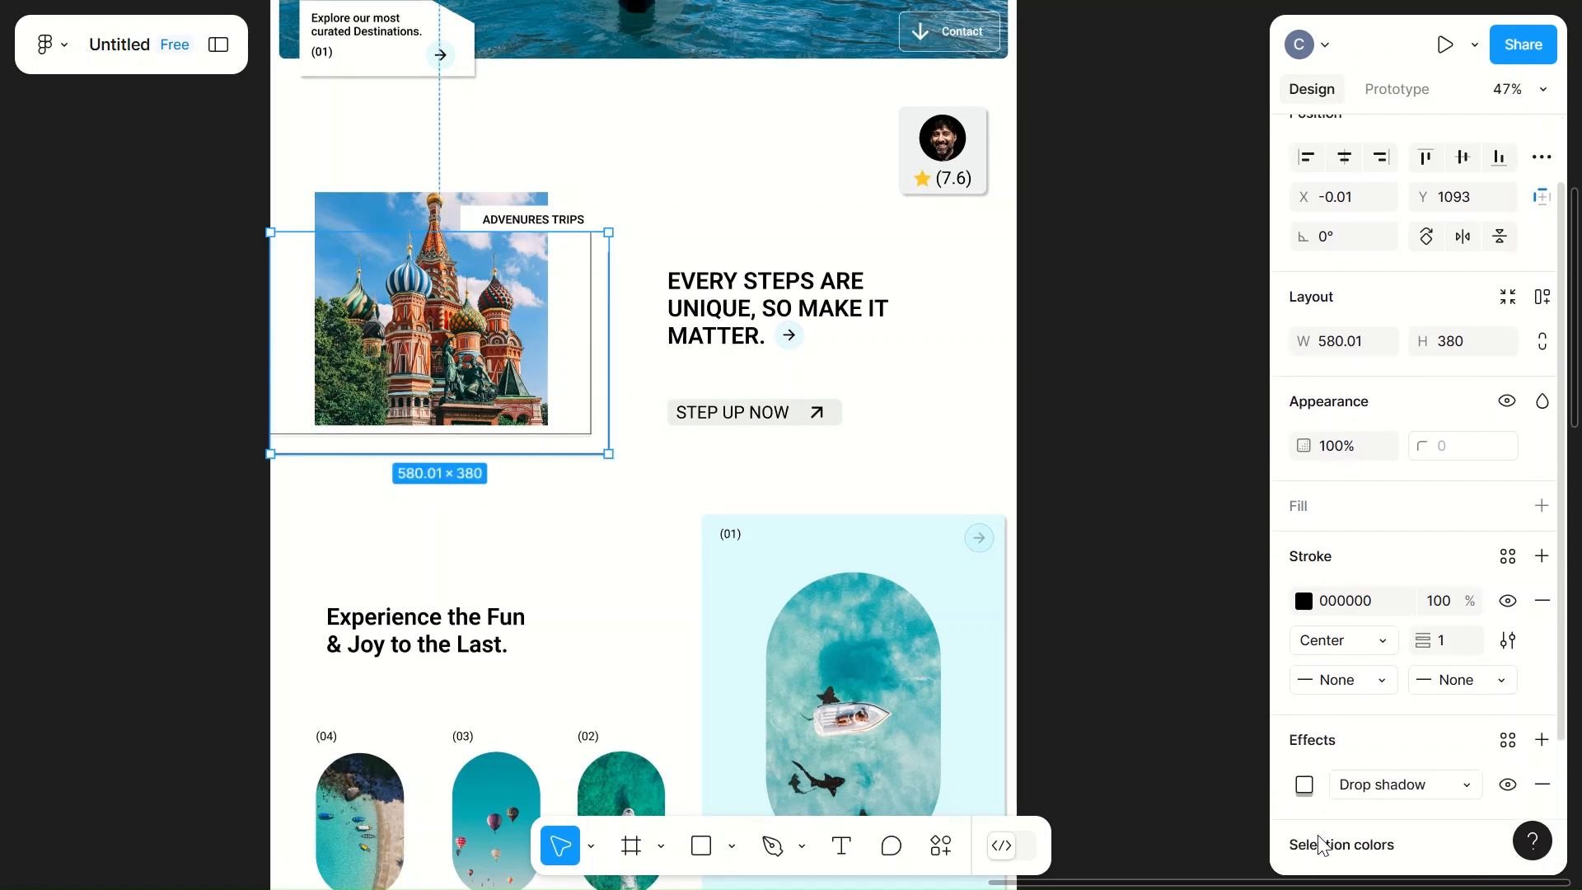
{"action": "left_click", "coordinate": [1308, 785]}
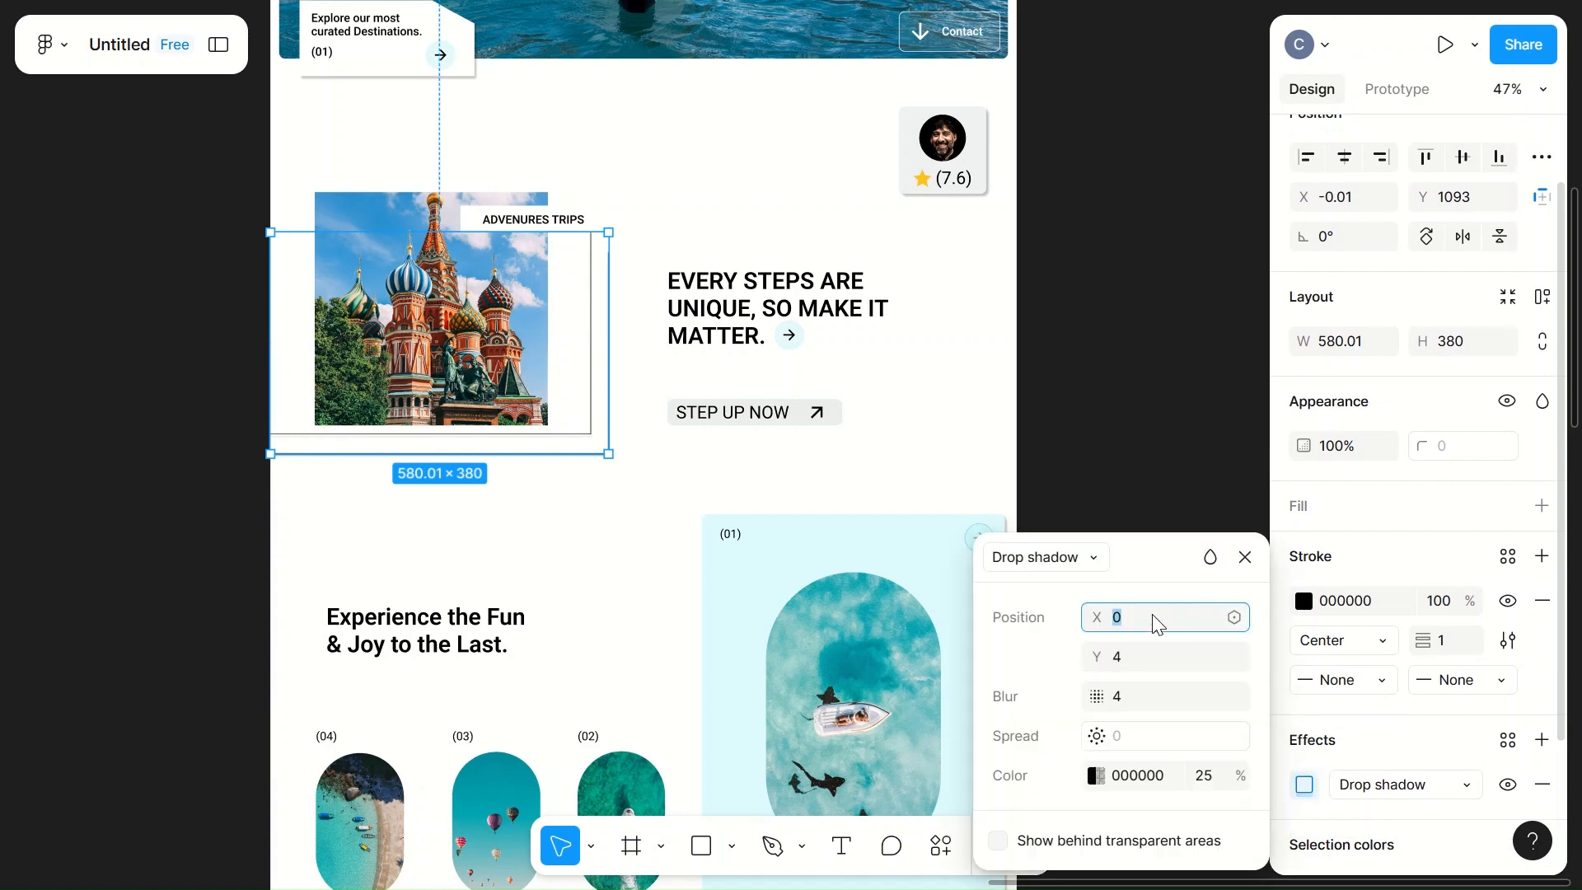
{"action": "left_click", "coordinate": [1118, 657]}
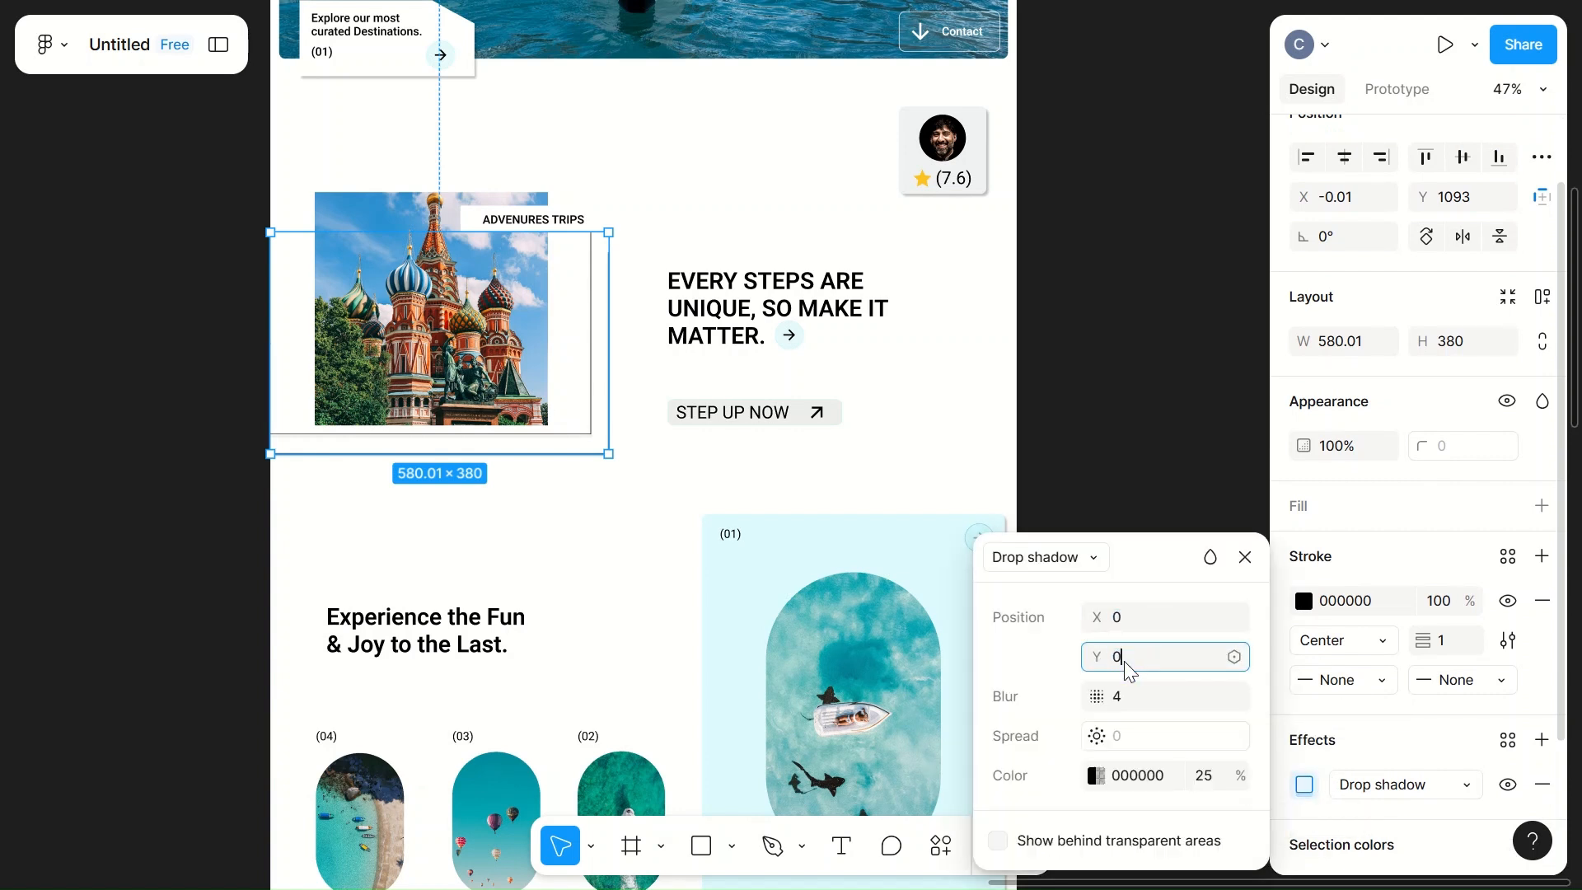
{"action": "left_click", "coordinate": [1129, 618]}
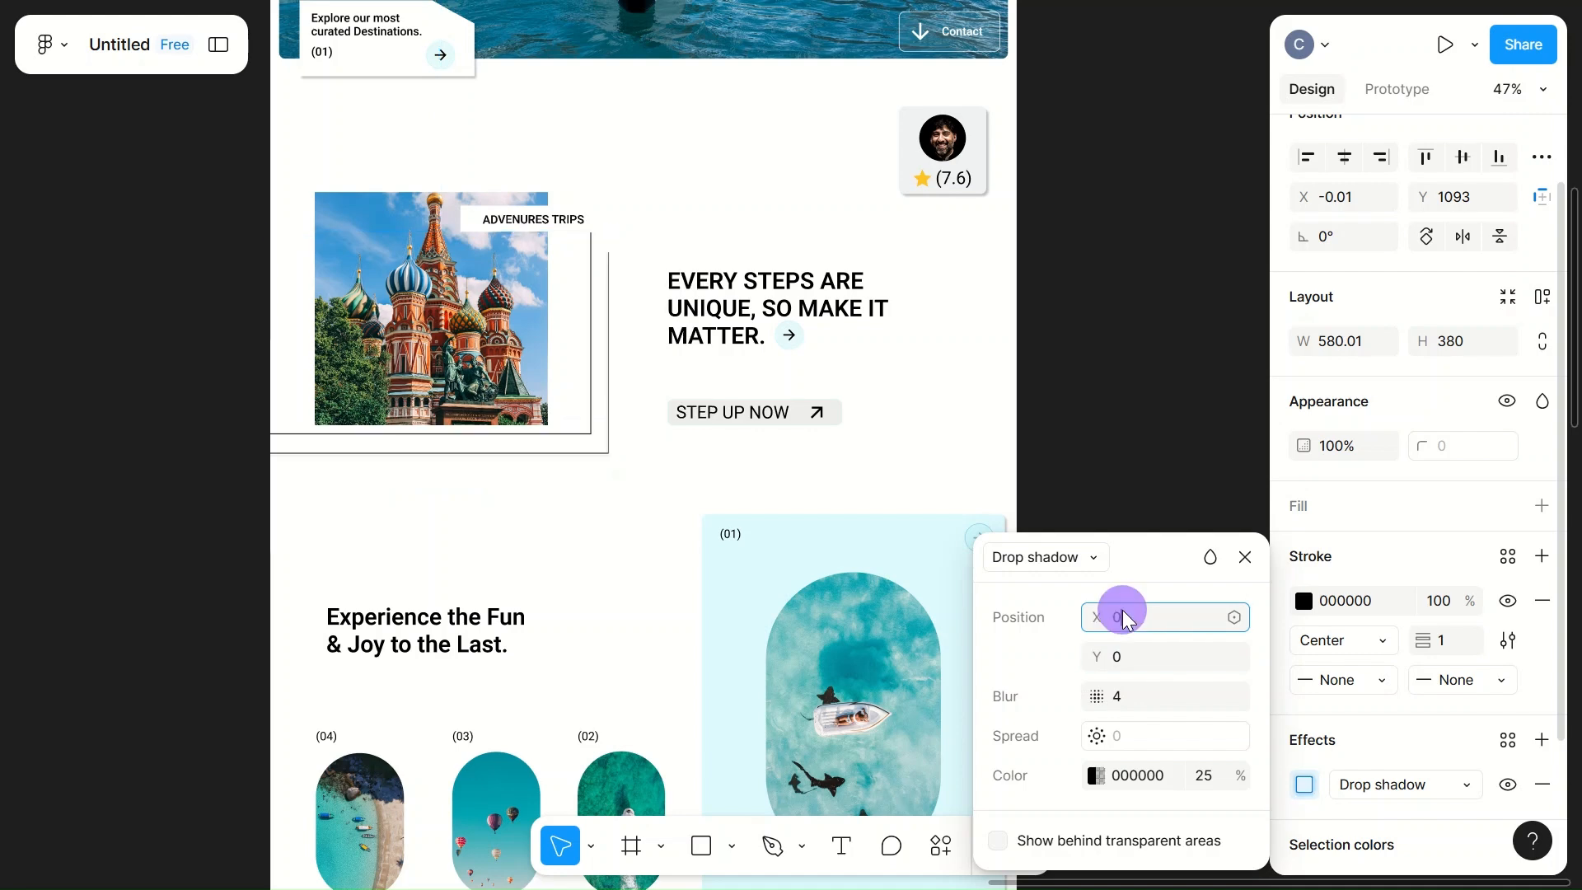
{"action": "type", "text": "4"}
{"action": "left_click", "coordinate": [944, 452]}
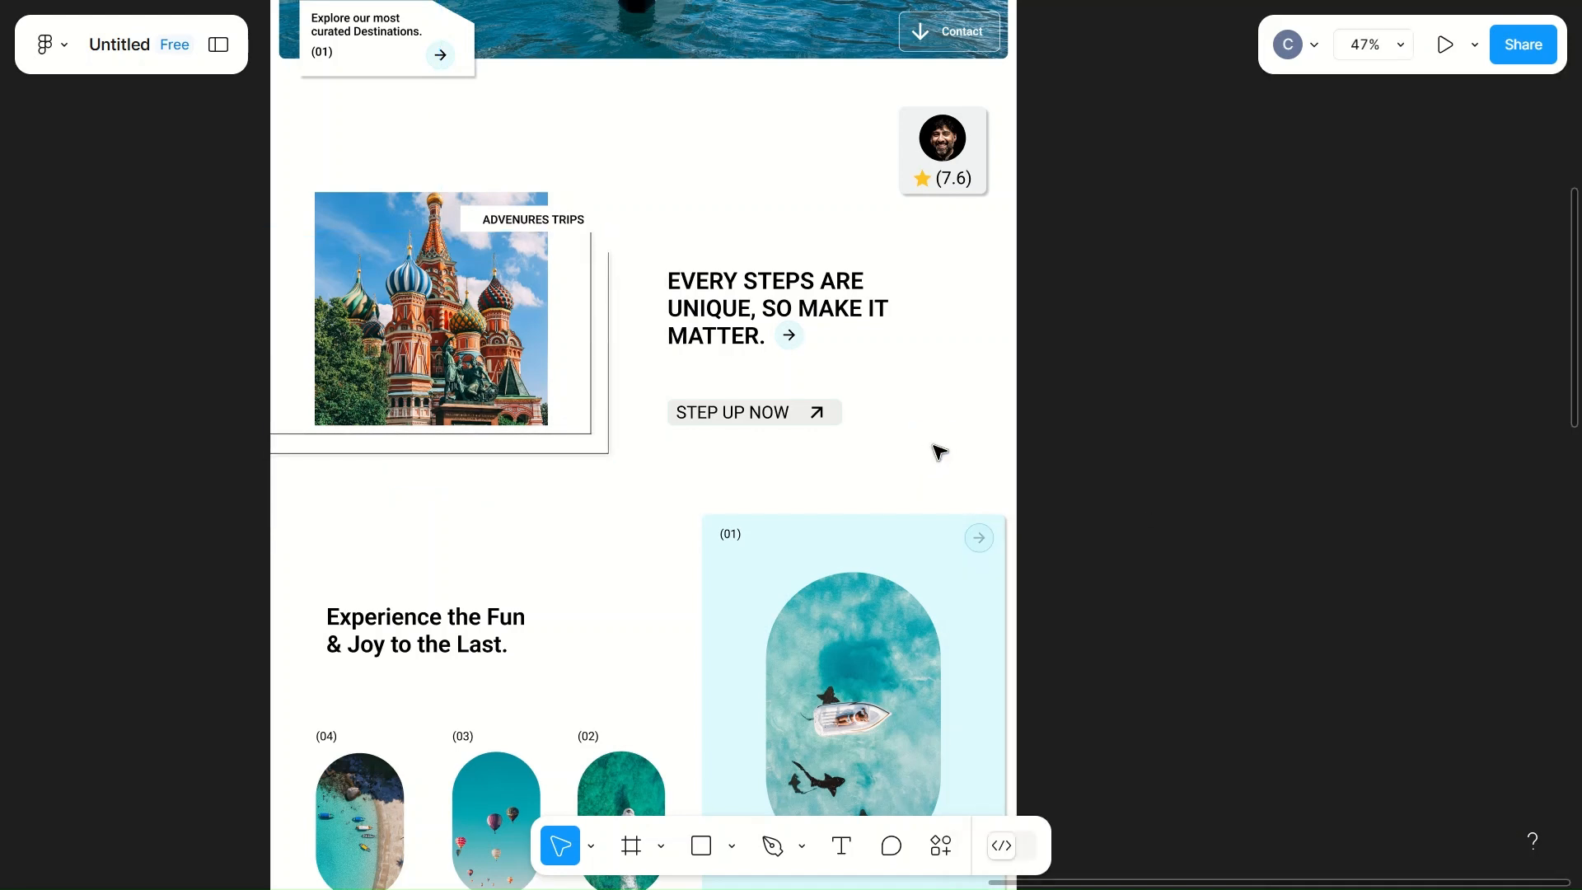
Step: Examine the shadow on the outer frame lines and the inner vertical line beside the cathedral picture
{"action": "scroll", "coordinate": [660, 560], "scroll_direction": "up", "scroll_amount": 5}
{"action": "scroll", "coordinate": [666, 561], "scroll_direction": "up", "scroll_amount": 3}
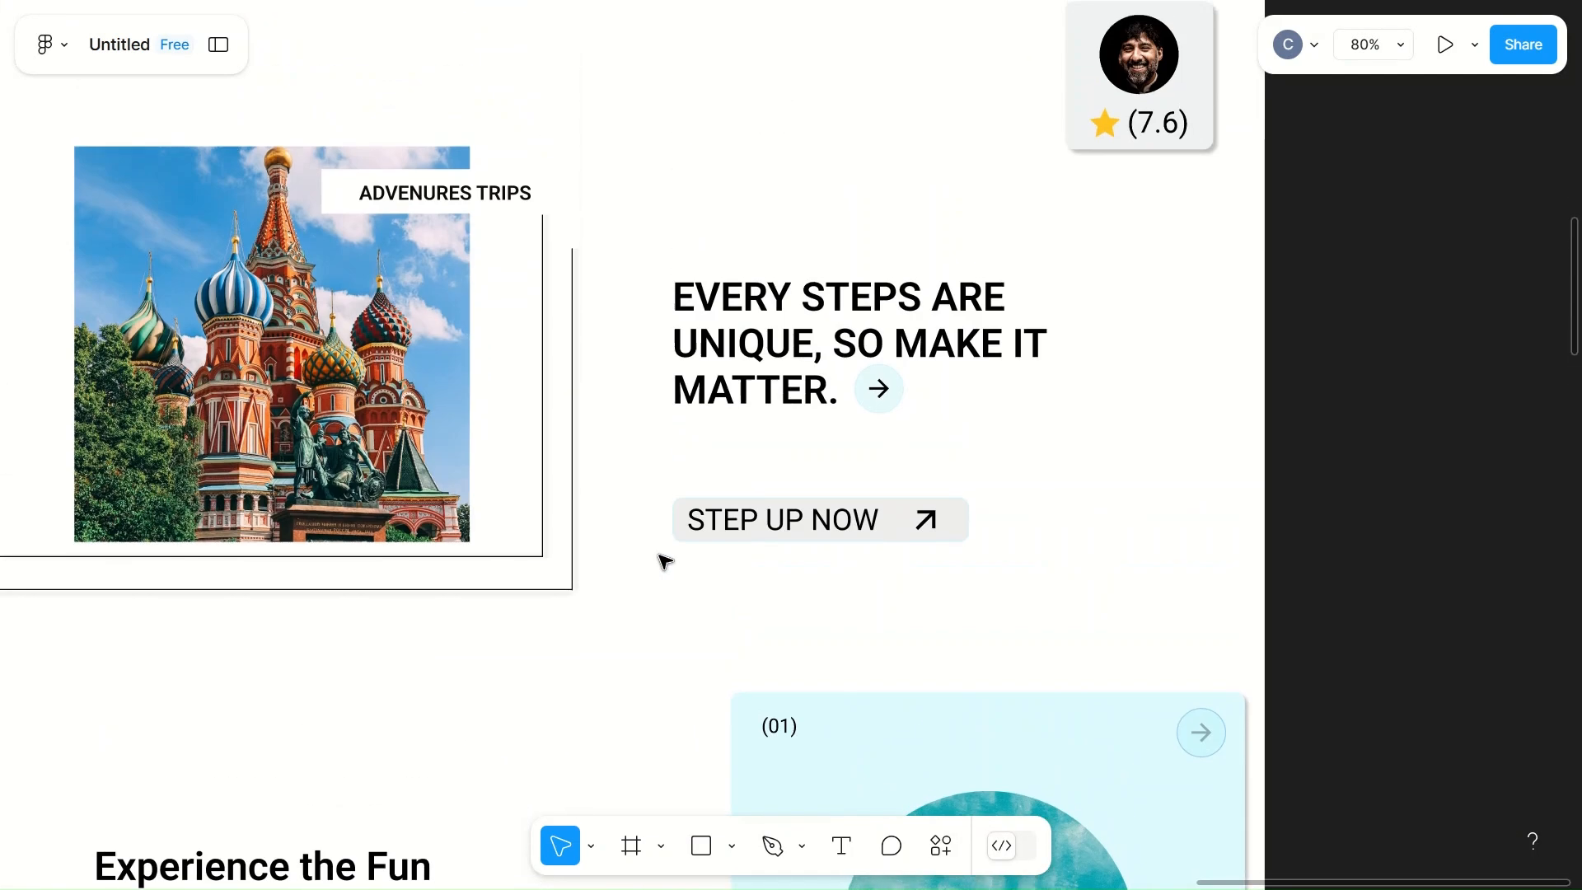
{"action": "left_click", "coordinate": [545, 558]}
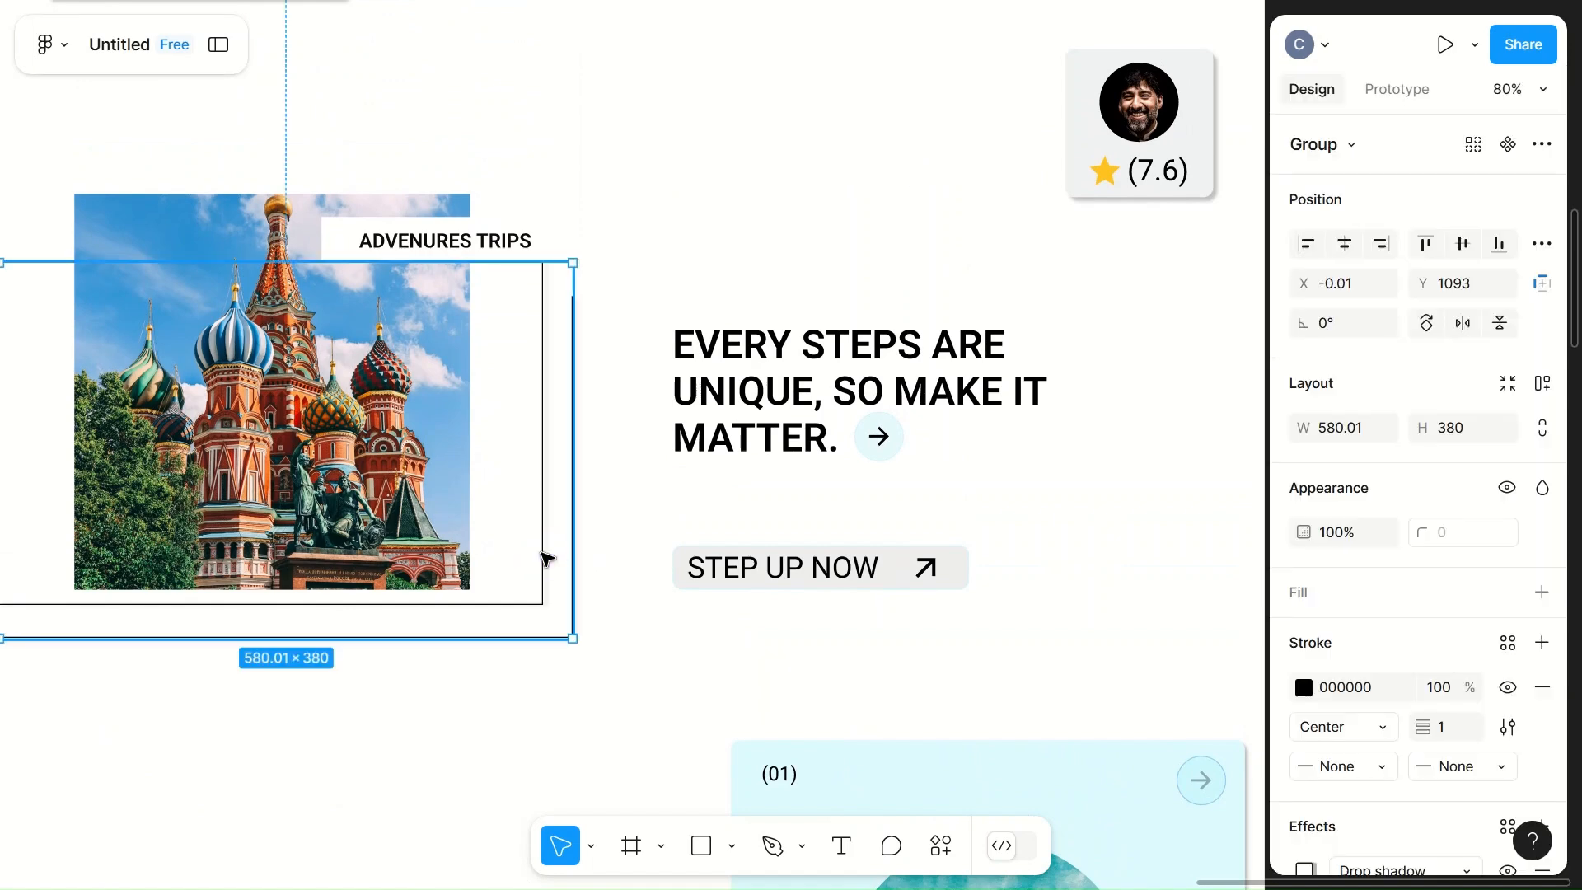
{"action": "left_click", "coordinate": [543, 557]}
{"action": "scroll", "coordinate": [1423, 656], "scroll_direction": "down", "scroll_amount": 1}
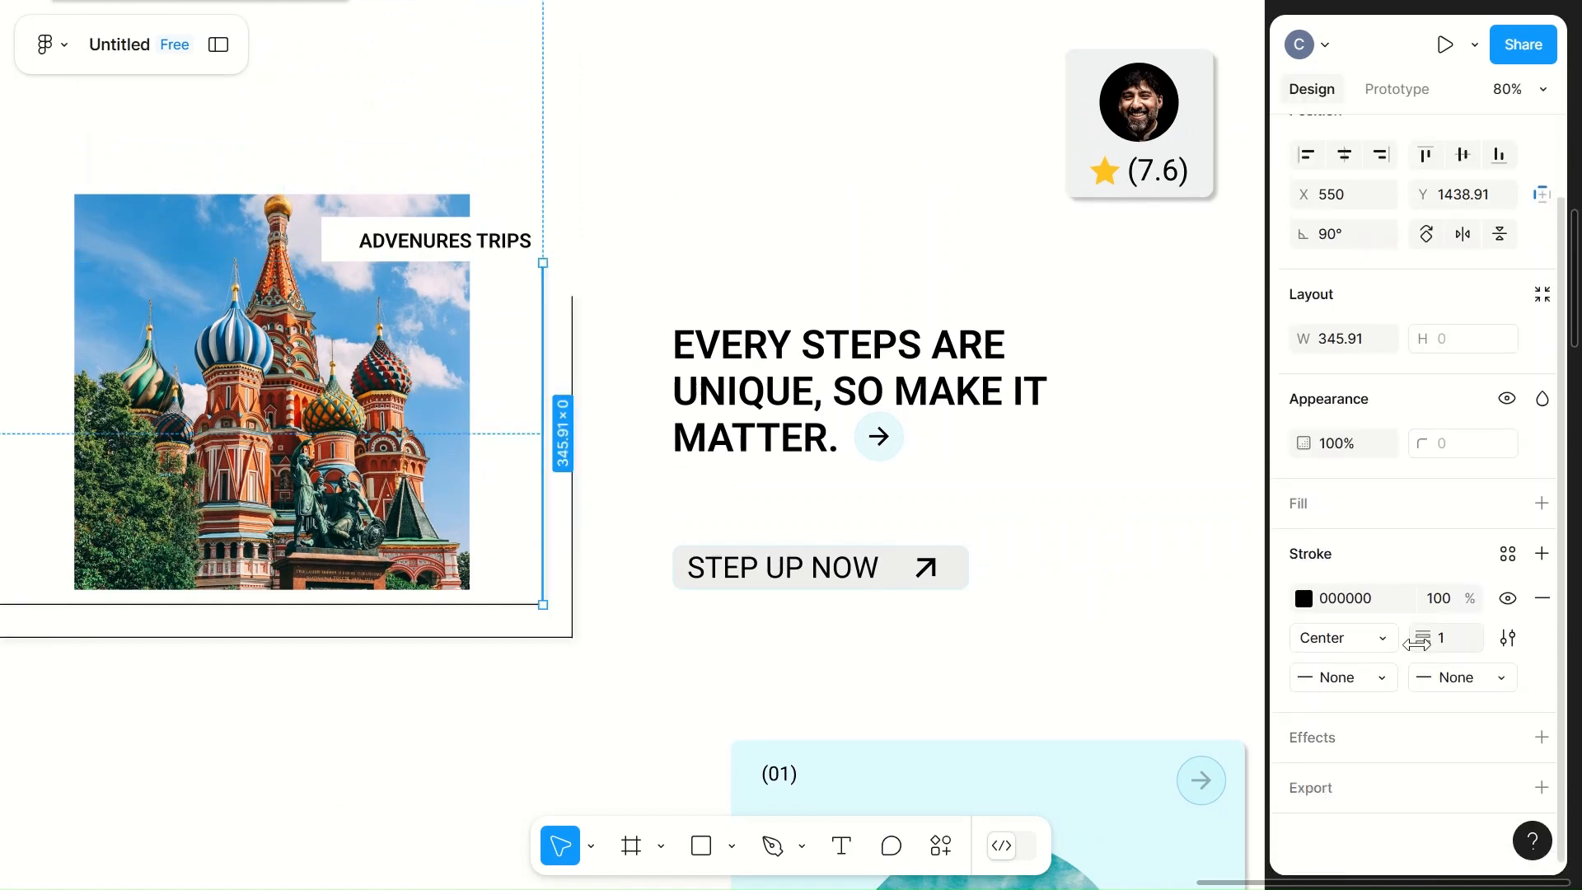
{"action": "left_click", "coordinate": [961, 663]}
{"action": "scroll", "coordinate": [961, 663], "scroll_direction": "down", "scroll_amount": 3}
{"action": "left_click", "coordinate": [649, 731]}
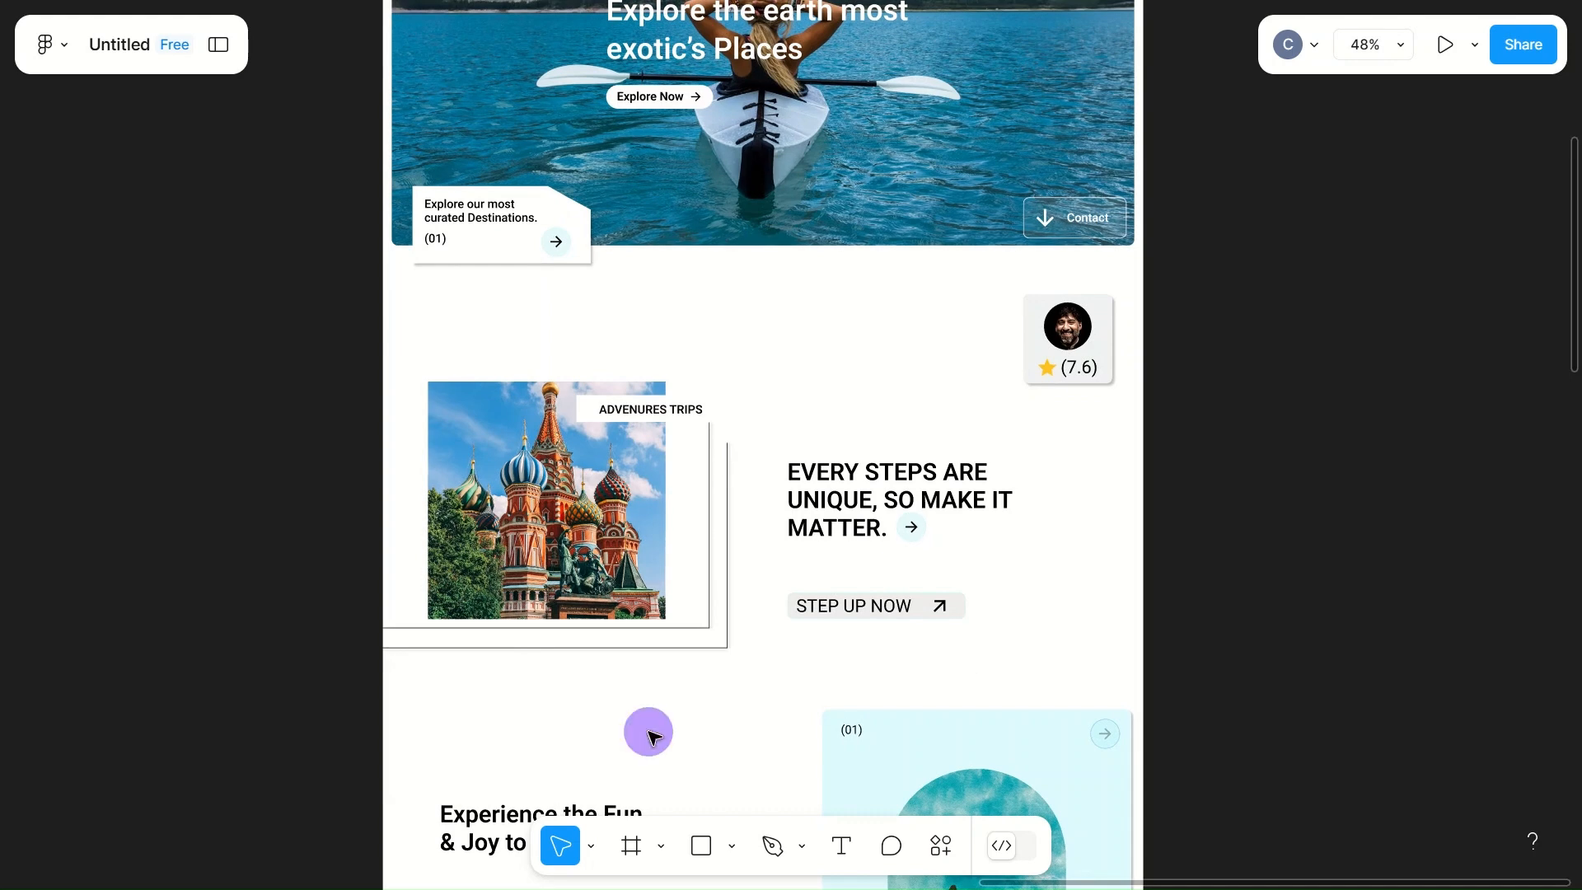
Step: Draw a rectangle about 308 by 178 below the "Our Benifits" label inside the light grey section
{"action": "scroll", "coordinate": [649, 731], "scroll_direction": "down", "scroll_amount": 2}
{"action": "left_click", "coordinate": [707, 740]}
{"action": "scroll", "coordinate": [714, 748], "scroll_direction": "down", "scroll_amount": 8}
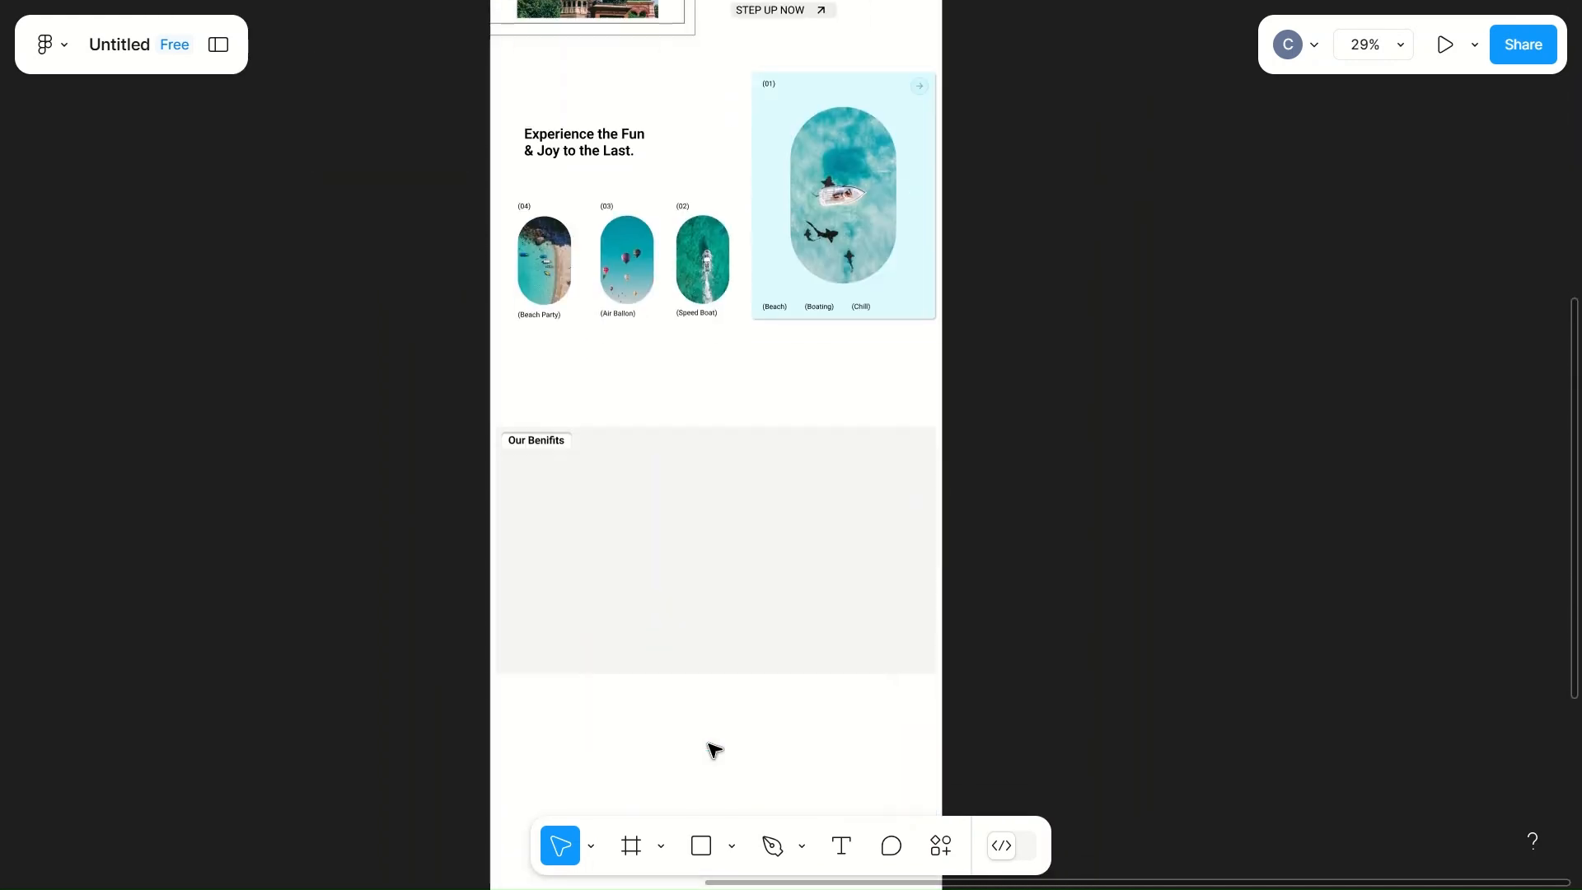
{"action": "scroll", "coordinate": [714, 748], "scroll_direction": "up", "scroll_amount": 4}
{"action": "scroll", "coordinate": [714, 748], "scroll_direction": "down", "scroll_amount": 2}
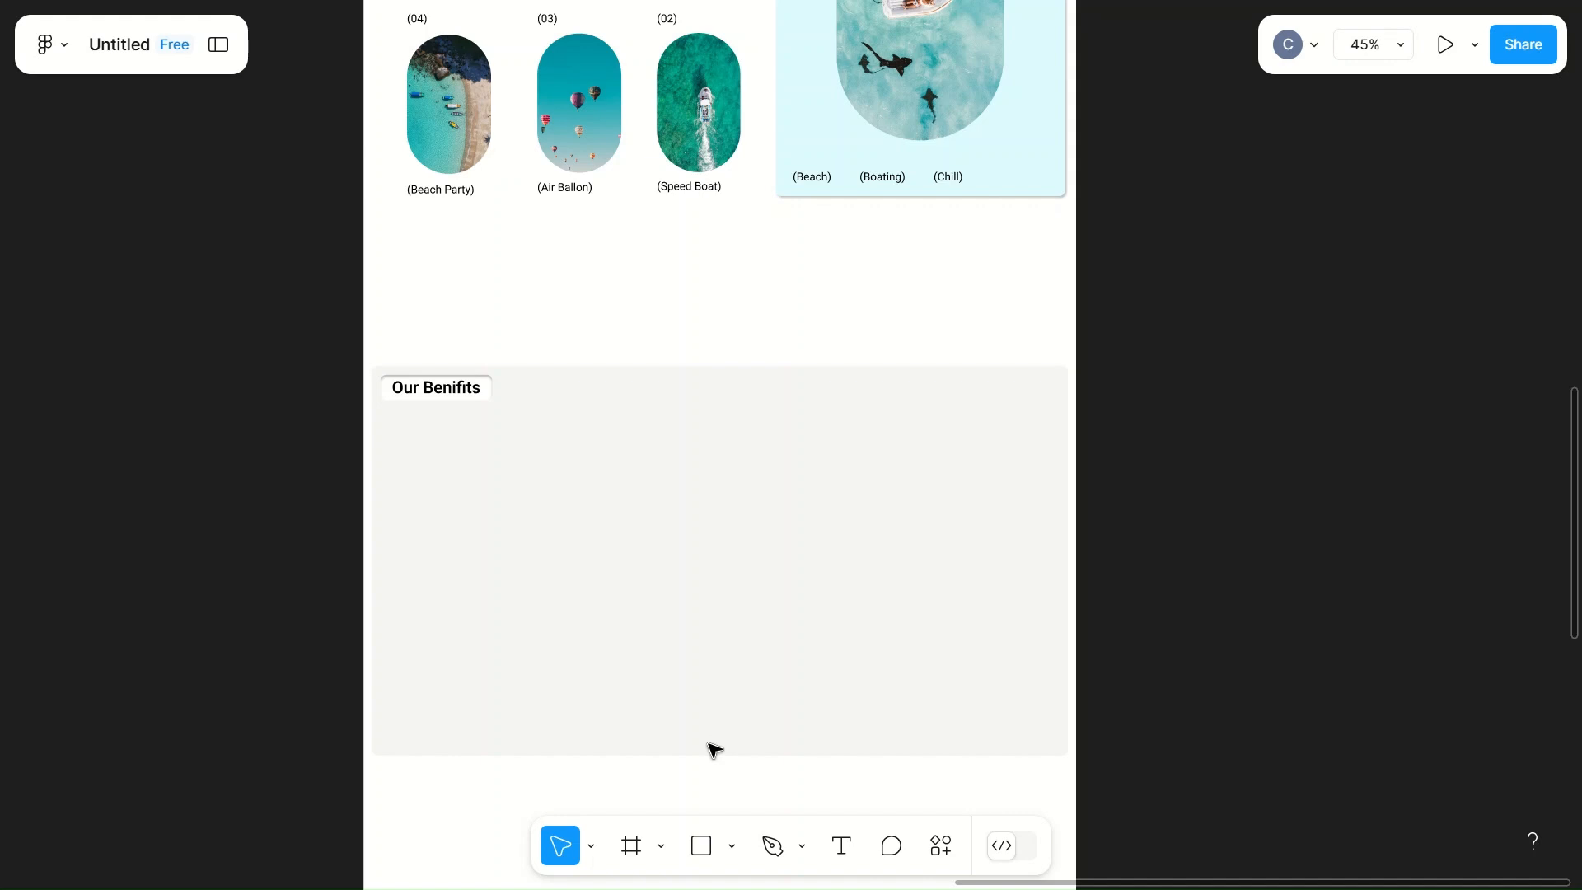
{"action": "key", "text": "r"}
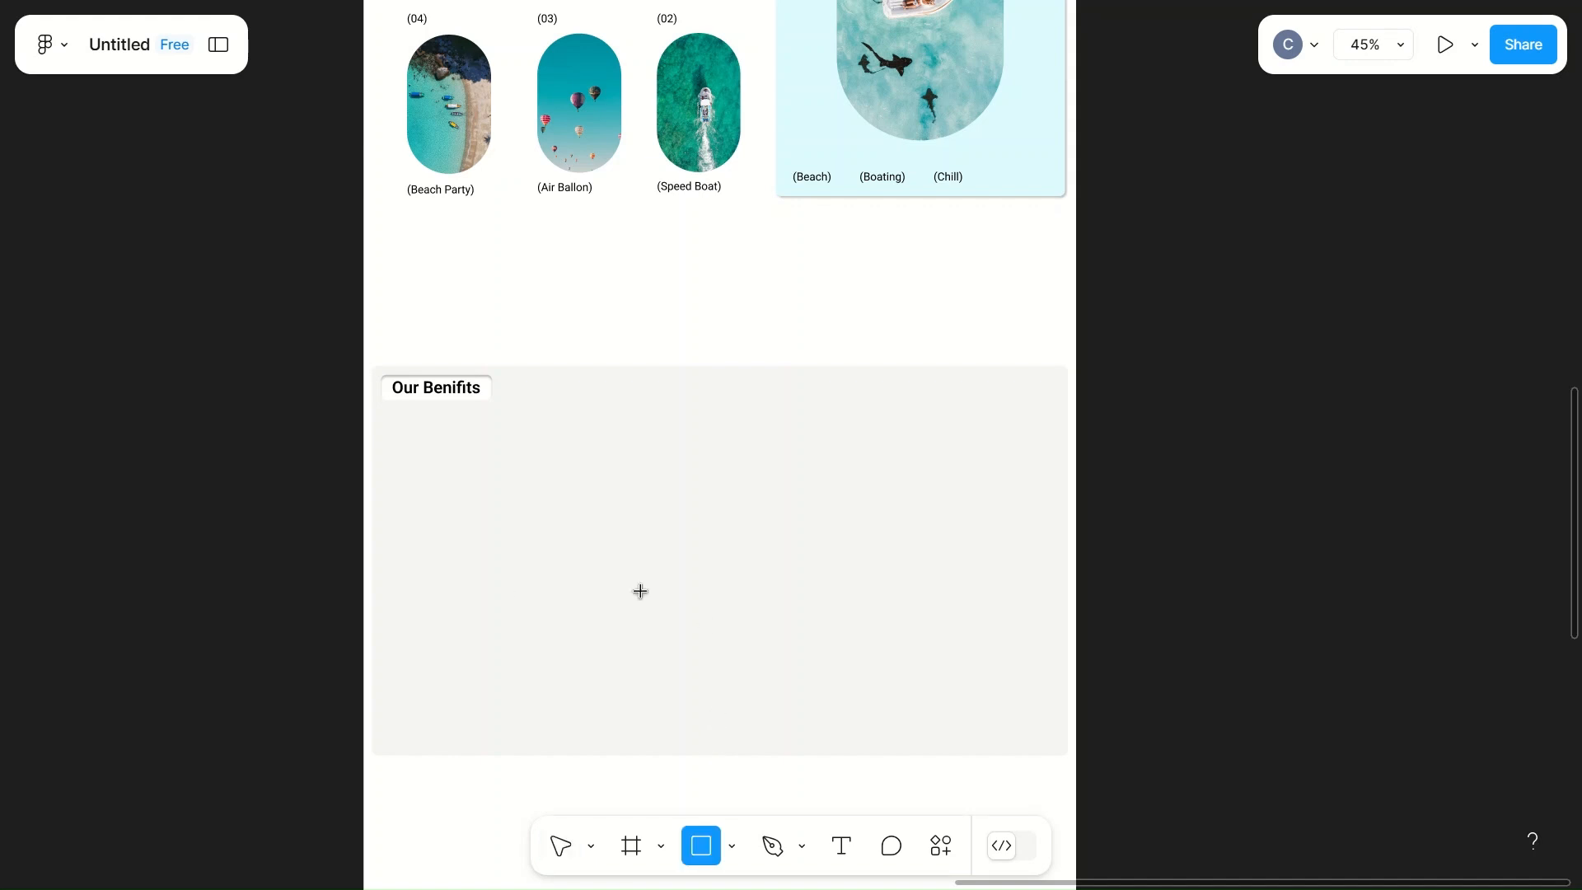
{"action": "mouse_move", "coordinate": [430, 452]}
{"action": "left_mouse_down"}
{"action": "mouse_move", "coordinate": [554, 551]}
{"action": "mouse_move", "coordinate": [598, 551]}
{"action": "left_mouse_up"}
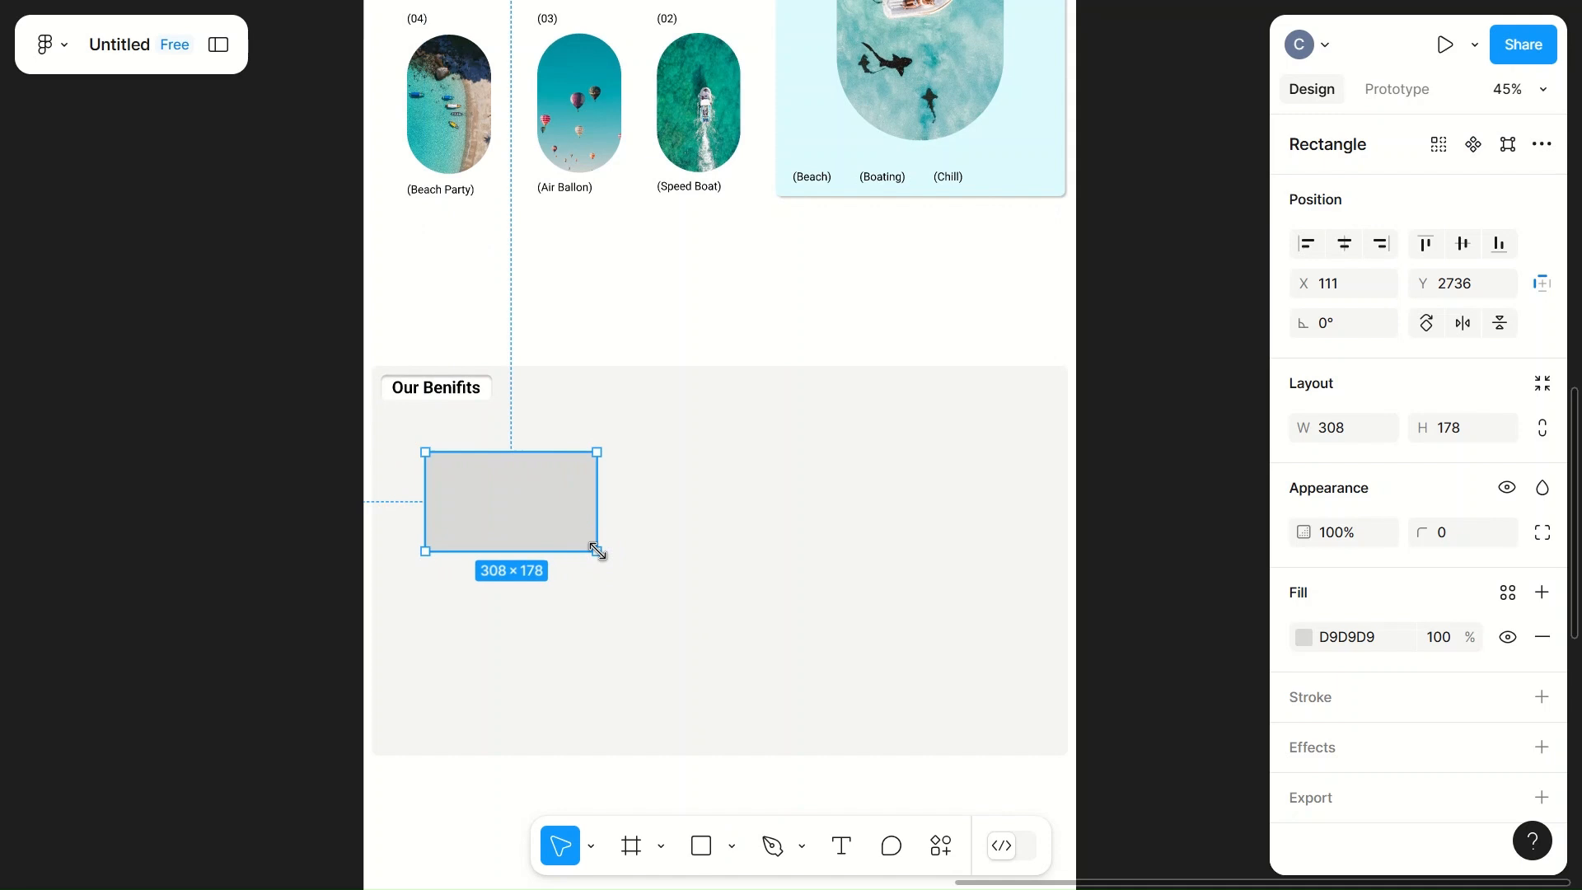
Step: Set the new rectangle's width to 400 and height to 250
{"action": "left_click", "coordinate": [1348, 428]}
{"action": "type", "text": "400"}
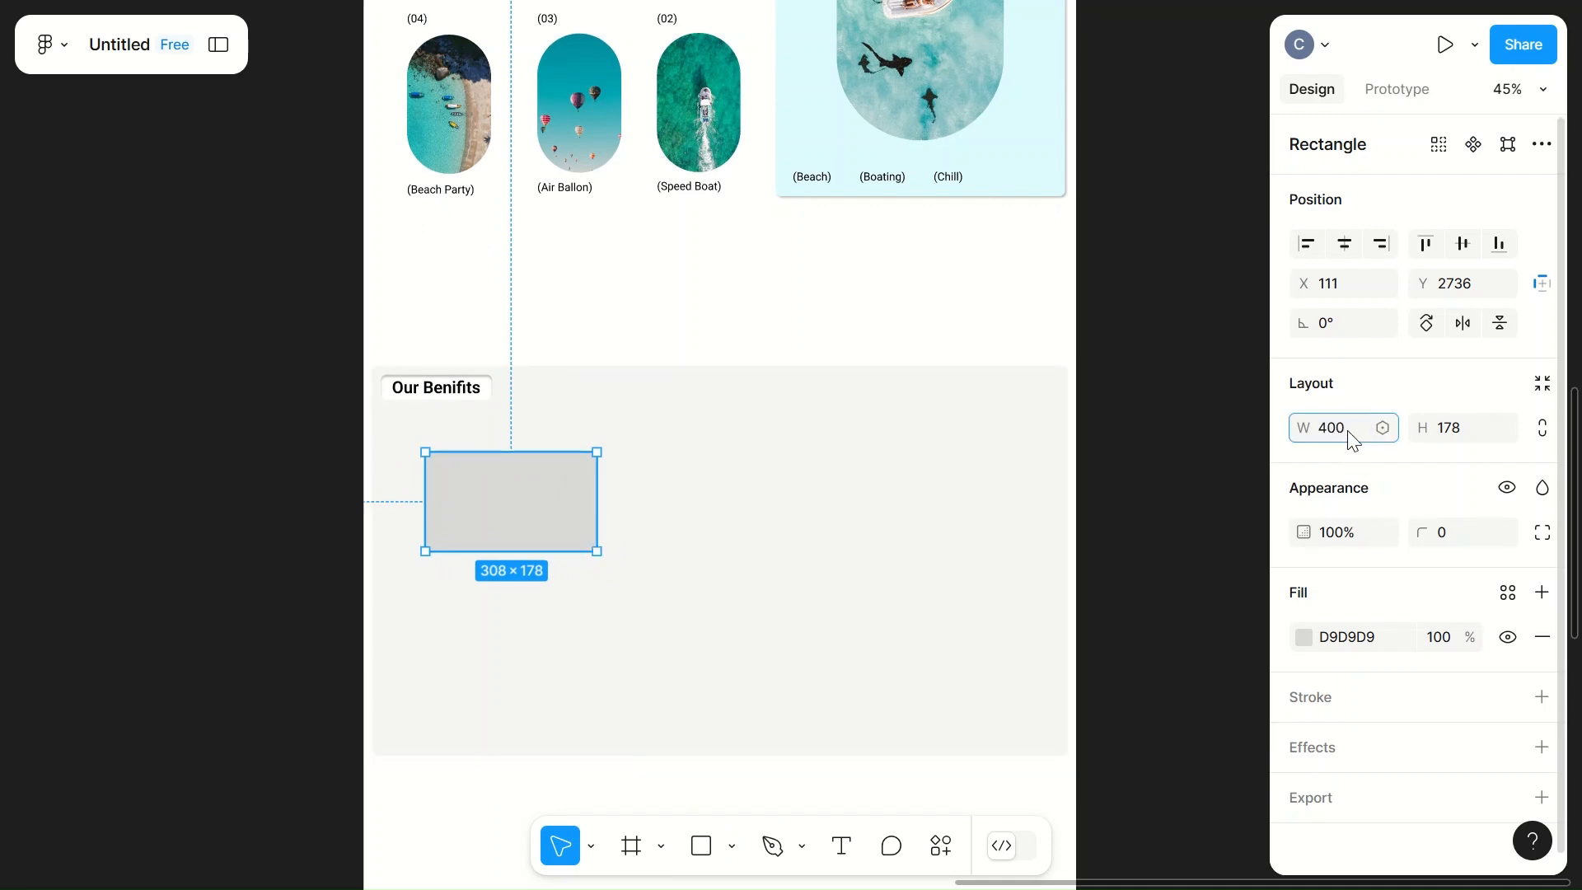
{"action": "left_click", "coordinate": [1462, 428]}
{"action": "type", "text": "250"}
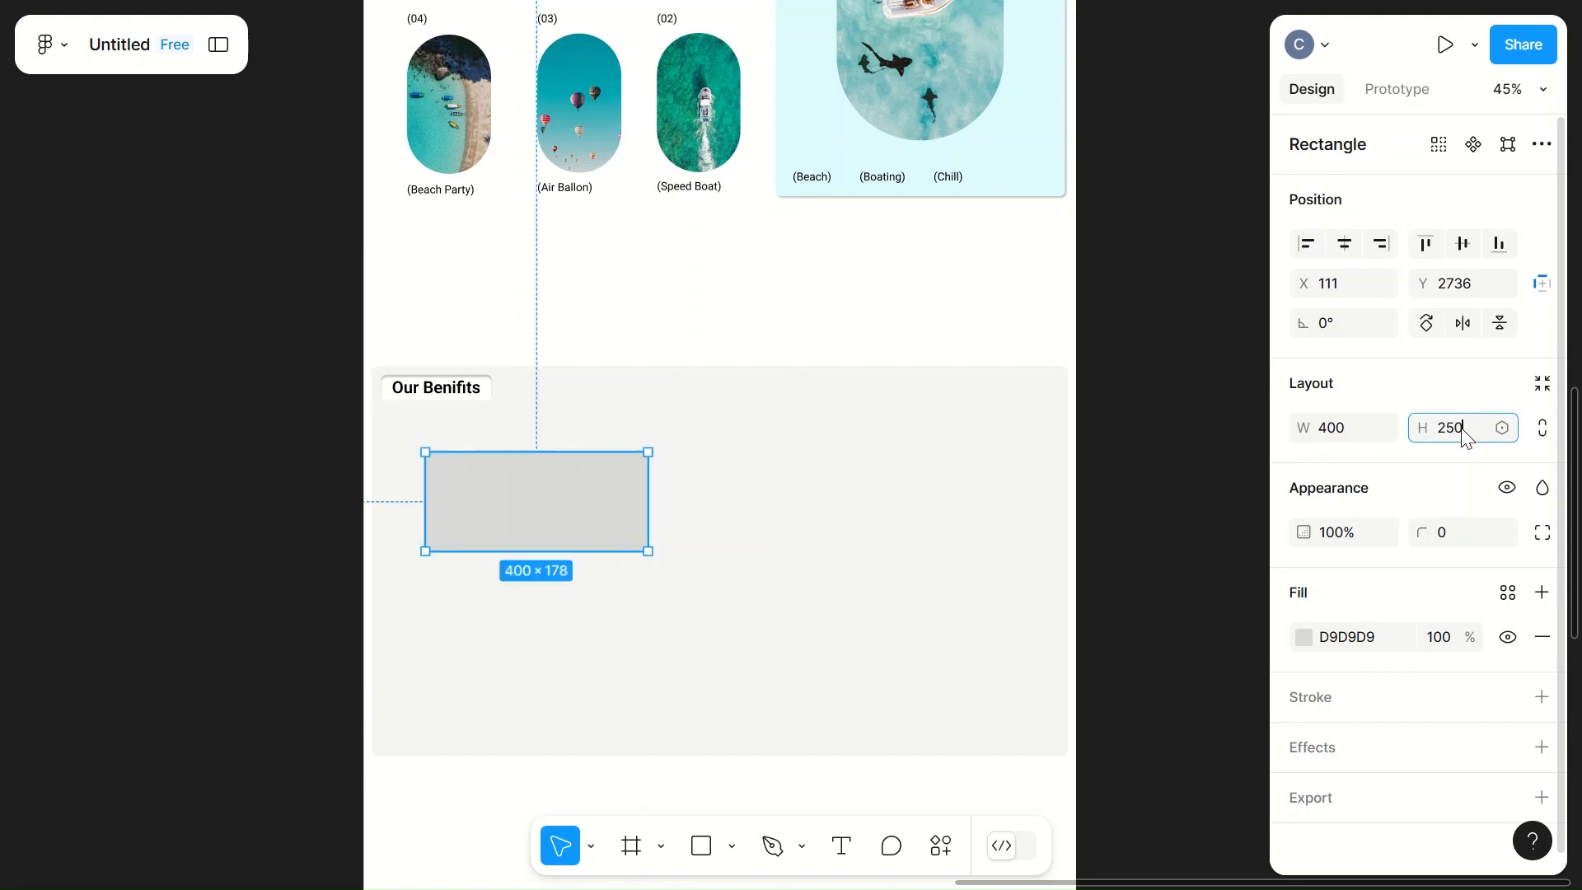
{"action": "left_click", "coordinate": [842, 620]}
Step: Give the 400 by 250 rectangle a corner radius of 10 and a white FFFFFF fill
{"action": "left_click", "coordinate": [604, 550]}
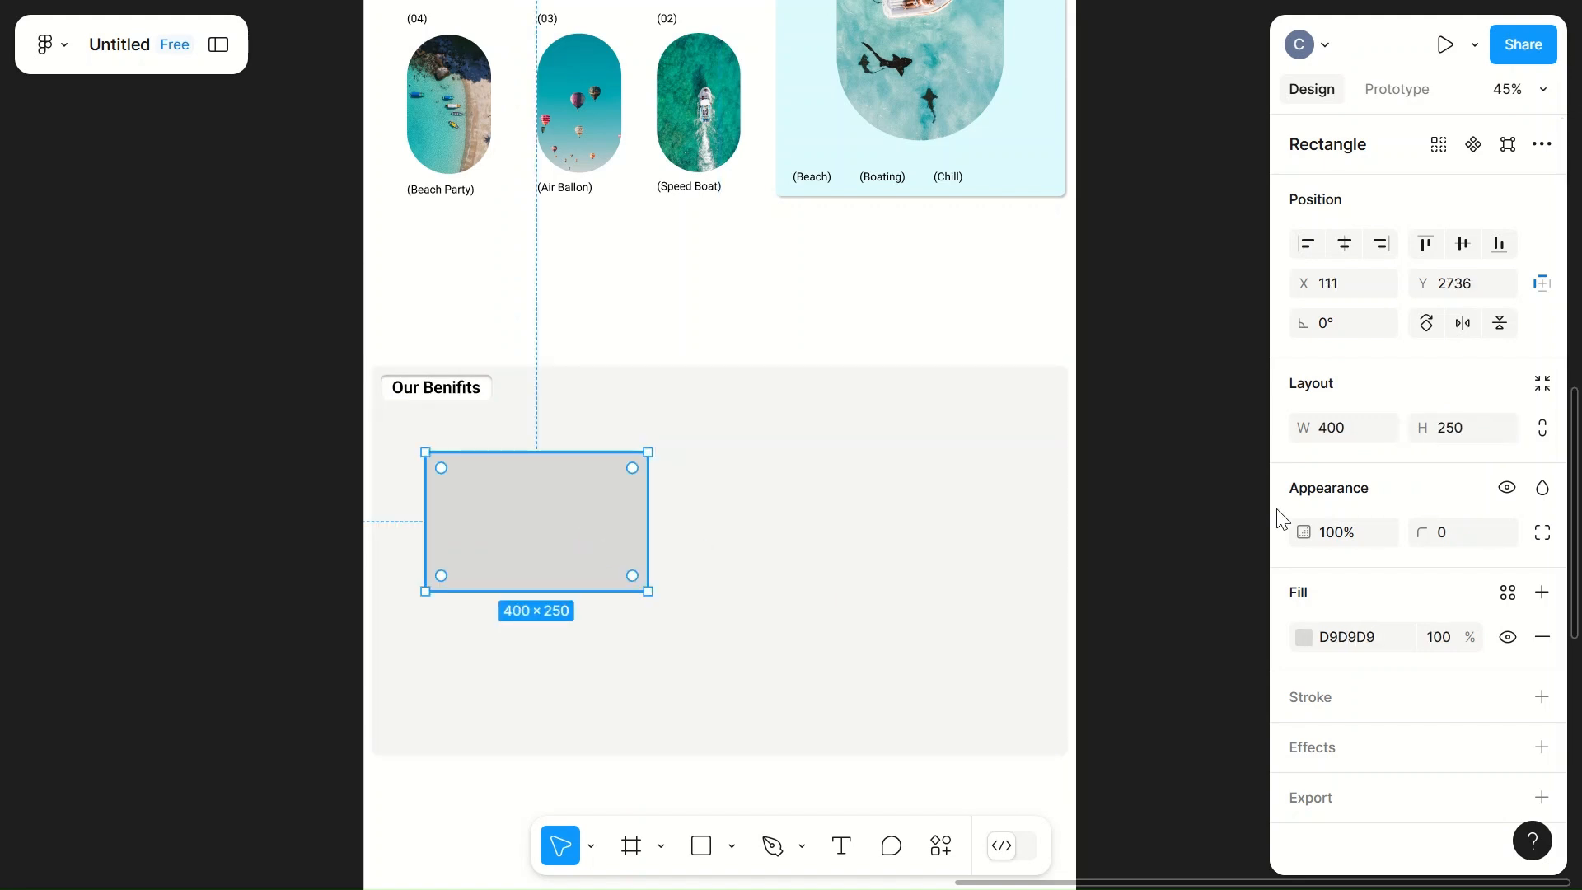
{"action": "left_click", "coordinate": [1461, 532]}
{"action": "type", "text": "10"}
{"action": "left_click", "coordinate": [901, 577]}
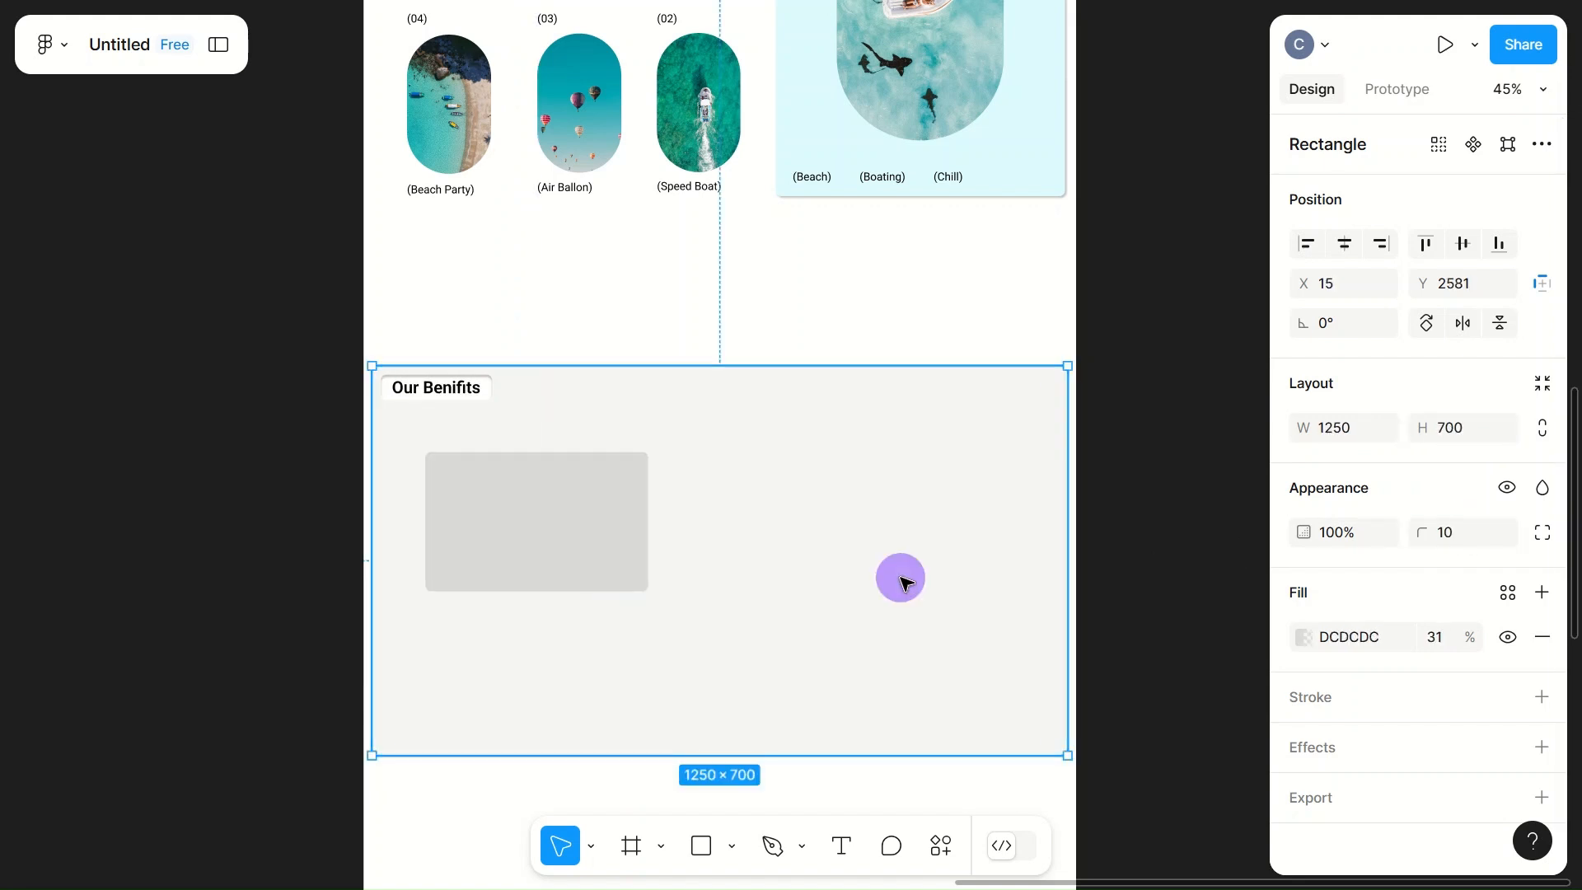
{"action": "left_click", "coordinate": [572, 537]}
{"action": "left_click", "coordinate": [1304, 637]}
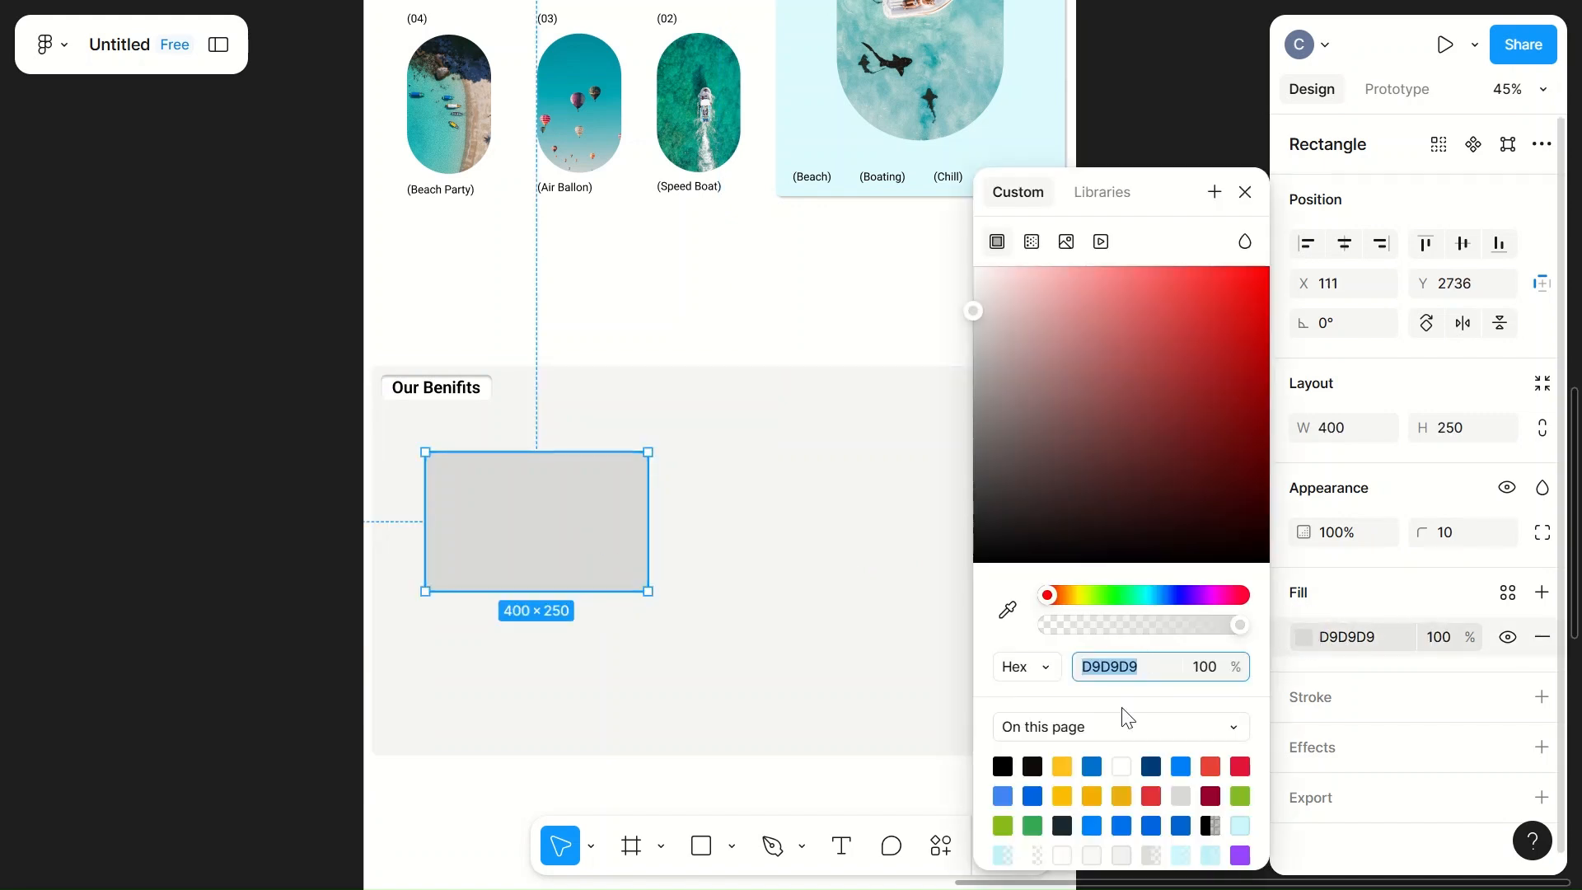
{"action": "left_click", "coordinate": [1122, 765]}
Step: Add a drop shadow with X 2 and Y 2 to the white card
{"action": "left_click", "coordinate": [1318, 764]}
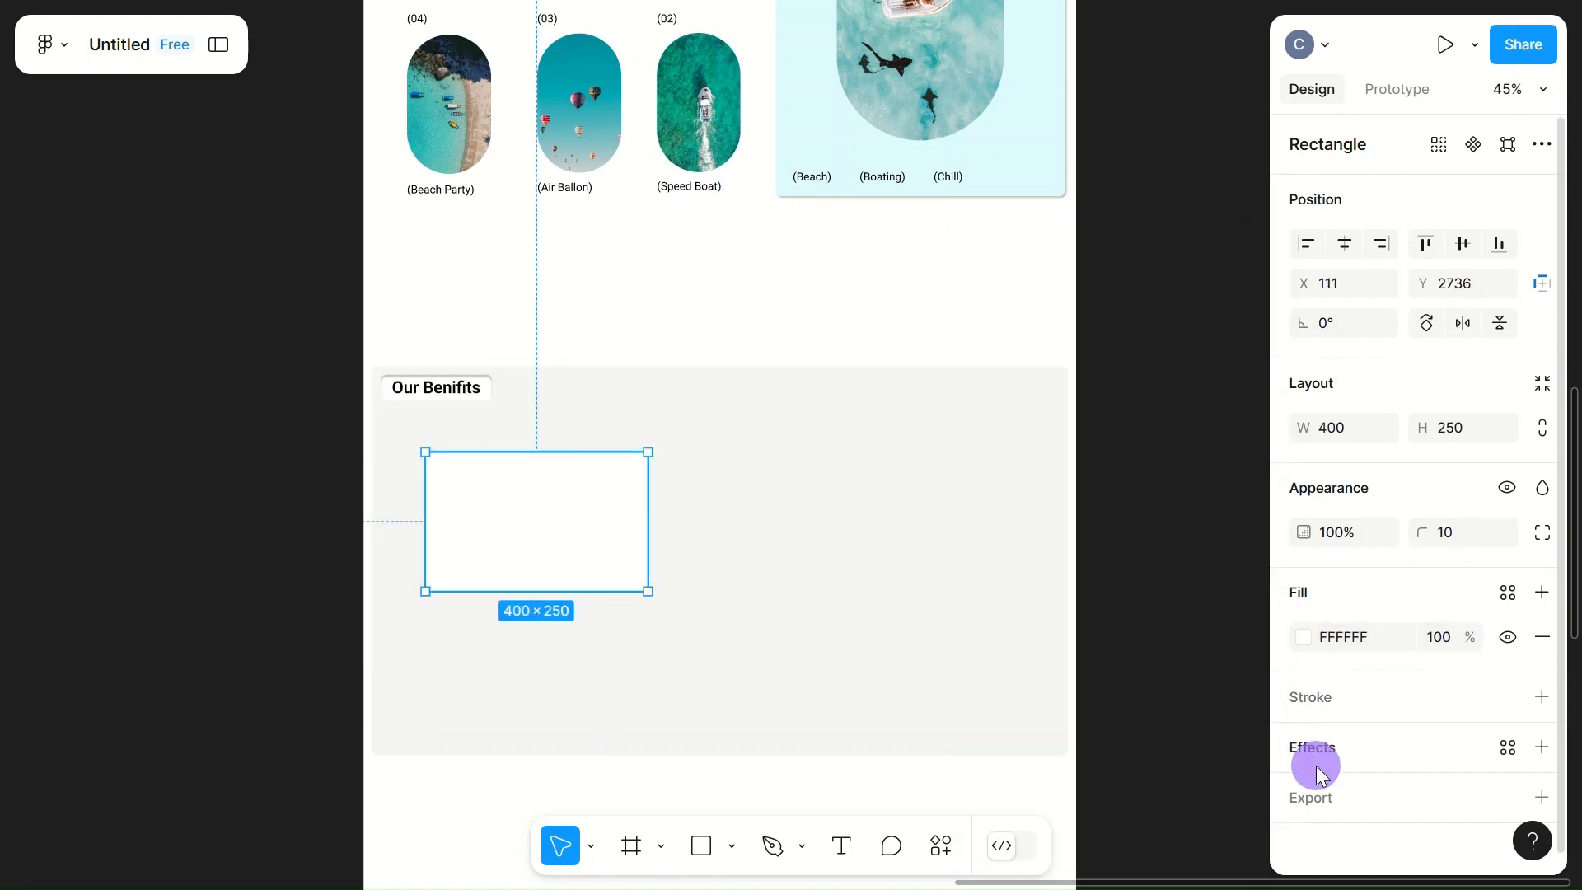
{"action": "left_click", "coordinate": [1318, 758]}
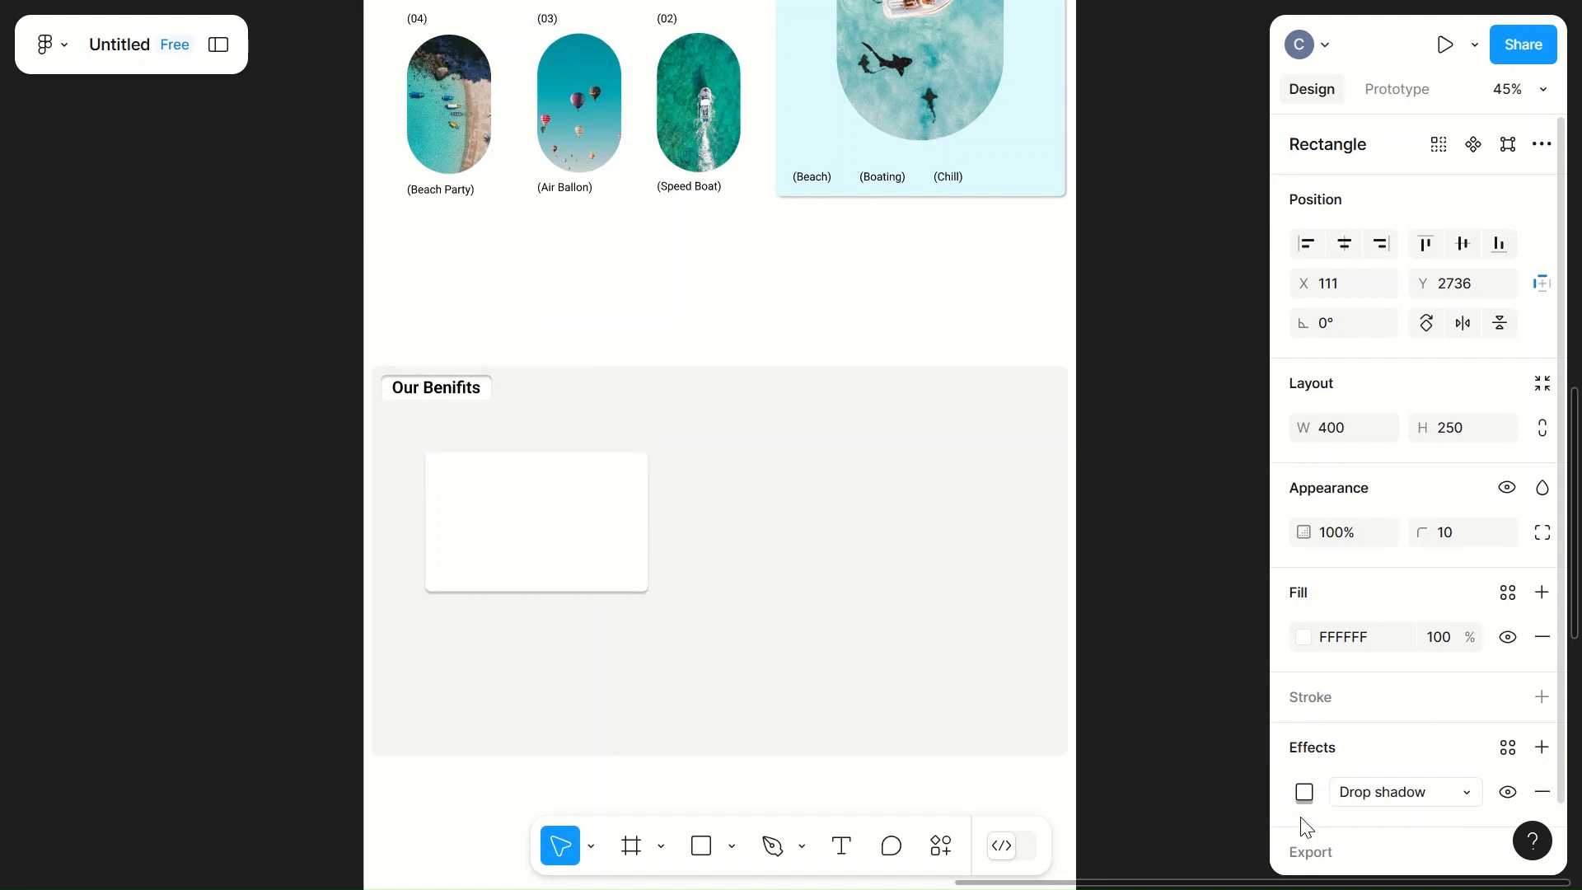
{"action": "left_click", "coordinate": [1305, 792]}
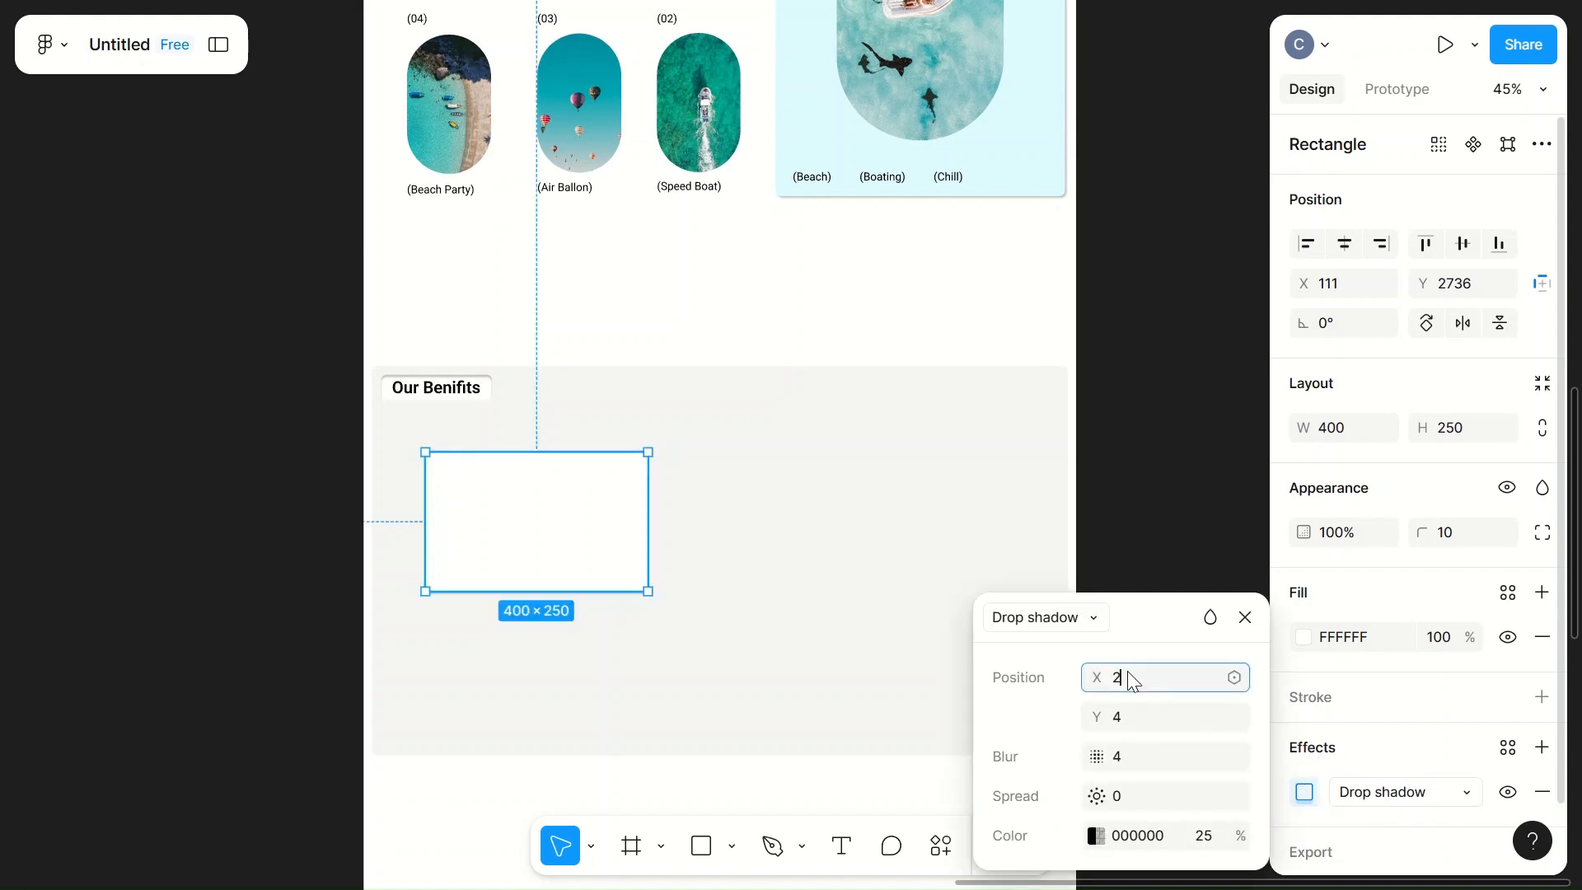
{"action": "left_click", "coordinate": [1130, 714]}
{"action": "type", "text": "2"}
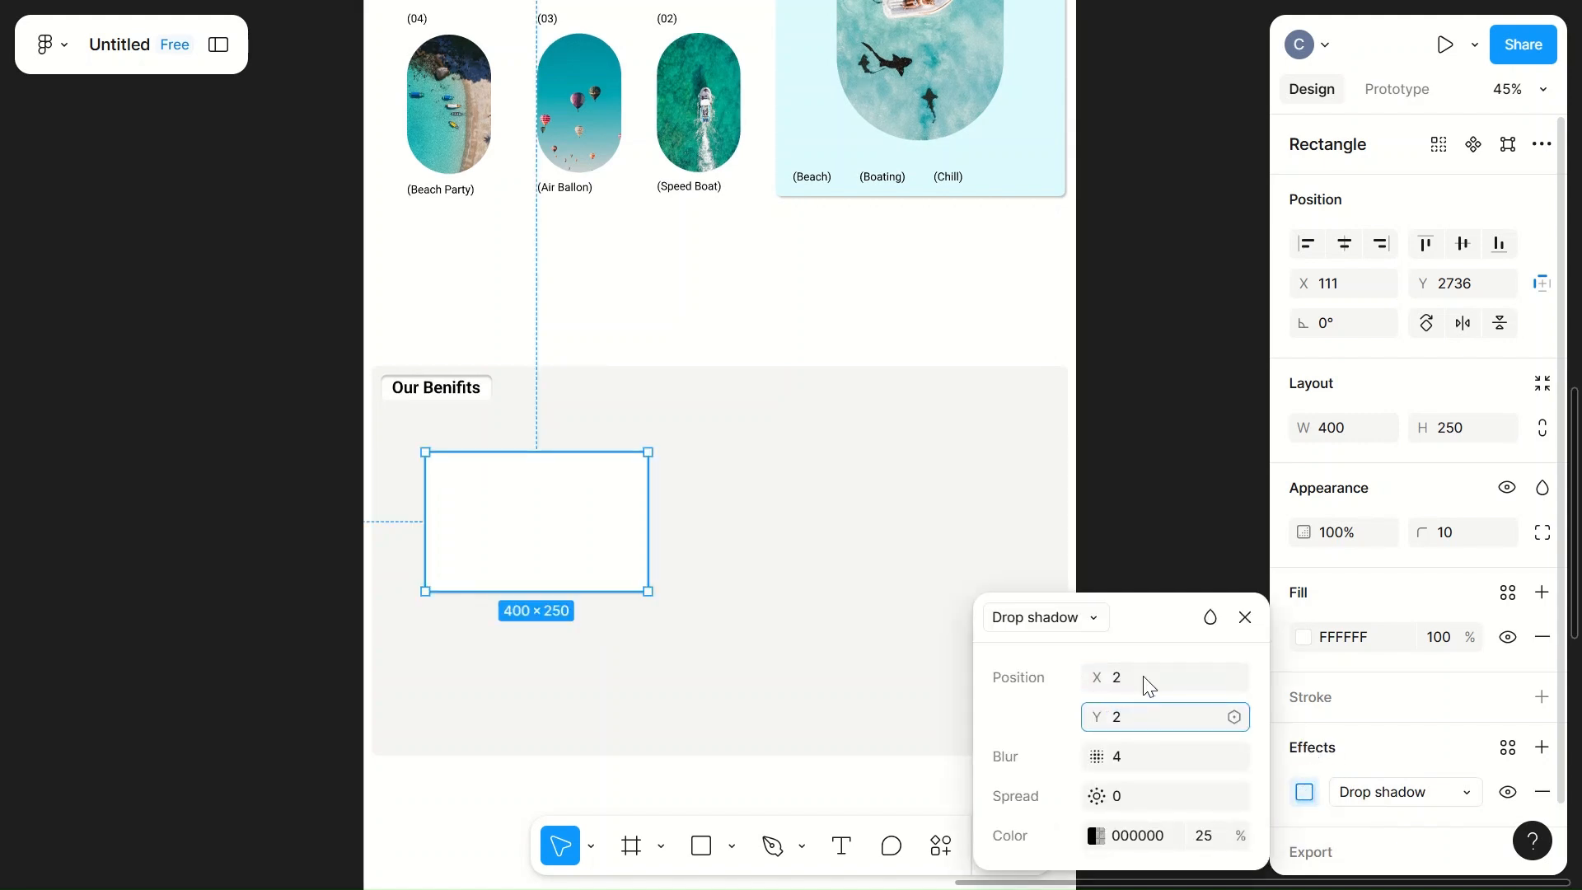
{"action": "left_click", "coordinate": [834, 506]}
Step: Make three copies of the white card across the grey section and move the original to about X 112, Y 2696
{"action": "left_click", "coordinate": [569, 555]}
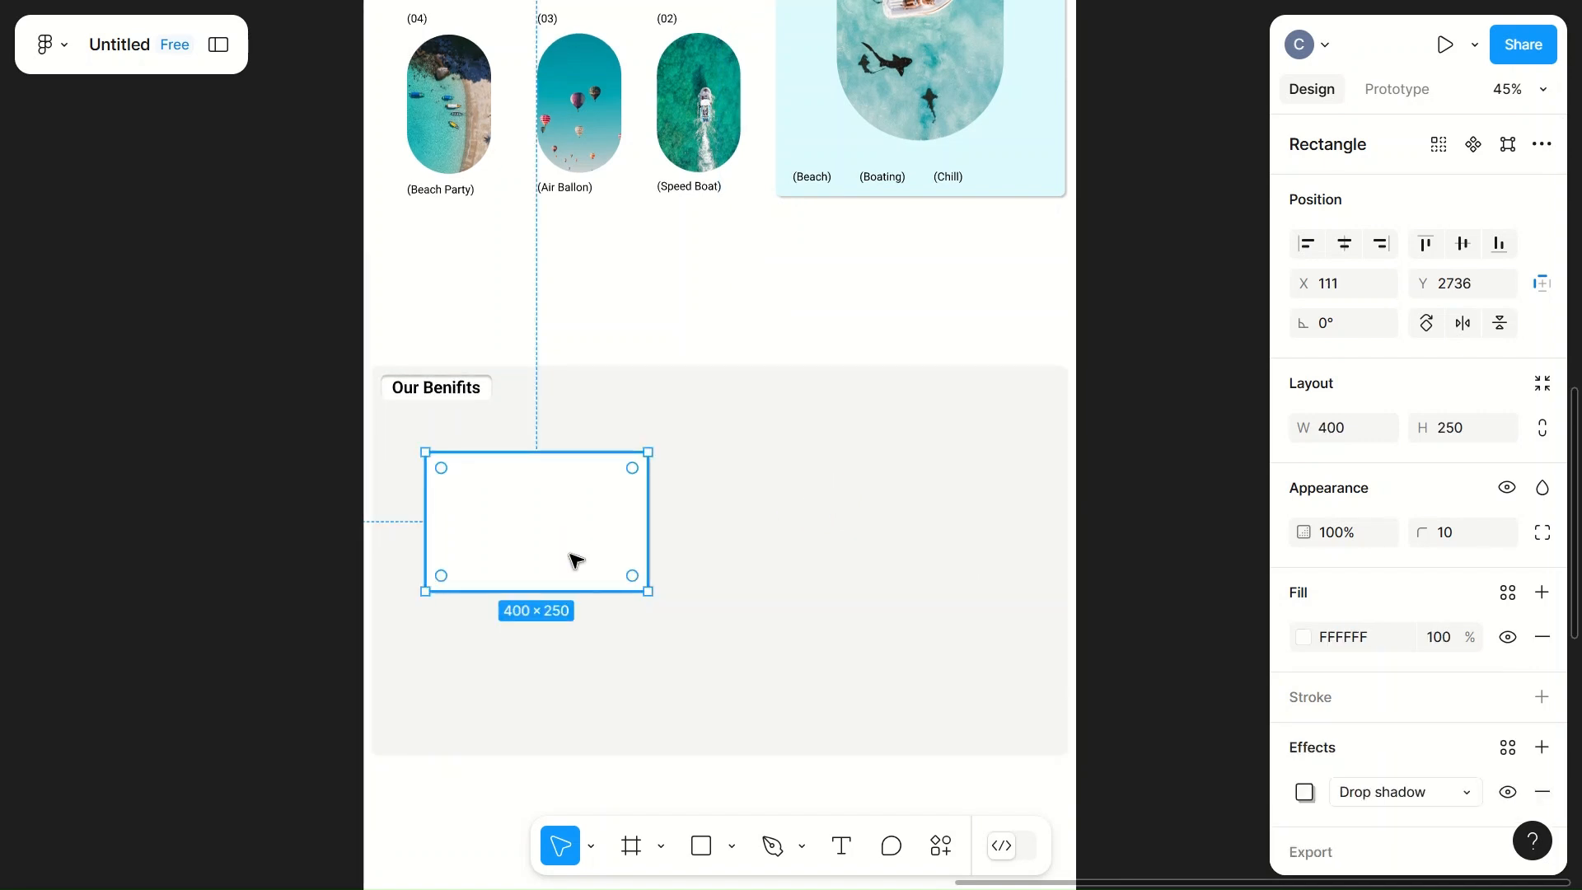
{"action": "left_click_drag", "start_coordinate": [551, 537], "coordinate": [876, 519]}
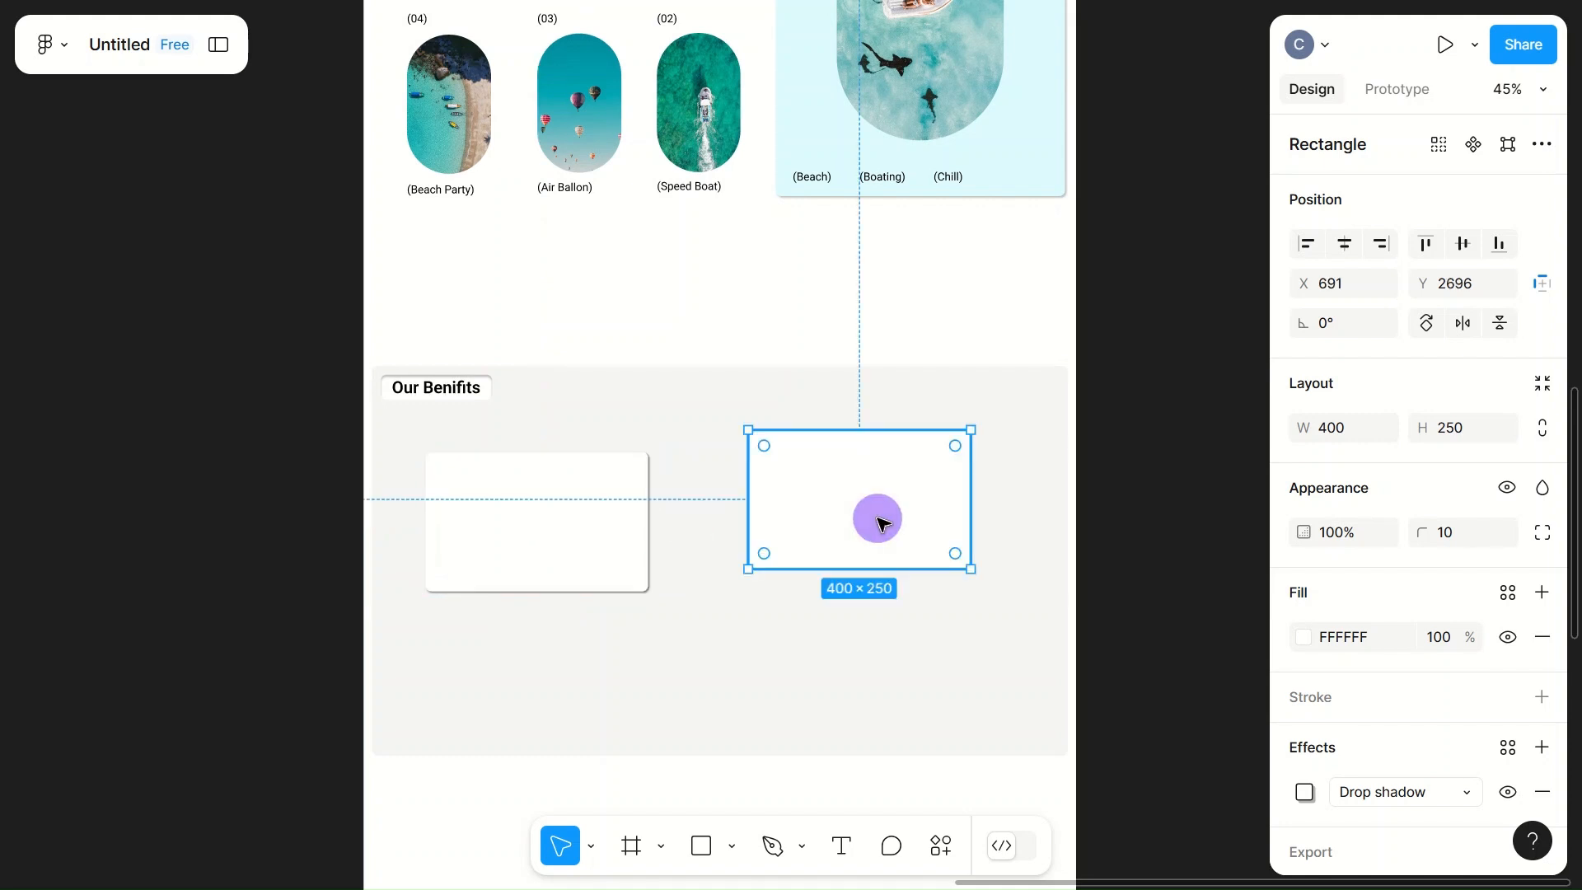
{"action": "left_click_drag", "start_coordinate": [590, 541], "coordinate": [829, 669]}
{"action": "left_click_drag", "start_coordinate": [534, 537], "coordinate": [572, 506]}
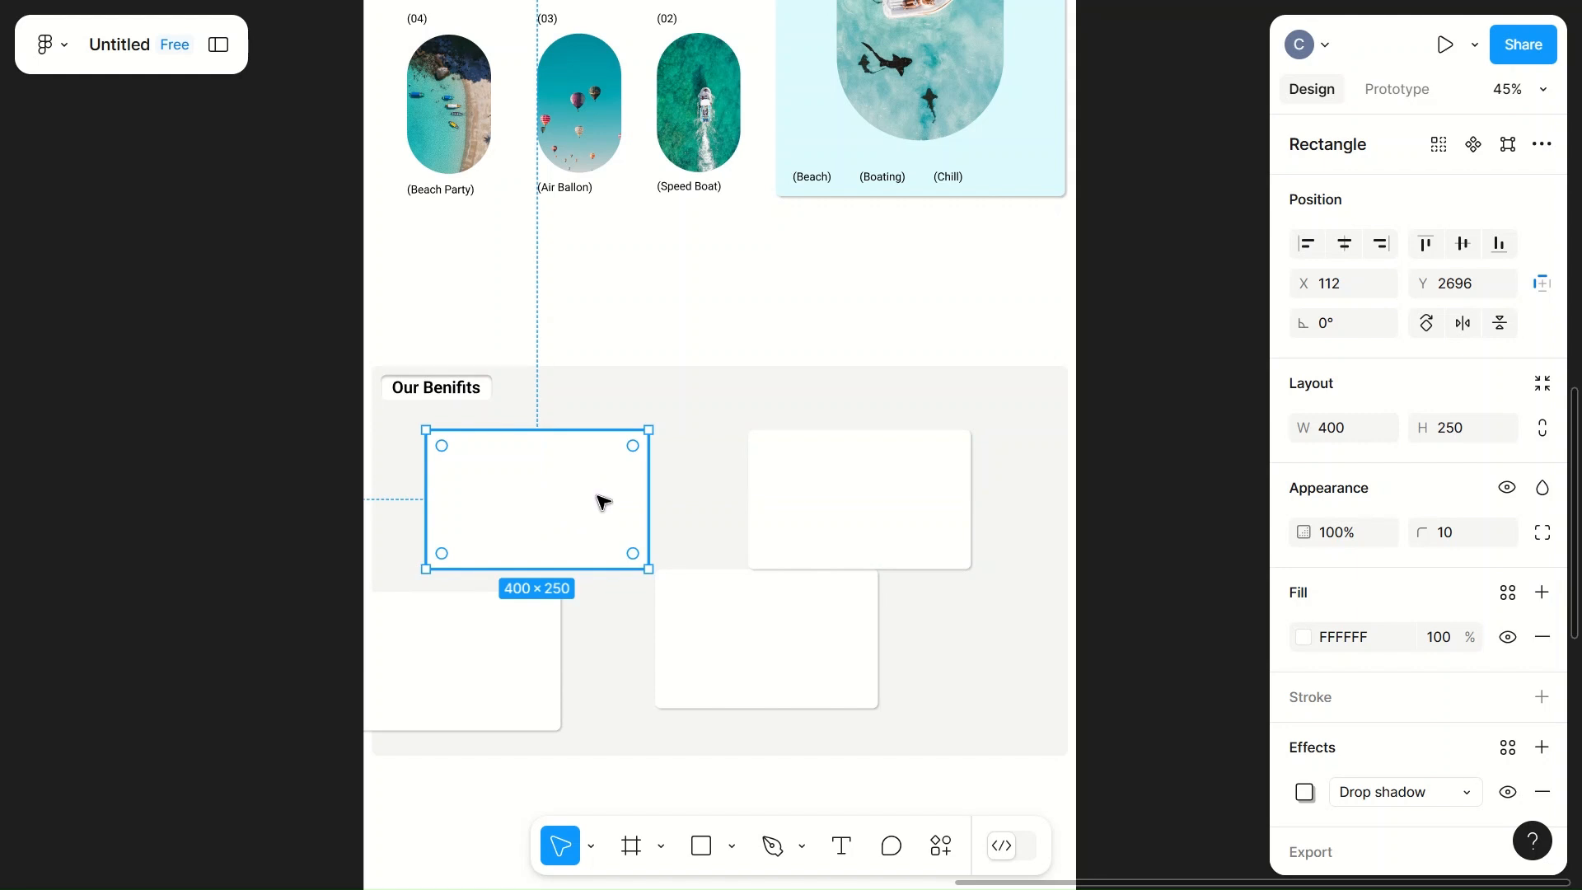
Step: Move the white card below the upper-right one to about X 841, Y 3000
{"action": "left_click", "coordinate": [851, 476]}
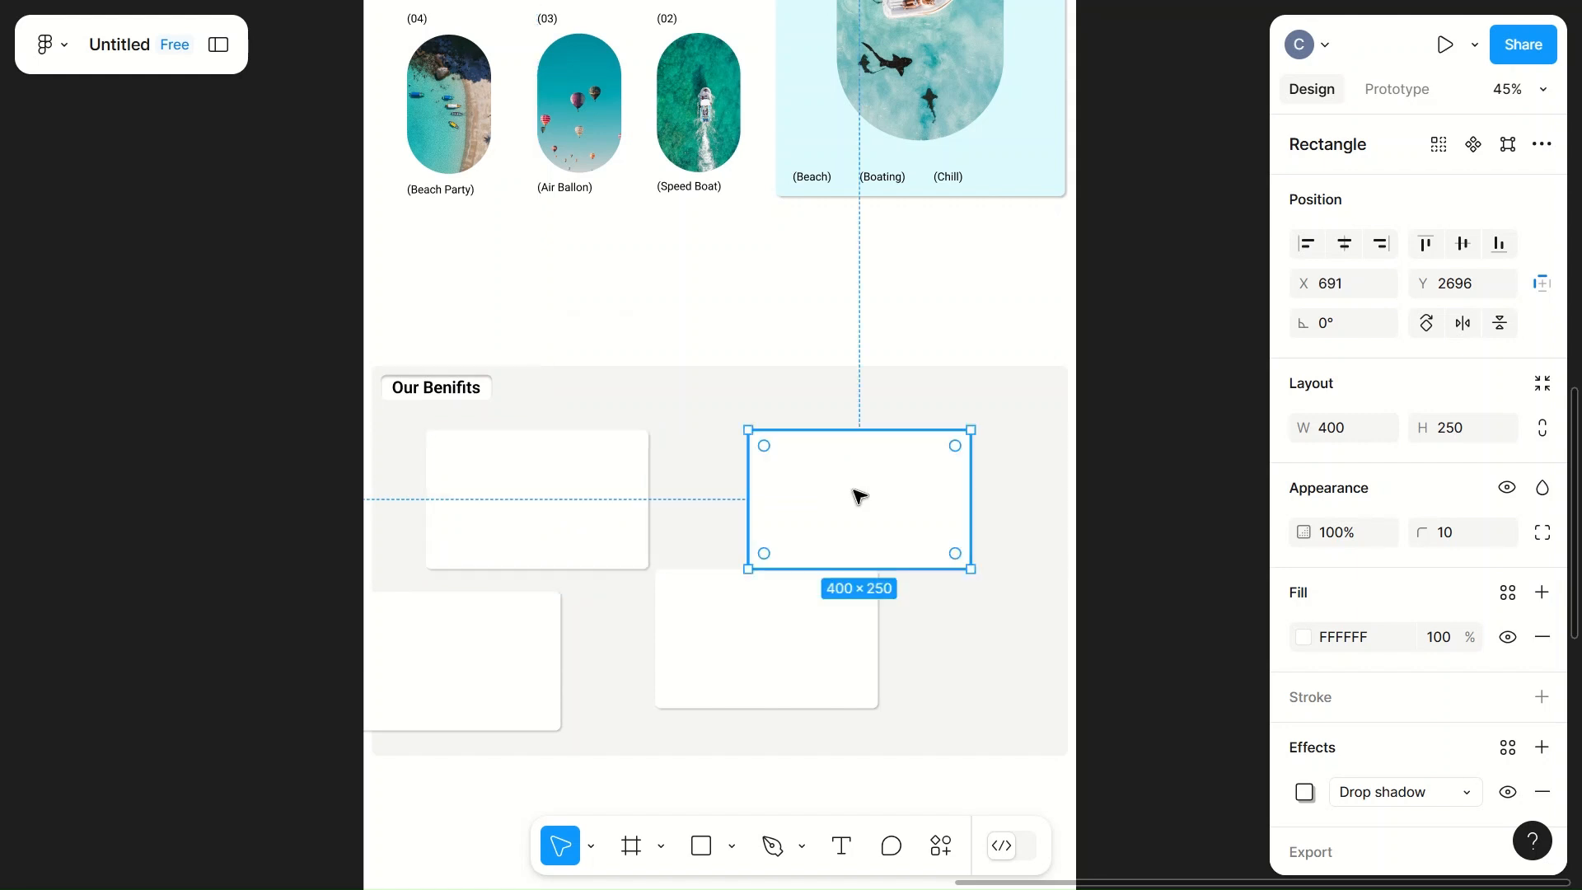
{"action": "left_click", "coordinate": [759, 660]}
{"action": "left_click_drag", "start_coordinate": [795, 657], "coordinate": [966, 686]}
Step: Try to reshape the lower-right card by moving its upper-left corner point inward, and undo it
{"action": "double_click", "coordinate": [968, 688]}
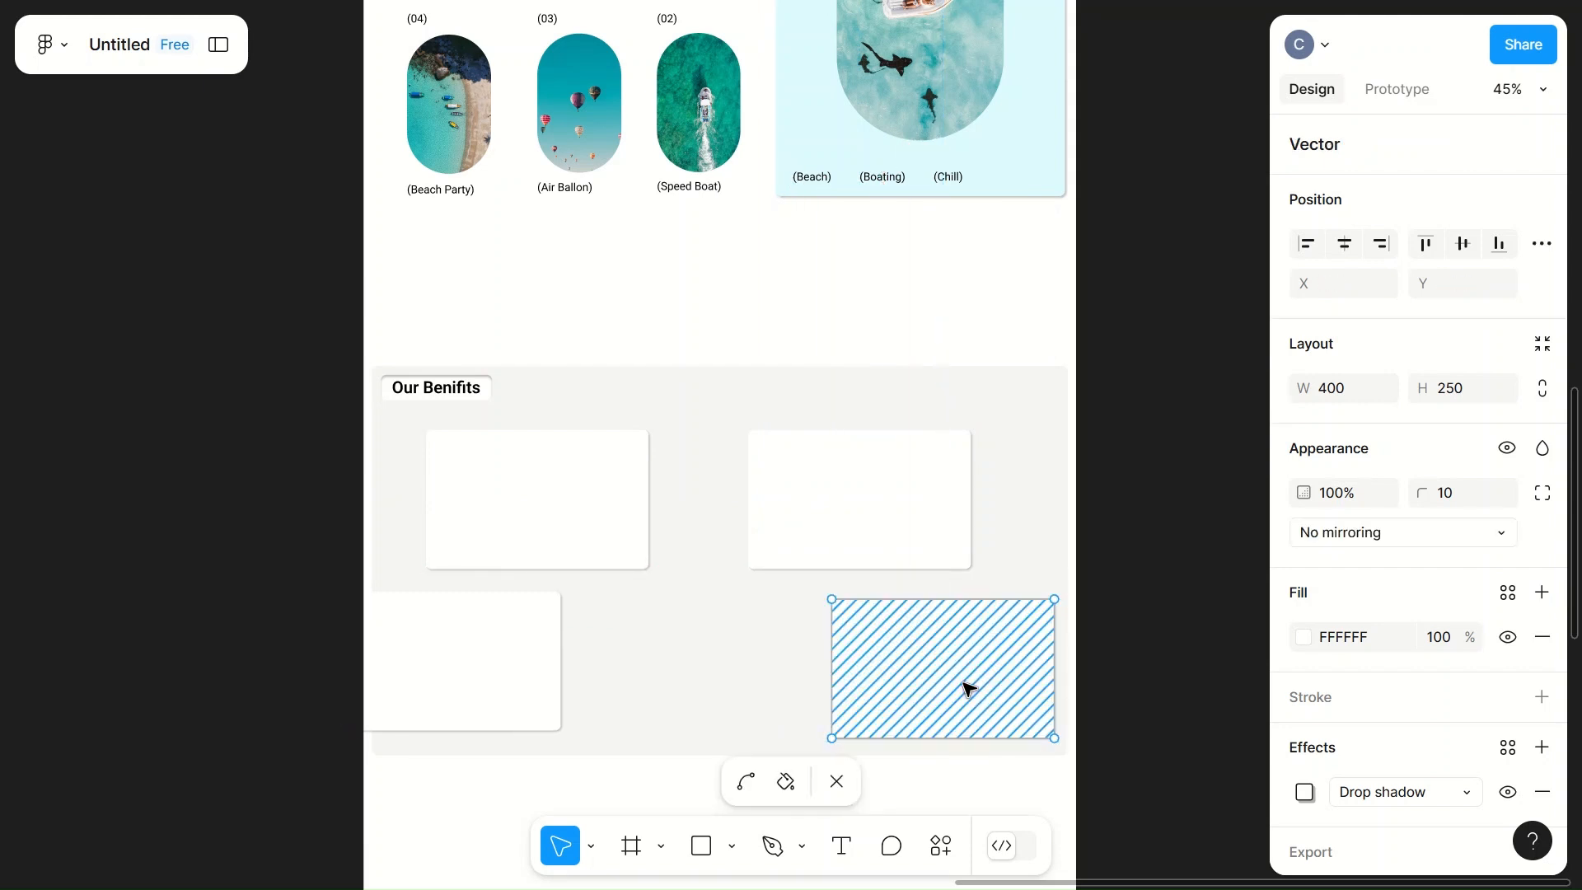
{"action": "left_click_drag", "start_coordinate": [833, 600], "coordinate": [861, 620]}
{"action": "key", "text": "ctrl+z"}
{"action": "key", "text": "Escape"}
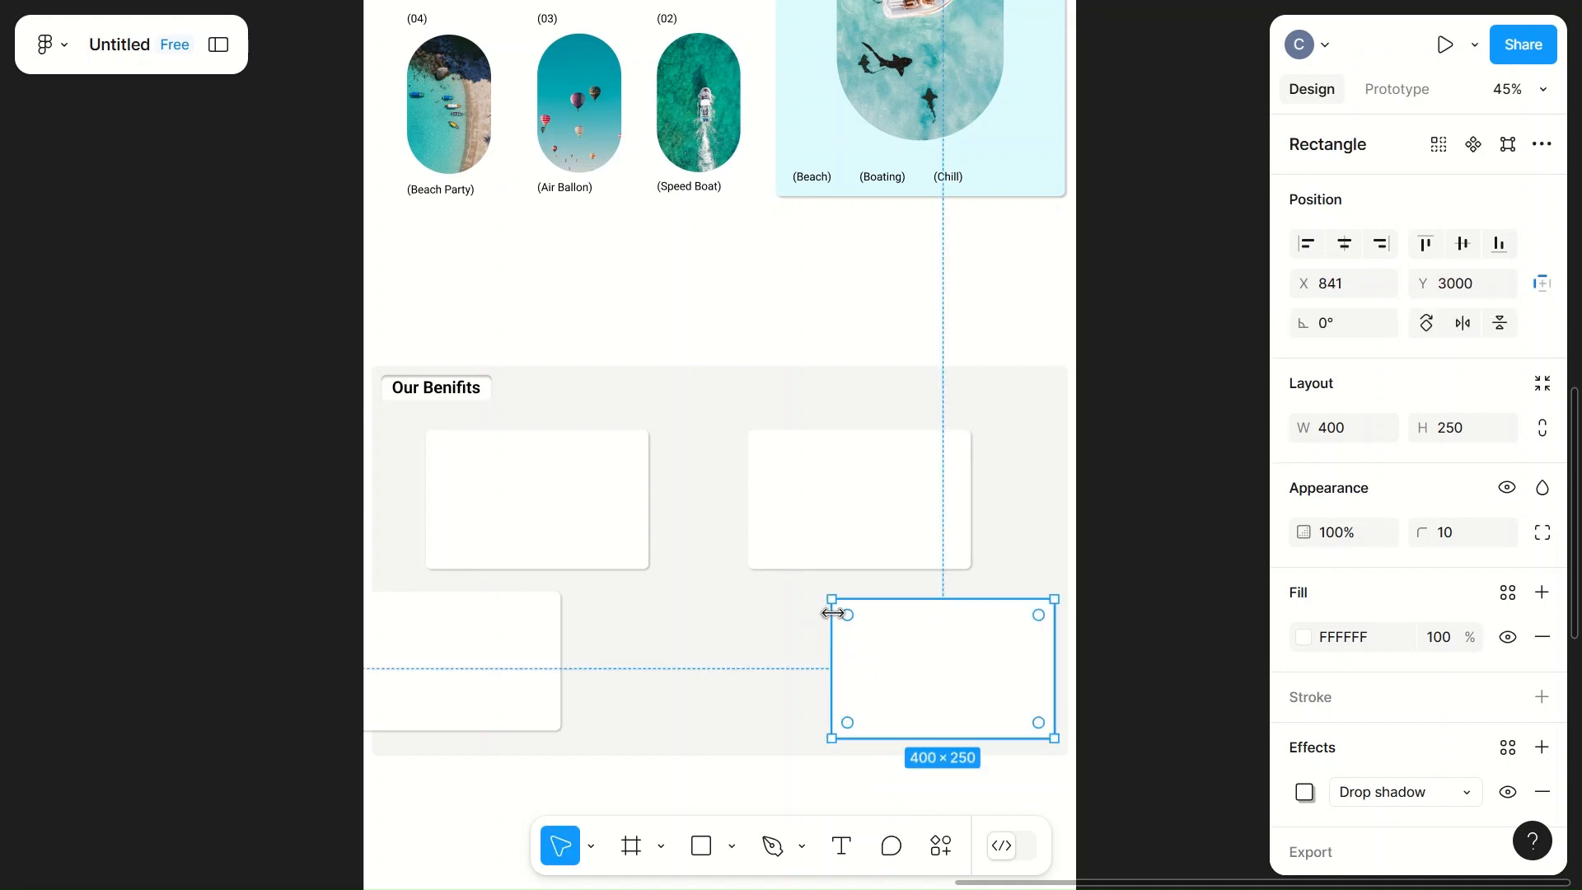
Step: Edit the lower-right card's vector shape, adding one anchor point on its upper edge and one on its left edge near the upper-left corner
{"action": "double_click", "coordinate": [865, 662]}
{"action": "mouse_move", "coordinate": [831, 670]}
{"action": "left_mouse_down"}
{"action": "mouse_move", "coordinate": [831, 635]}
{"action": "mouse_move", "coordinate": [832, 649]}
{"action": "left_mouse_up"}
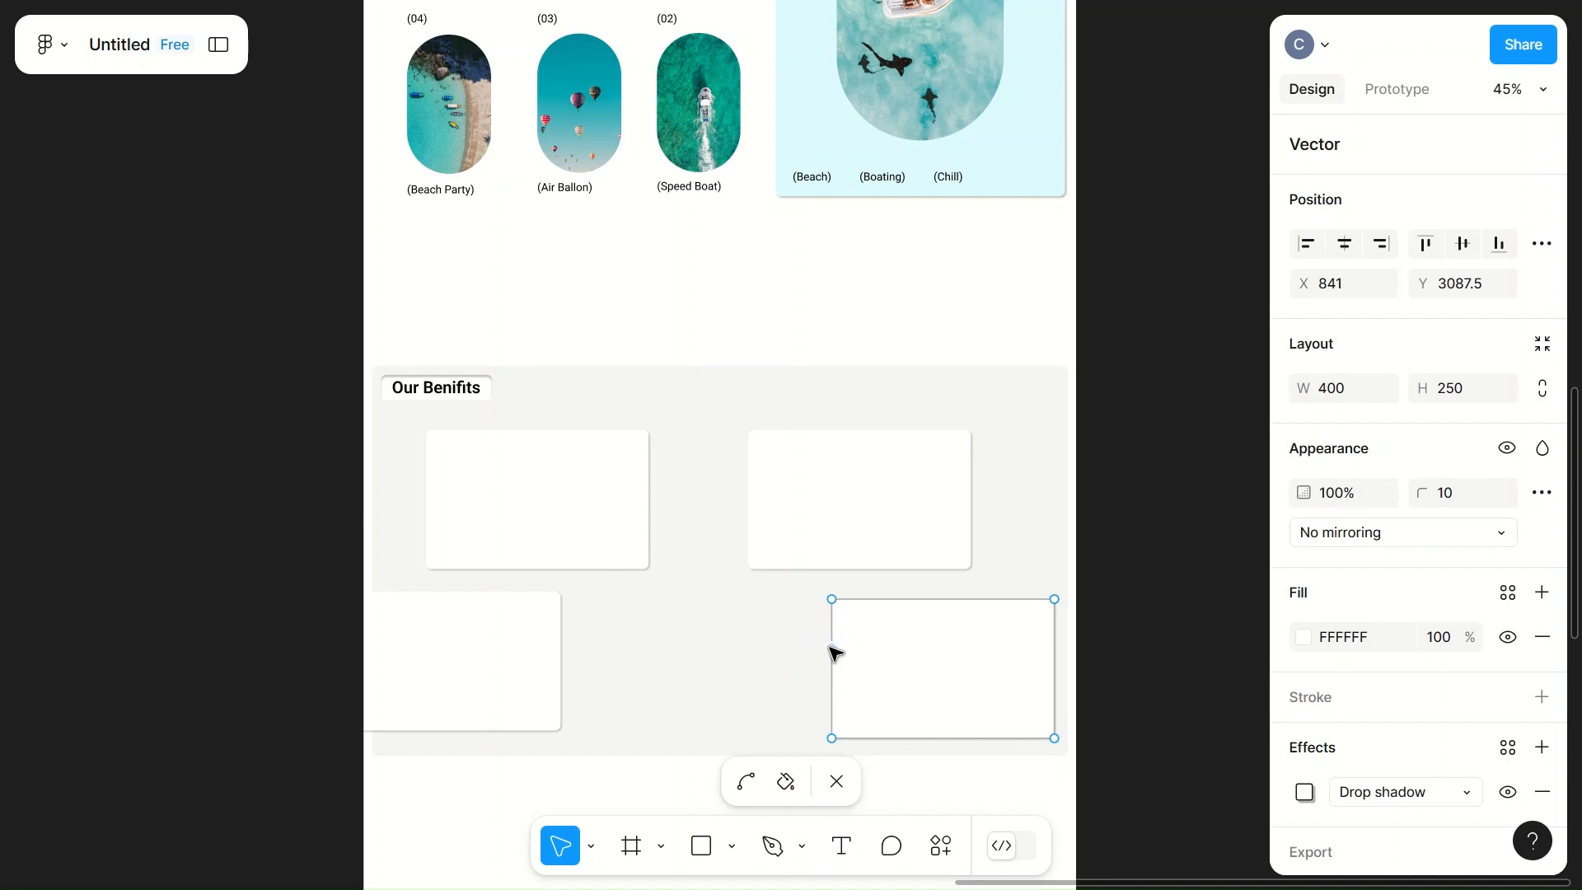
{"action": "left_click_drag", "start_coordinate": [928, 602], "coordinate": [884, 602]}
{"action": "double_click", "coordinate": [834, 600]}
{"action": "double_click", "coordinate": [872, 636]}
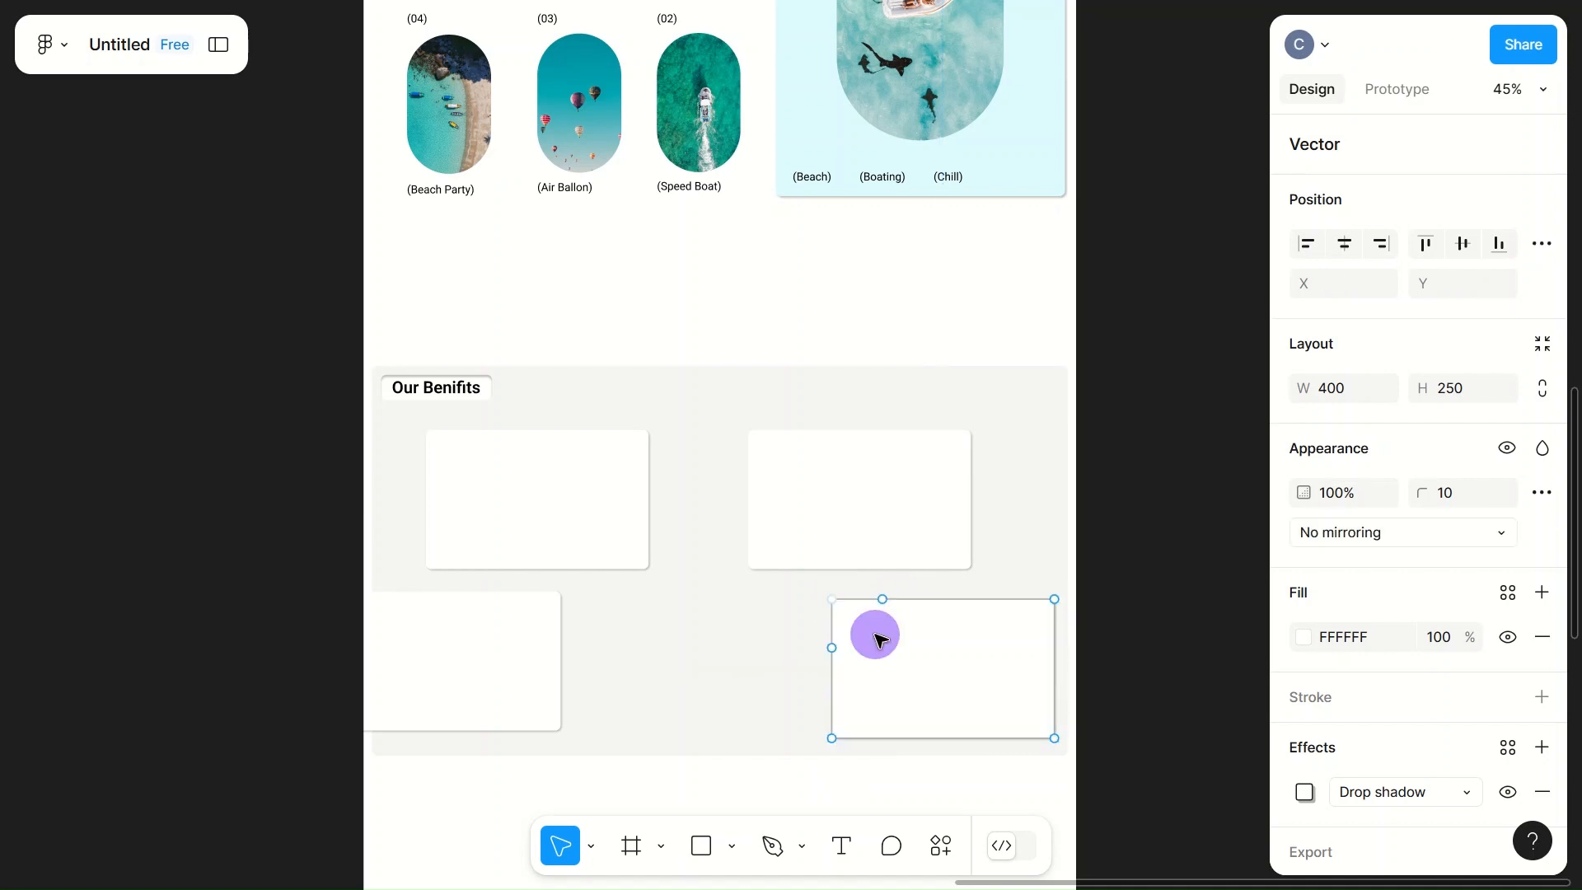
{"action": "scroll", "coordinate": [845, 652], "scroll_direction": "up", "scroll_amount": 10}
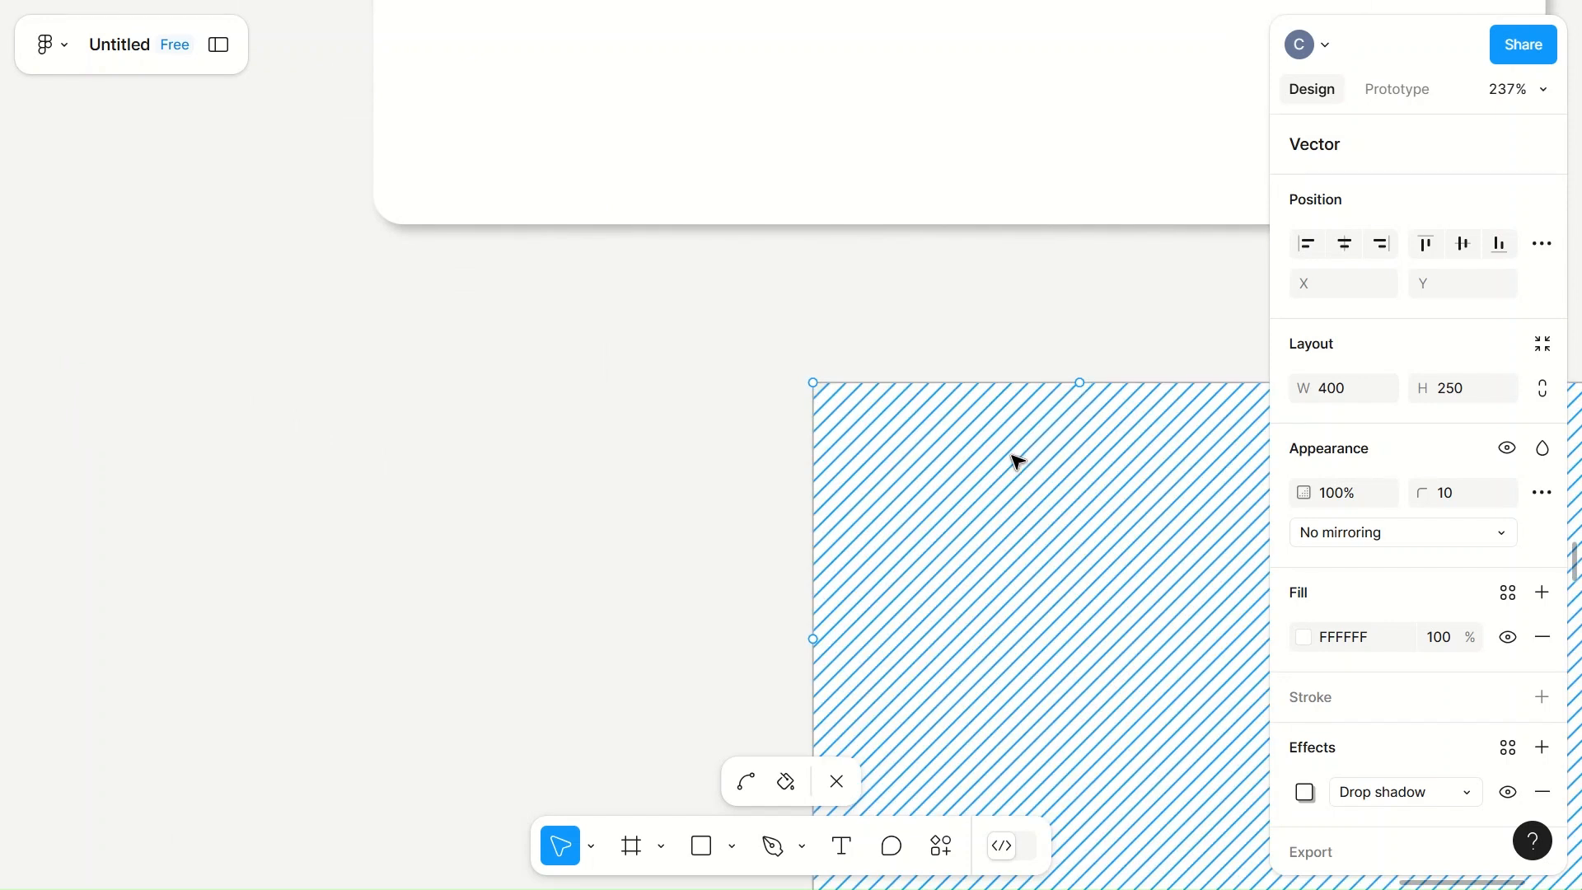
{"action": "left_click_drag", "start_coordinate": [814, 642], "coordinate": [815, 648]}
{"action": "scroll", "coordinate": [968, 630], "scroll_direction": "down", "scroll_amount": 4}
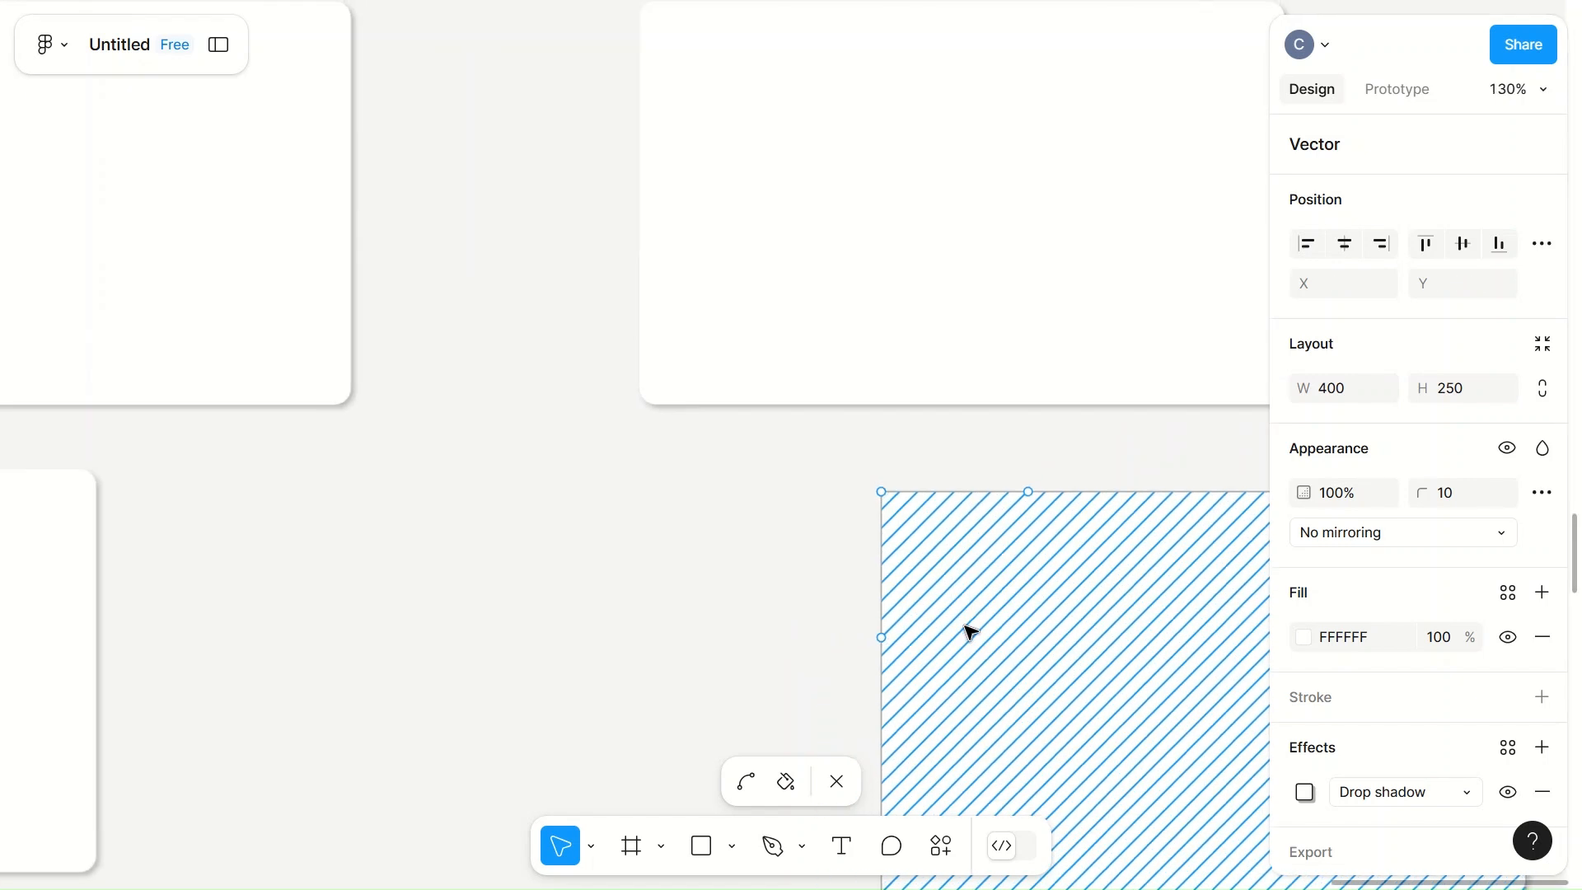
Step: Move the lower-right card's upper-left corner point inward, in line with the two added points, to form a bevel, and finish shape editing
{"action": "left_click", "coordinate": [882, 495]}
{"action": "left_click_drag", "start_coordinate": [883, 496], "coordinate": [959, 568]}
{"action": "left_click", "coordinate": [1084, 625]}
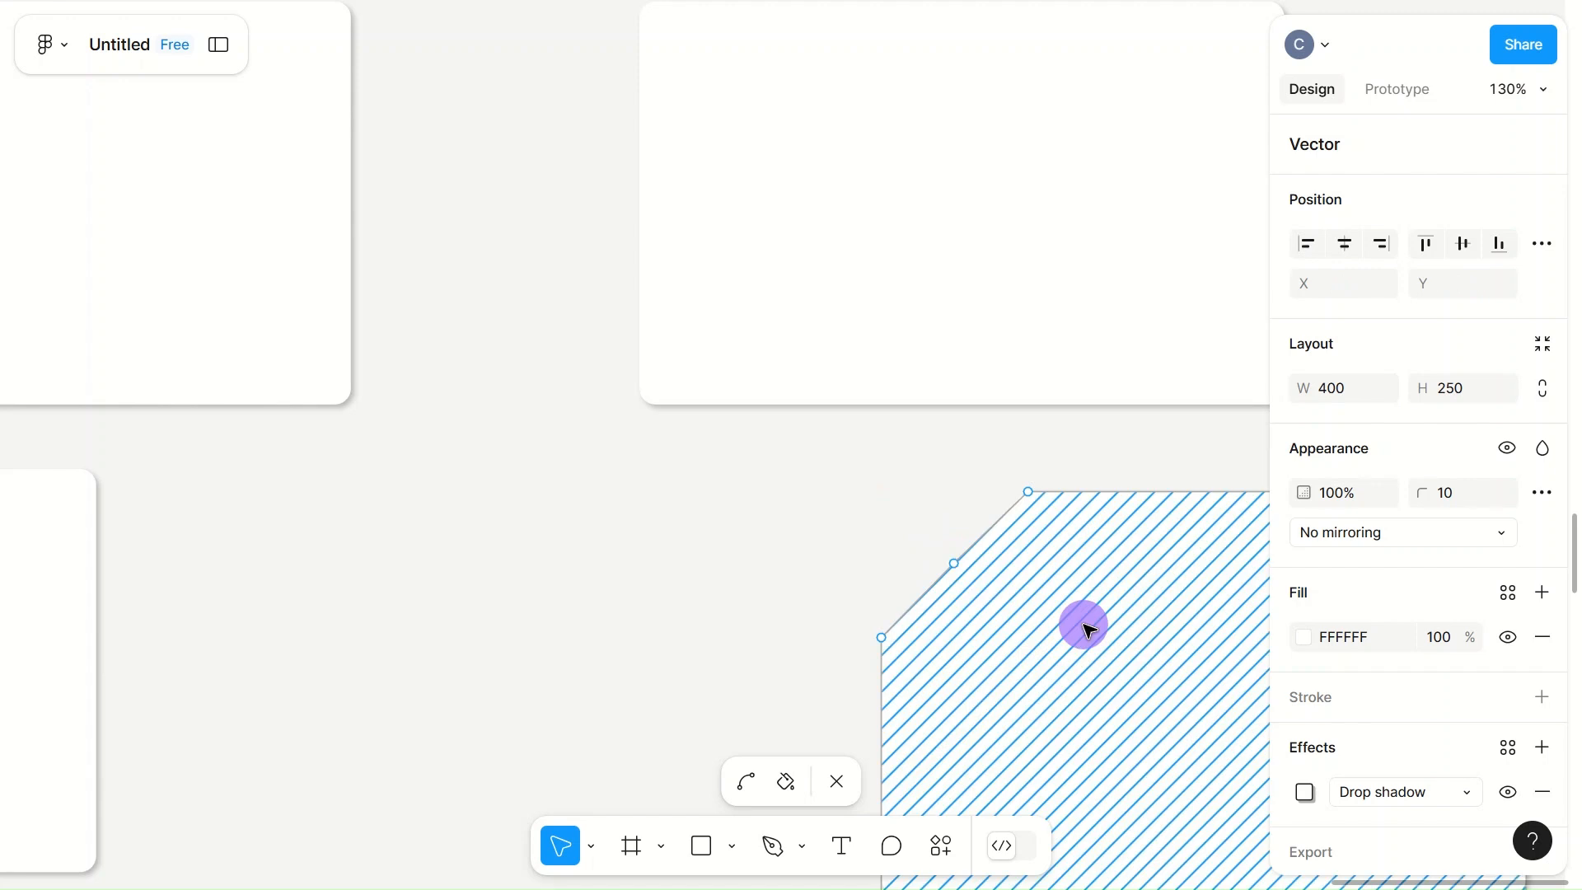
{"action": "scroll", "coordinate": [1084, 624], "scroll_direction": "down", "scroll_amount": 5}
{"action": "scroll", "coordinate": [875, 581], "scroll_direction": "right", "scroll_amount": 4}
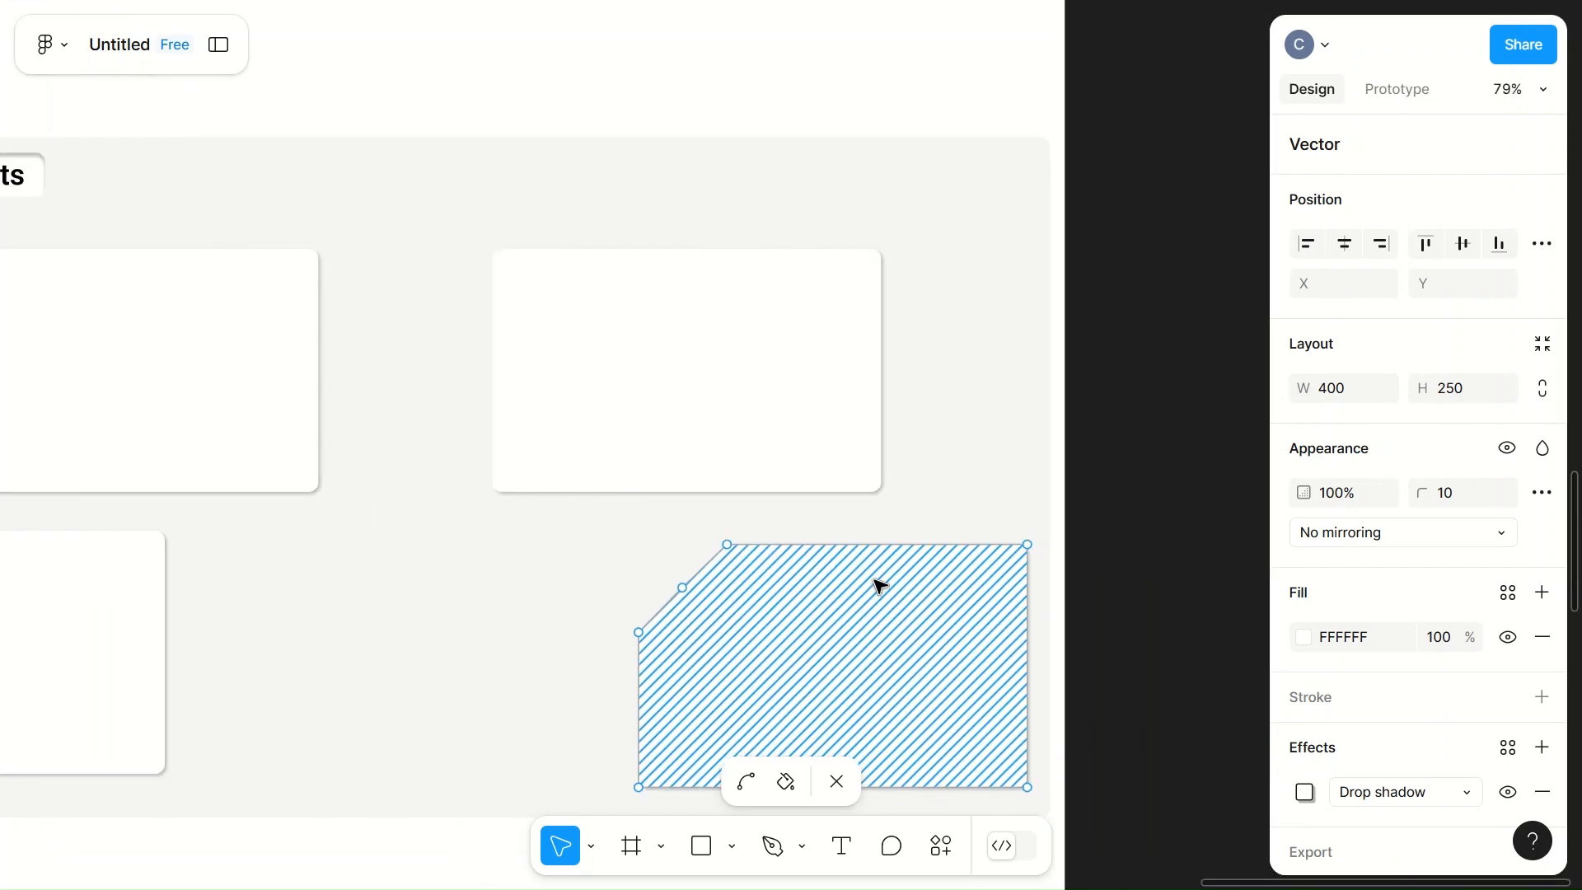
{"action": "left_click", "coordinate": [959, 514]}
{"action": "left_click", "coordinate": [922, 506]}
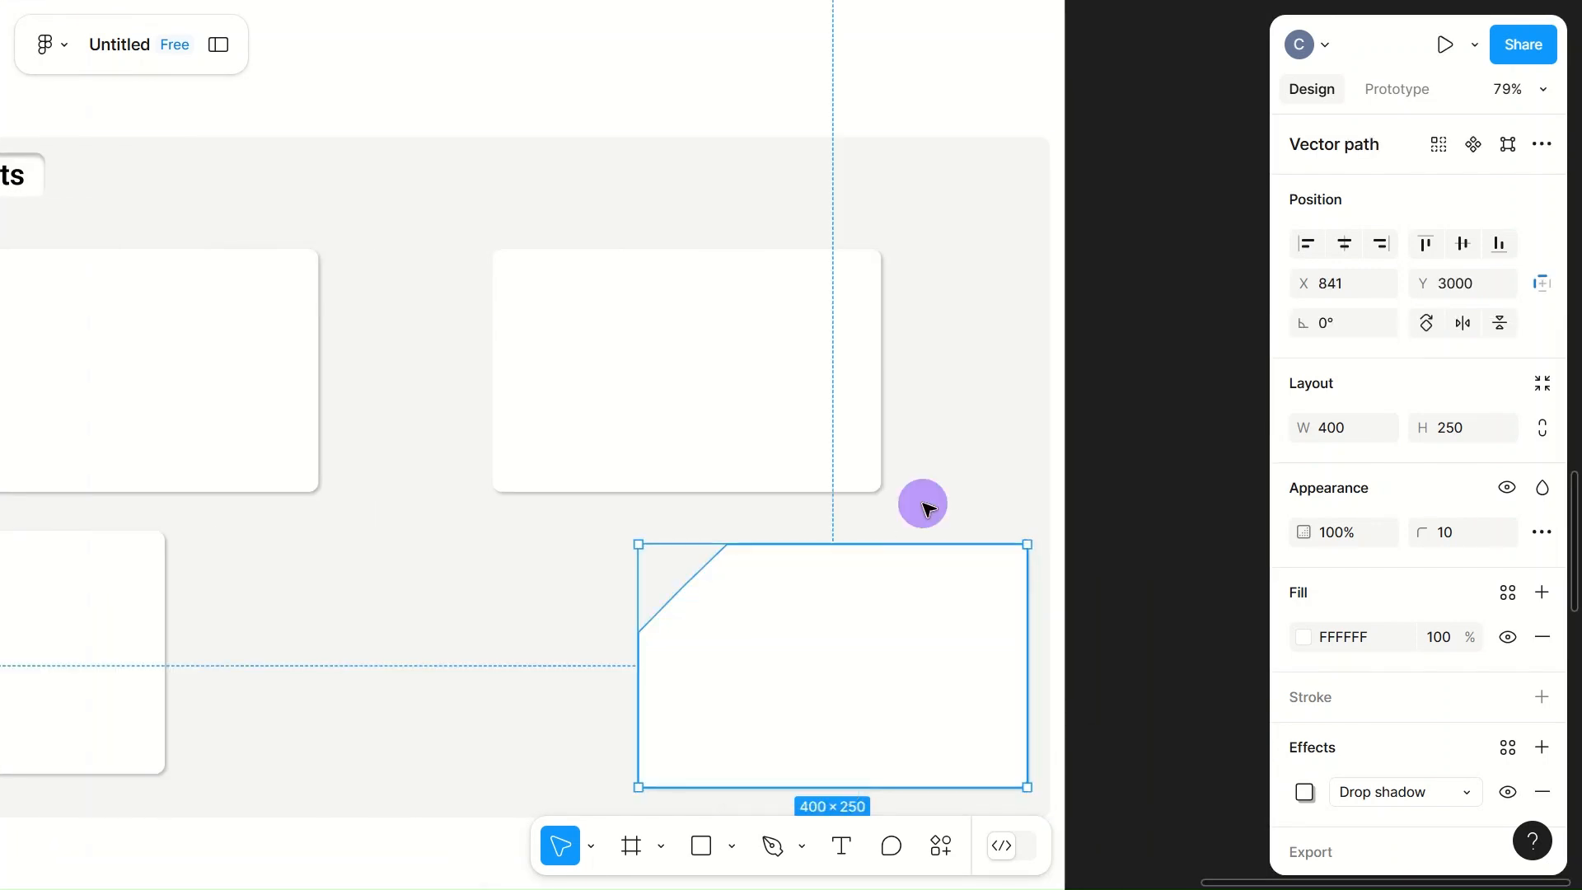
Step: Set the bevelled card's width and height to 200
{"action": "left_click", "coordinate": [1357, 427]}
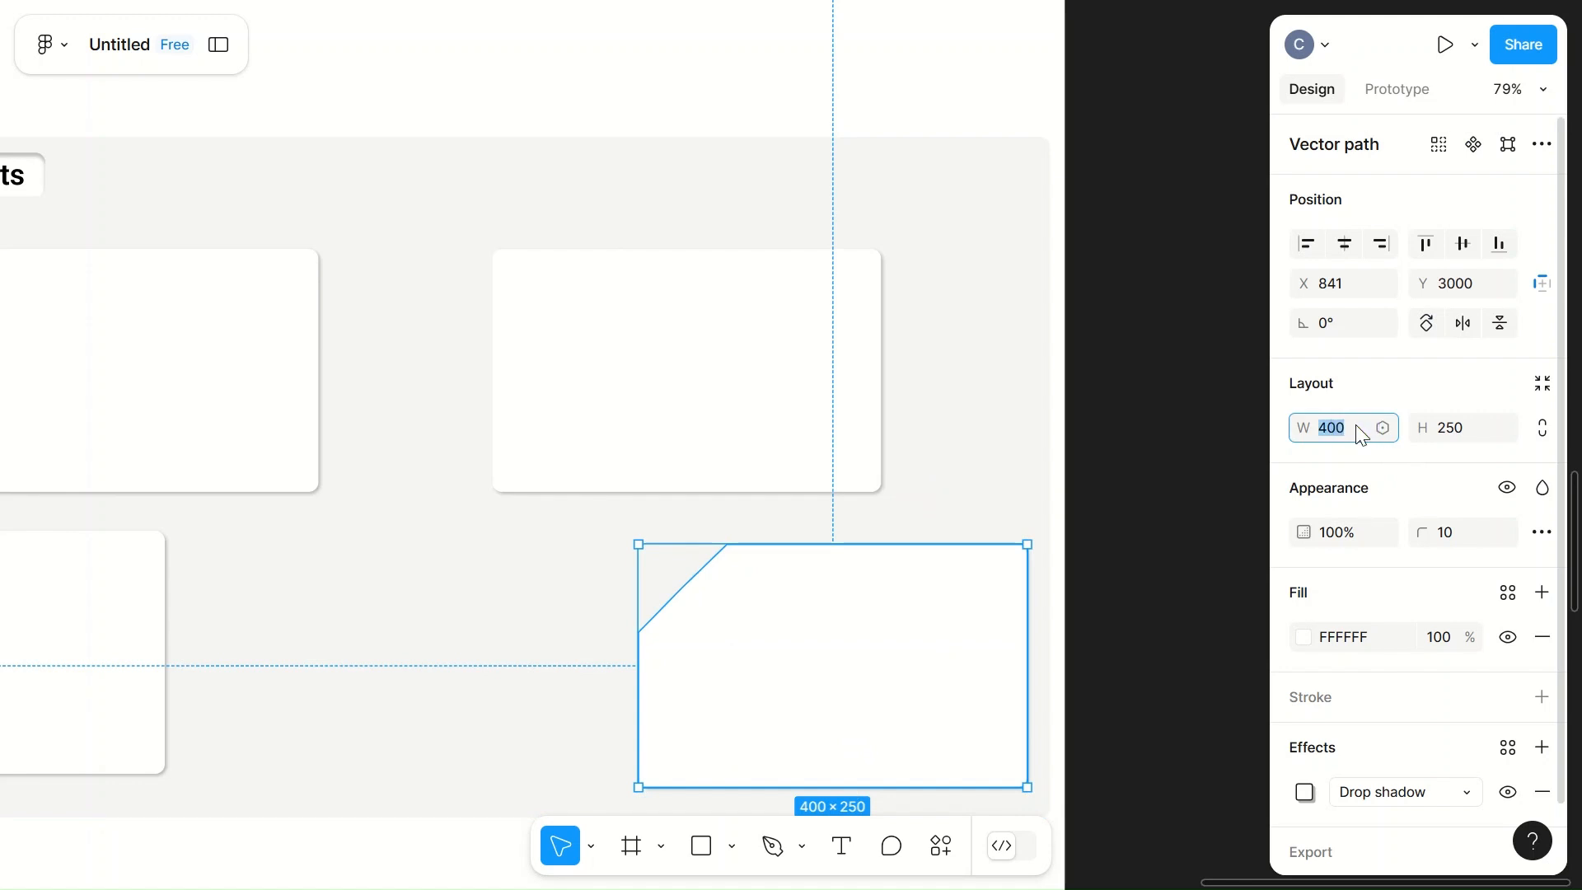
{"action": "type", "text": "200"}
{"action": "left_click", "coordinate": [947, 487]}
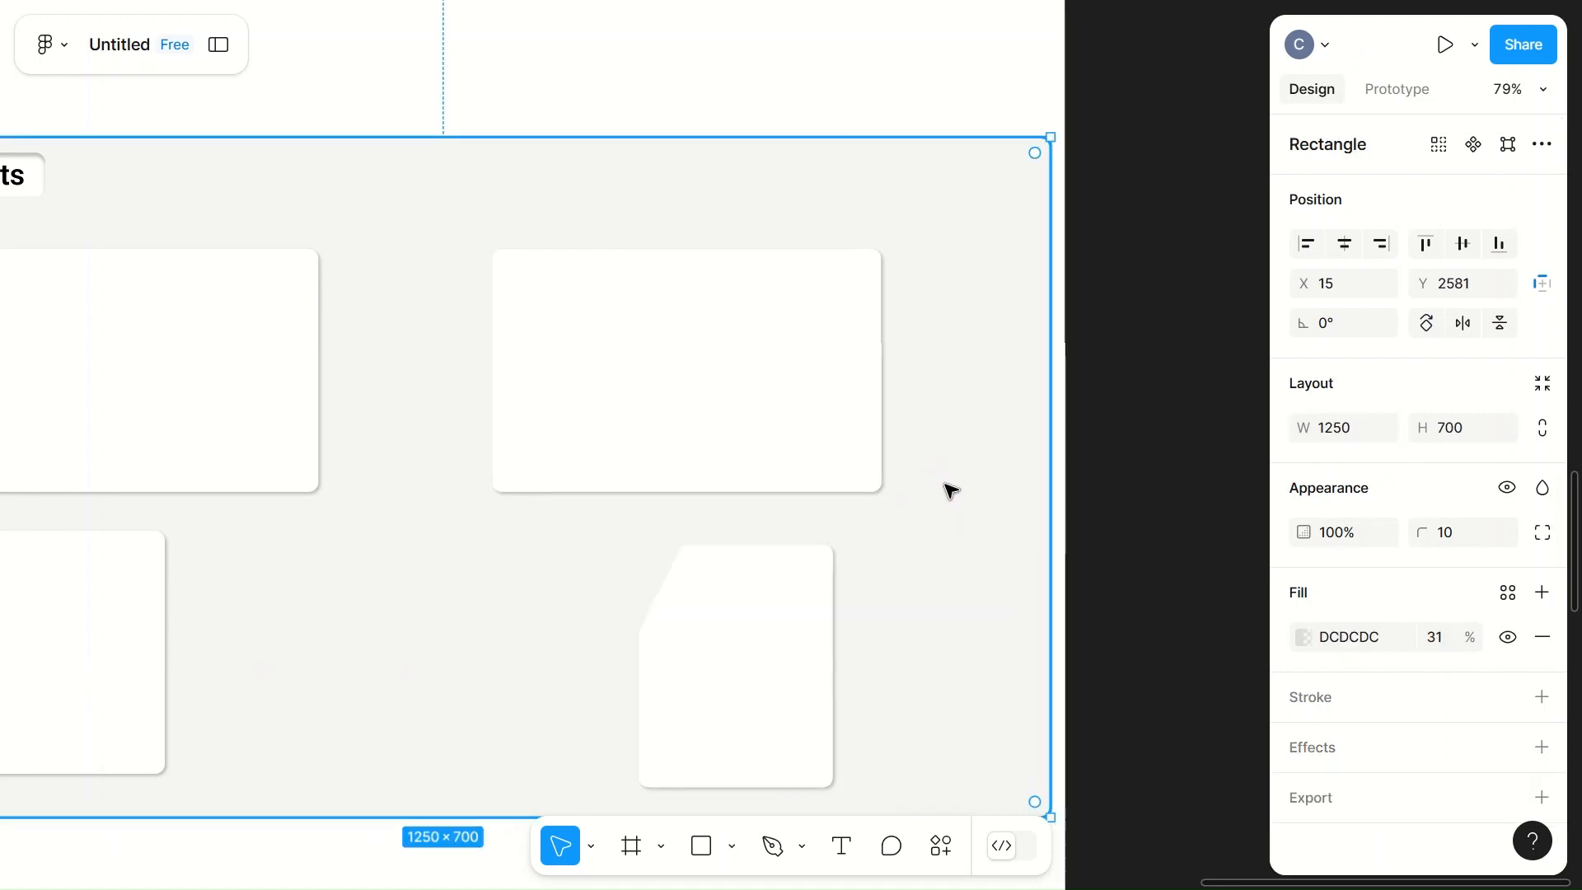
{"action": "left_click", "coordinate": [721, 689]}
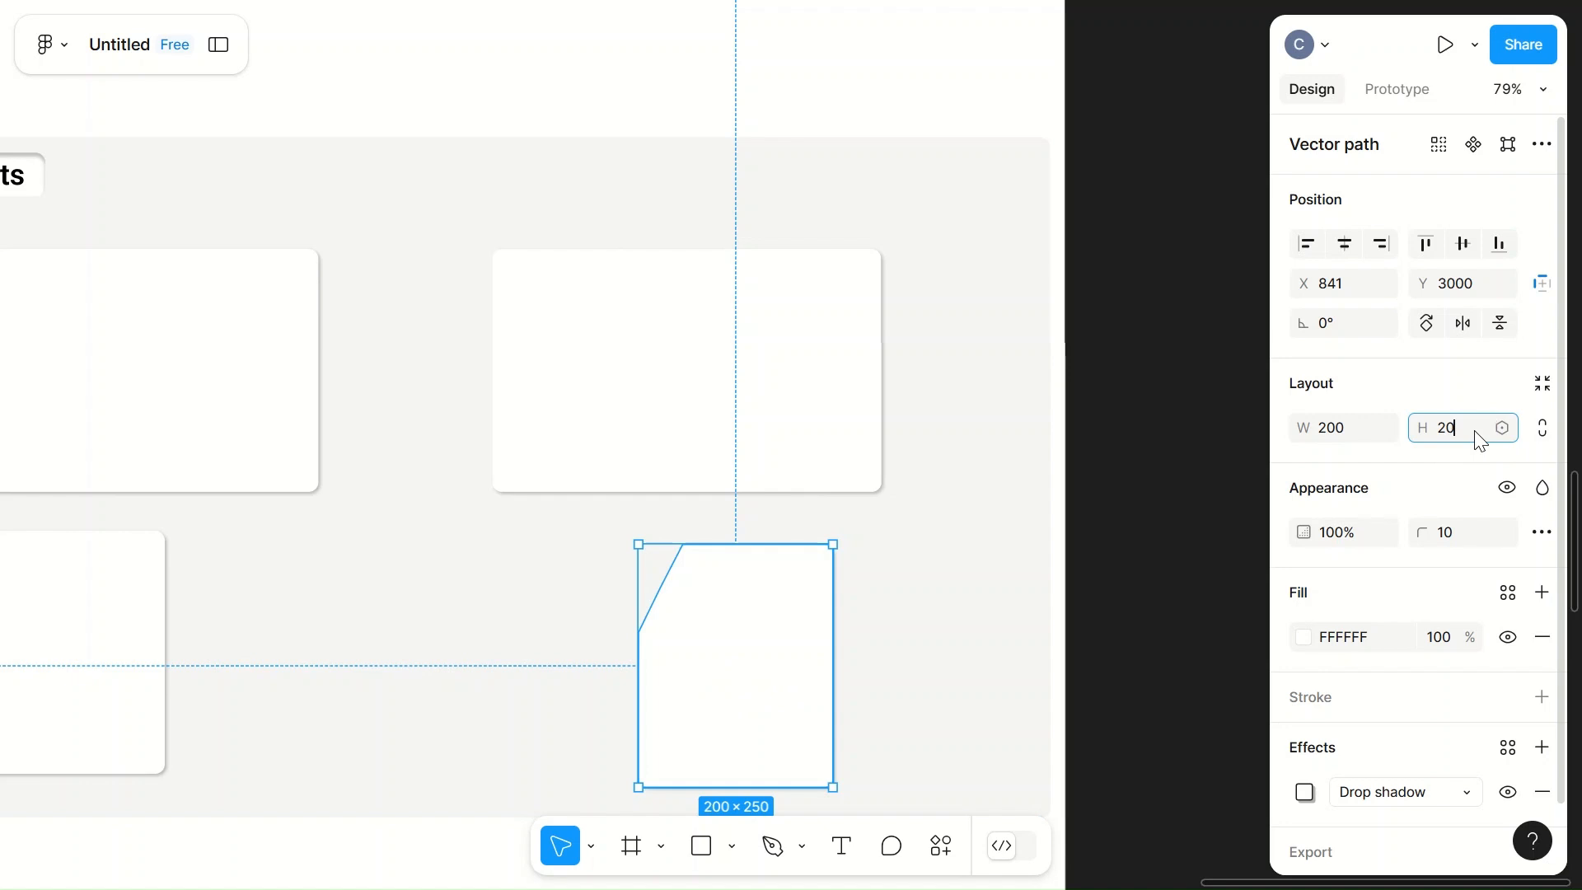
{"action": "left_click", "coordinate": [978, 583]}
{"action": "left_click", "coordinate": [770, 647]}
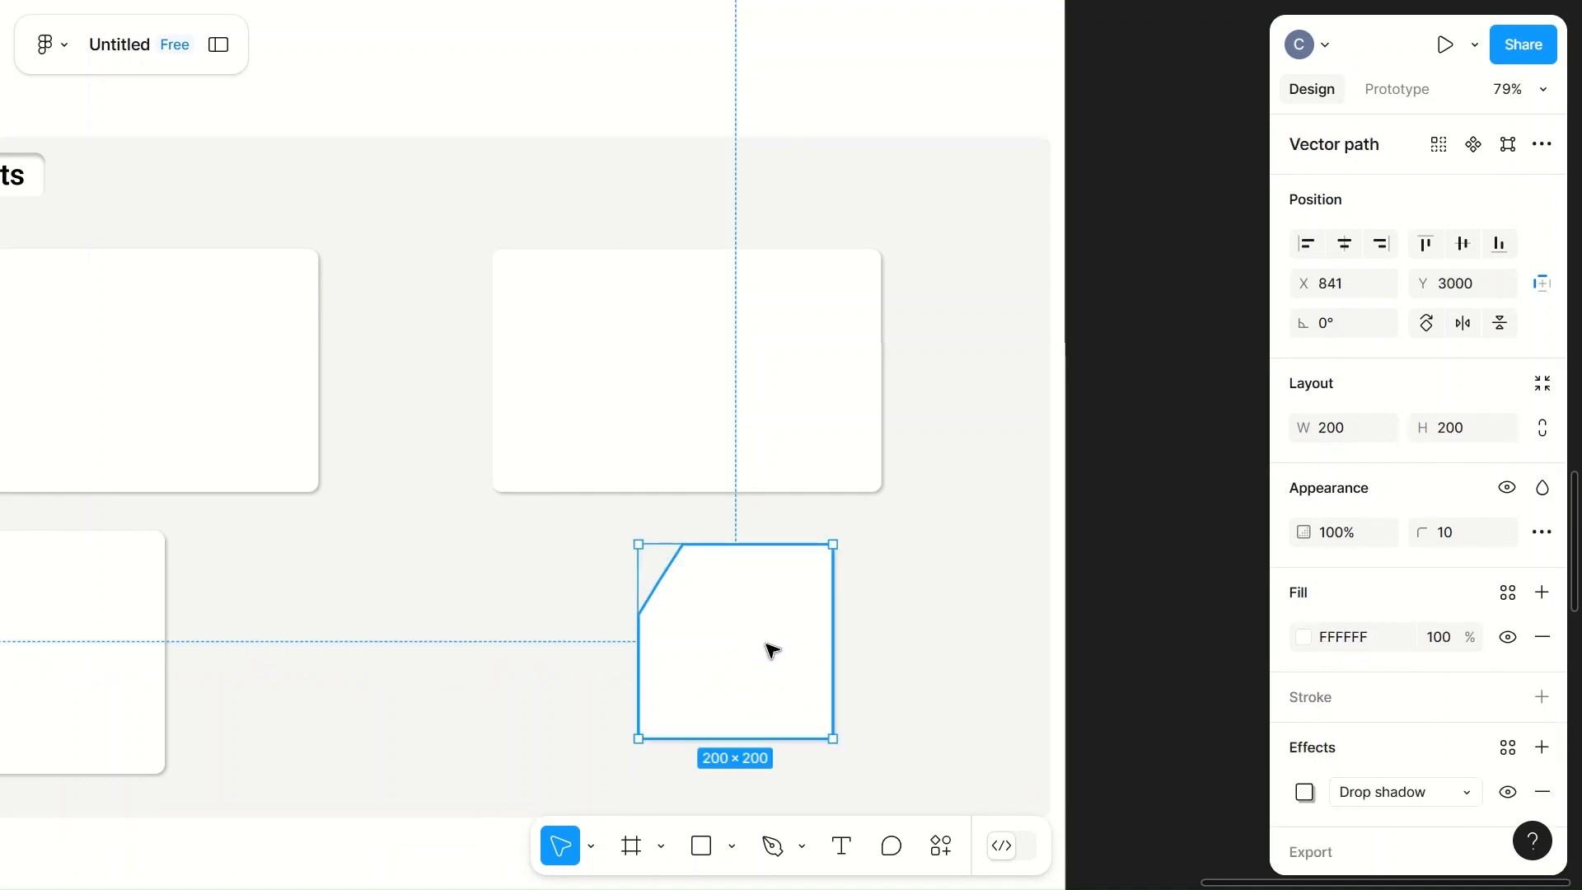
Step: Move the bevelled card into the grey section's lower-right corner, at about X 1039, Y 3071
{"action": "left_click", "coordinate": [857, 683]}
{"action": "left_click_drag", "start_coordinate": [857, 682], "coordinate": [928, 721]}
{"action": "scroll", "coordinate": [938, 708], "scroll_direction": "down", "scroll_amount": 1}
{"action": "left_click", "coordinate": [918, 511]}
{"action": "scroll", "coordinate": [921, 512], "scroll_direction": "down", "scroll_amount": 5}
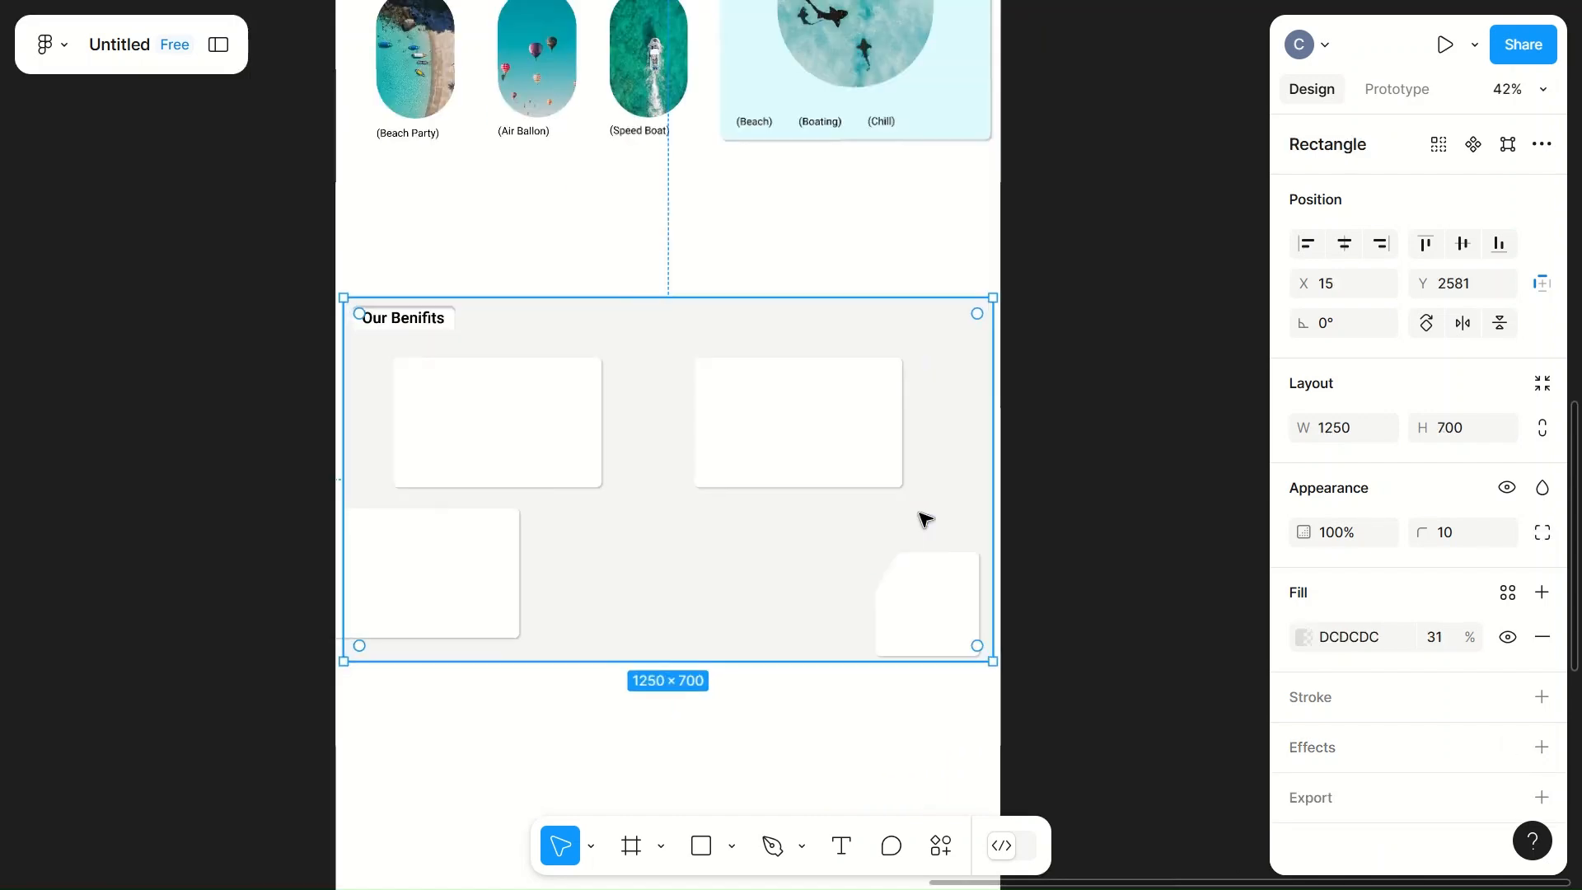
Step: Delete the plain white card on the upper right of the grey section
{"action": "left_click", "coordinate": [743, 422]}
{"action": "left_click_drag", "start_coordinate": [744, 422], "coordinate": [714, 505]}
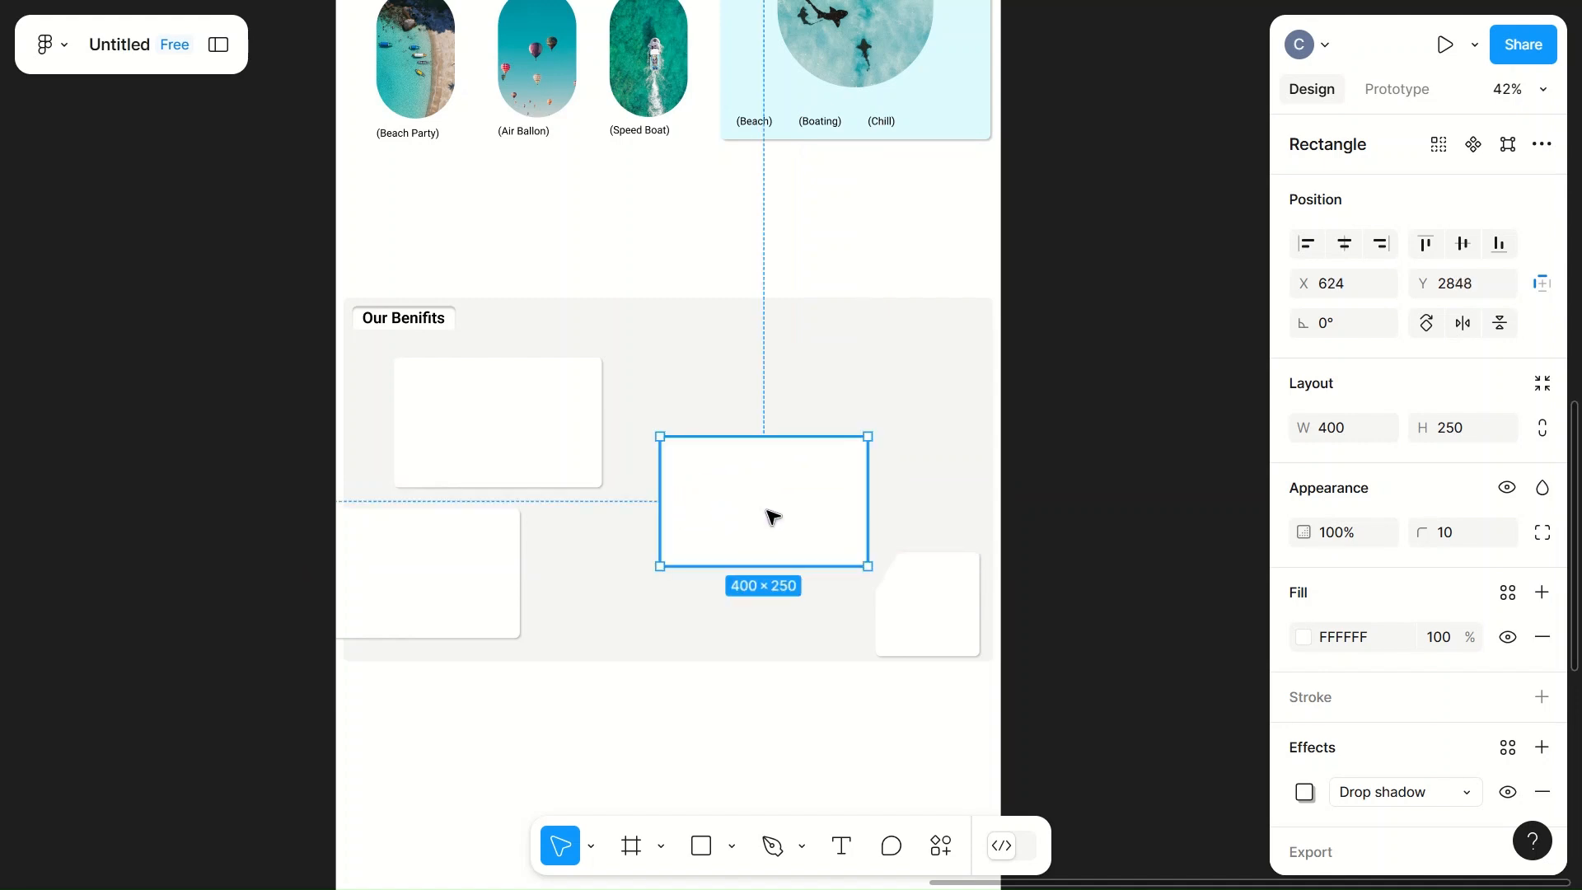
{"action": "left_click", "coordinate": [837, 521]}
{"action": "key", "text": "Delete"}
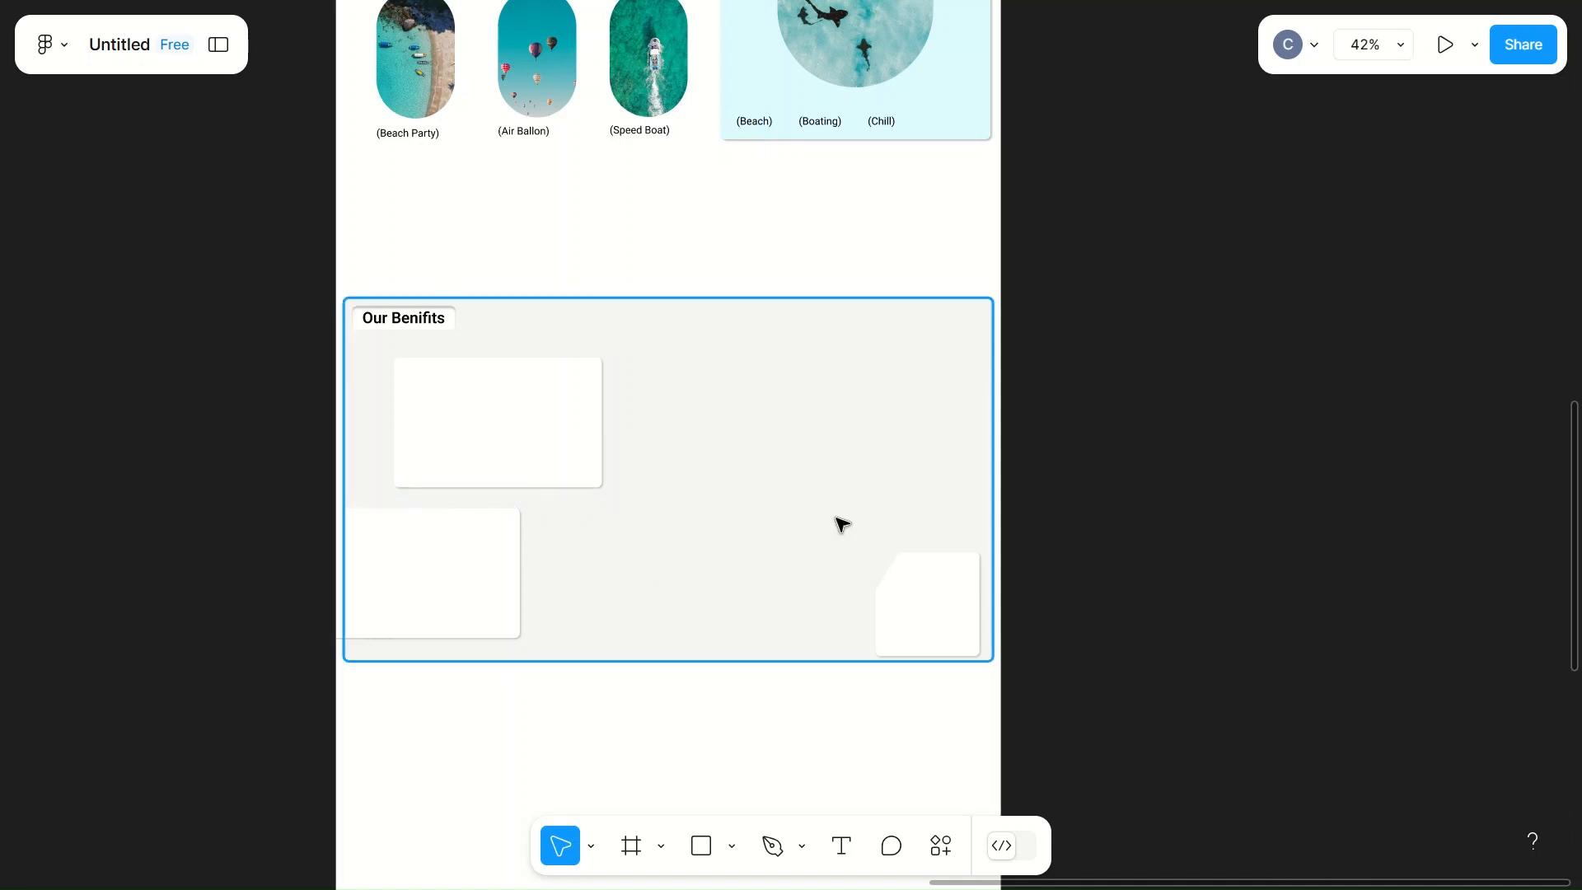
Step: Duplicate the bevelled card to about X 733, Y 2871 and flip the copy vertically and horizontally
{"action": "left_click", "coordinate": [966, 638]}
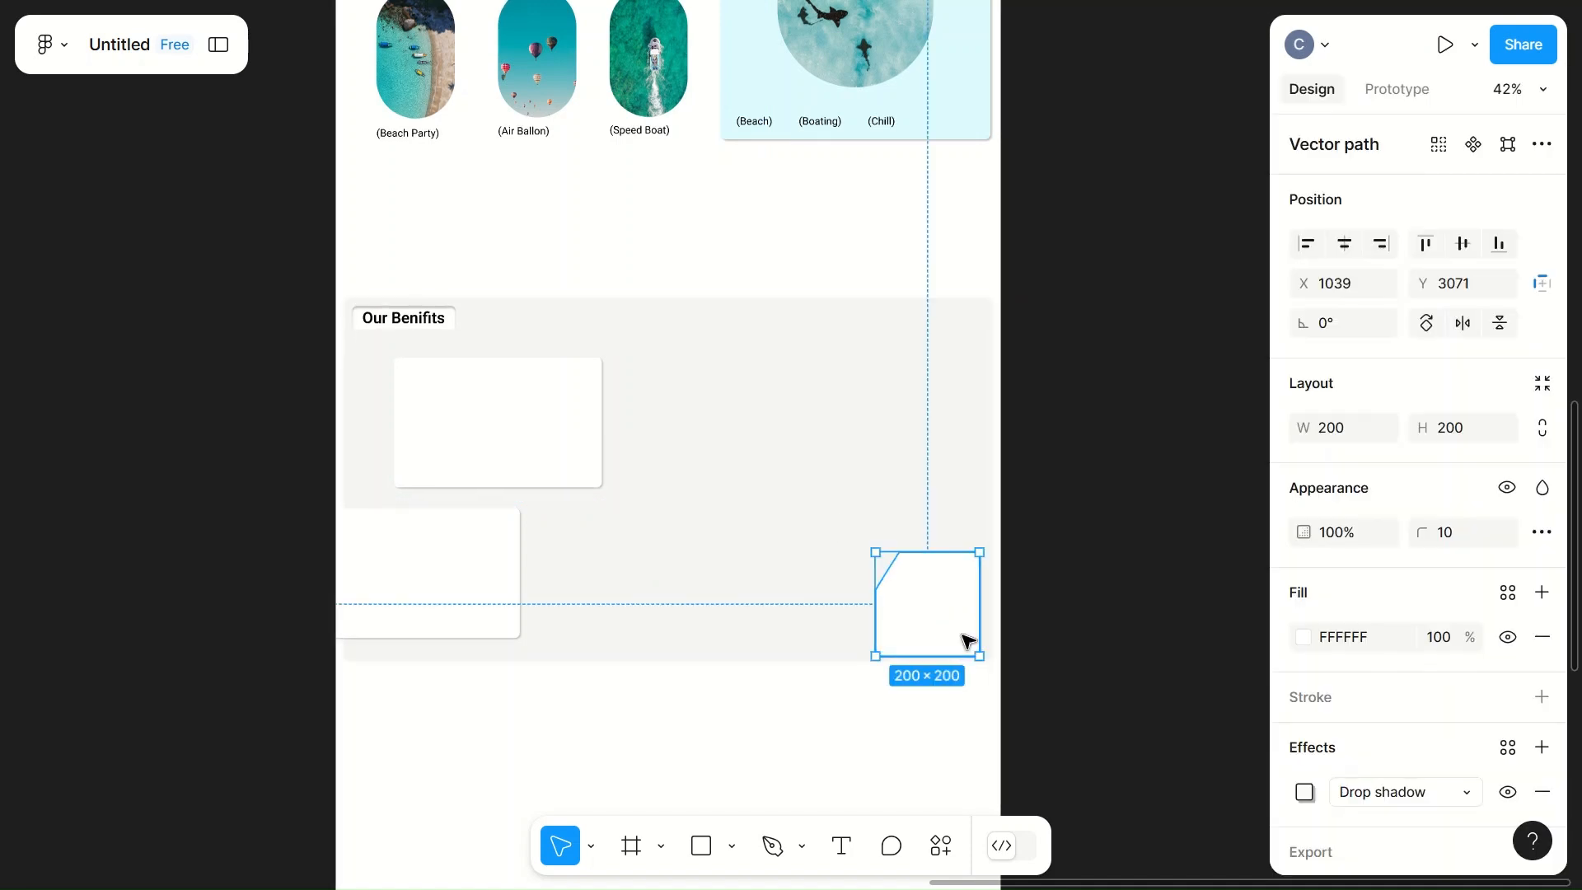
{"action": "left_click_drag", "start_coordinate": [926, 602], "coordinate": [783, 504]}
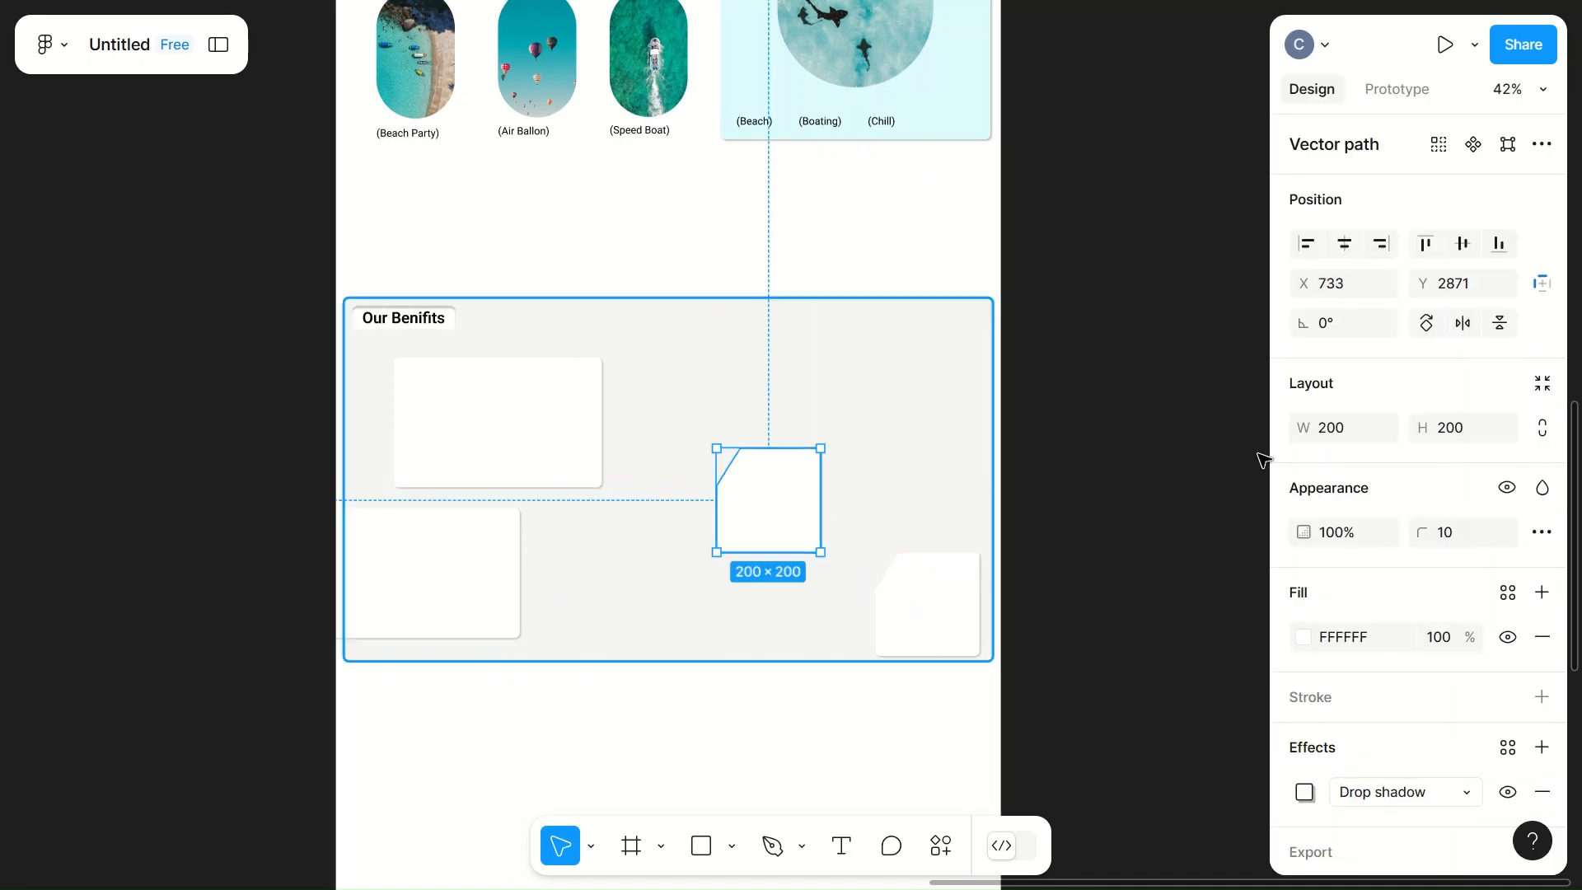
{"action": "left_click", "coordinate": [1502, 323]}
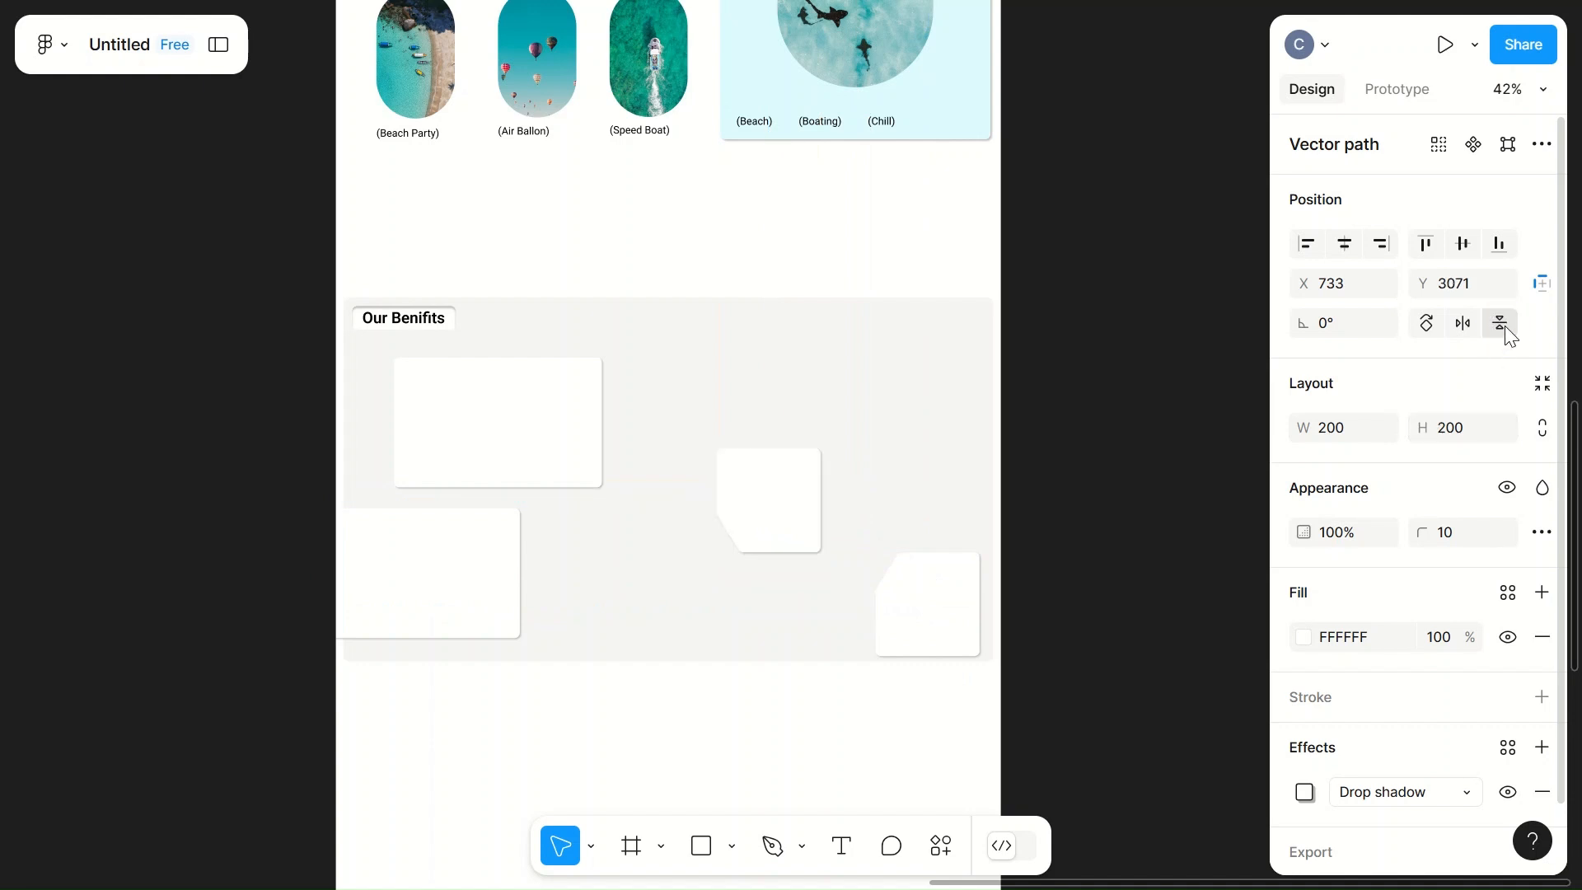
{"action": "left_click", "coordinate": [1463, 324]}
Step: Set the flipped card's width to 300 and move it to about X 1071, Y 3111
{"action": "left_click", "coordinate": [804, 515]}
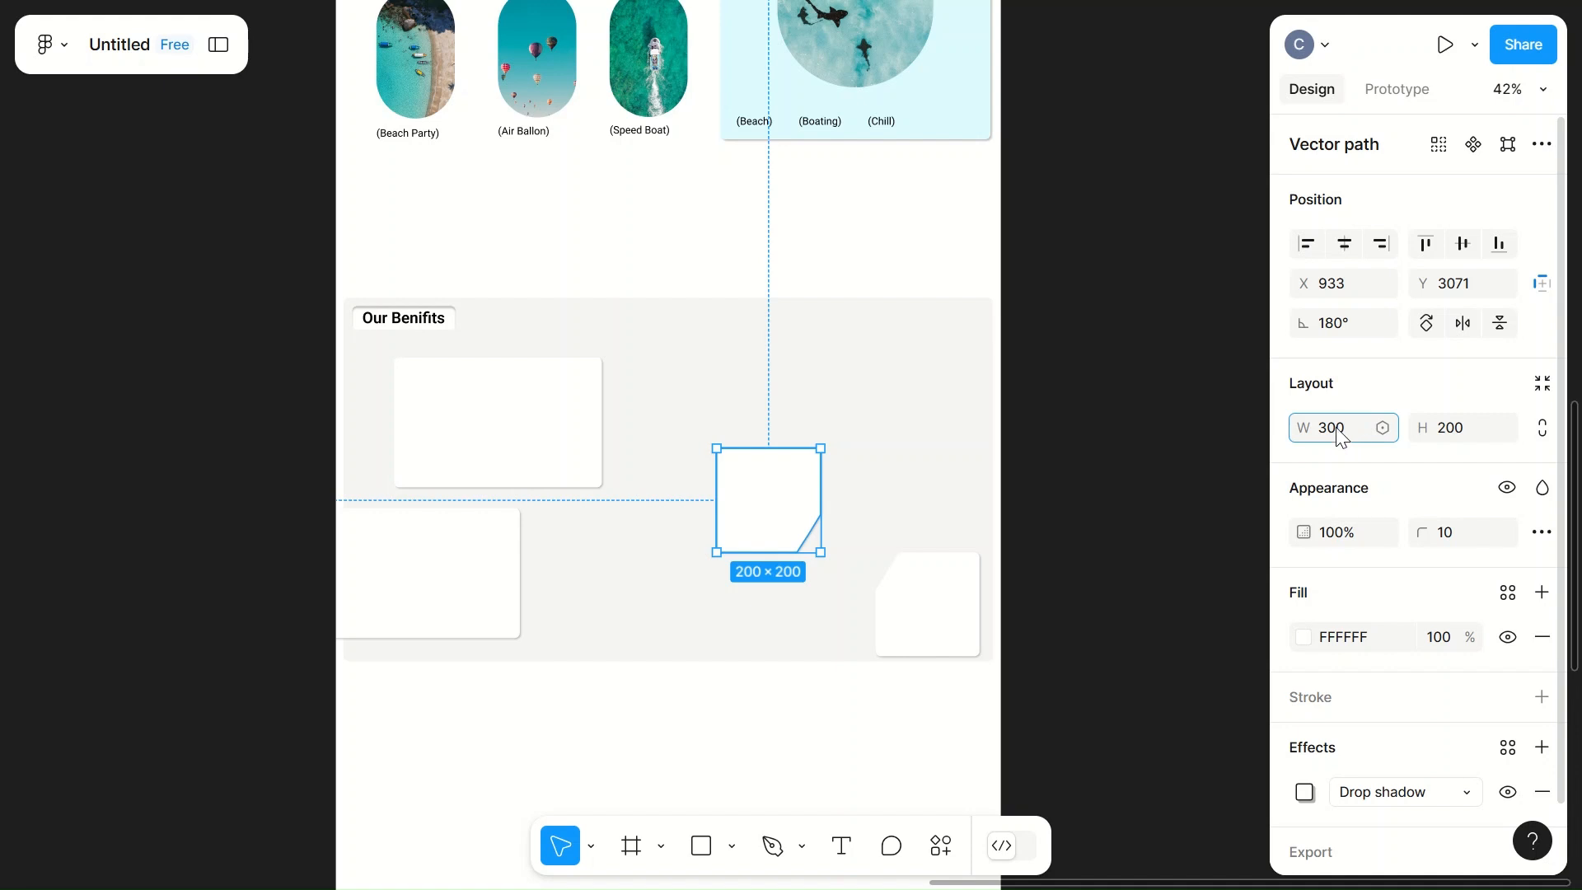
{"action": "left_click", "coordinate": [933, 428]}
{"action": "left_click", "coordinate": [706, 505]}
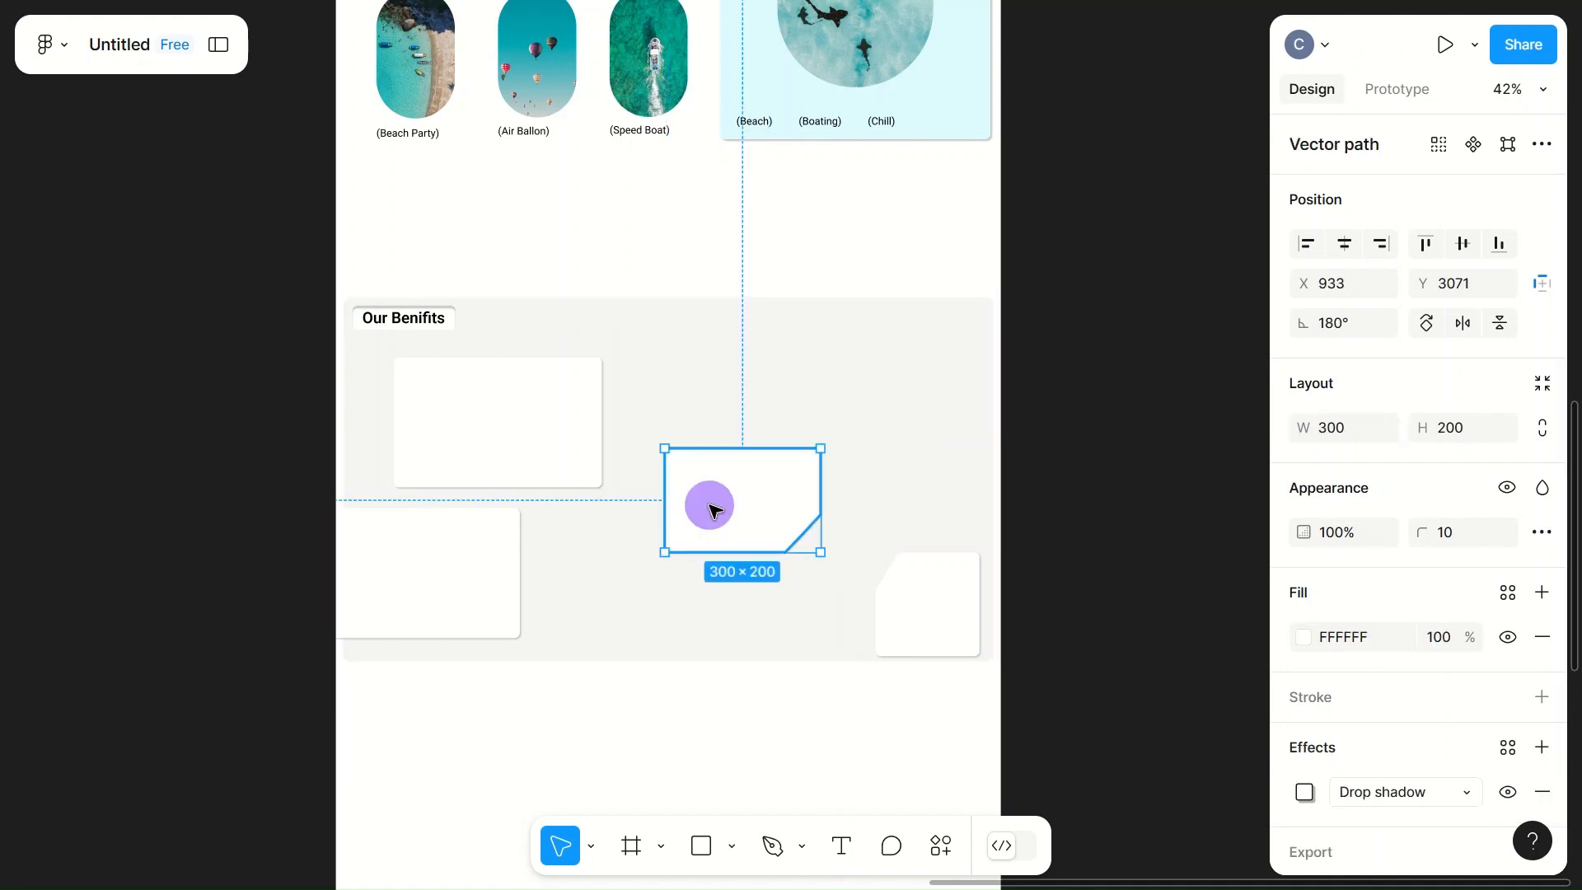
{"action": "left_click_drag", "start_coordinate": [710, 510], "coordinate": [782, 534]}
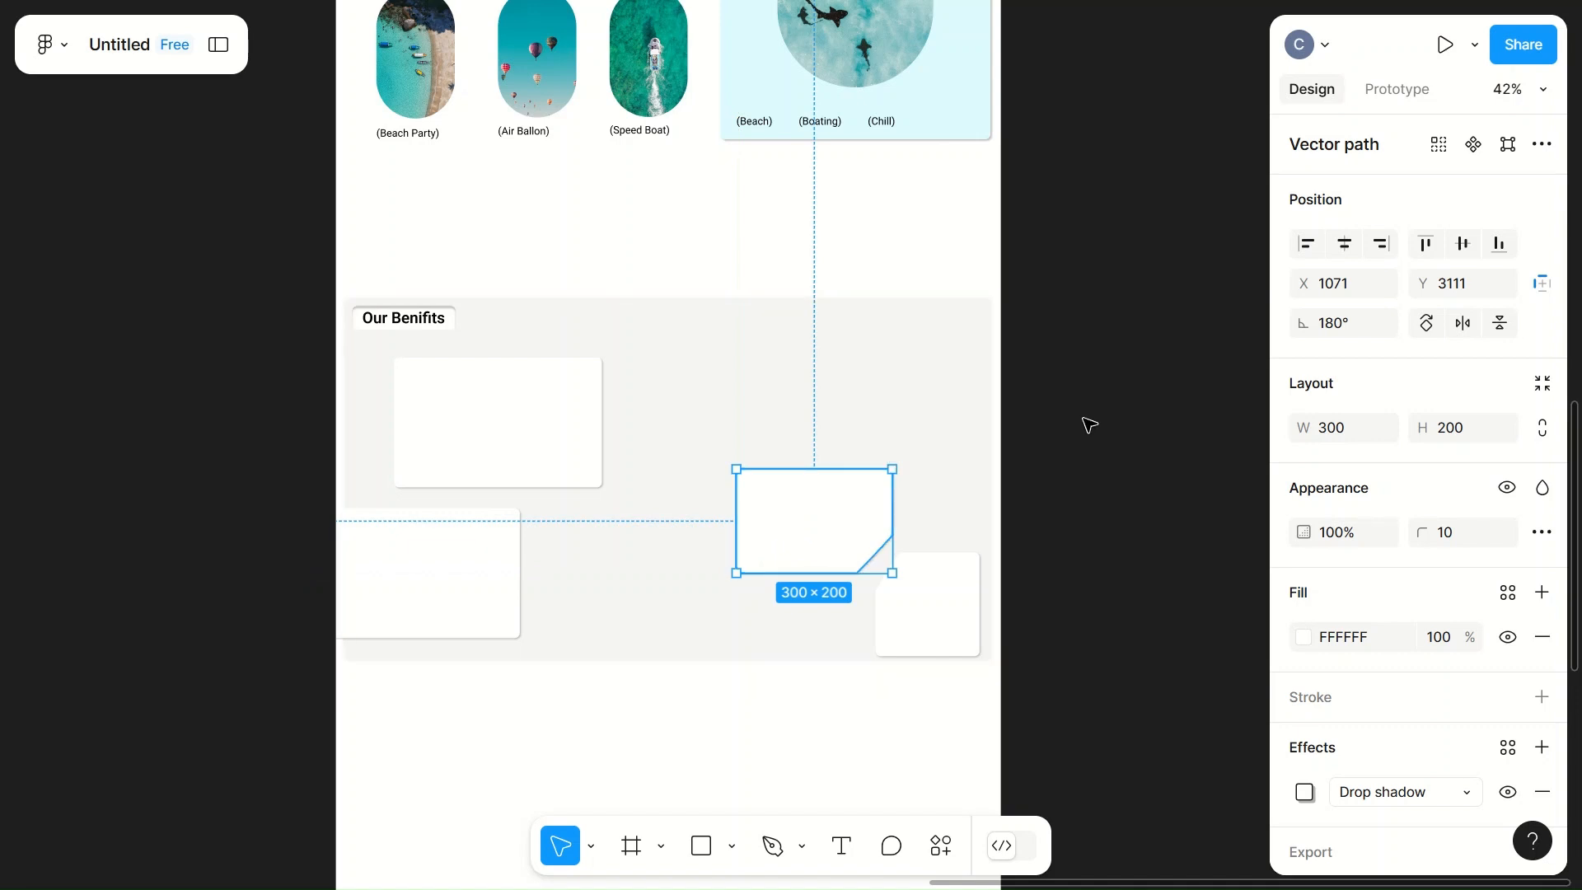
Step: Try the flipped card at width 400 and height 300, moved to about X 1091, Y 3081, and delete it
{"action": "type", "text": "300"}
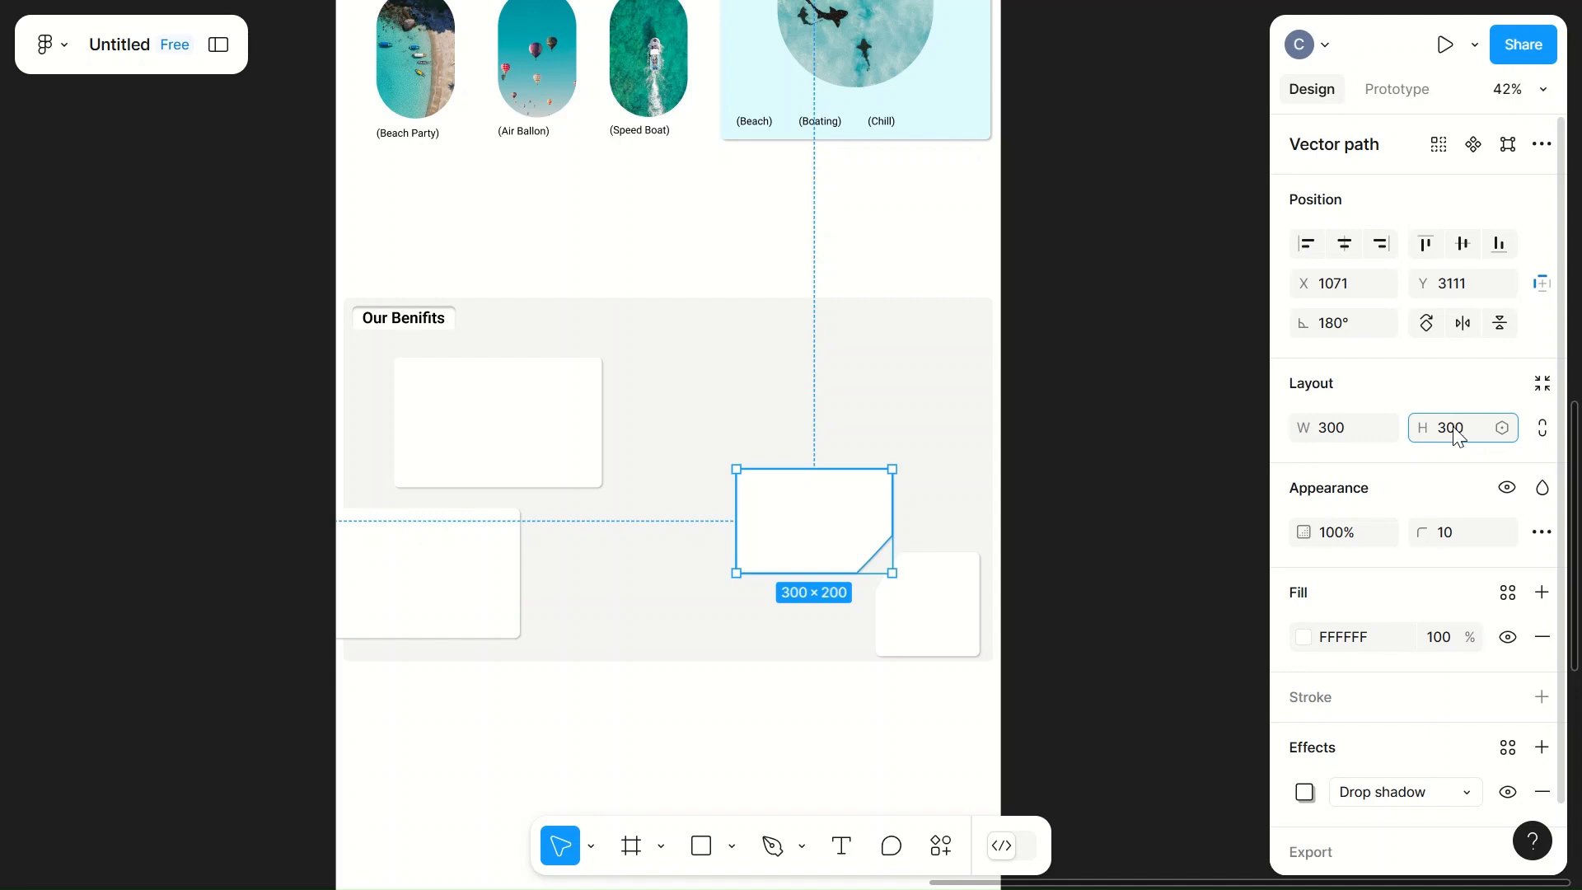
{"action": "left_click", "coordinate": [1347, 426]}
{"action": "type", "text": "400"}
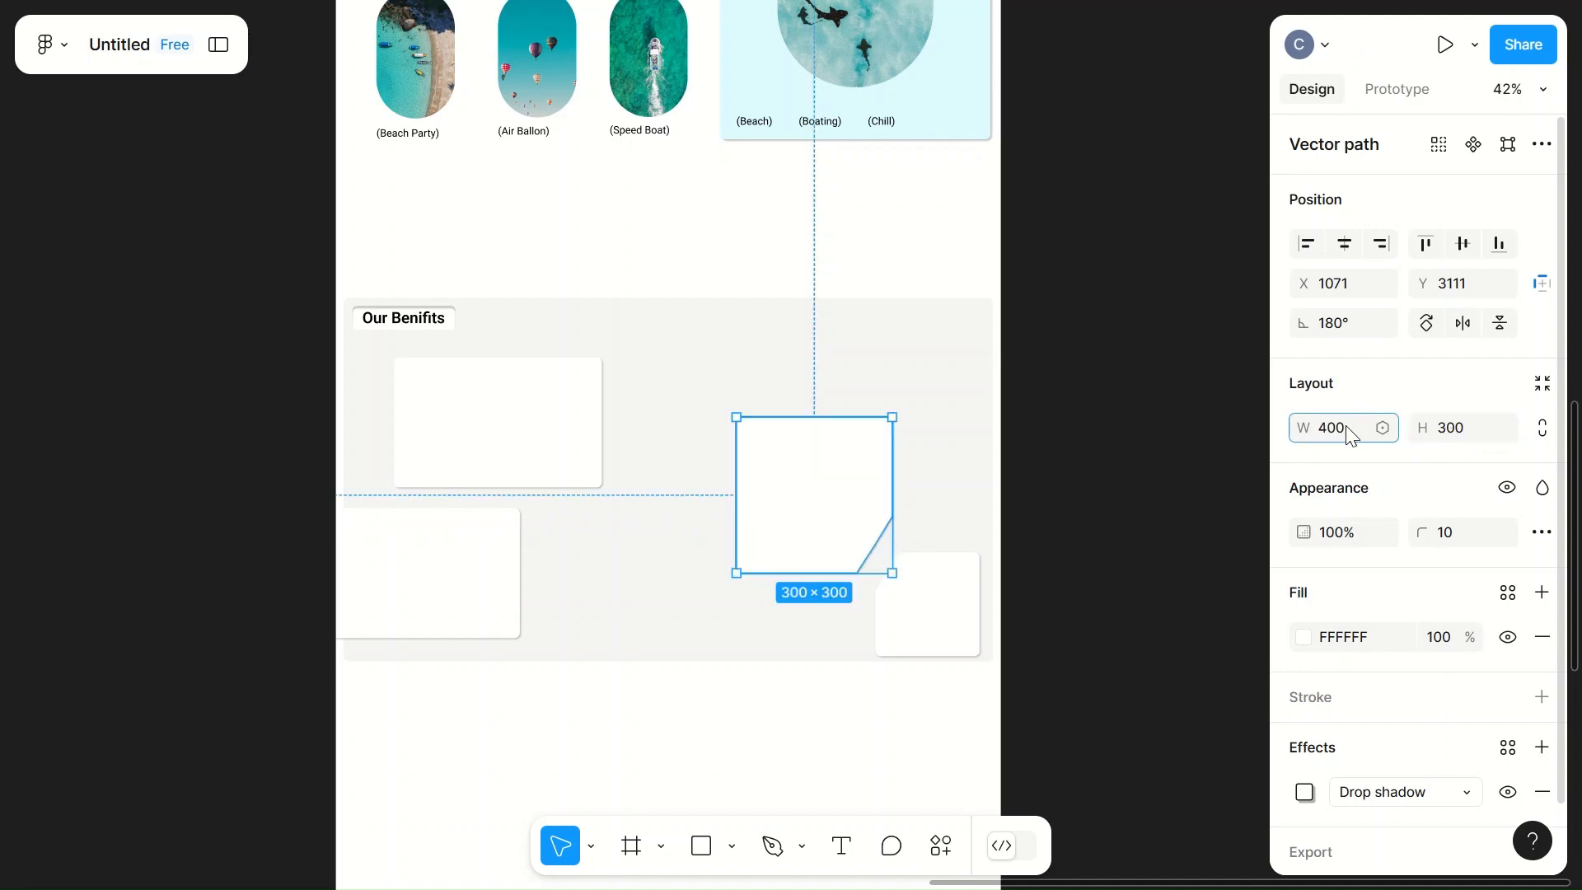
{"action": "left_click", "coordinate": [1050, 476]}
{"action": "mouse_move", "coordinate": [791, 494]}
{"action": "left_mouse_down"}
{"action": "mouse_move", "coordinate": [812, 515]}
{"action": "mouse_move", "coordinate": [798, 519]}
{"action": "mouse_move", "coordinate": [819, 483]}
{"action": "mouse_move", "coordinate": [783, 486]}
{"action": "left_mouse_up"}
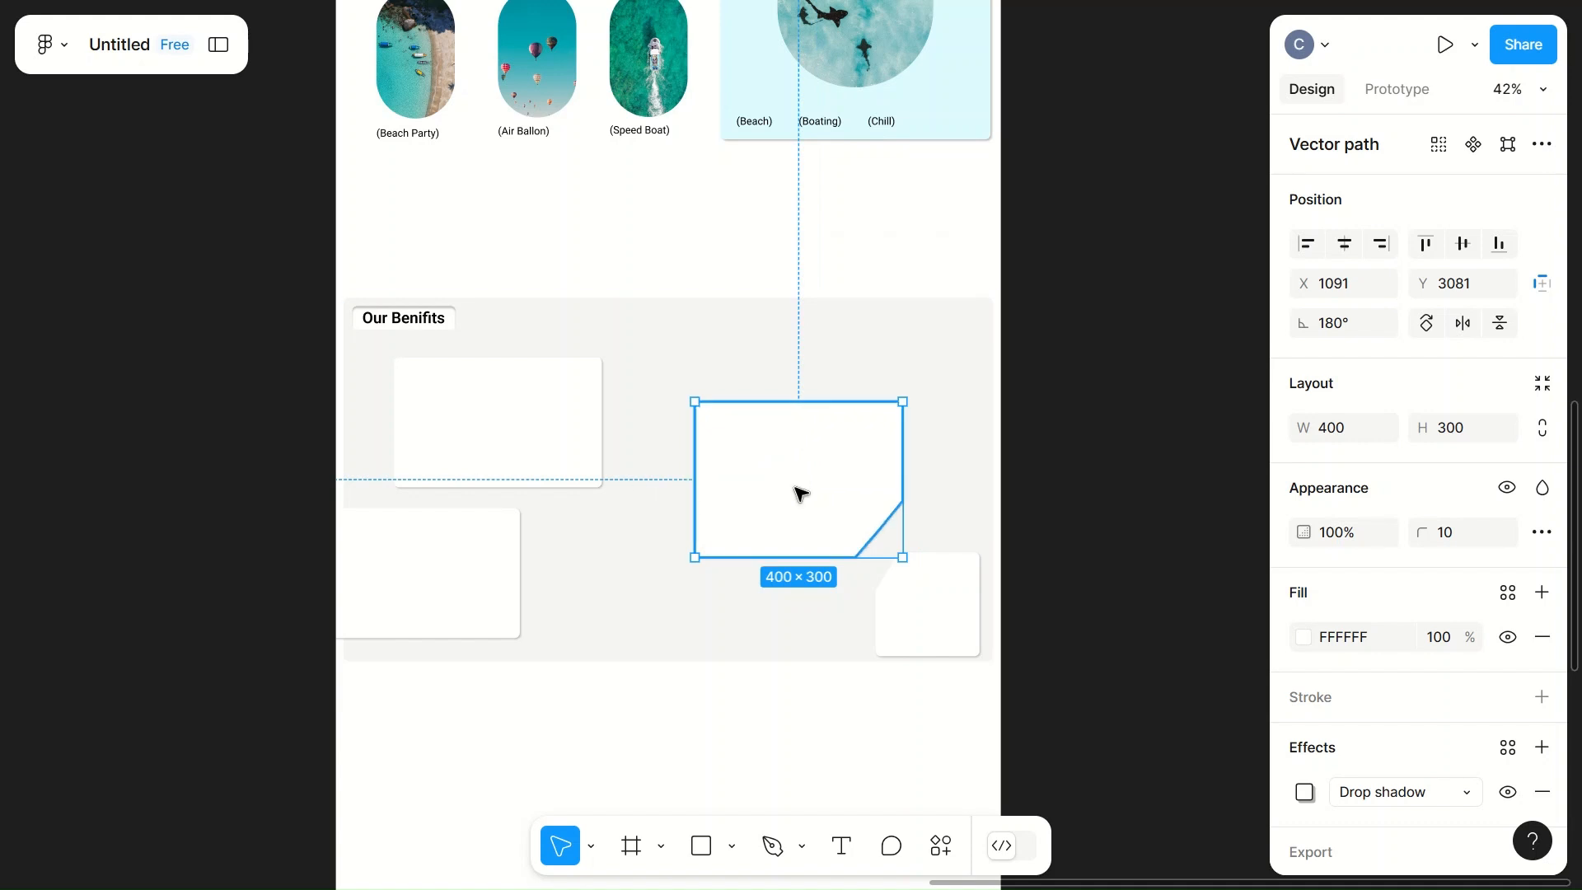
{"action": "key", "text": "Delete"}
Step: Move the plain upper-left card to the right, to about X 677, Y 2681
{"action": "left_click", "coordinate": [555, 459]}
{"action": "left_click_drag", "start_coordinate": [576, 442], "coordinate": [798, 435]}
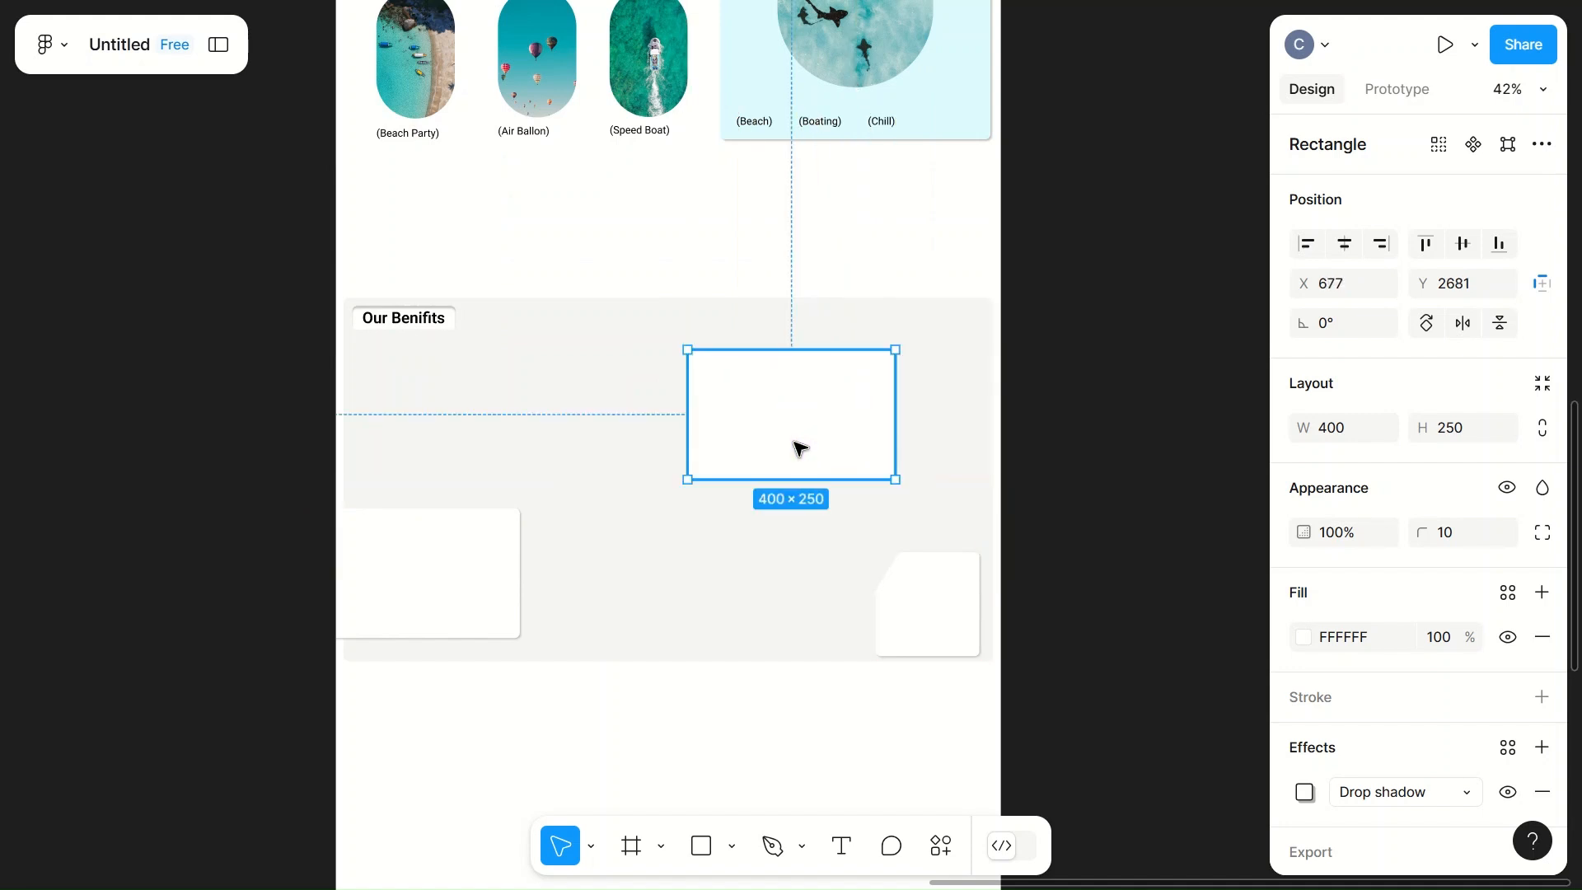
Step: Set the bevelled card's width to 300 and move it to about X 933, Y 3064
{"action": "left_click", "coordinate": [926, 621]}
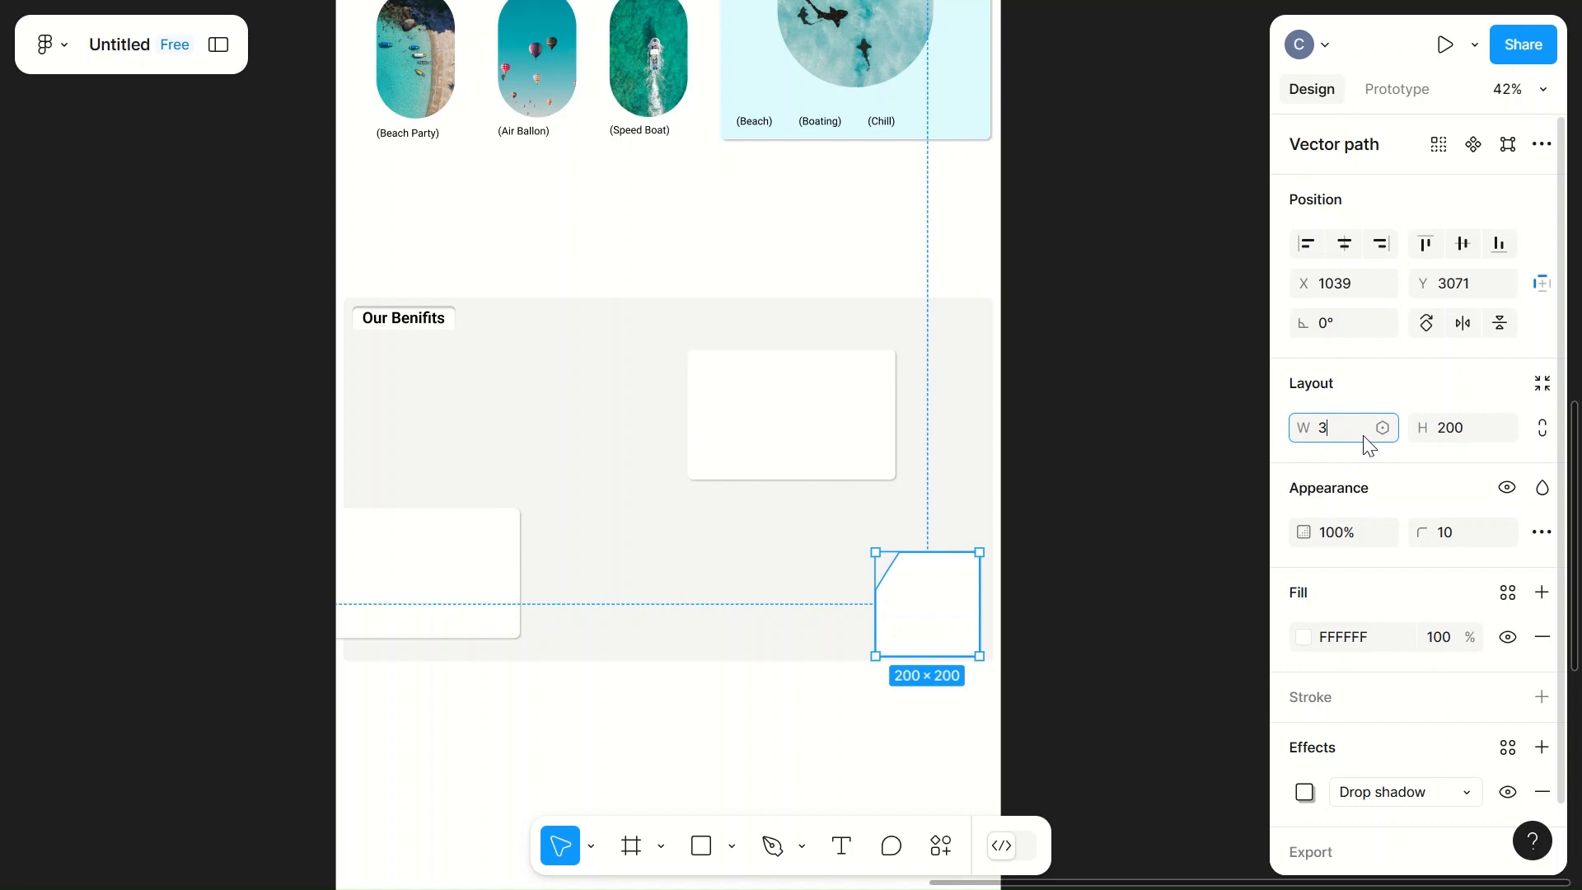
{"action": "left_click", "coordinate": [1244, 463]}
{"action": "left_click_drag", "start_coordinate": [952, 600], "coordinate": [907, 604]}
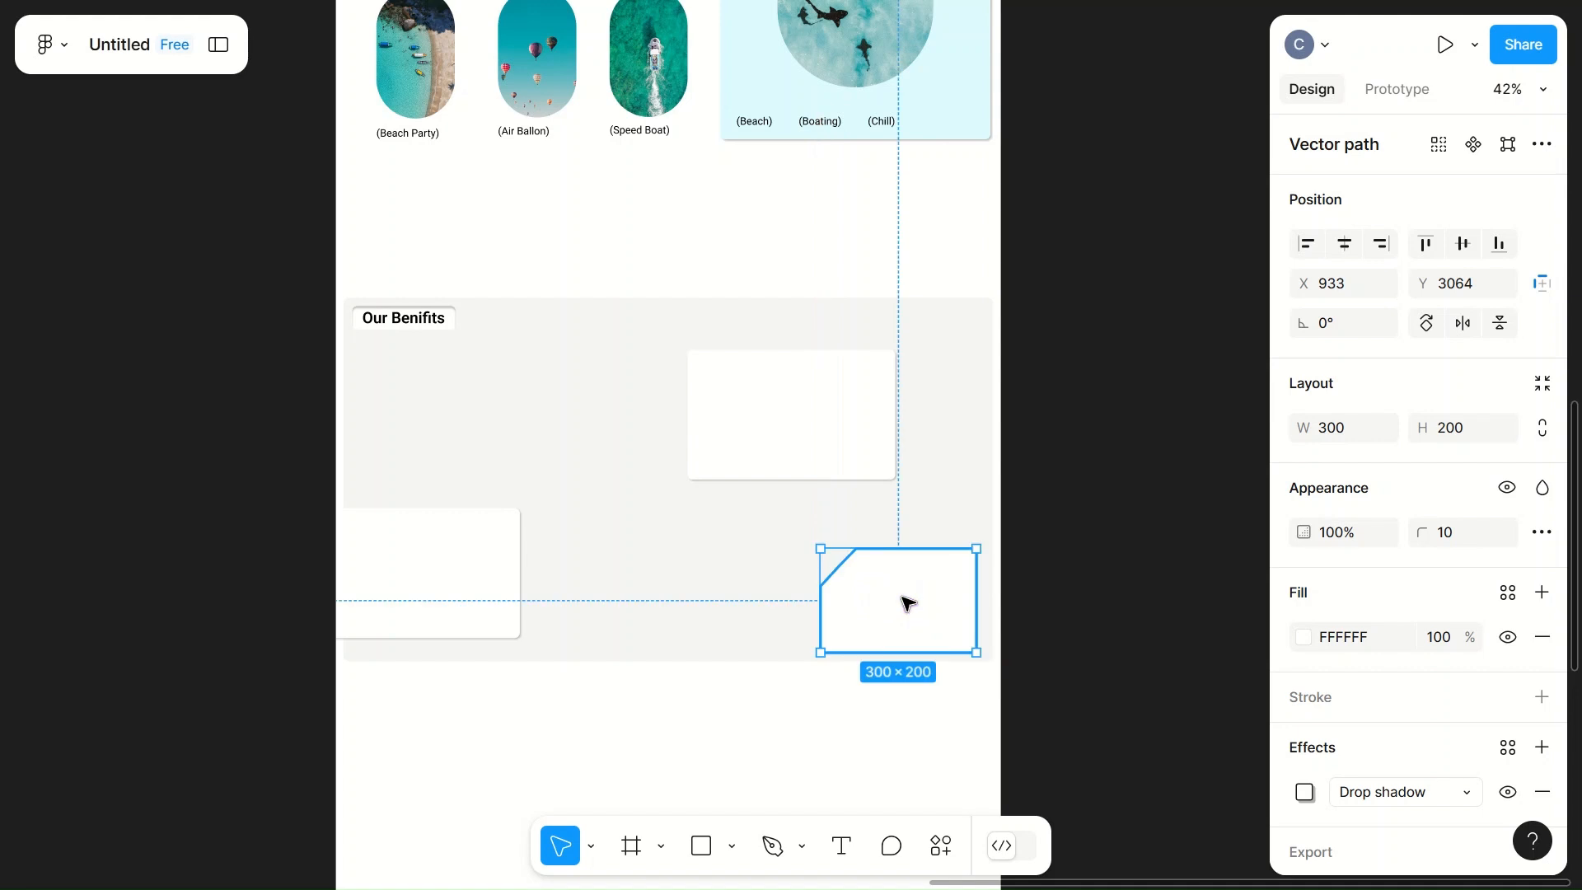
Step: Copy the upper white card into the gap between the two lower cards and move the original to about X 277, Y 2642
{"action": "left_click", "coordinate": [763, 429]}
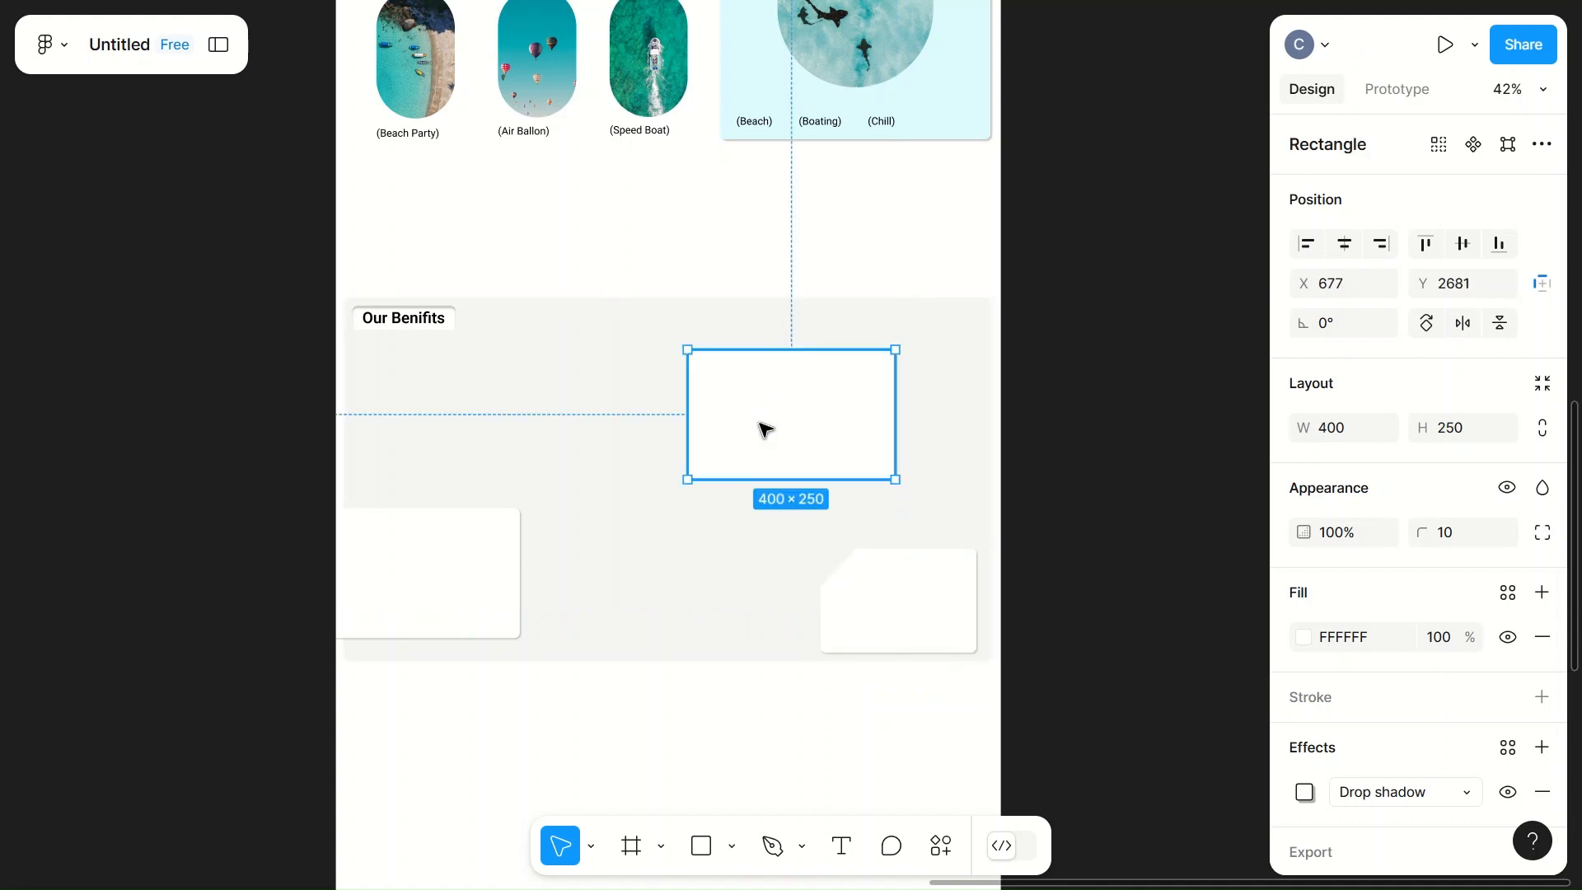
{"action": "left_click", "coordinate": [766, 429]}
{"action": "left_click_drag", "start_coordinate": [760, 424], "coordinate": [650, 581], "text": "alt"}
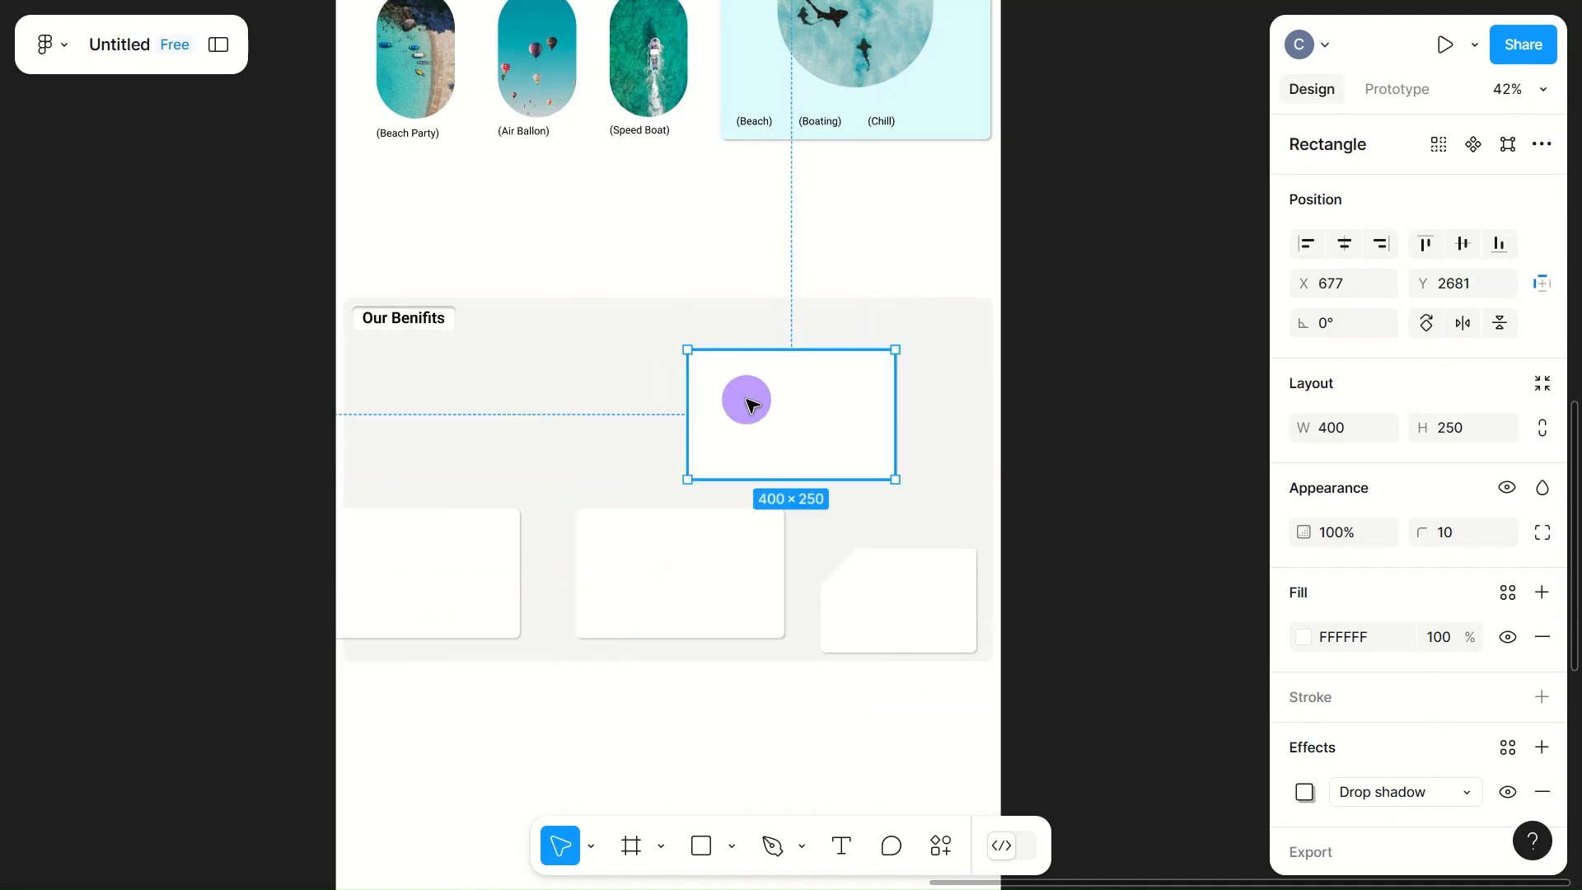
{"action": "double_click", "coordinate": [746, 399]}
{"action": "left_click", "coordinate": [629, 381]}
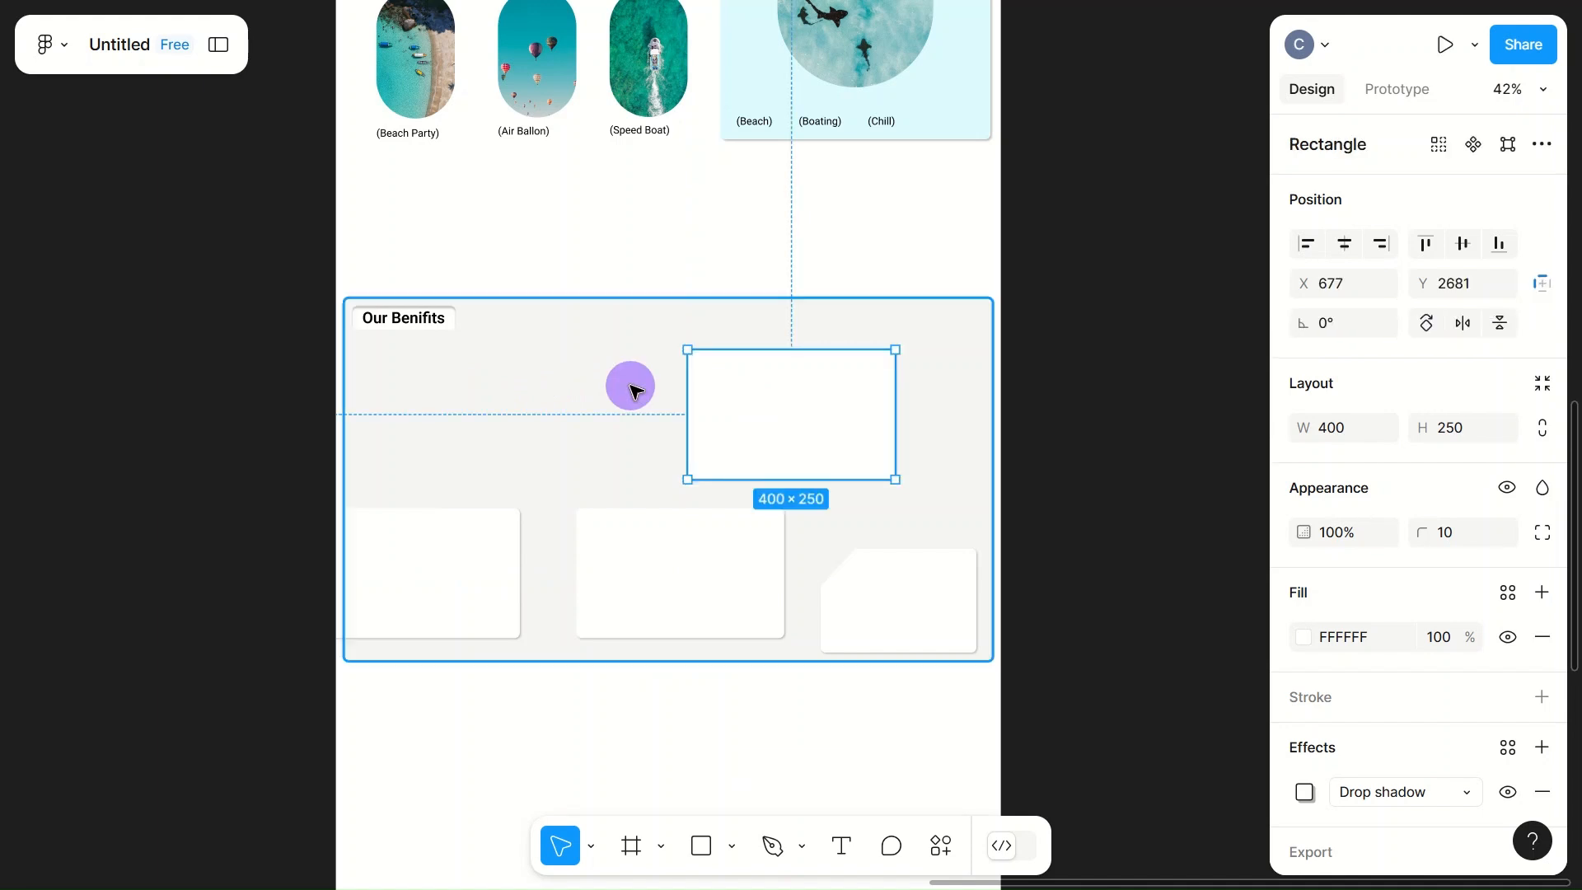
{"action": "left_click_drag", "start_coordinate": [764, 431], "coordinate": [573, 417]}
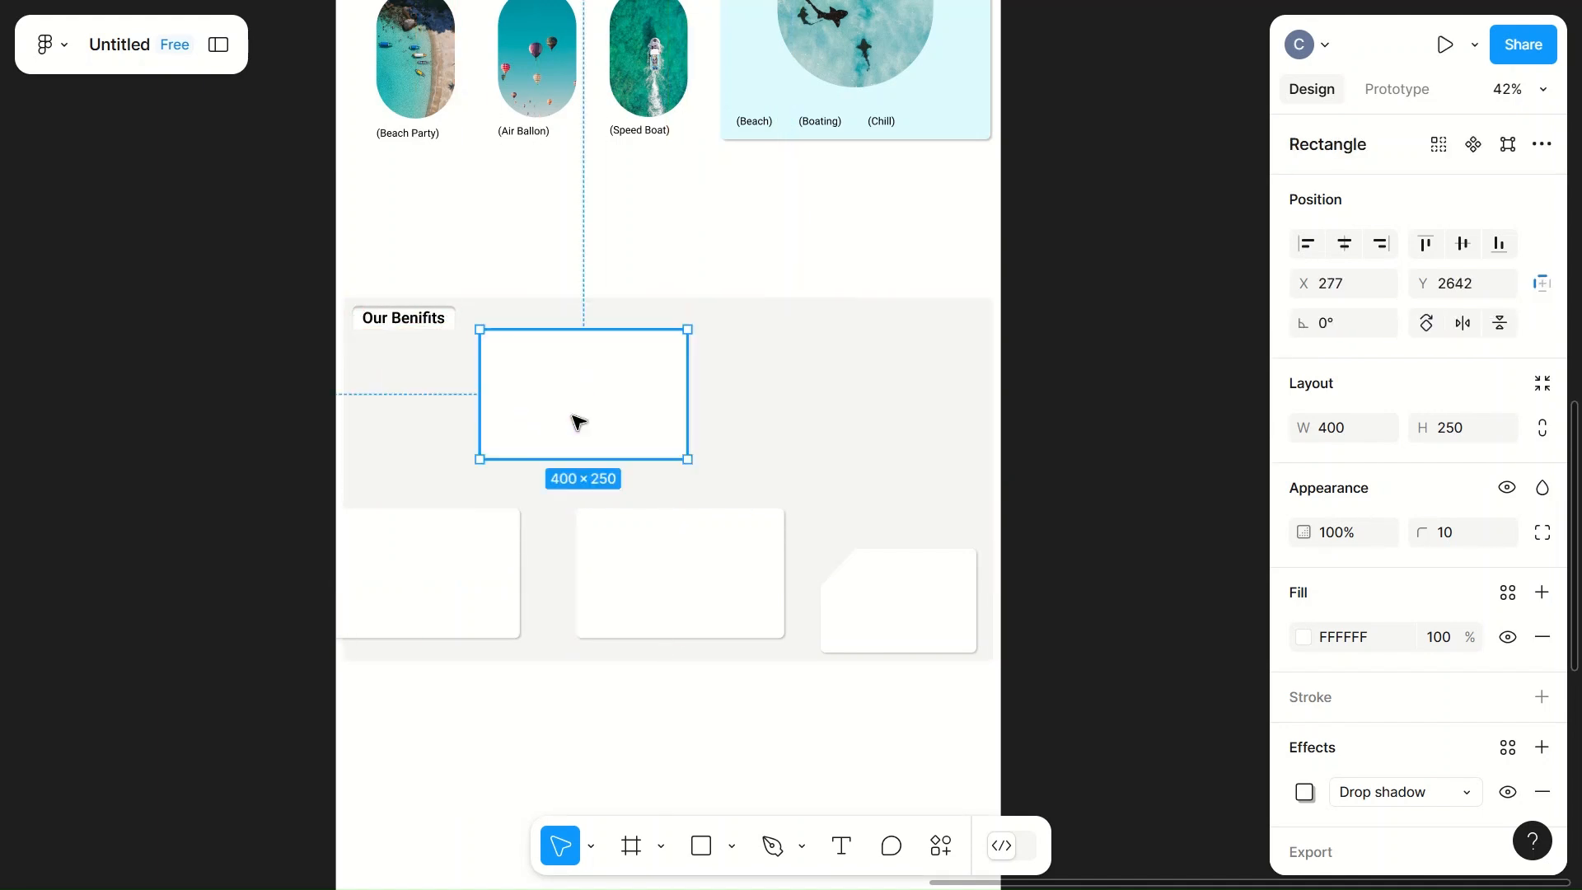
Step: Set the upper white card's width to 450 and height to 300
{"action": "left_click", "coordinate": [1330, 431]}
{"action": "type", "text": "4"}
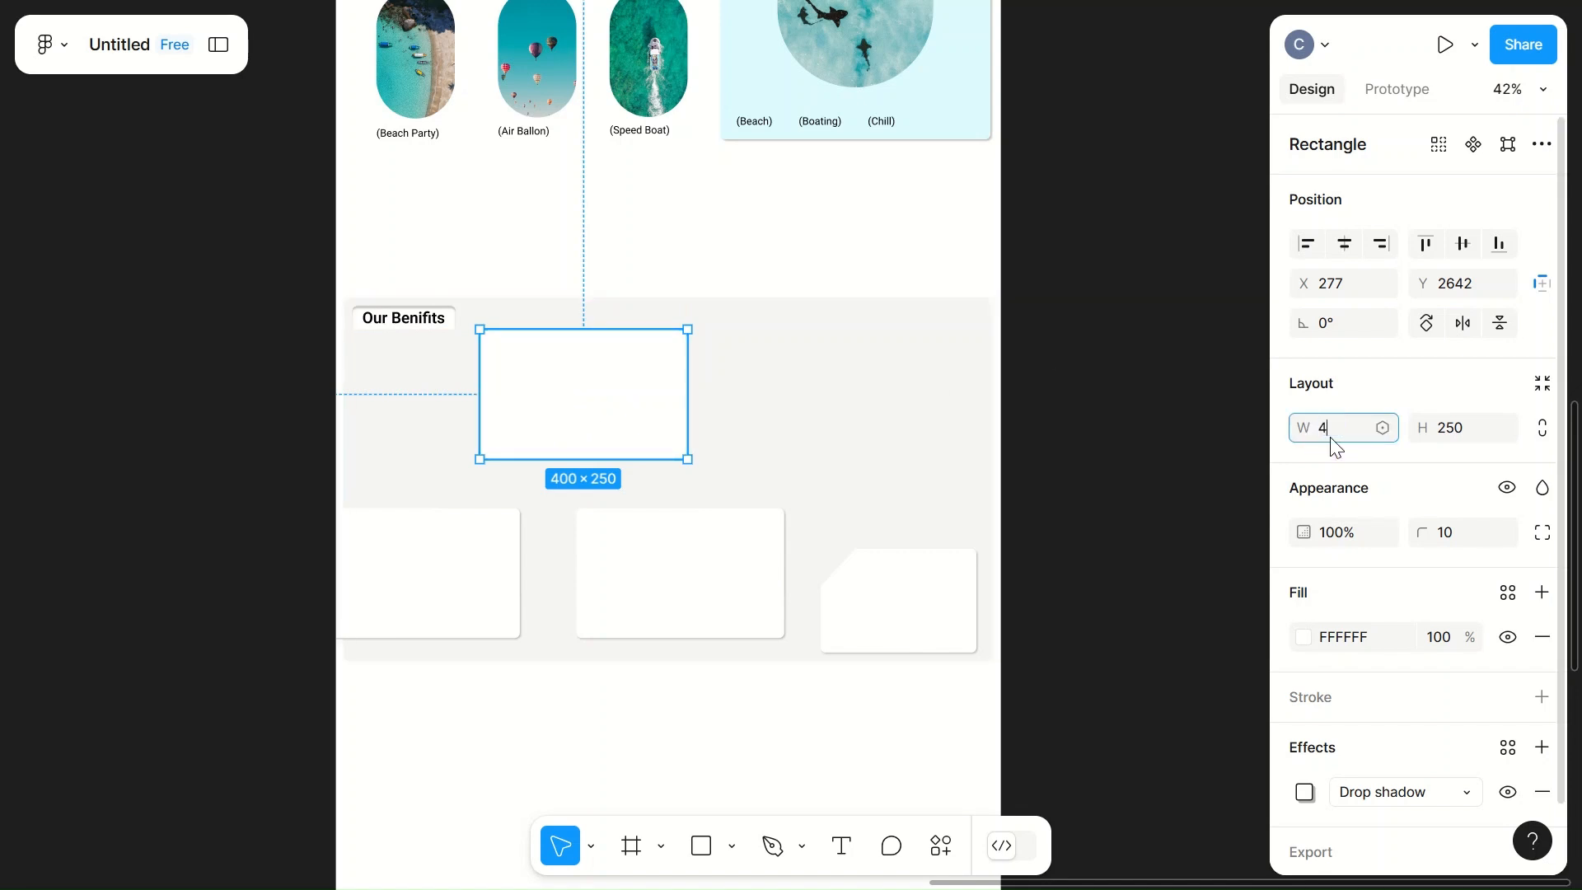
{"action": "left_click", "coordinate": [1472, 435]}
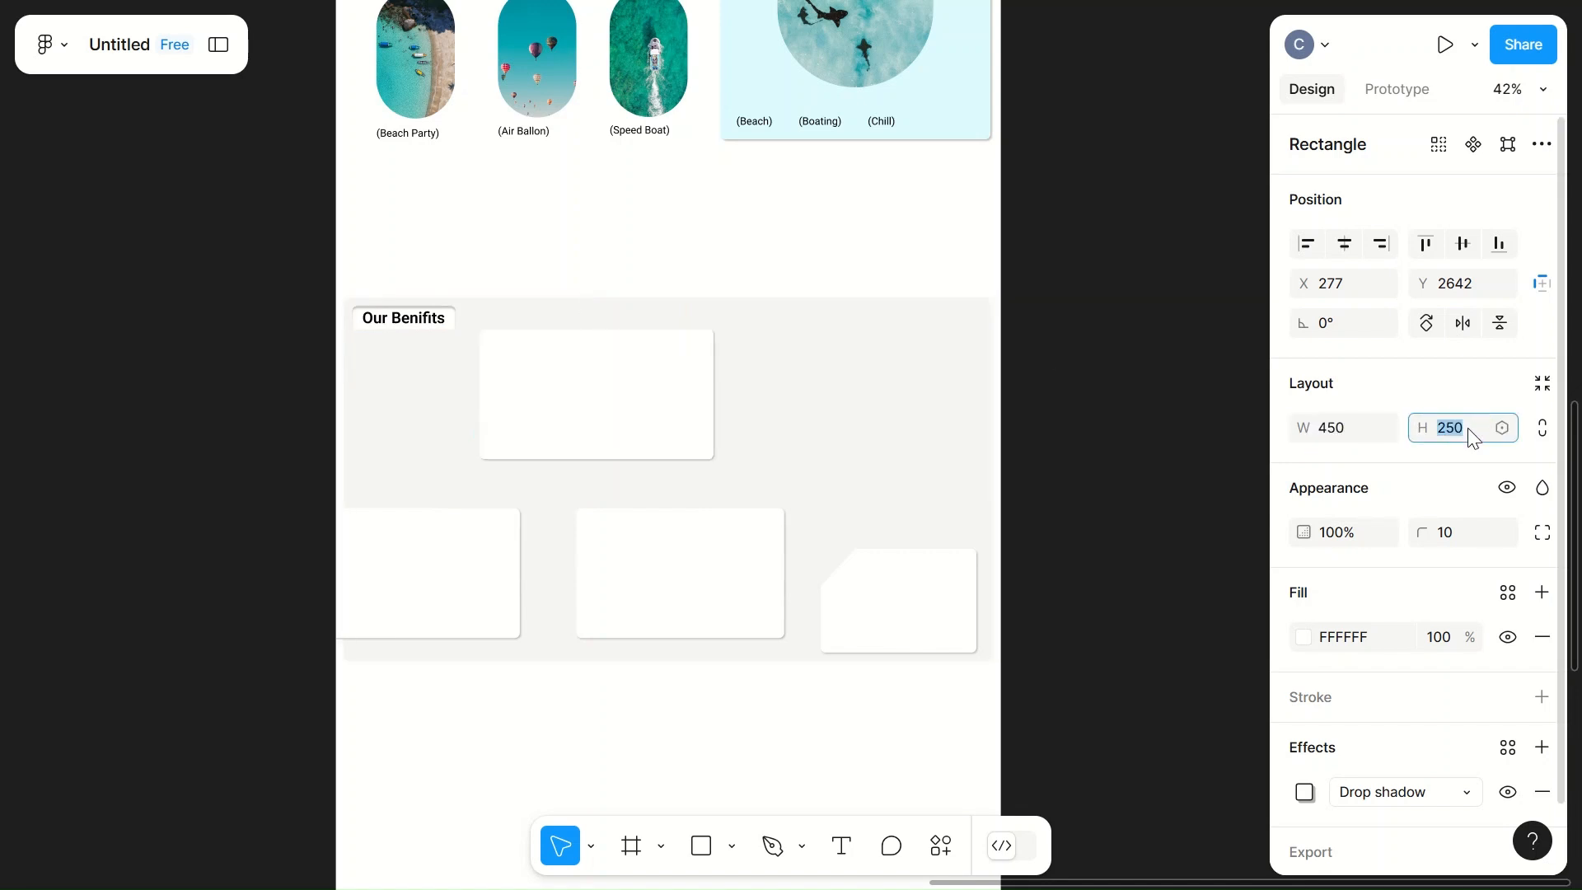
{"action": "type", "text": "300"}
{"action": "key", "text": "Return"}
{"action": "left_click", "coordinate": [871, 475]}
Step: Set the upper white card's height to 250 and move it to about X 260, Y 2642
{"action": "left_click", "coordinate": [607, 424]}
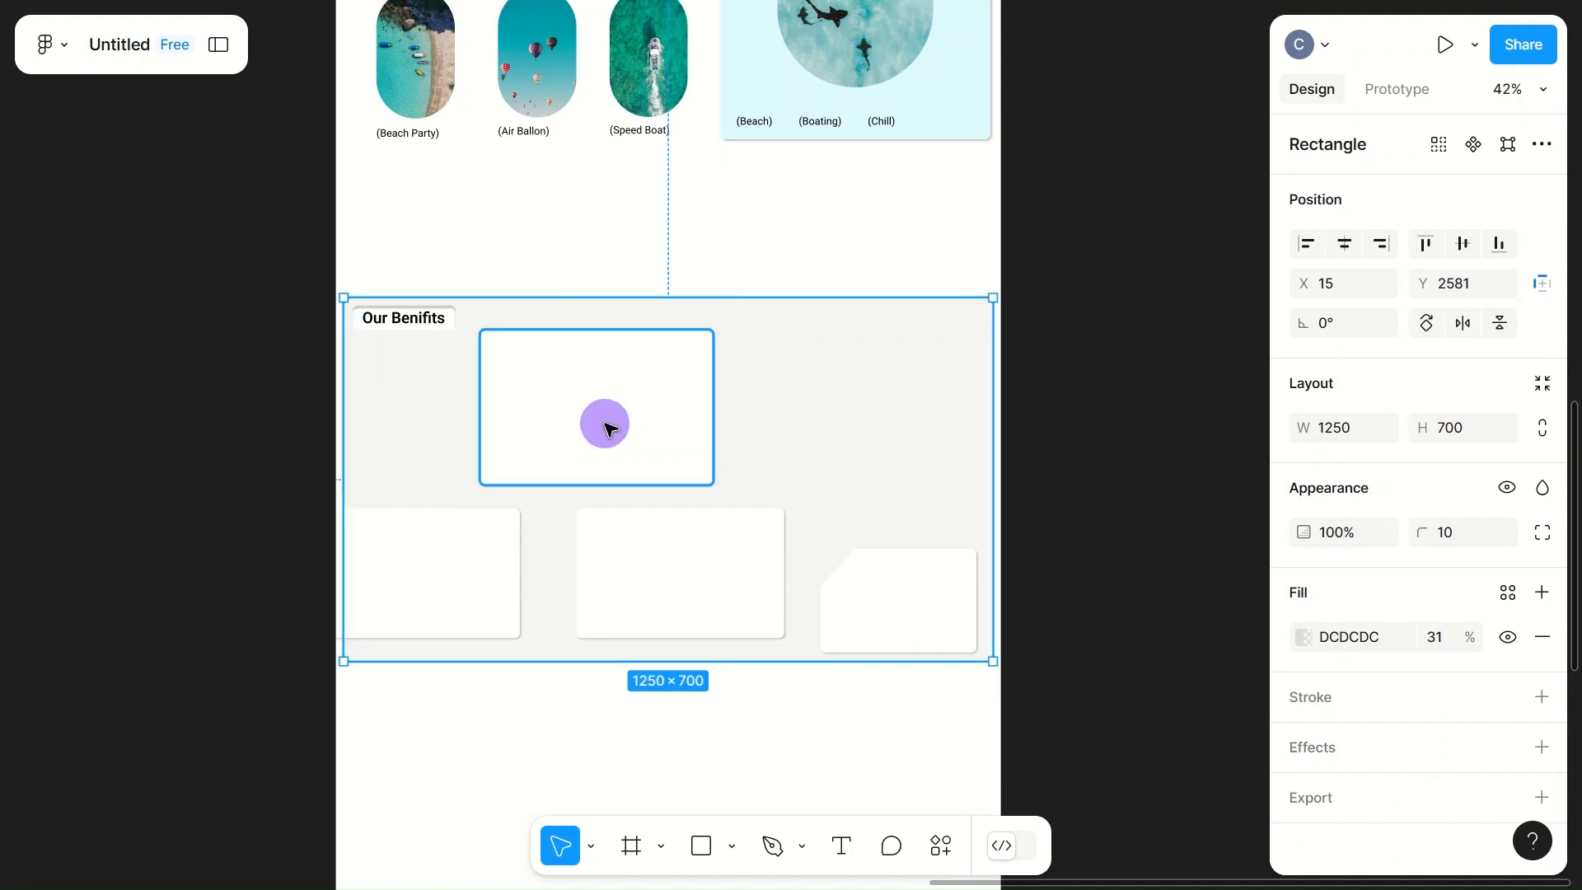
{"action": "left_click", "coordinate": [1474, 441]}
{"action": "type", "text": "250"}
{"action": "left_click", "coordinate": [783, 399]}
{"action": "left_click", "coordinate": [584, 441]}
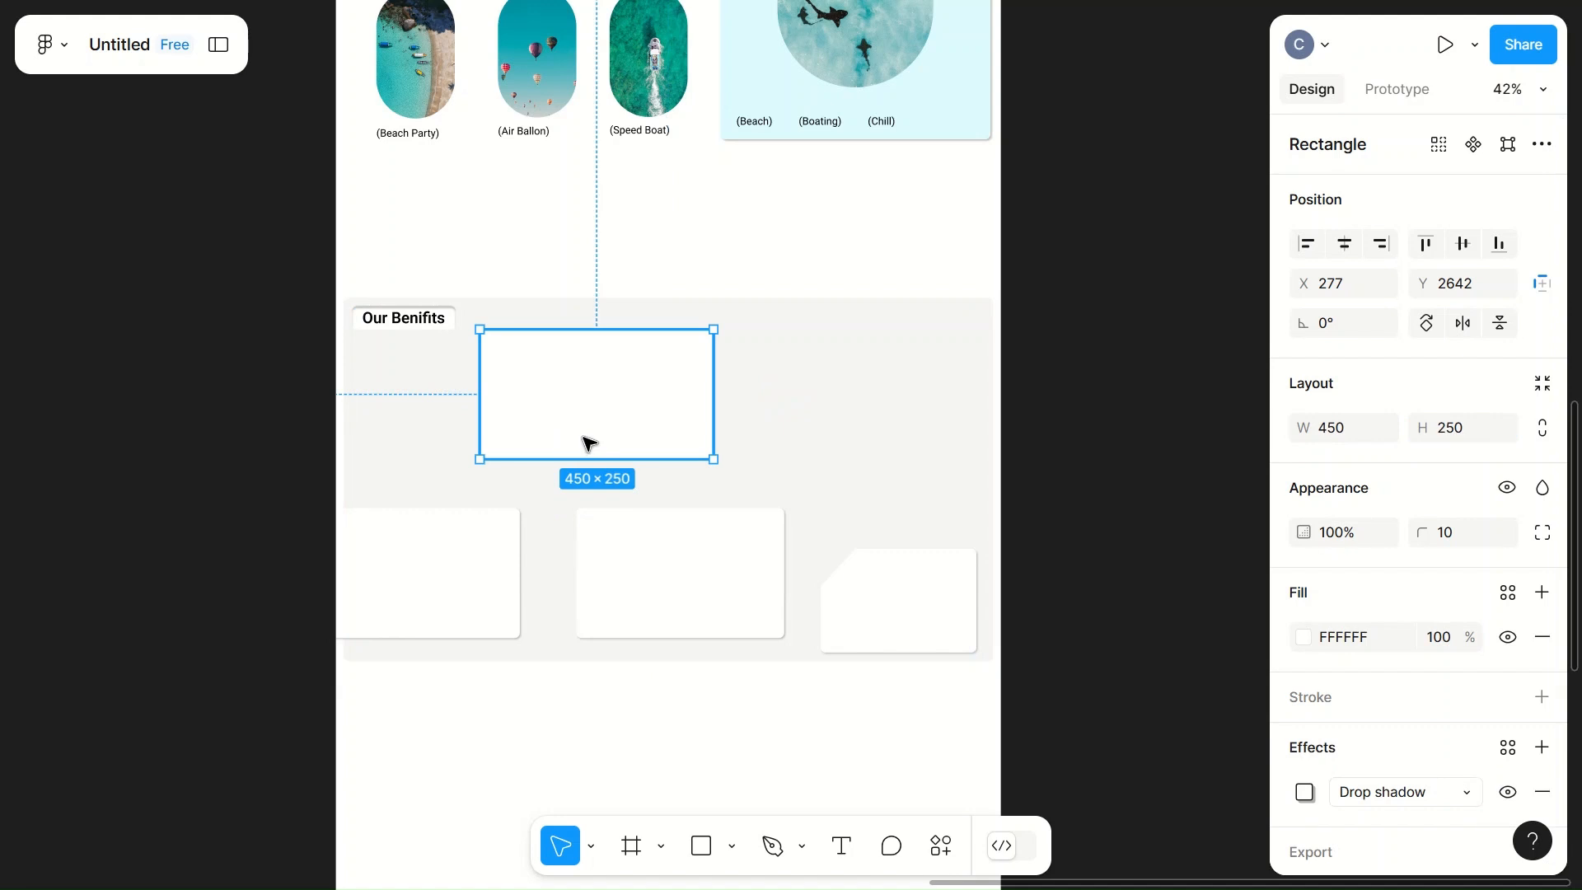
{"action": "mouse_move", "coordinate": [576, 410]}
{"action": "left_mouse_down"}
{"action": "mouse_move", "coordinate": [590, 399]}
{"action": "mouse_move", "coordinate": [573, 420]}
{"action": "left_mouse_up"}
{"action": "scroll", "coordinate": [575, 423], "scroll_direction": "up", "scroll_amount": 5}
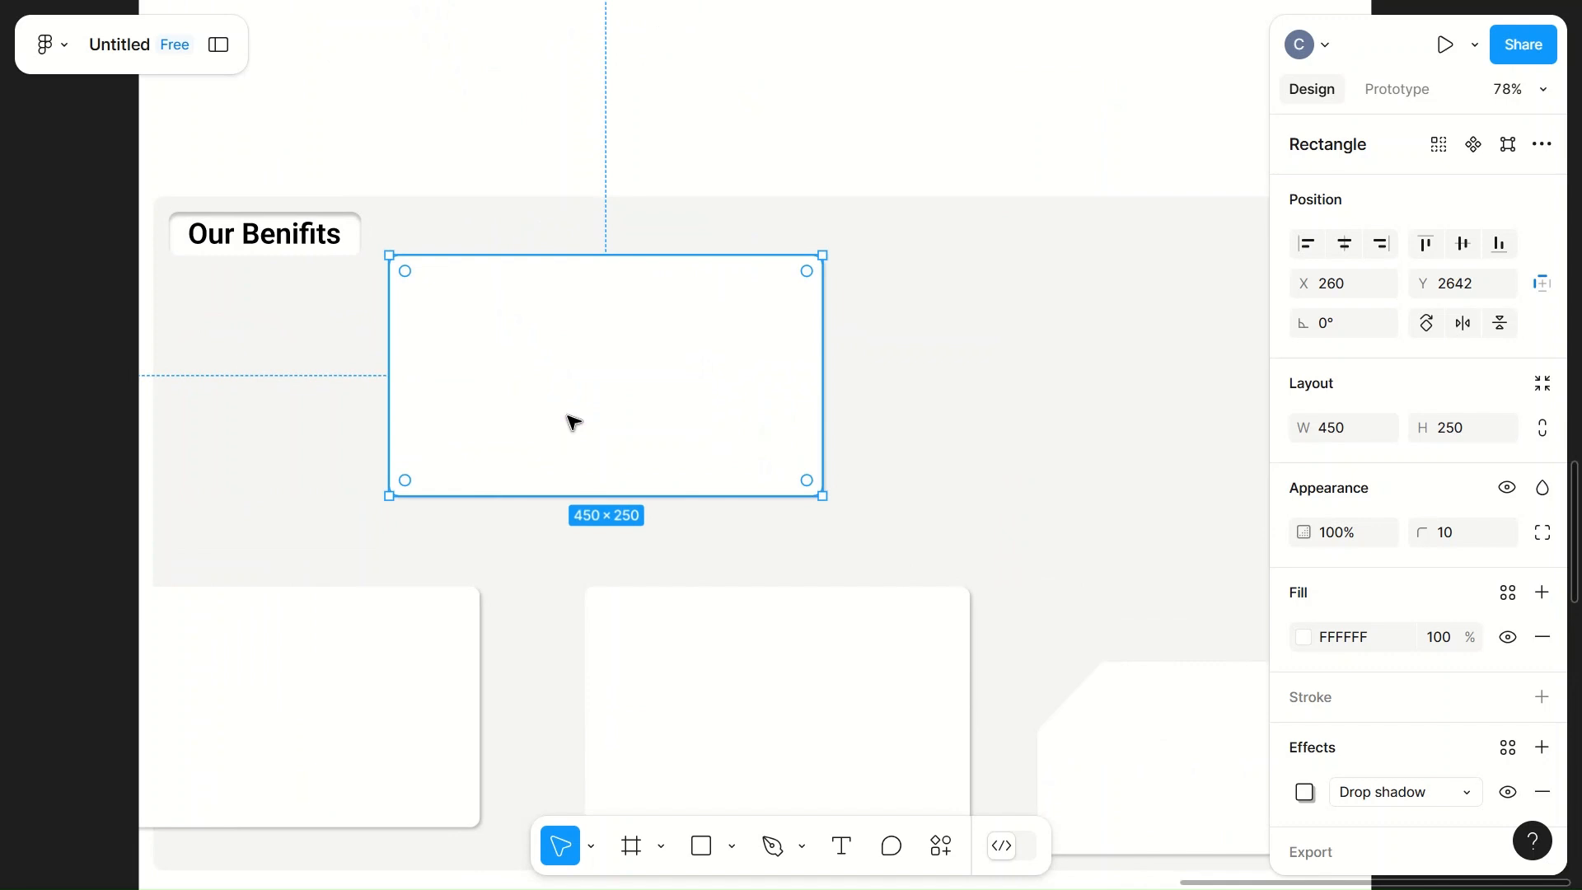
Step: Add a text reading "We are there to take care of every single th" inside the upper white card
{"action": "key", "text": "t"}
{"action": "left_click", "coordinate": [437, 311]}
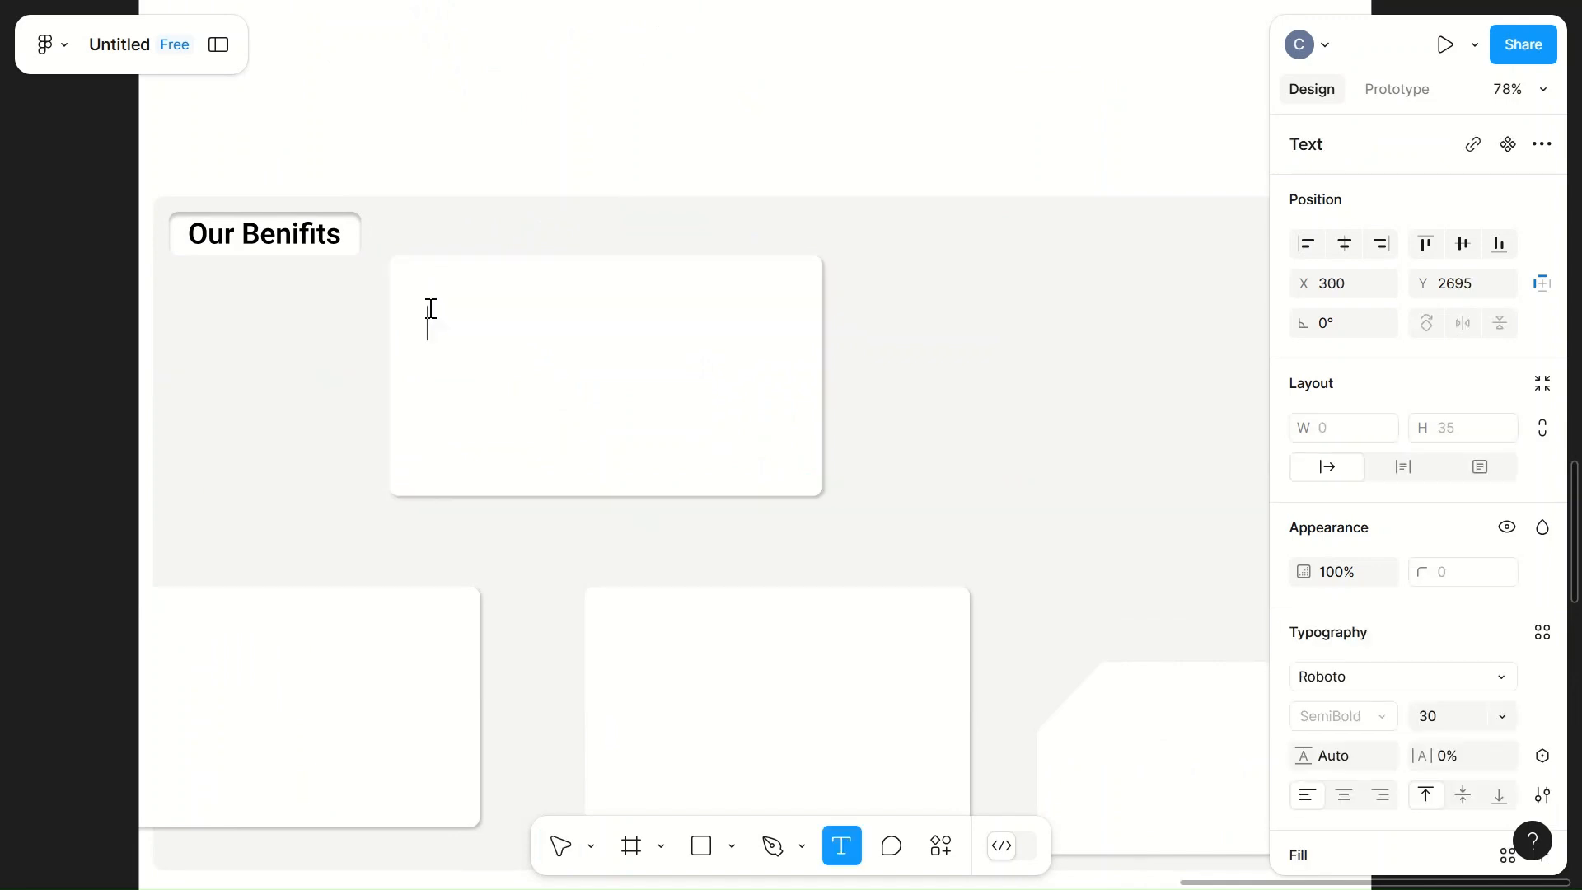
{"action": "type", "text": "We"}
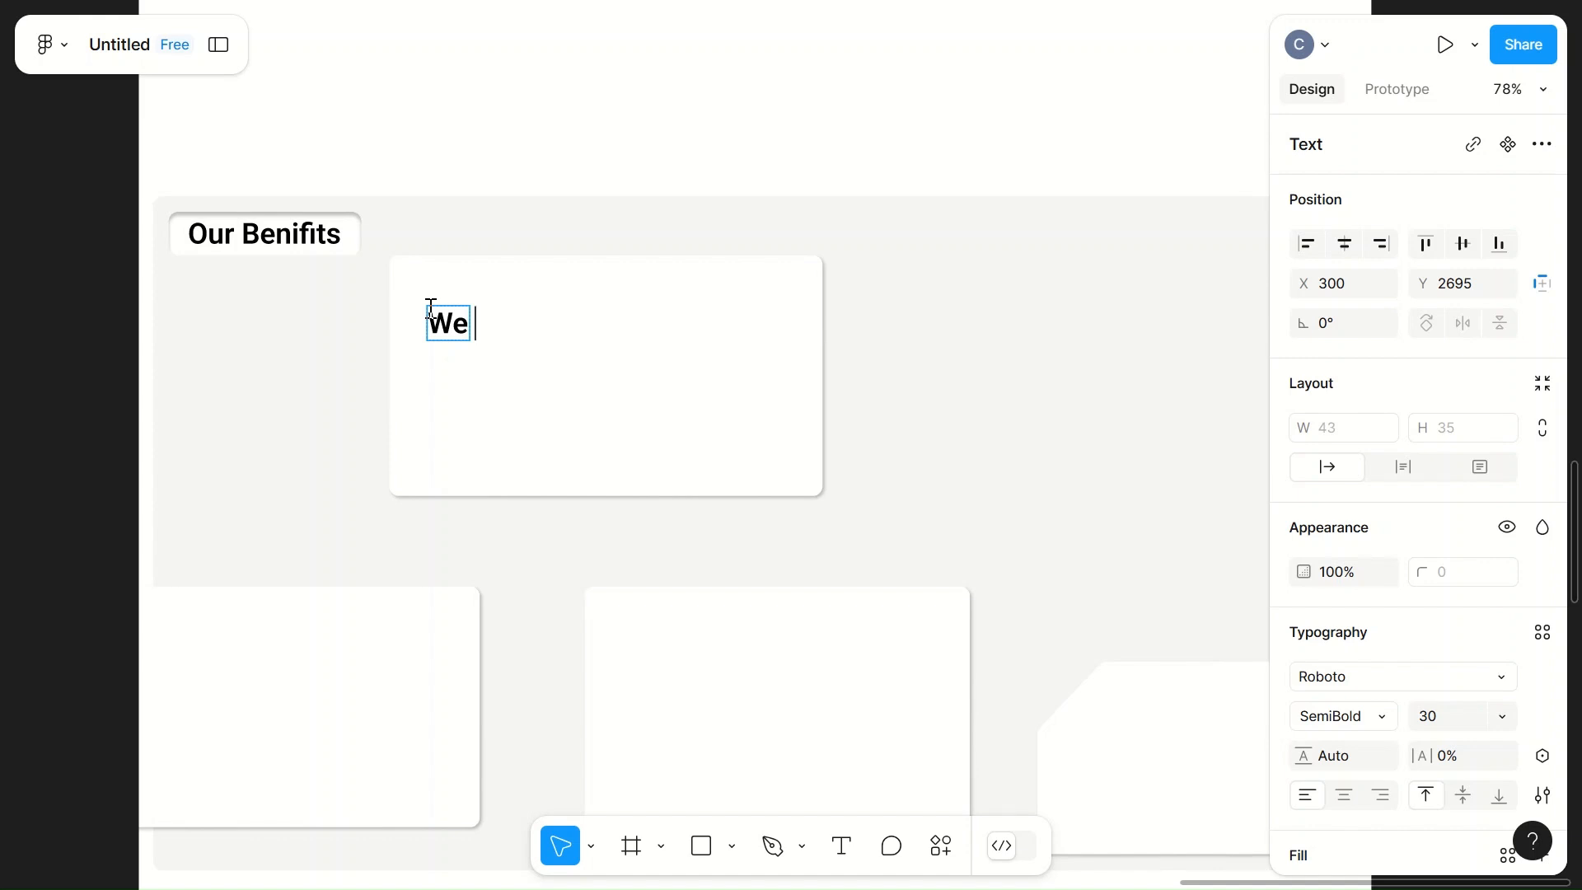
{"action": "type", "text": "are there"}
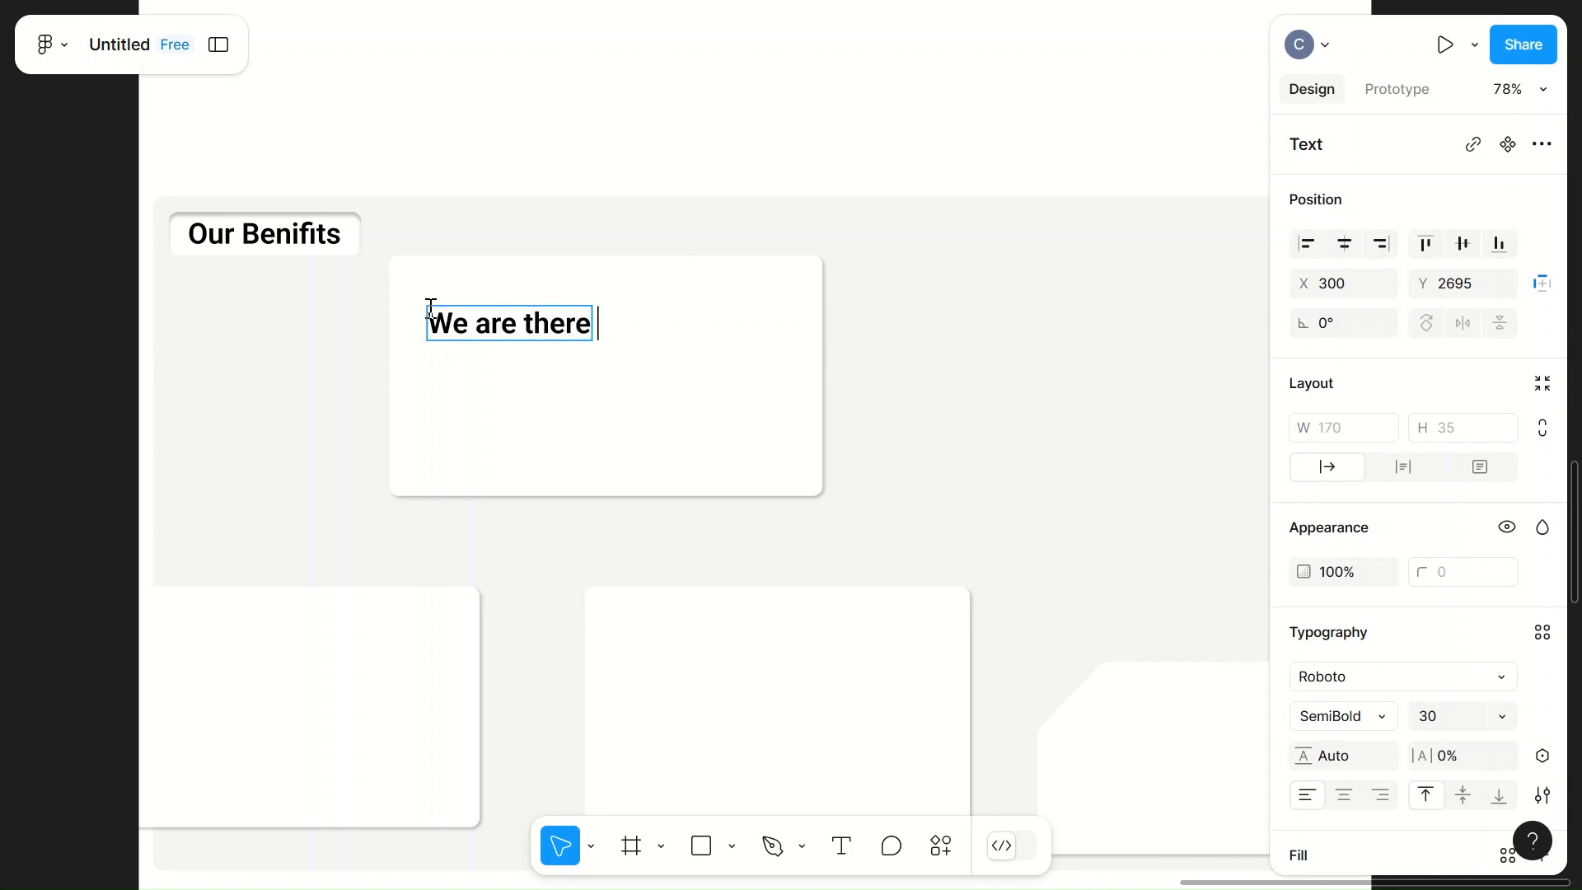
{"action": "type", "text": " to ta"}
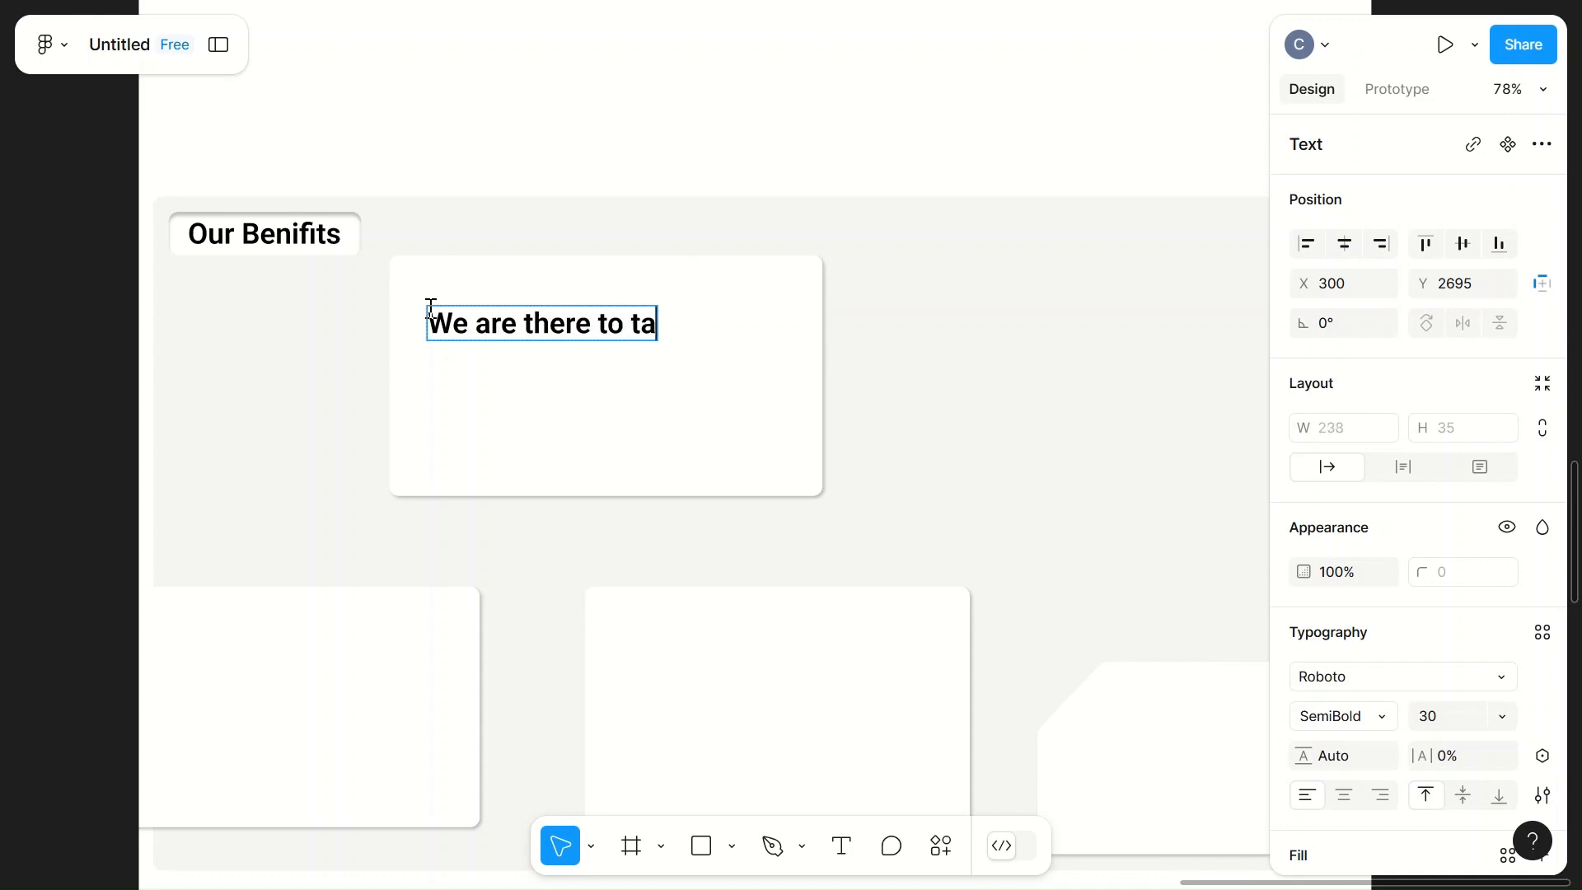
{"action": "type", "text": "ke care of "}
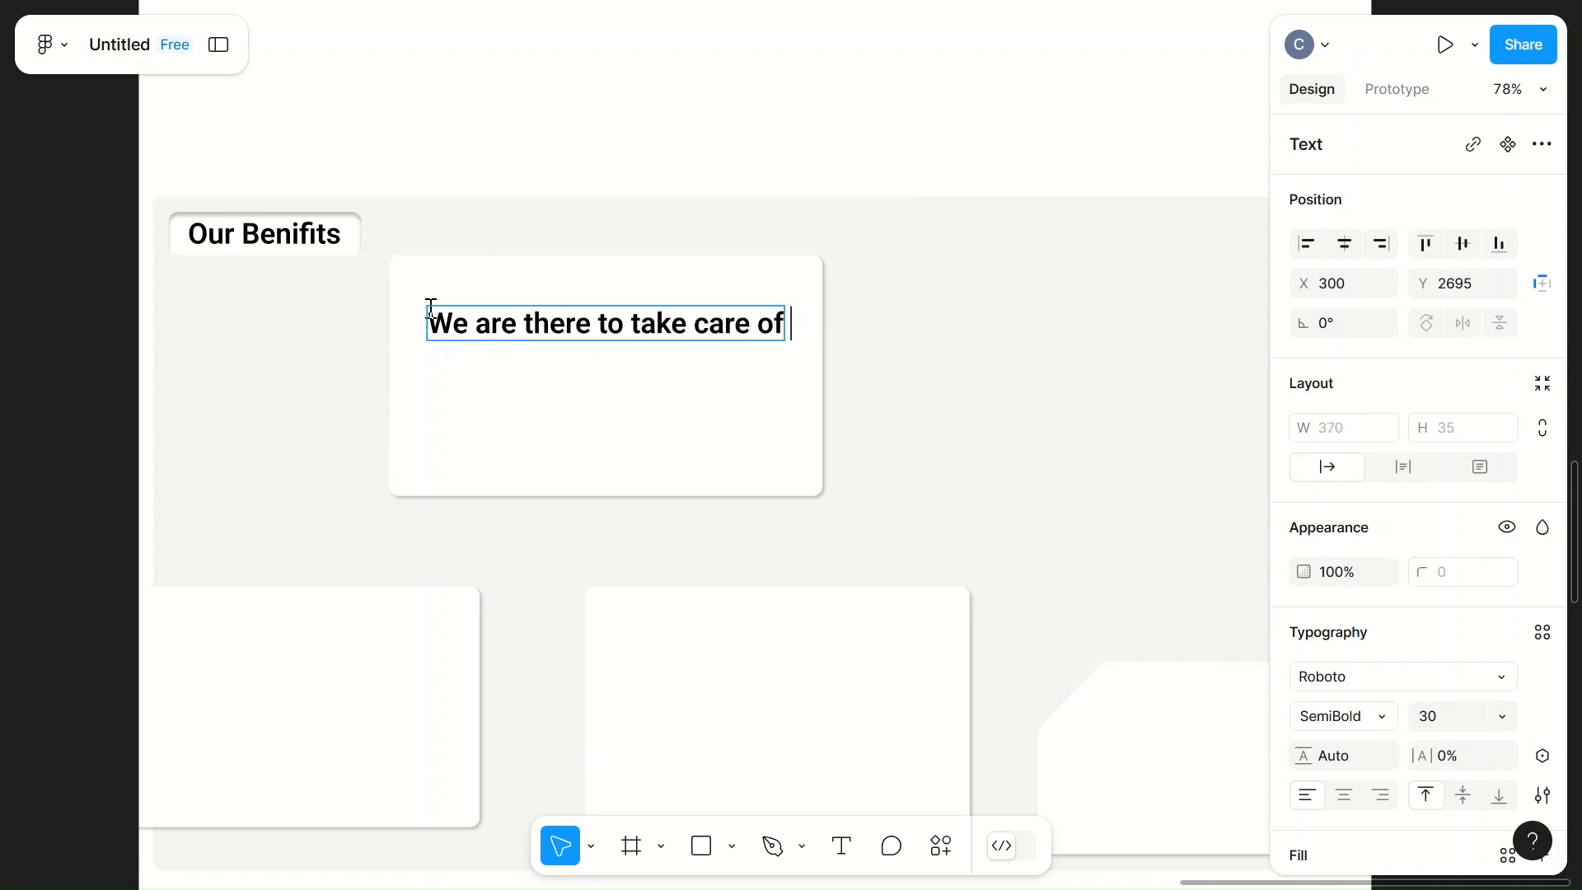
{"action": "type", "text": "every single th"}
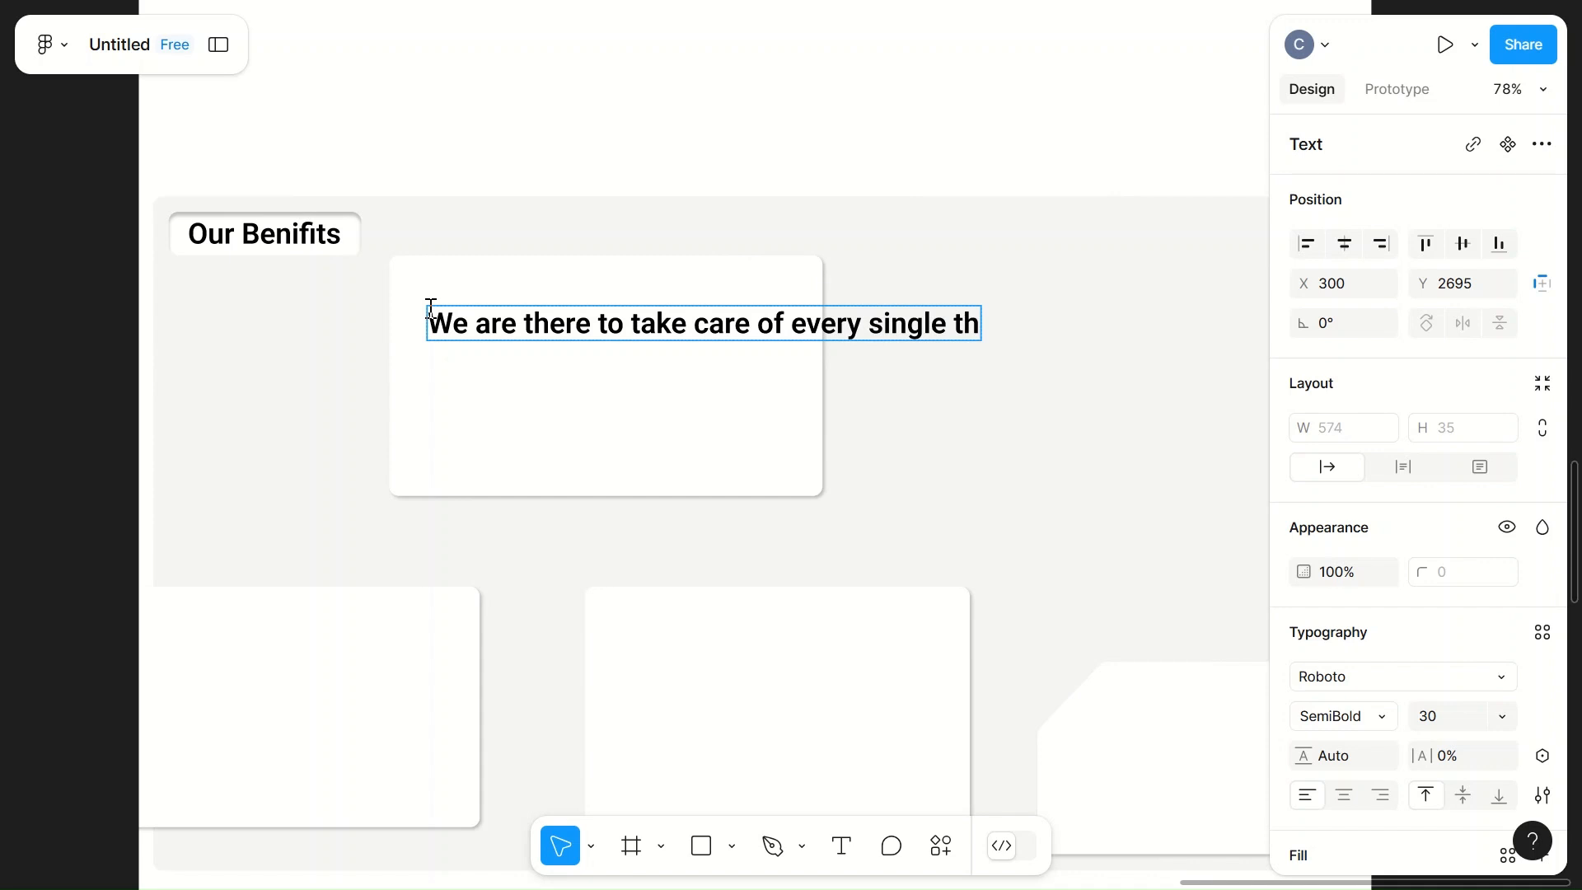
Step: Reword the card's text to read "We are there to take care at every steps."
{"action": "key", "text": "BackSpace"}
{"action": "key", "text": "BackSpace"}
{"action": "key", "text": "BackSpace"}
{"action": "key", "text": "BackSpace"}
{"action": "key", "text": "BackSpace"}
{"action": "key", "text": "BackSpace"}
{"action": "key", "text": "BackSpace"}
{"action": "key", "text": "BackSpace"}
{"action": "key", "text": "BackSpace"}
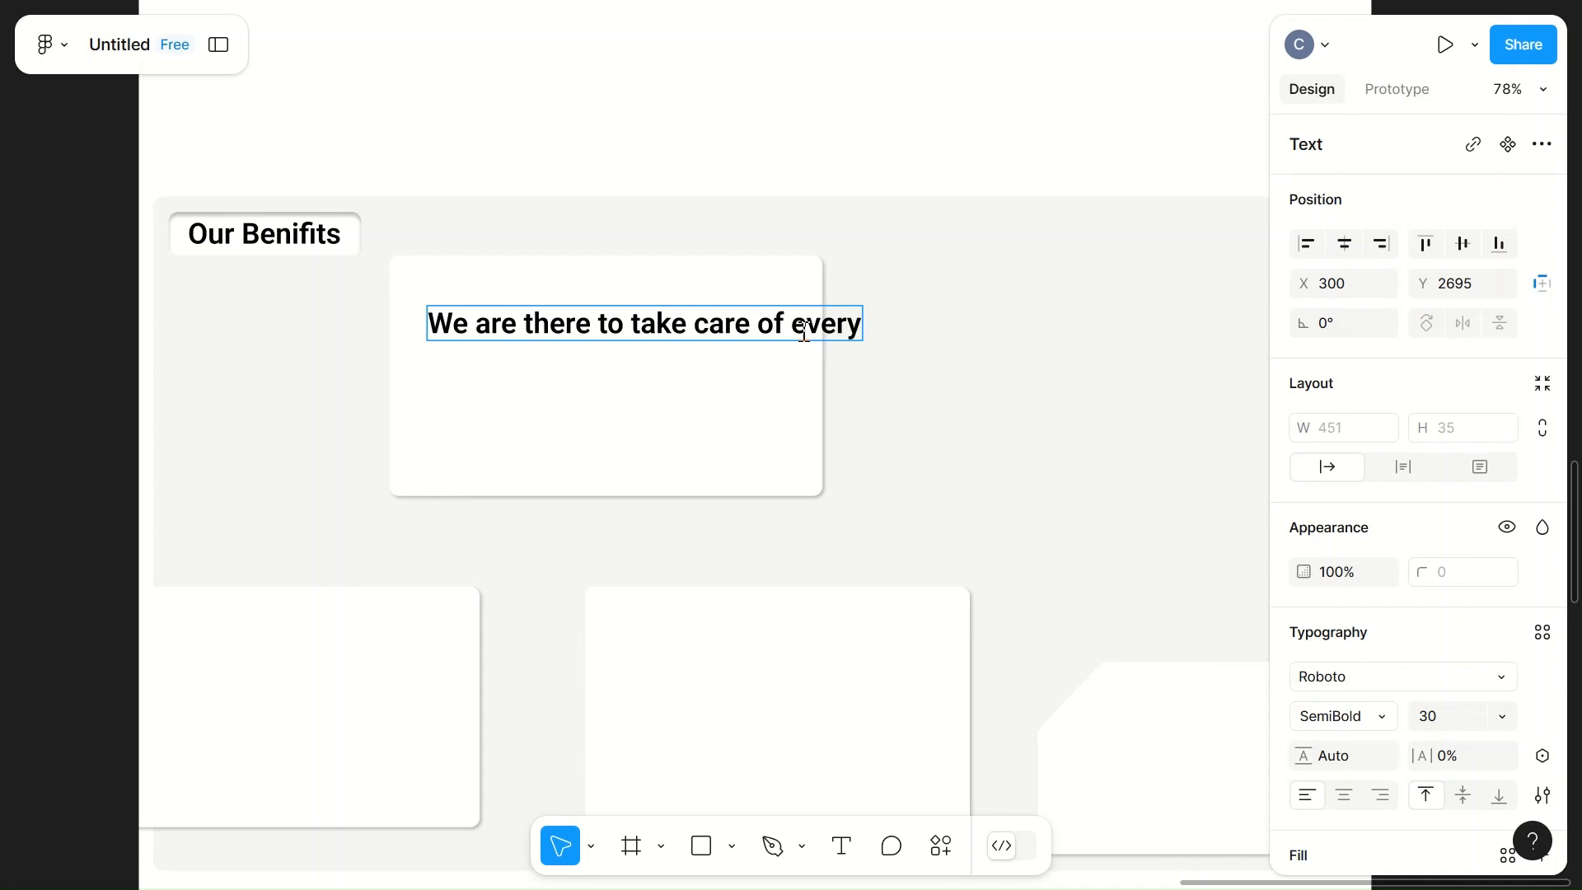
{"action": "key", "text": "BackSpace"}
{"action": "key", "text": "BackSpace"}
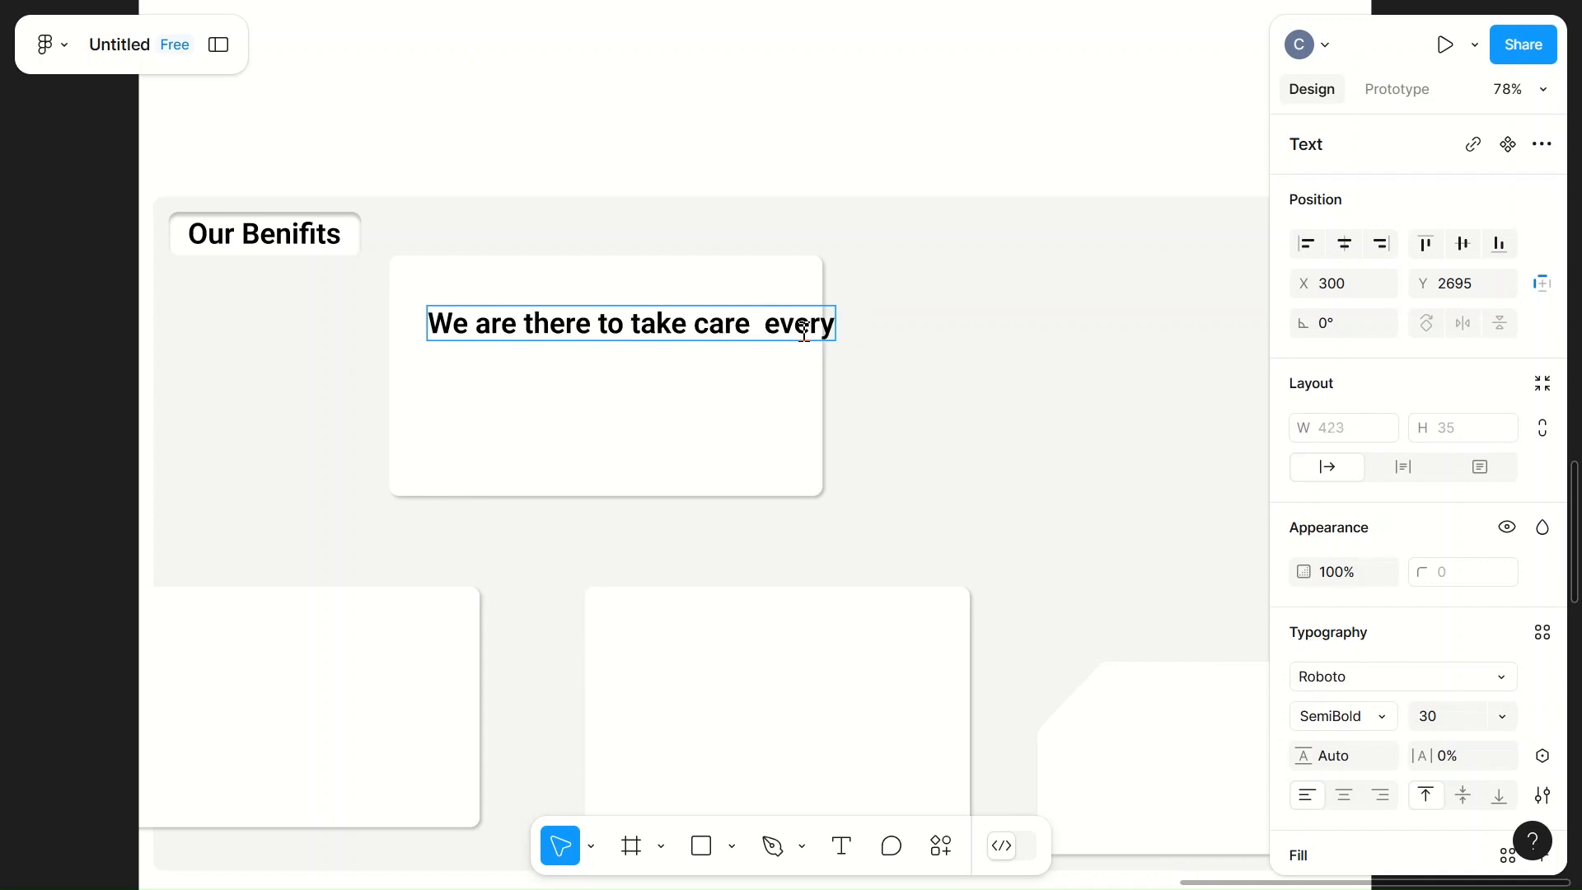
{"action": "type", "text": "at"}
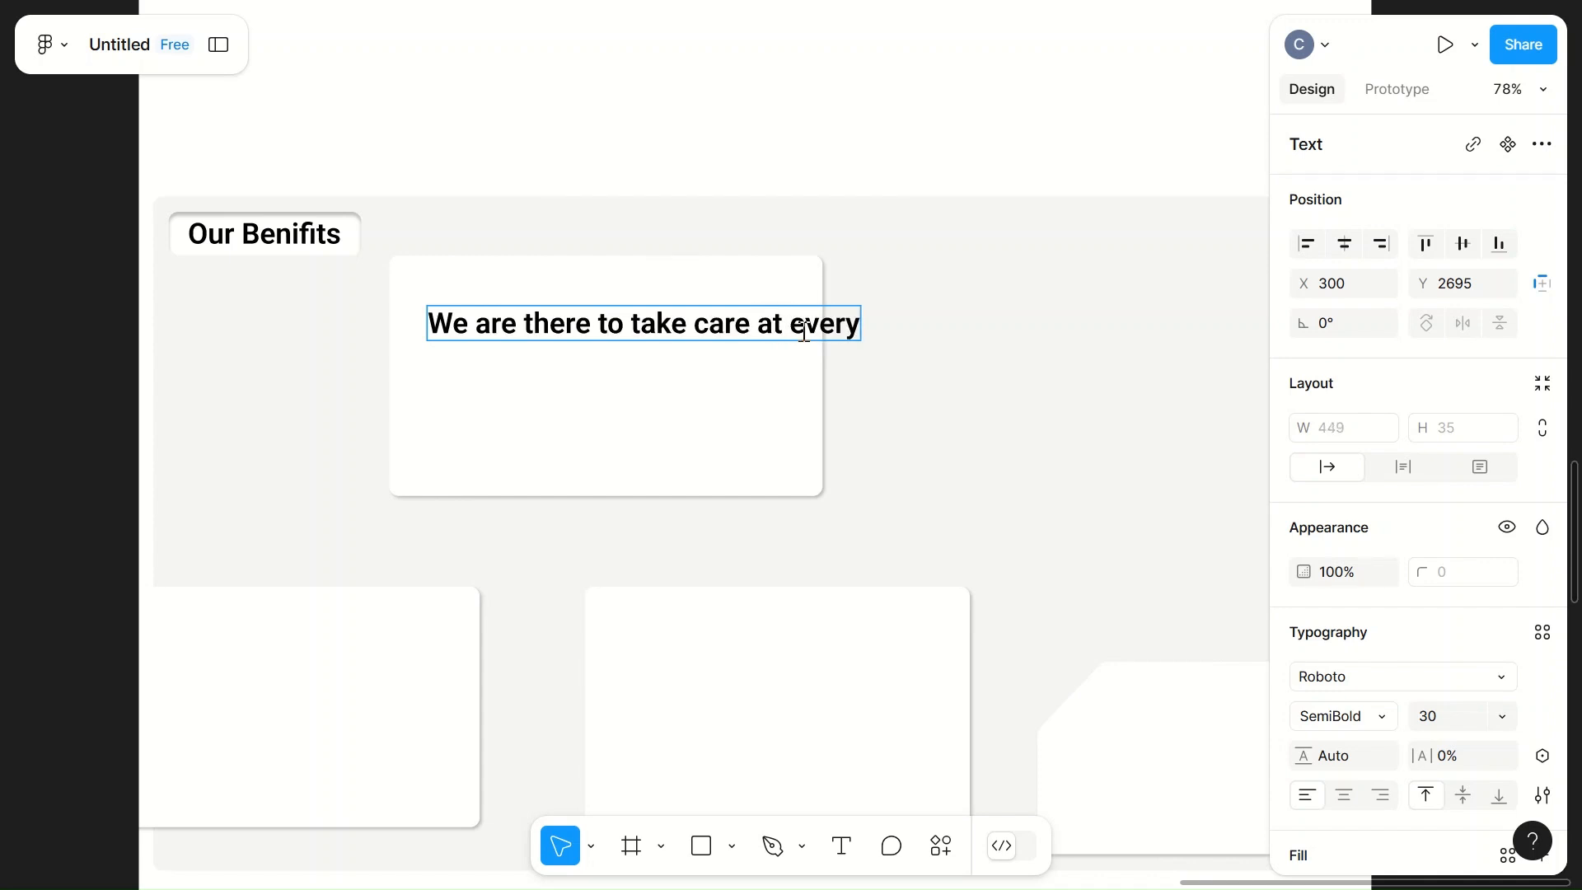
{"action": "type", "text": " every steps."}
{"action": "left_click", "coordinate": [1004, 384]}
Step: Narrow the card text's box to about 339 wide so it wraps onto two lines, and move it into the card's upper-left corner
{"action": "left_click_drag", "start_coordinate": [948, 323], "coordinate": [753, 357]}
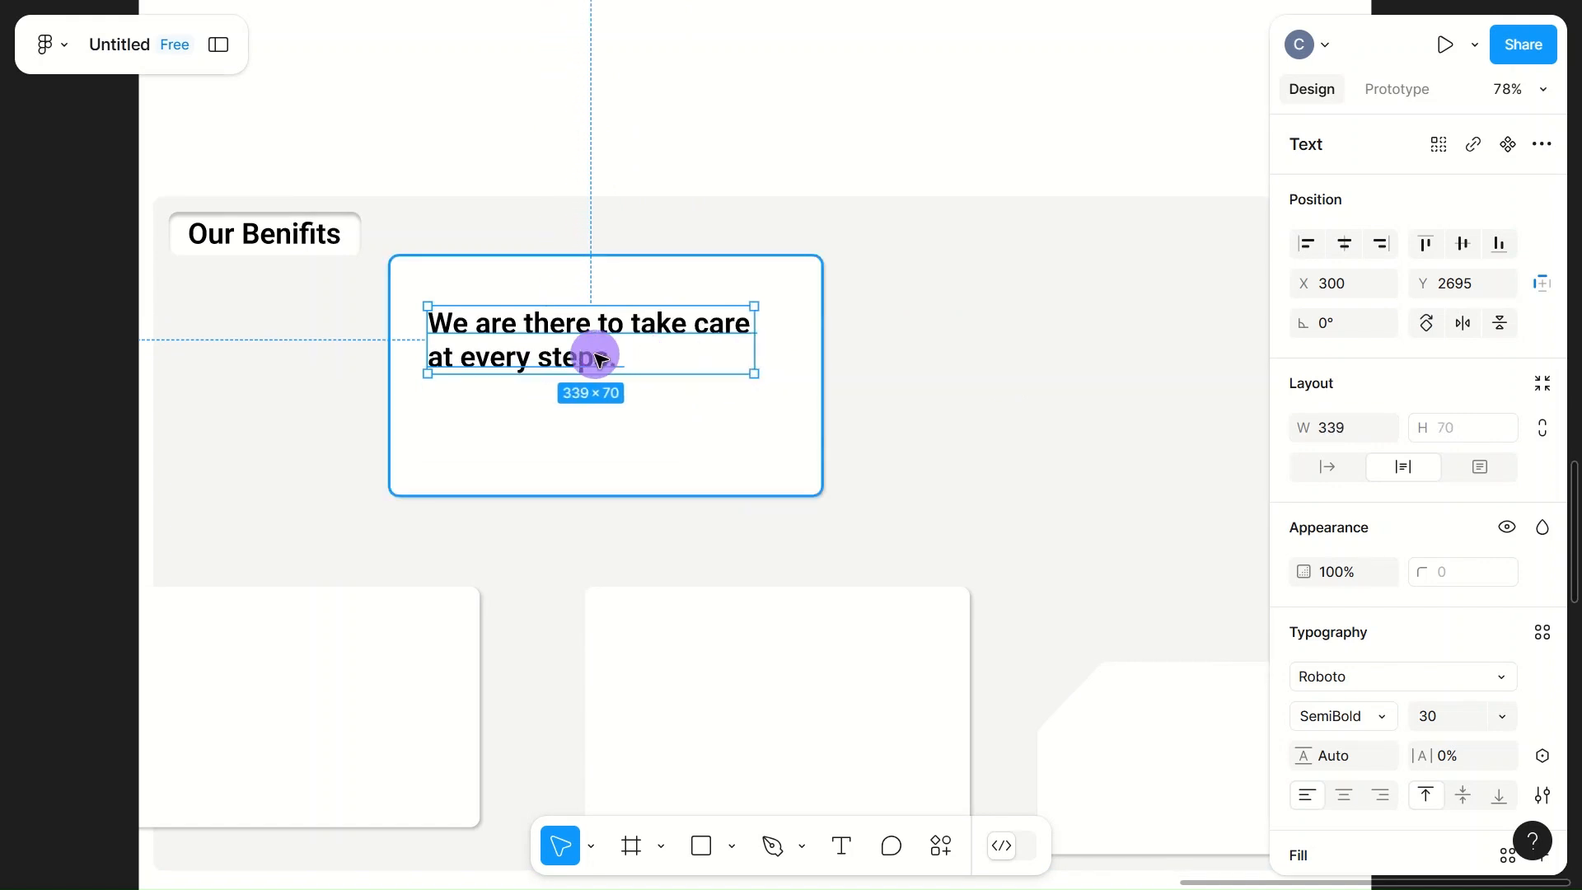
{"action": "left_click_drag", "start_coordinate": [600, 359], "coordinate": [635, 328]}
{"action": "left_click", "coordinate": [689, 375]}
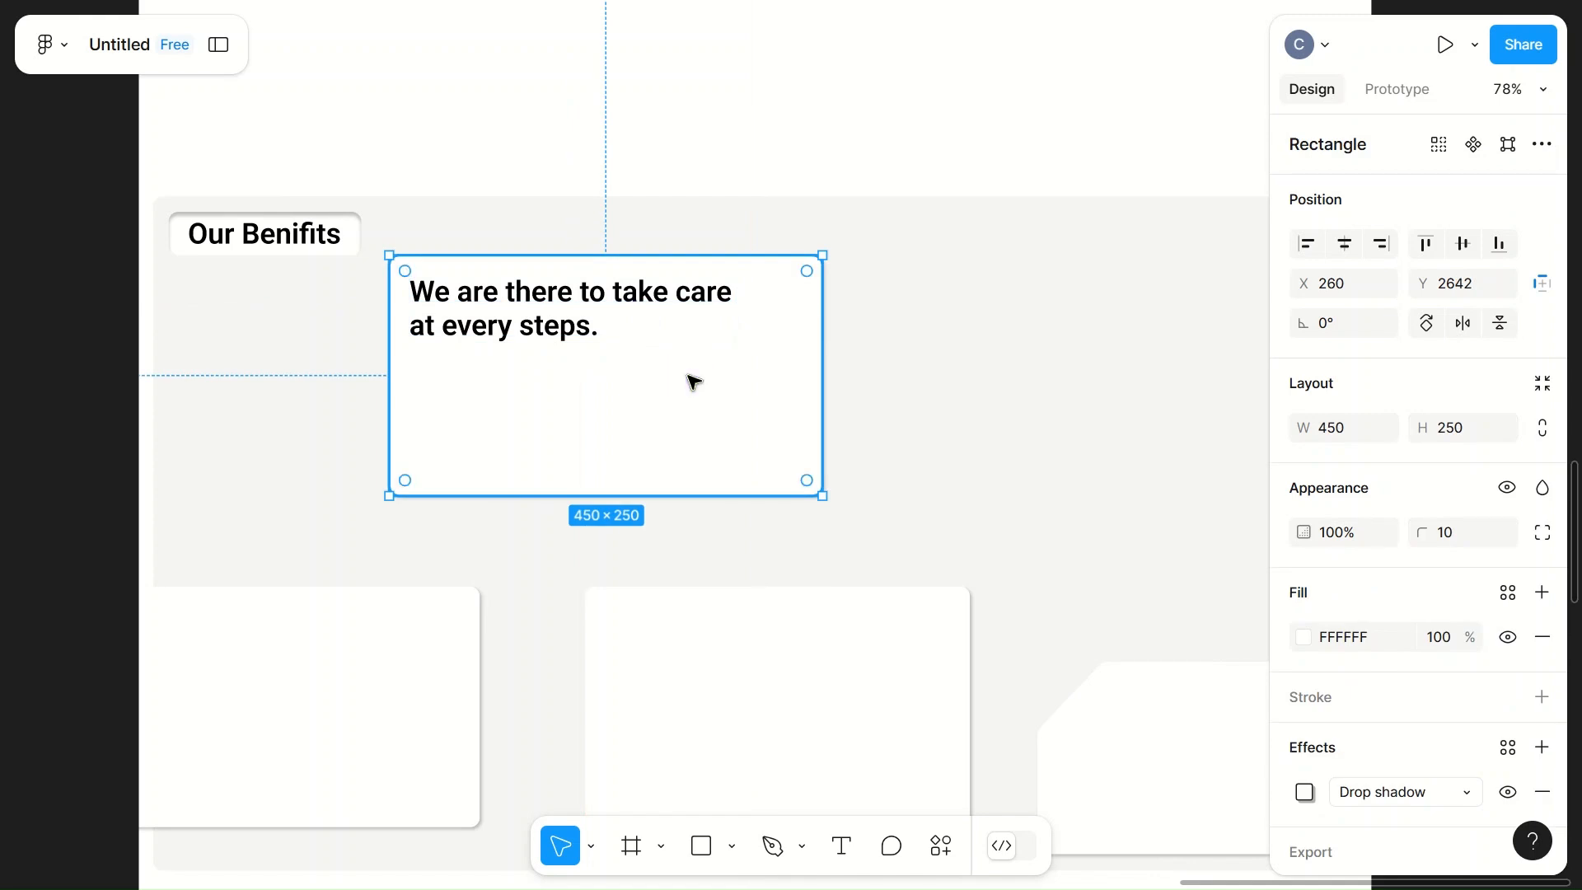
Step: Move the desert traveller image from the loose pictures beside the page onto the upper white card, at about X 516, Y 2602
{"action": "scroll", "coordinate": [693, 381], "scroll_direction": "down", "scroll_amount": 10}
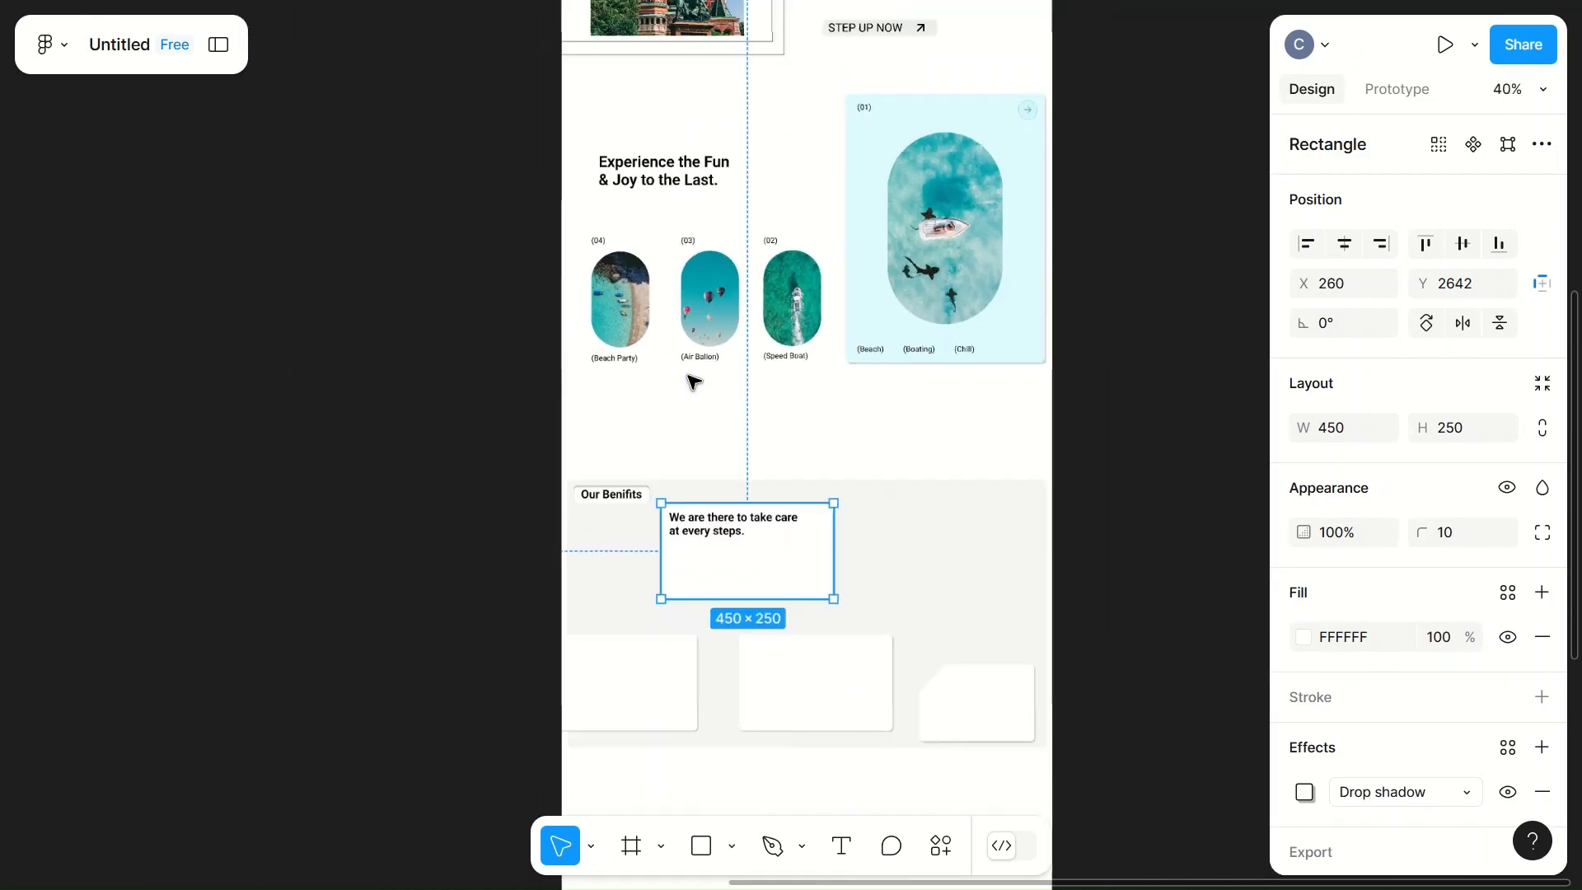
{"action": "scroll", "coordinate": [417, 403], "scroll_direction": "down", "scroll_amount": 8}
{"action": "scroll", "coordinate": [353, 414], "scroll_direction": "left", "scroll_amount": 5}
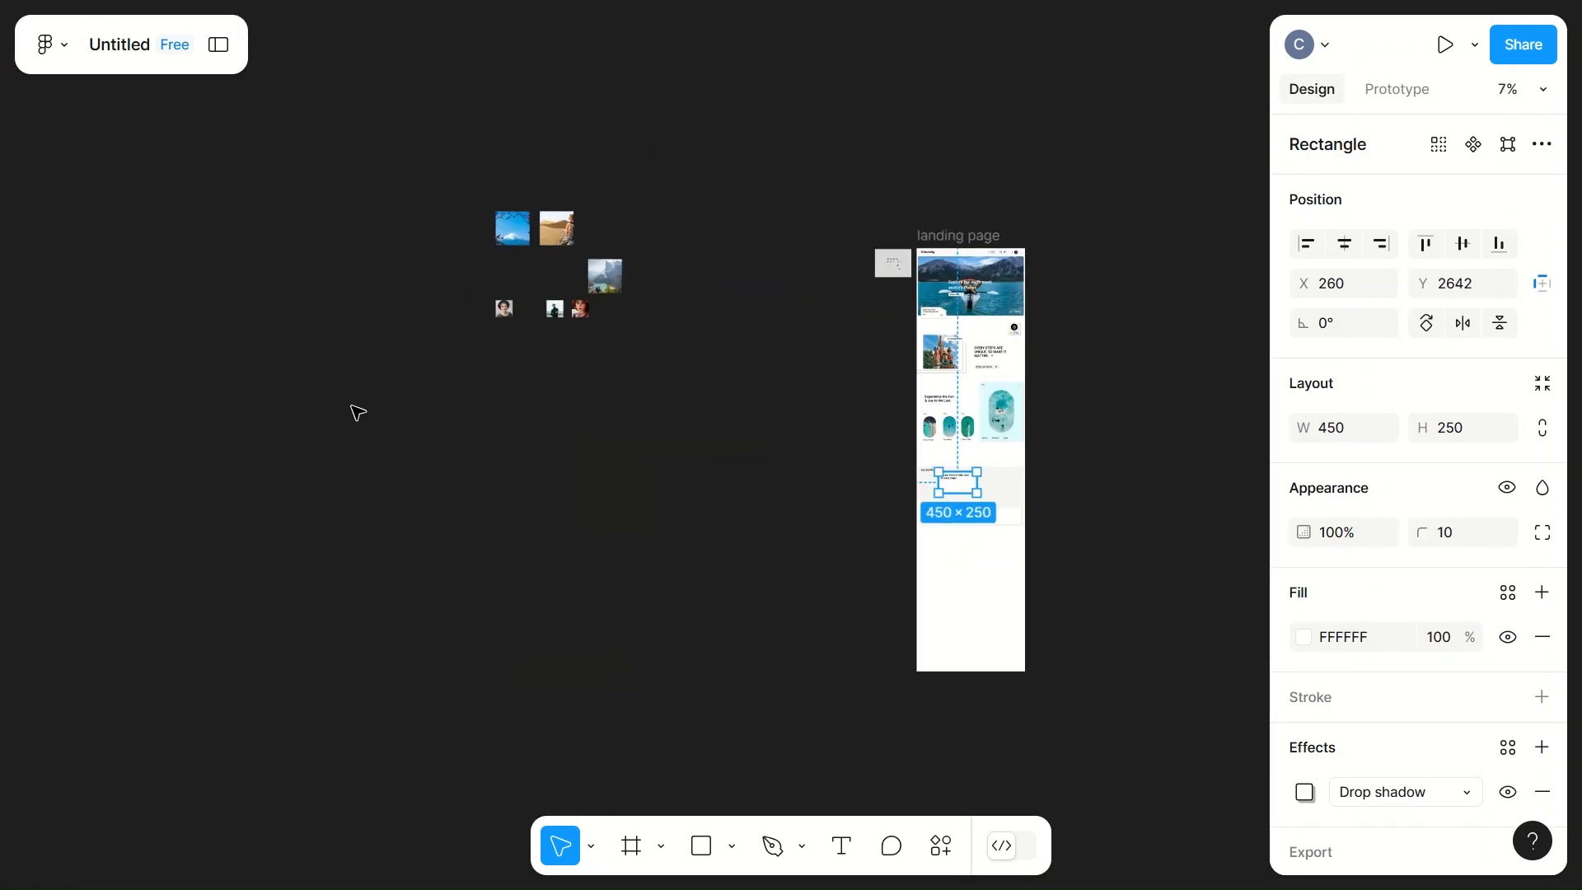
{"action": "scroll", "coordinate": [355, 412], "scroll_direction": "up", "scroll_amount": 6}
{"action": "scroll", "coordinate": [355, 412], "scroll_direction": "up", "scroll_amount": 4}
{"action": "scroll", "coordinate": [396, 378], "scroll_direction": "right", "scroll_amount": 5}
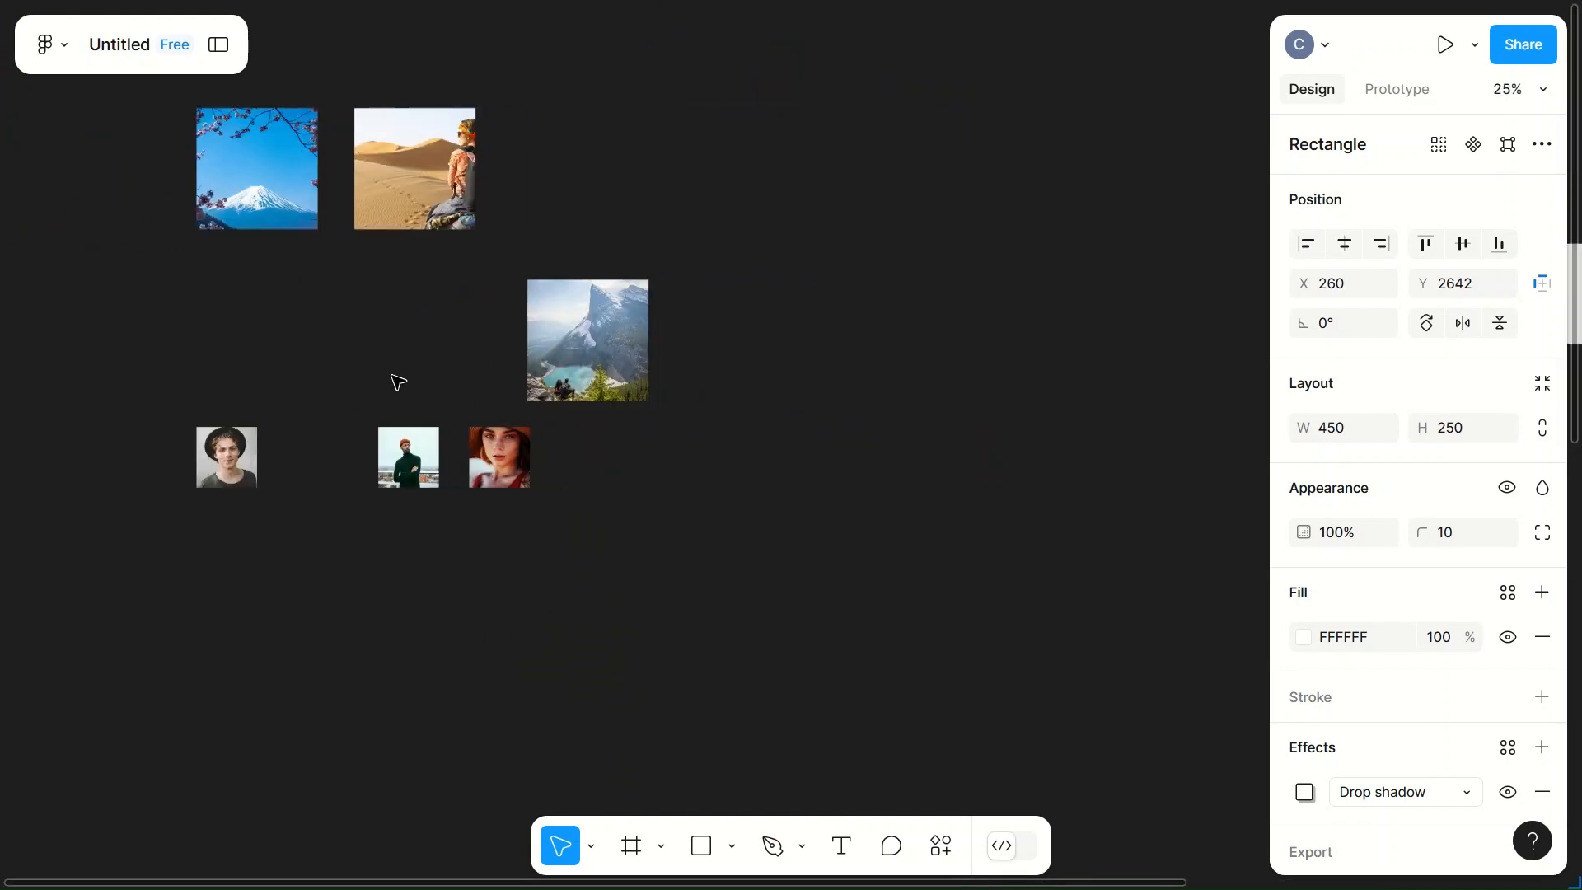
{"action": "left_click", "coordinate": [428, 183]}
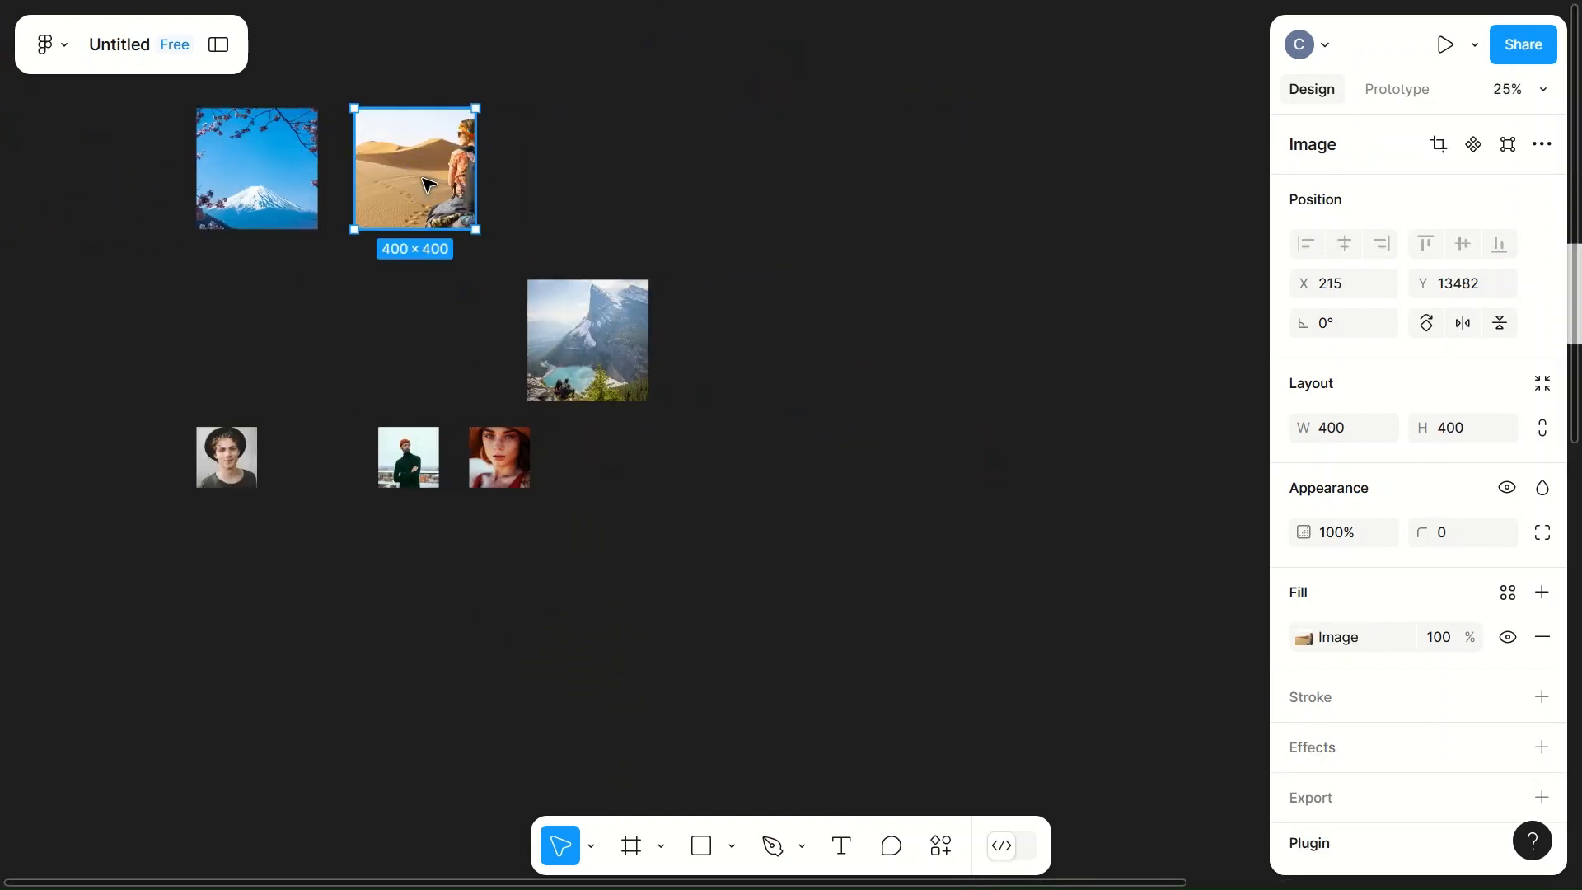
{"action": "left_click_drag", "start_coordinate": [427, 183], "coordinate": [929, 654]}
{"action": "scroll", "coordinate": [929, 653], "scroll_direction": "right", "scroll_amount": 3}
{"action": "scroll", "coordinate": [932, 653], "scroll_direction": "down", "scroll_amount": 4}
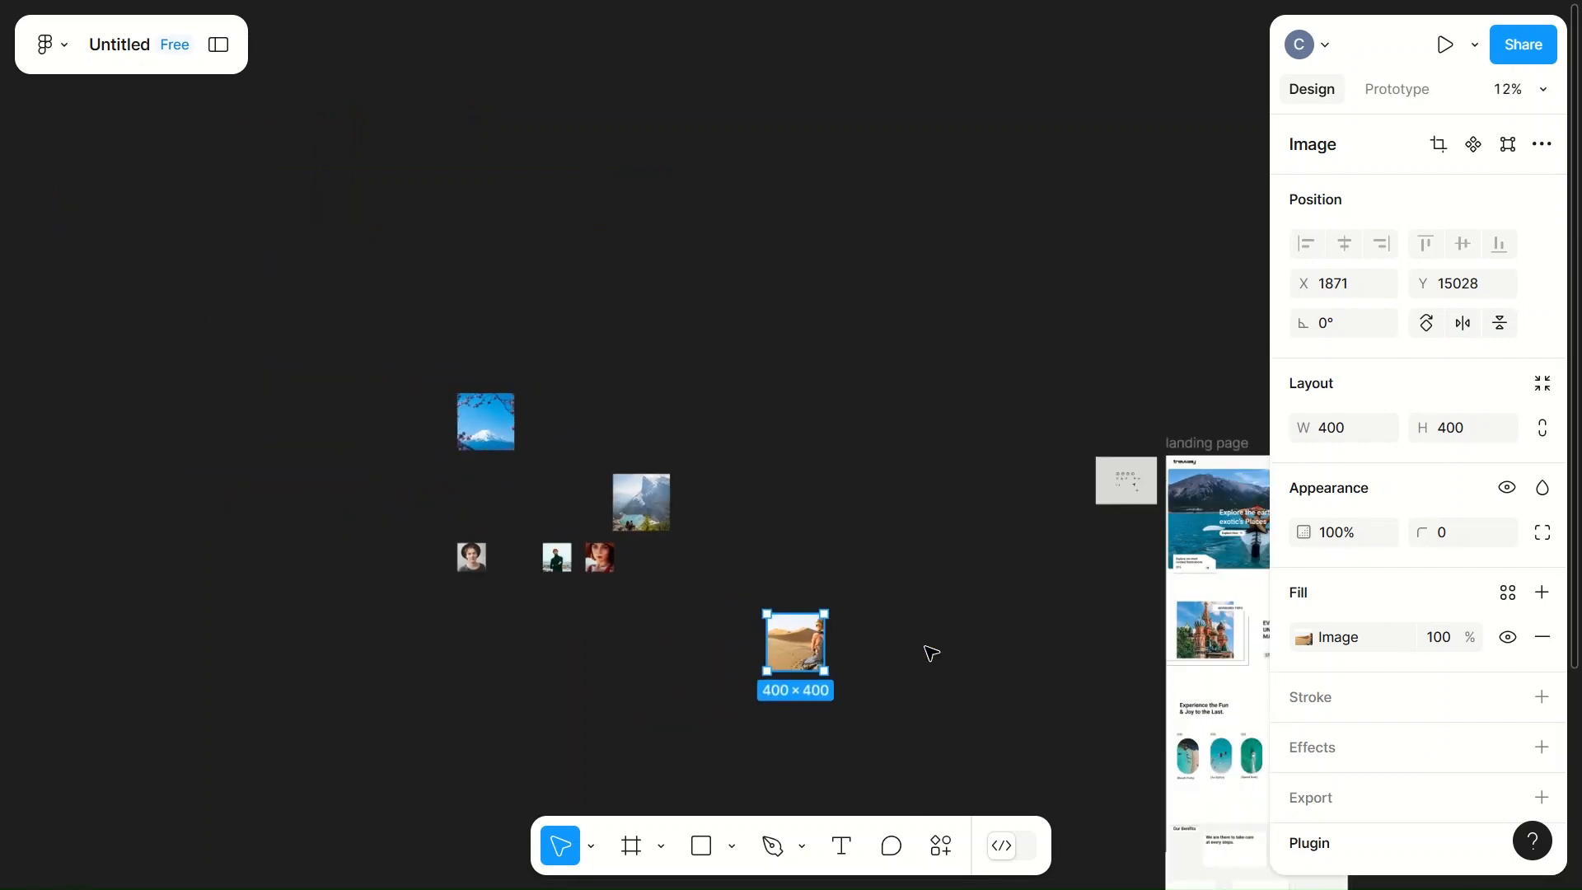
{"action": "scroll", "coordinate": [931, 653], "scroll_direction": "right", "scroll_amount": 3}
{"action": "scroll", "coordinate": [931, 653], "scroll_direction": "down", "scroll_amount": 5}
{"action": "left_click_drag", "start_coordinate": [590, 417], "coordinate": [1047, 627]}
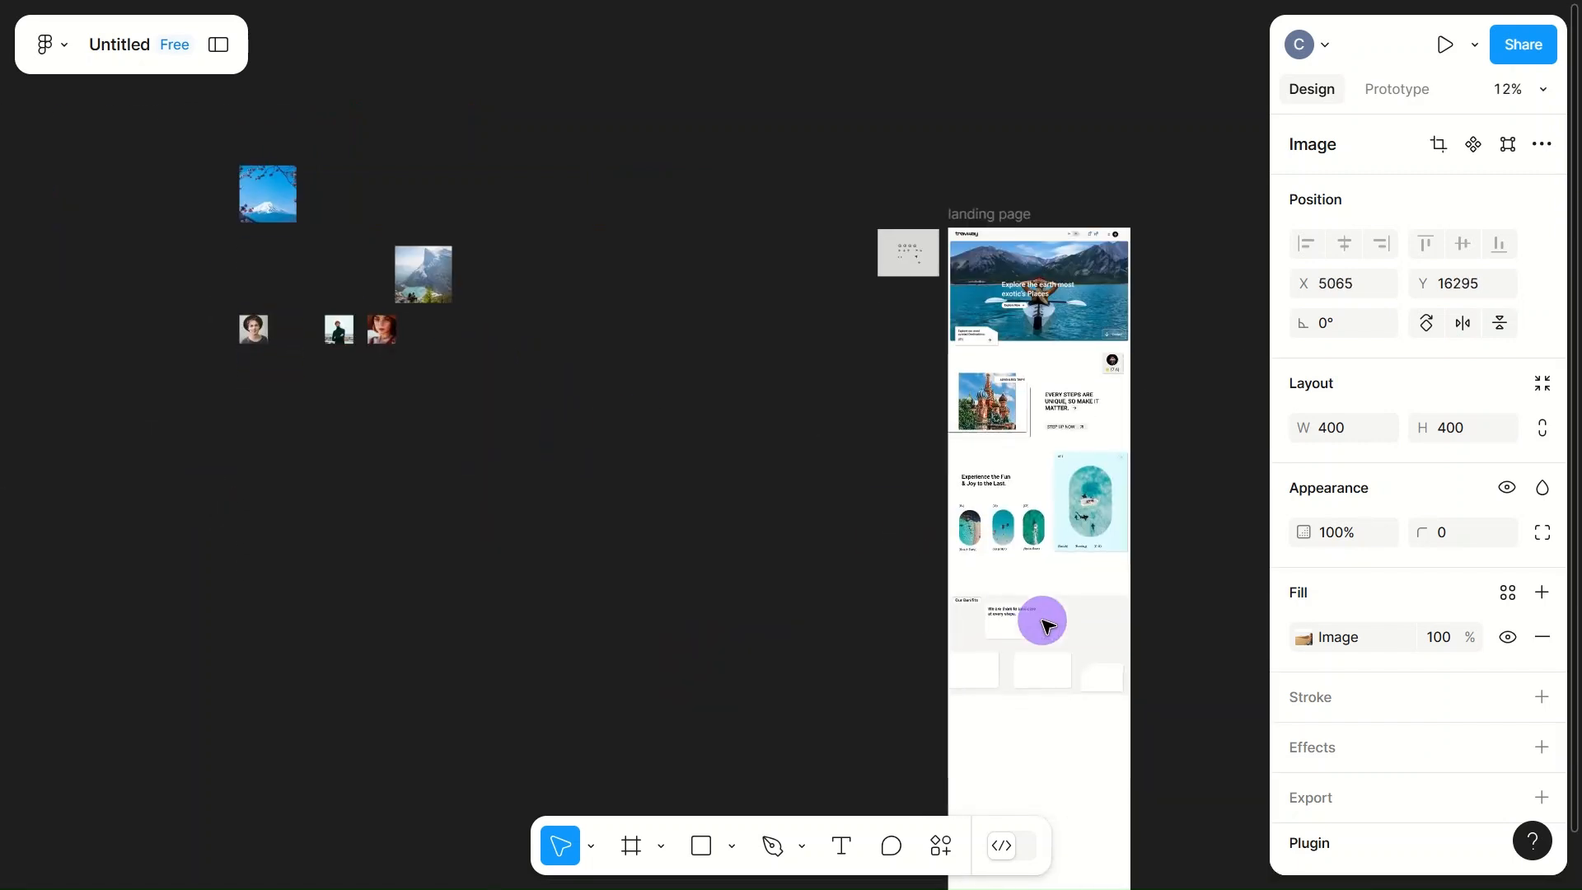
Step: Set the desert image's width to 100 and height to 80
{"action": "scroll", "coordinate": [1048, 631], "scroll_direction": "up", "scroll_amount": 10}
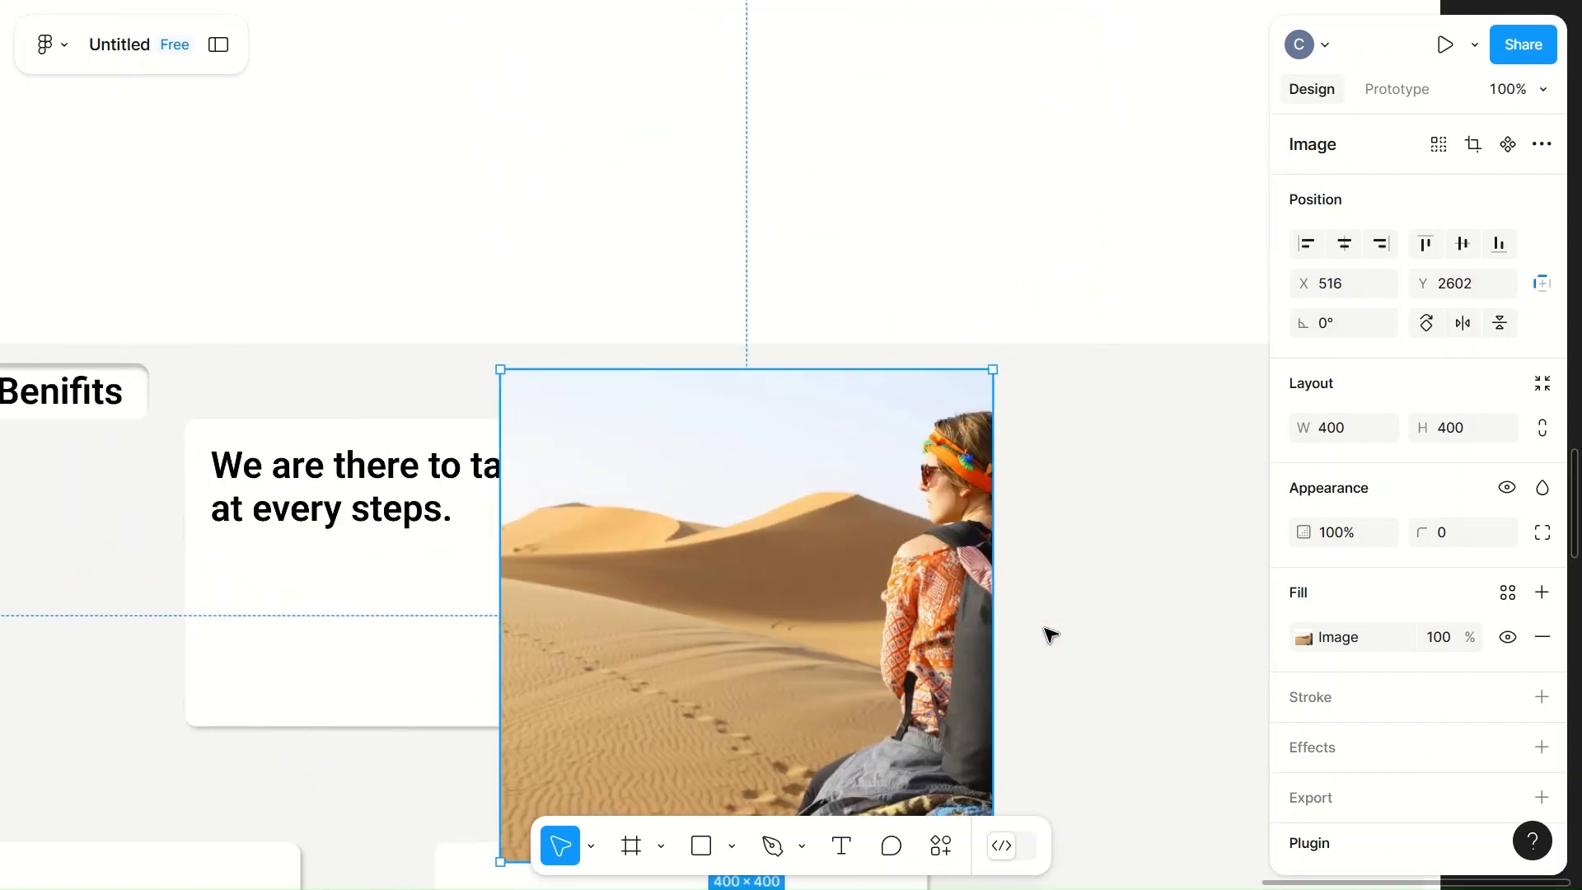
{"action": "scroll", "coordinate": [1048, 633], "scroll_direction": "down", "scroll_amount": 3}
{"action": "scroll", "coordinate": [1049, 636], "scroll_direction": "down", "scroll_amount": 2}
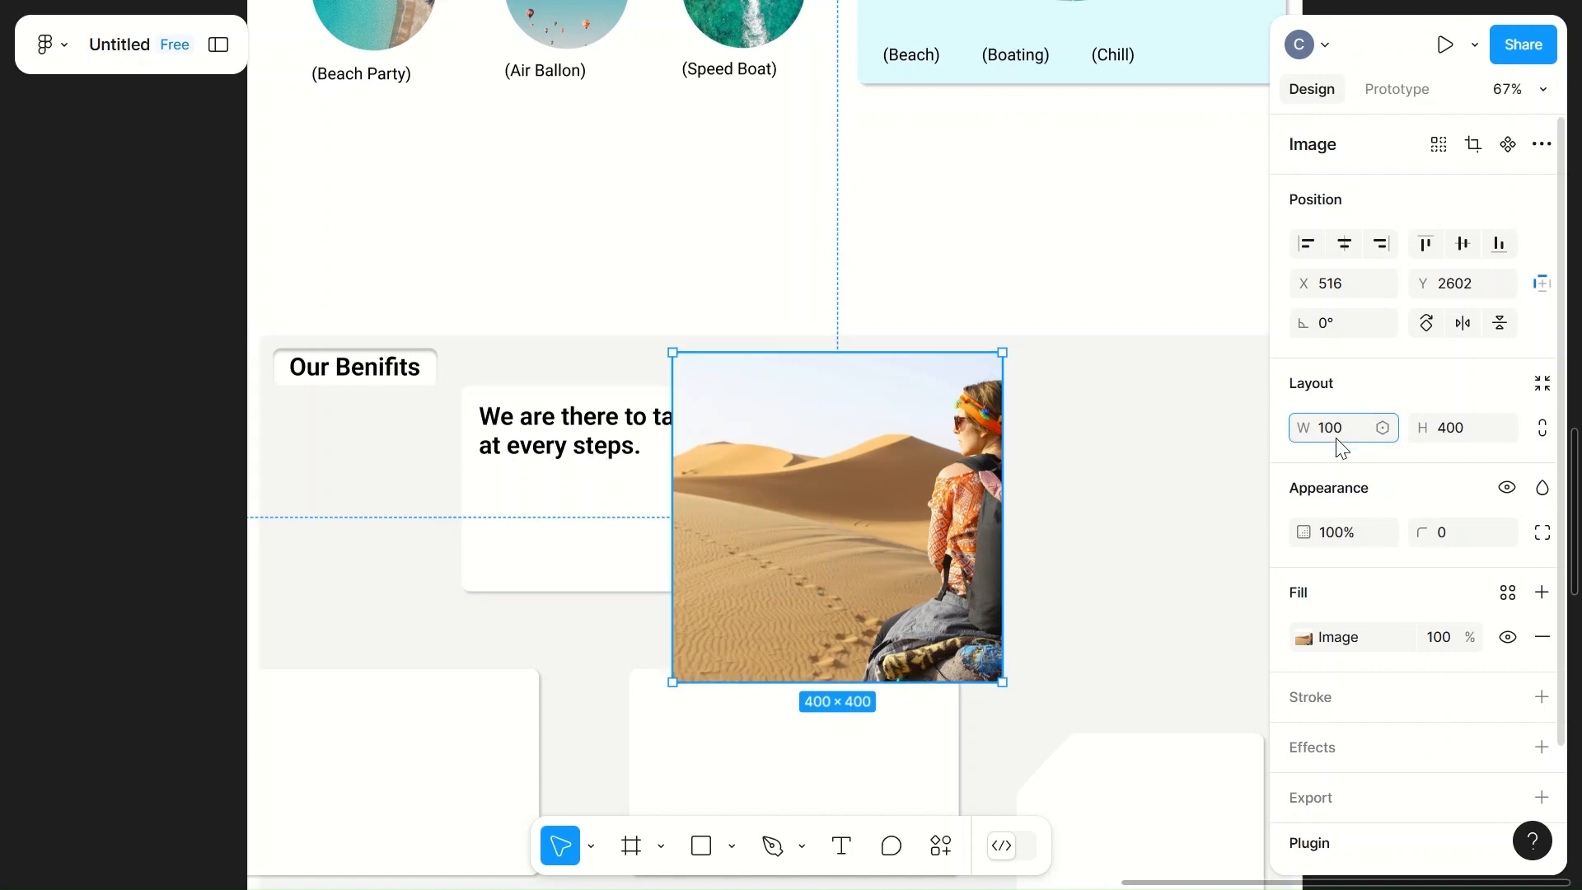
{"action": "left_click", "coordinate": [1141, 487]}
{"action": "left_click", "coordinate": [734, 516]}
{"action": "left_click", "coordinate": [1452, 443]}
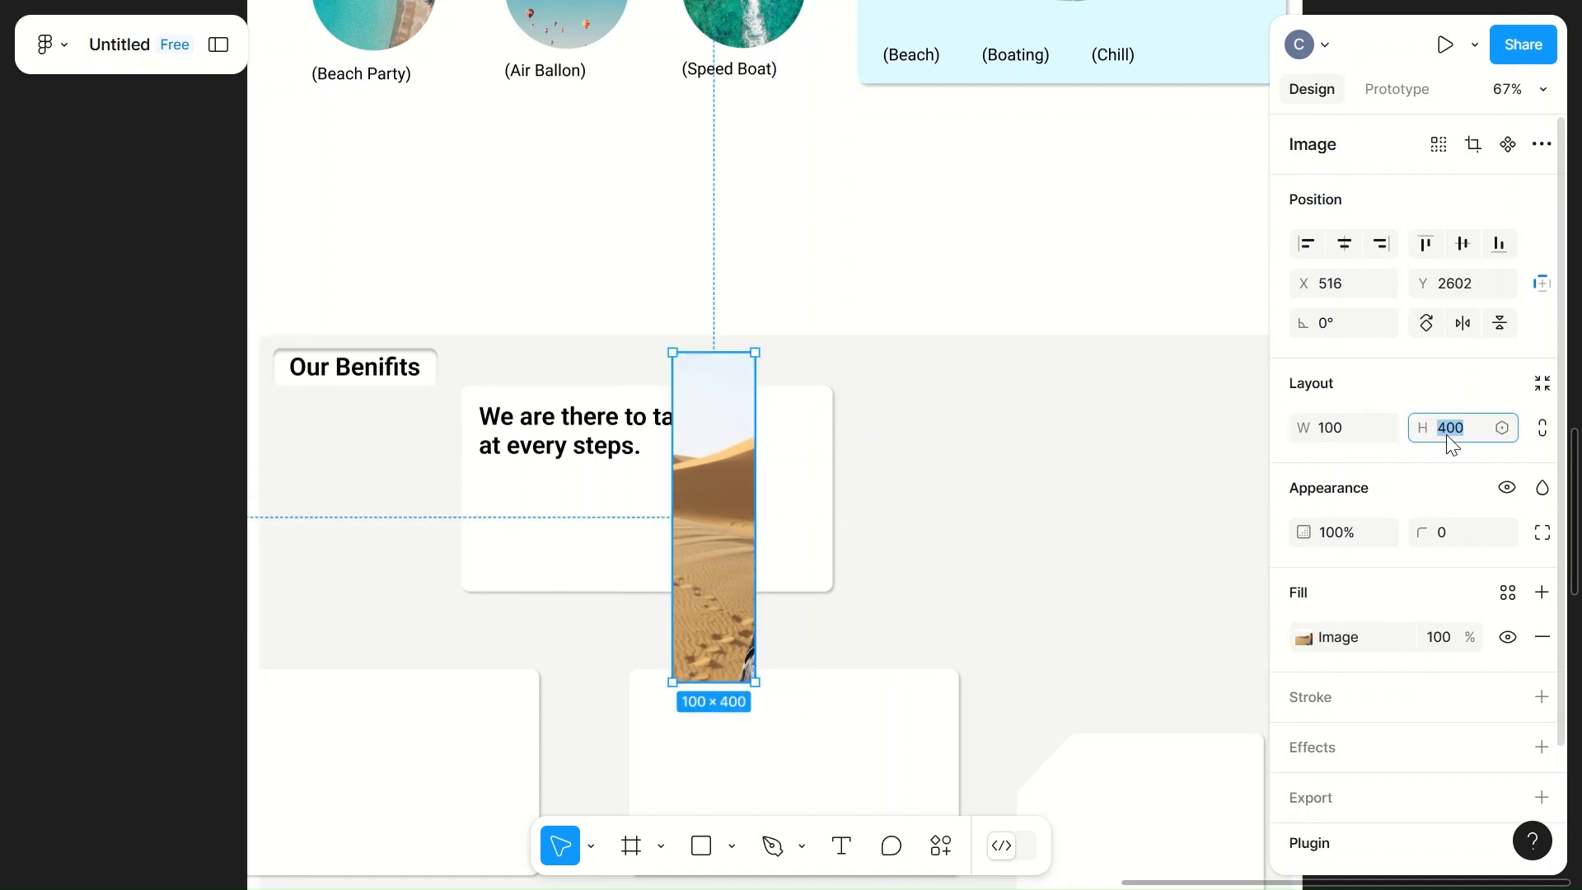
{"action": "left_click", "coordinate": [1059, 496]}
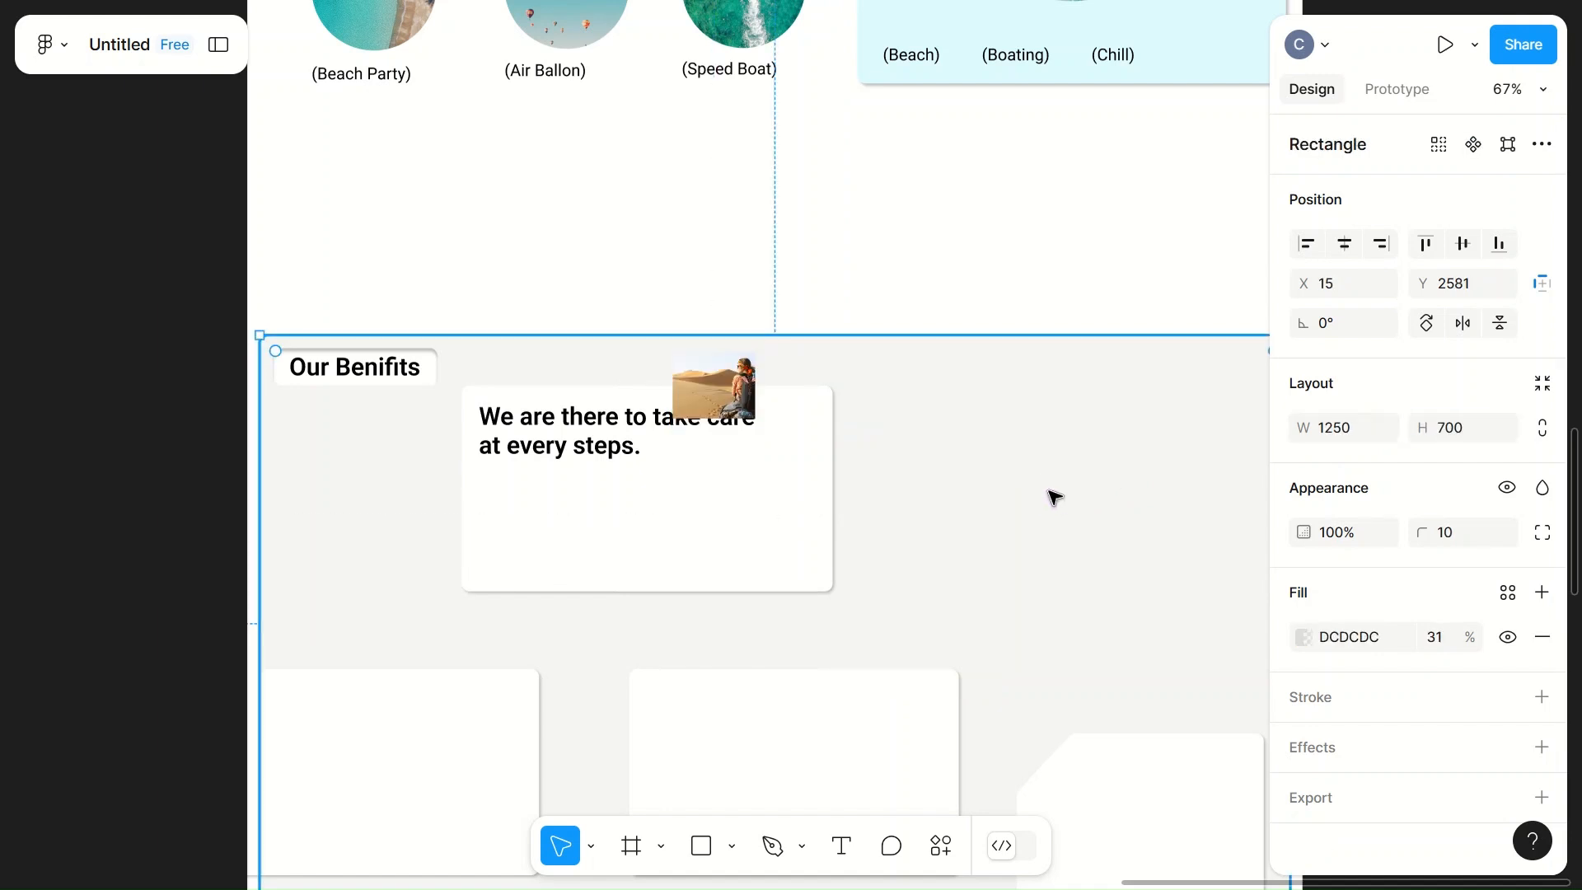
Step: Move the desert image below the card's text and set its width to 200 and height to 180
{"action": "left_click", "coordinate": [717, 387]}
{"action": "left_click_drag", "start_coordinate": [714, 478], "coordinate": [773, 515]}
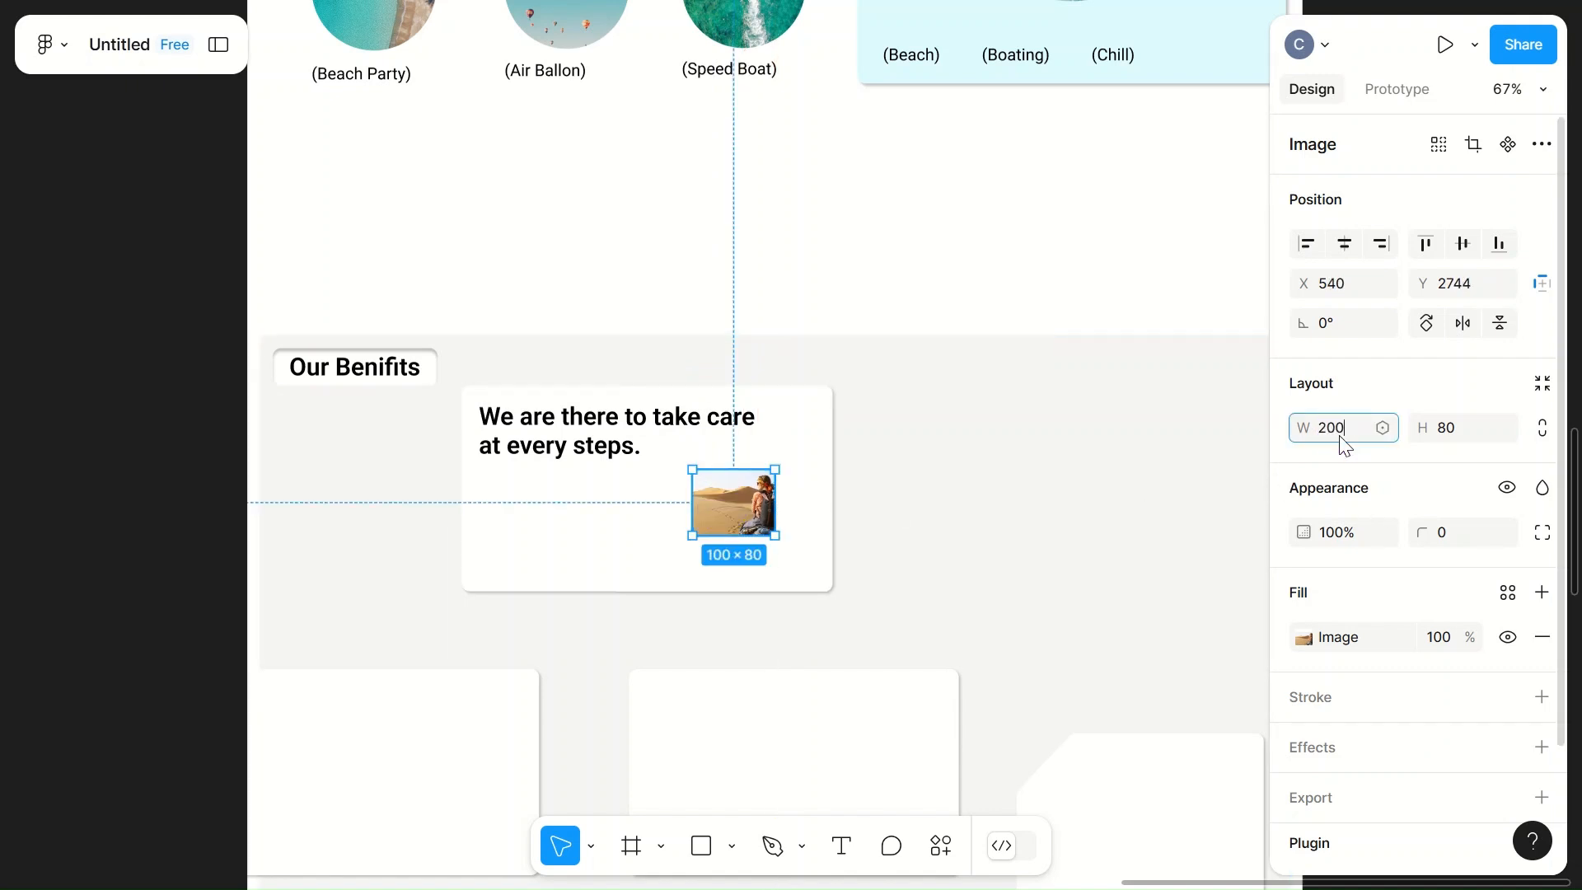
{"action": "left_click", "coordinate": [1462, 418]}
{"action": "type", "text": "180"}
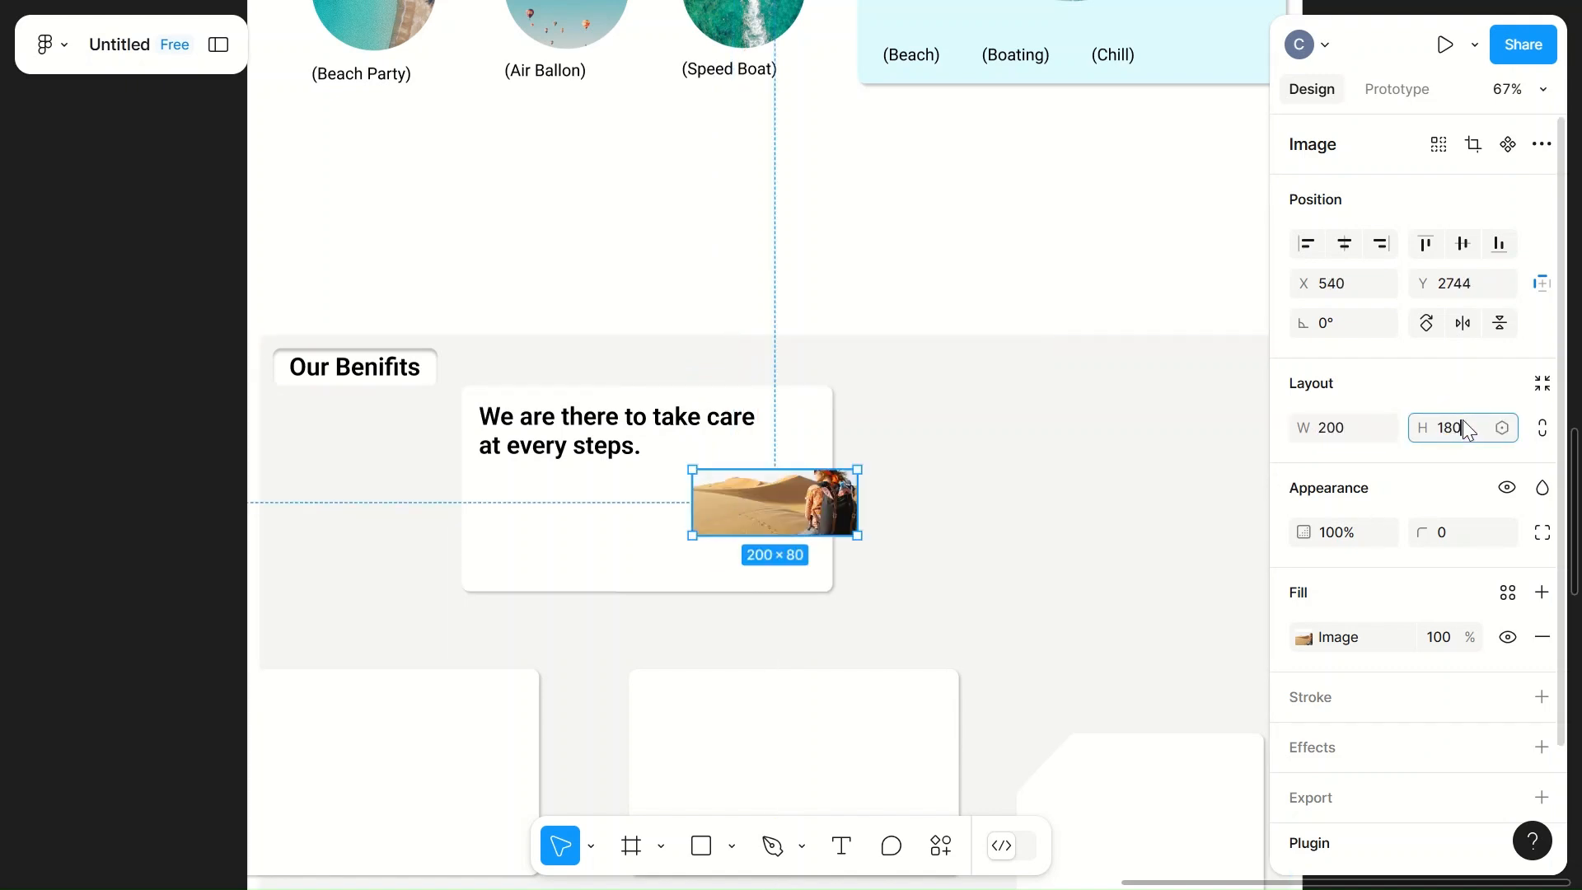
{"action": "left_click", "coordinate": [1236, 517]}
Step: Move the desert image to about X 502, Y 2697 and set its corner radius to 8
{"action": "left_click_drag", "start_coordinate": [742, 512], "coordinate": [724, 487]}
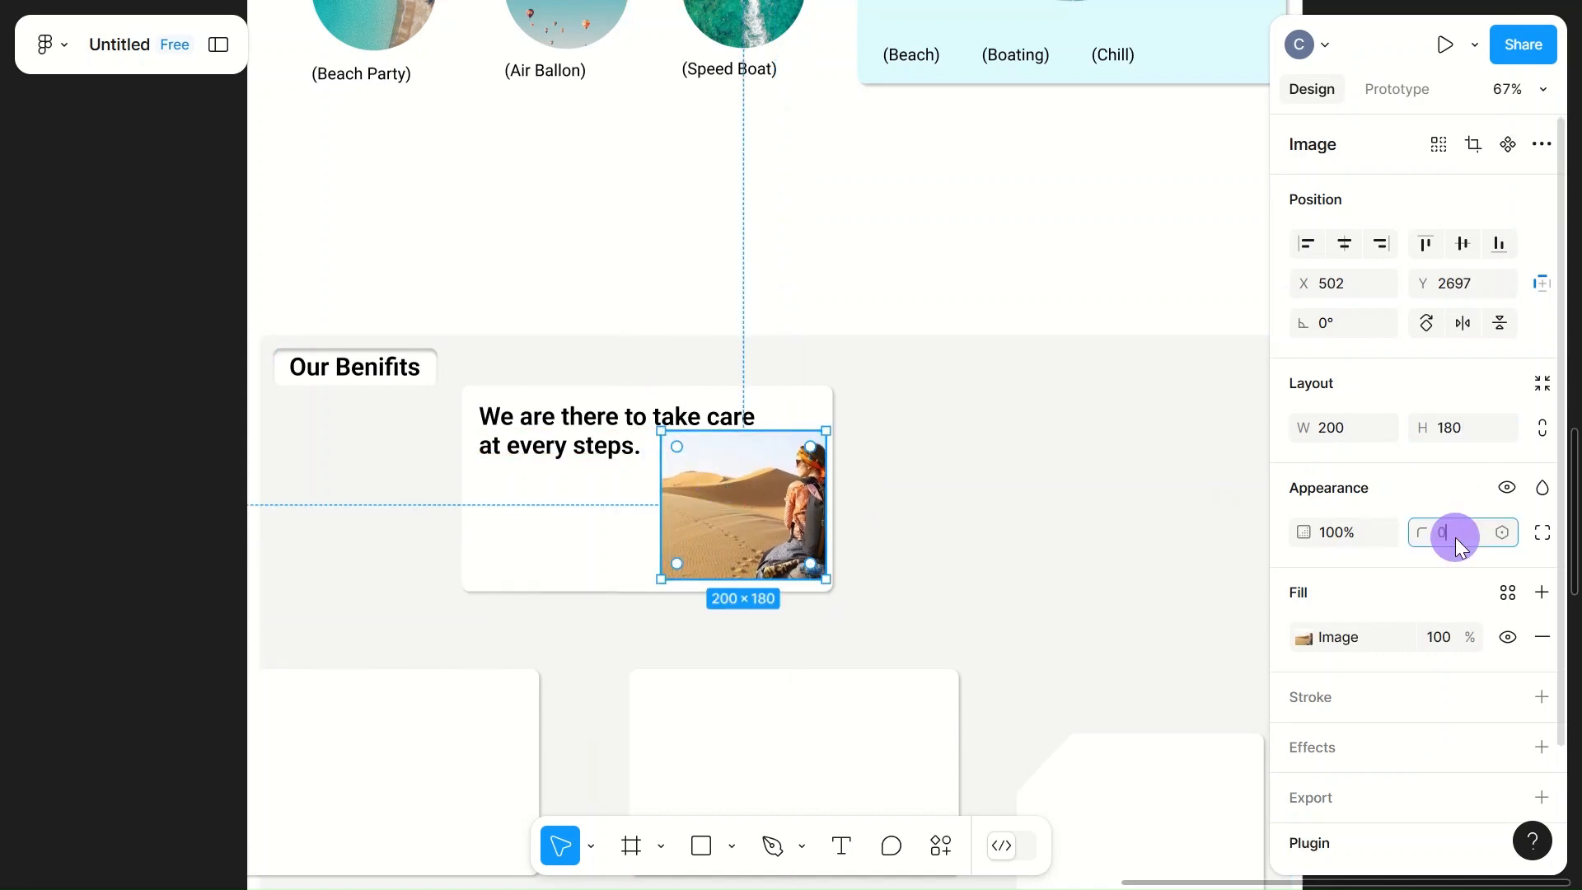
{"action": "key", "text": "BackSpace"}
{"action": "left_click", "coordinate": [1035, 568]}
Step: Move the desert image into the card's lower-right corner, at about X 504, Y 2706
{"action": "scroll", "coordinate": [1035, 568], "scroll_direction": "up", "scroll_amount": 3}
{"action": "scroll", "coordinate": [1035, 569], "scroll_direction": "left", "scroll_amount": 2}
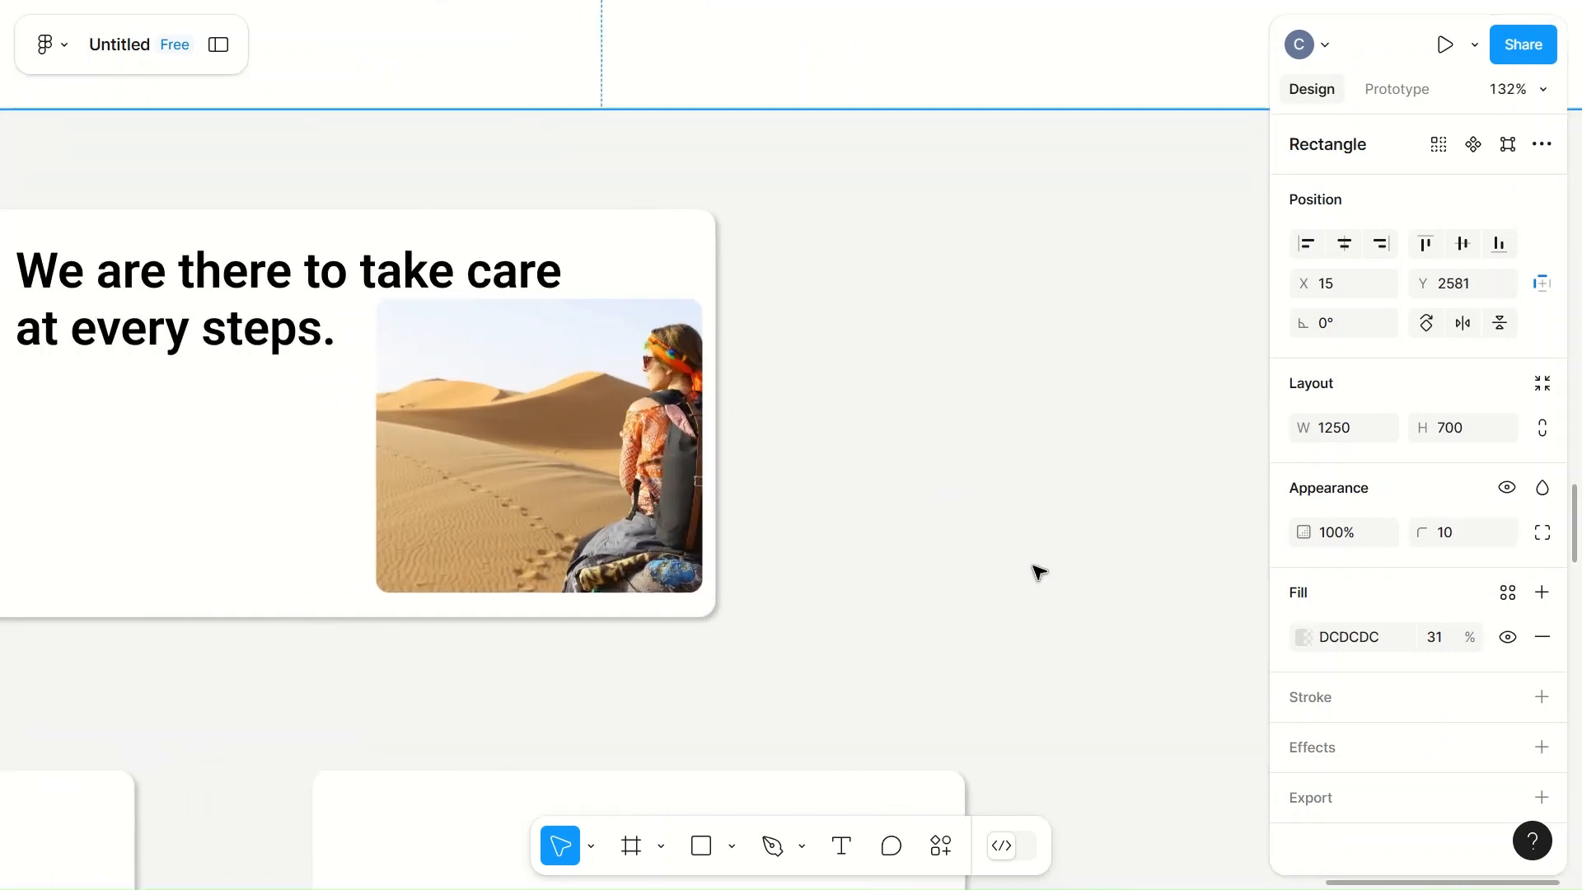
{"action": "scroll", "coordinate": [1036, 570], "scroll_direction": "up", "scroll_amount": 4}
{"action": "scroll", "coordinate": [1038, 571], "scroll_direction": "left", "scroll_amount": 2}
{"action": "left_click", "coordinate": [791, 512]}
{"action": "left_click_drag", "start_coordinate": [792, 512], "coordinate": [801, 536]}
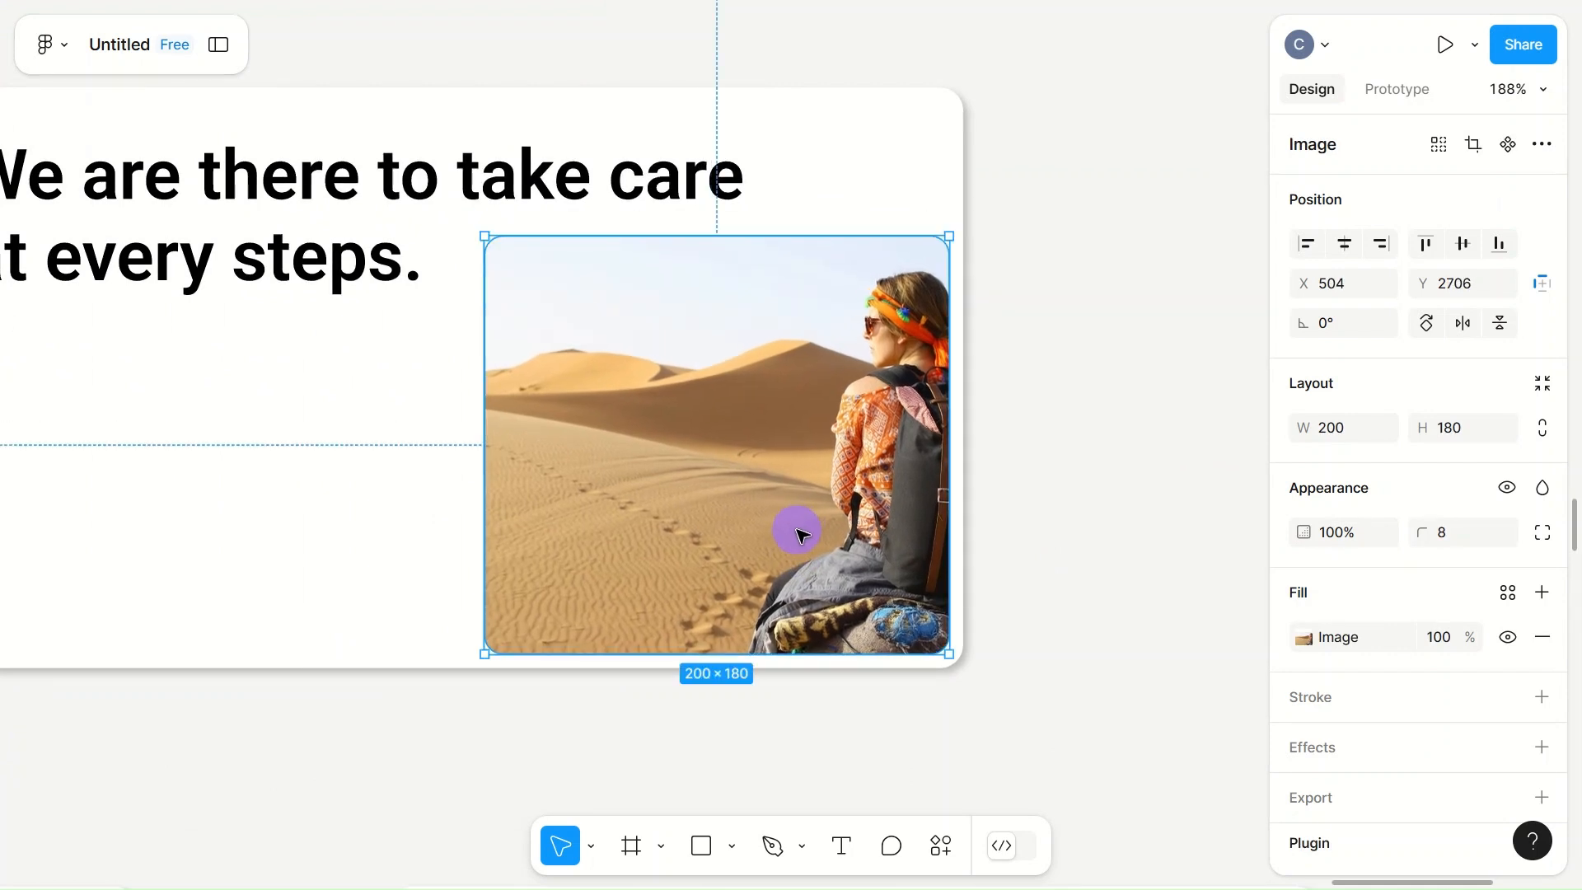
{"action": "left_click", "coordinate": [964, 541]}
{"action": "left_click", "coordinate": [1106, 544]}
Step: Copy the round arrow button beside the "EVERY STEPS ARE UNIQUE" heading into the upper white card, at about X 338, Y 2796
{"action": "scroll", "coordinate": [1108, 548], "scroll_direction": "down", "scroll_amount": 3}
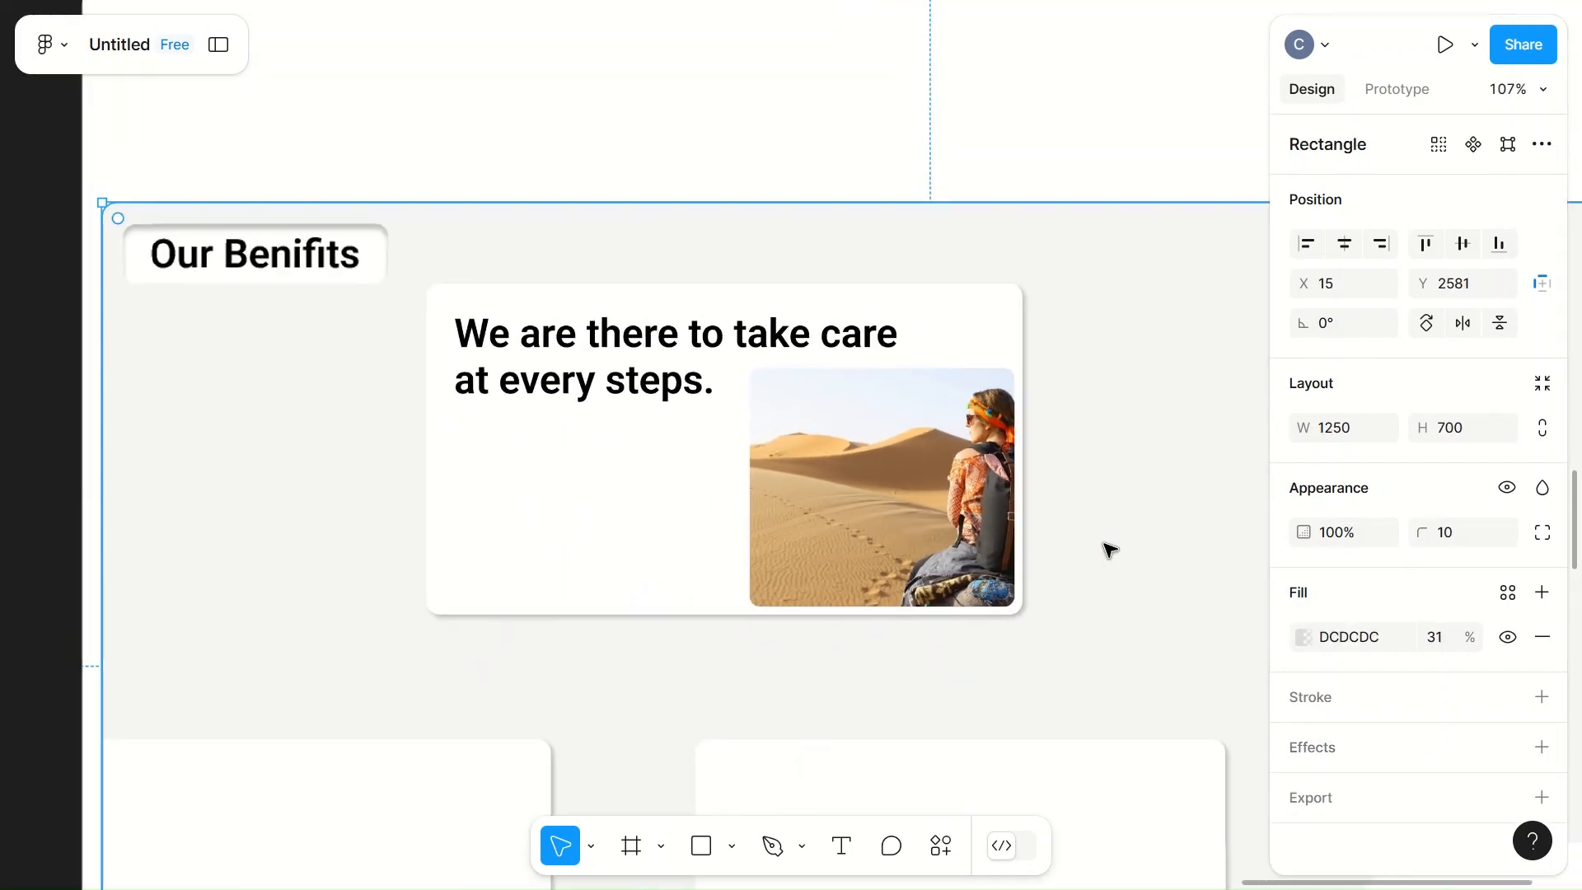
{"action": "scroll", "coordinate": [1109, 548], "scroll_direction": "down", "scroll_amount": 5}
{"action": "scroll", "coordinate": [1109, 548], "scroll_direction": "up", "scroll_amount": 3}
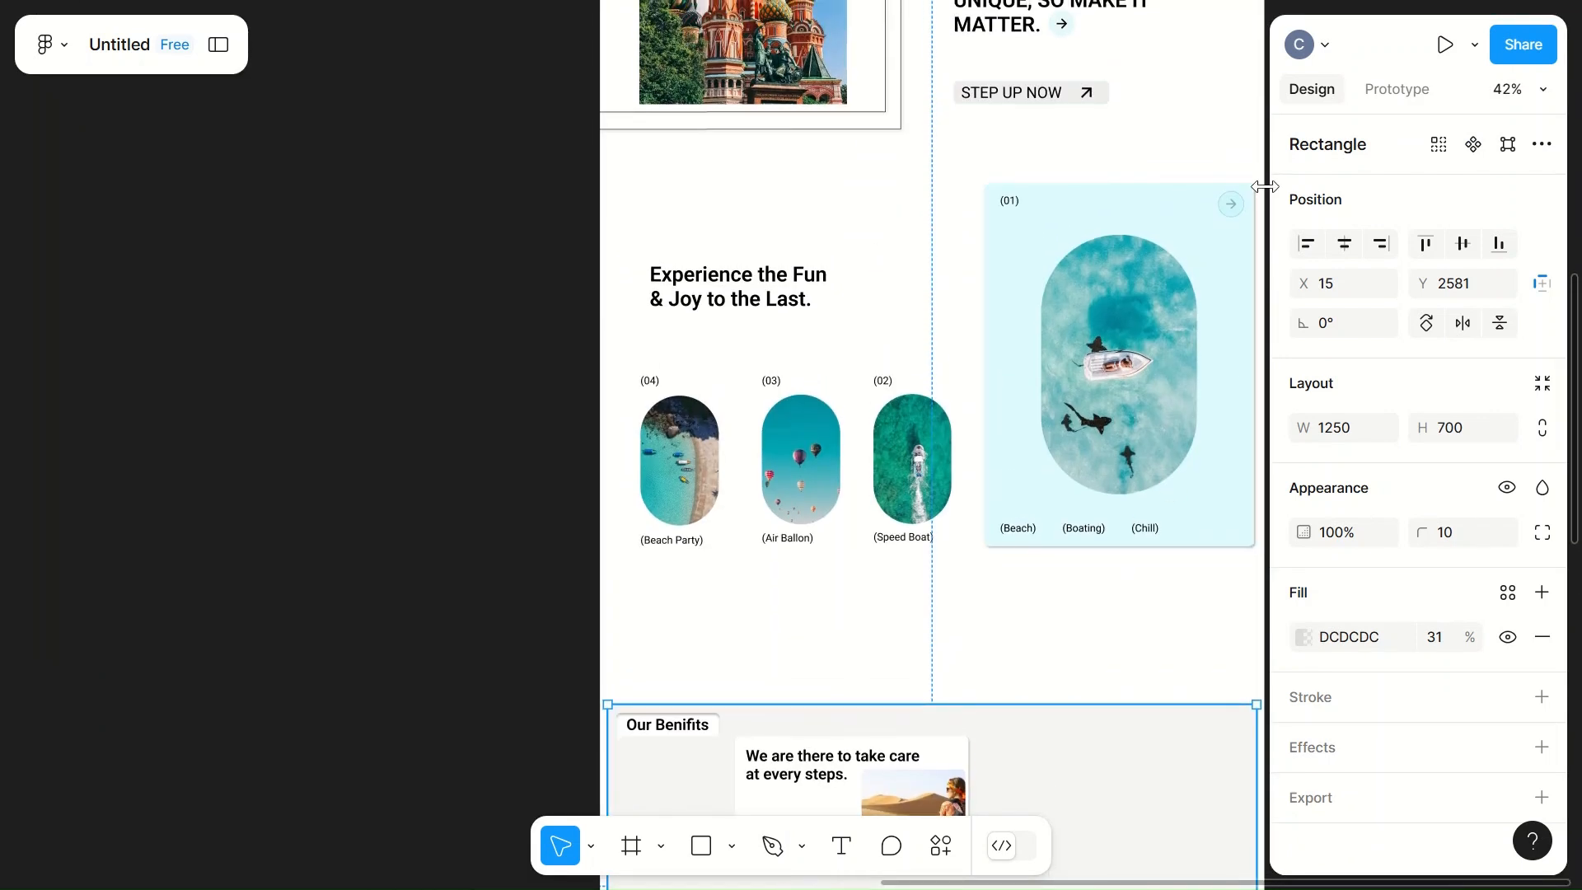
{"action": "scroll", "coordinate": [1237, 211], "scroll_direction": "up", "scroll_amount": 5}
{"action": "left_click", "coordinate": [1067, 413]}
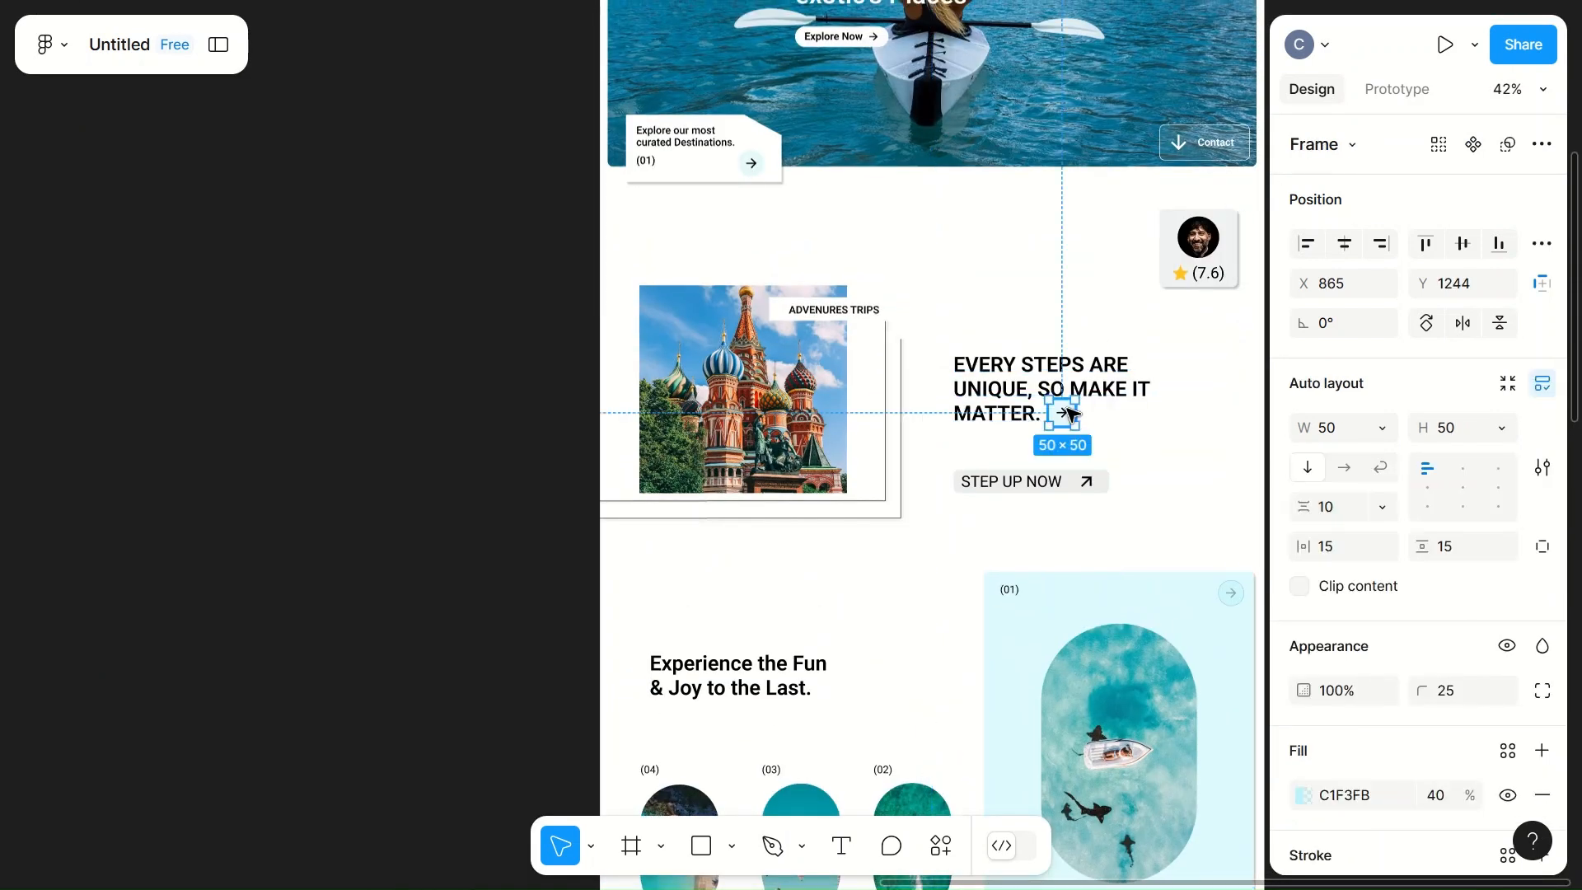
{"action": "left_click_drag", "start_coordinate": [1067, 413], "coordinate": [851, 745]}
{"action": "scroll", "coordinate": [857, 742], "scroll_direction": "down", "scroll_amount": 5}
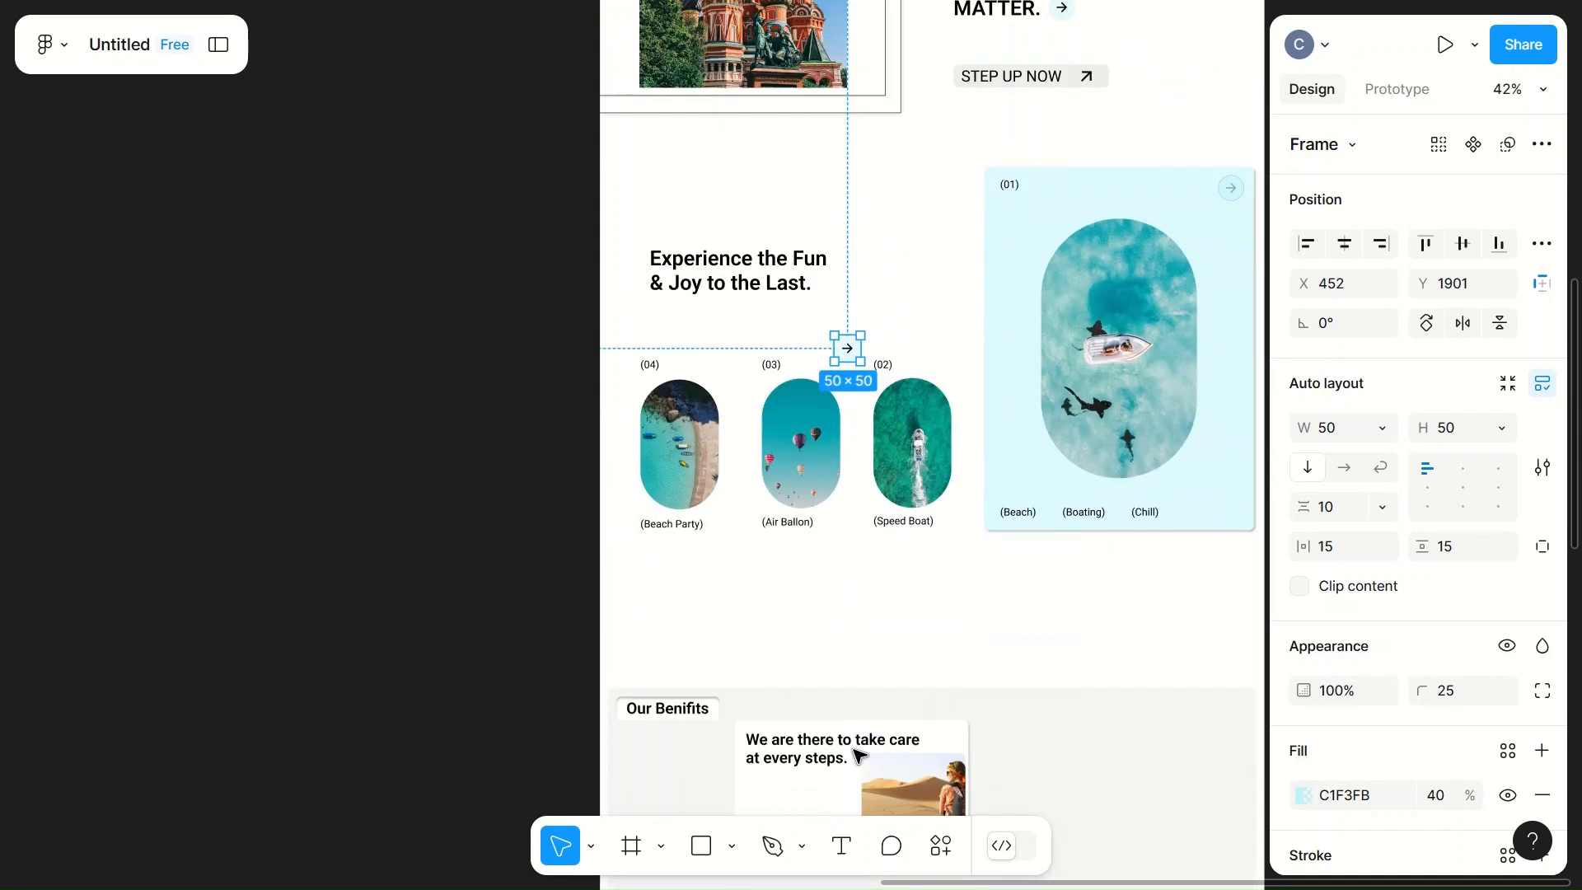
{"action": "left_click_drag", "start_coordinate": [838, 290], "coordinate": [795, 757]}
Step: Bring the copied arrow button in front of the upper white card
{"action": "scroll", "coordinate": [794, 755], "scroll_direction": "up", "scroll_amount": 3}
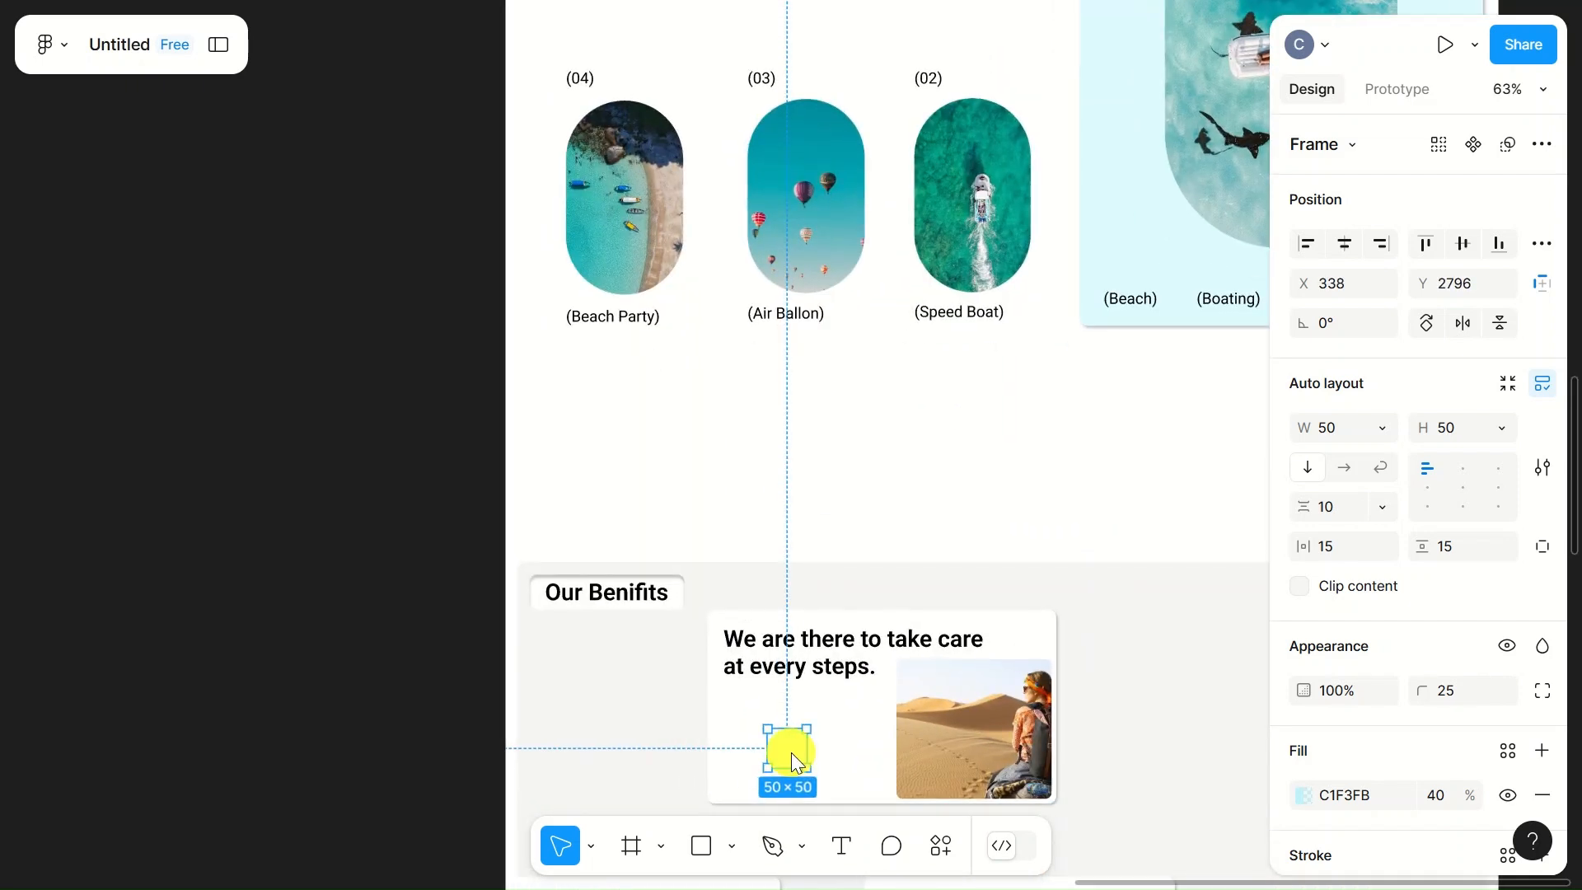
{"action": "right_click", "coordinate": [791, 754]}
{"action": "left_click", "coordinate": [873, 274]}
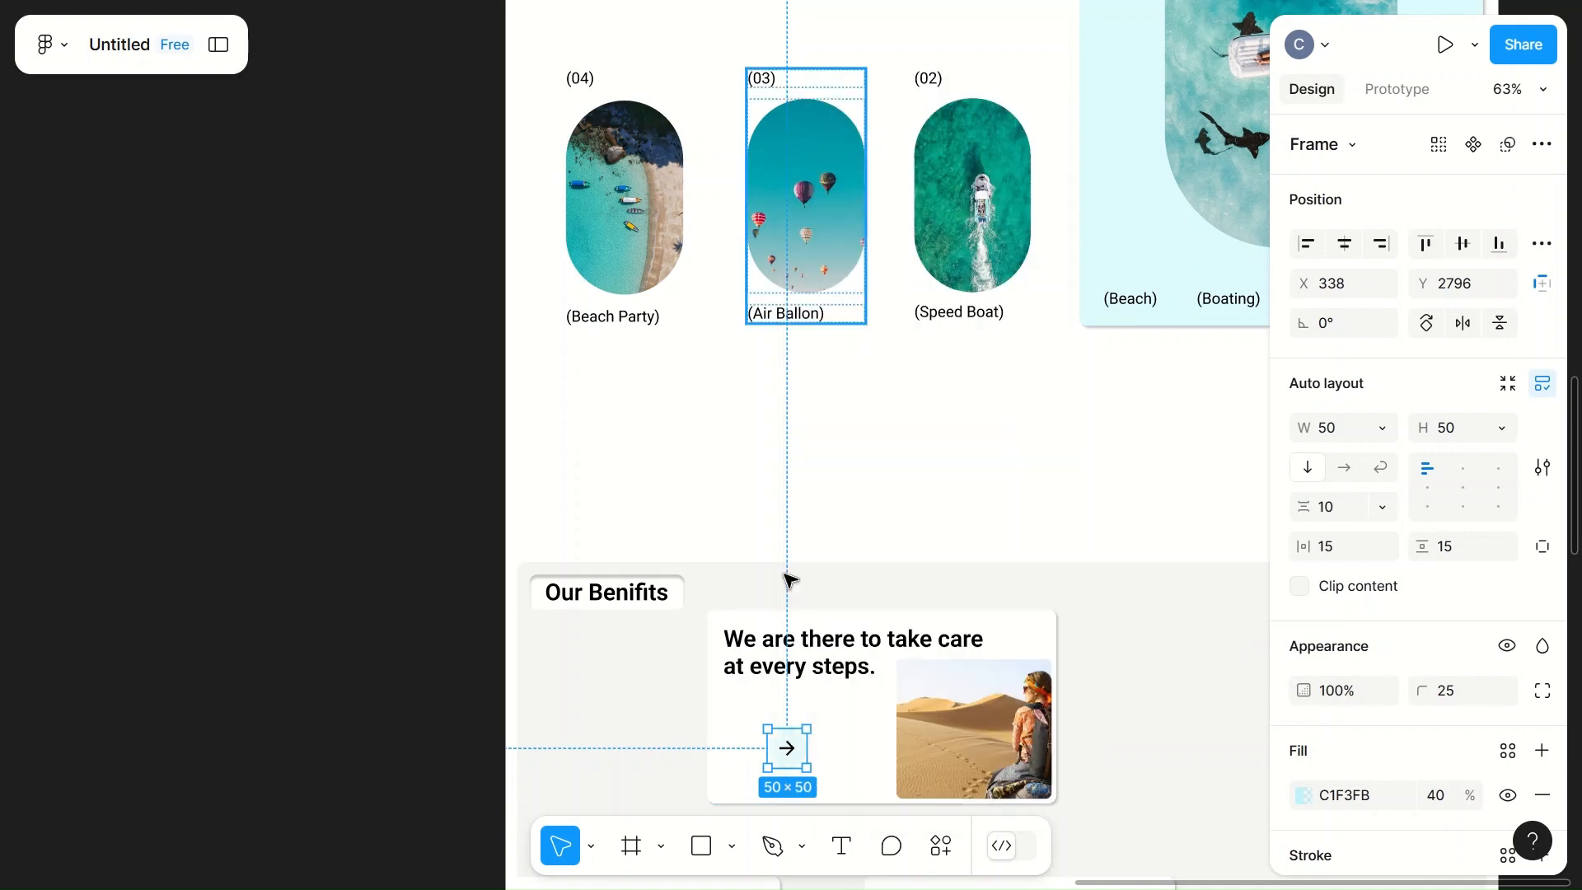
{"action": "left_click", "coordinate": [940, 572]}
{"action": "scroll", "coordinate": [948, 577], "scroll_direction": "down", "scroll_amount": 4}
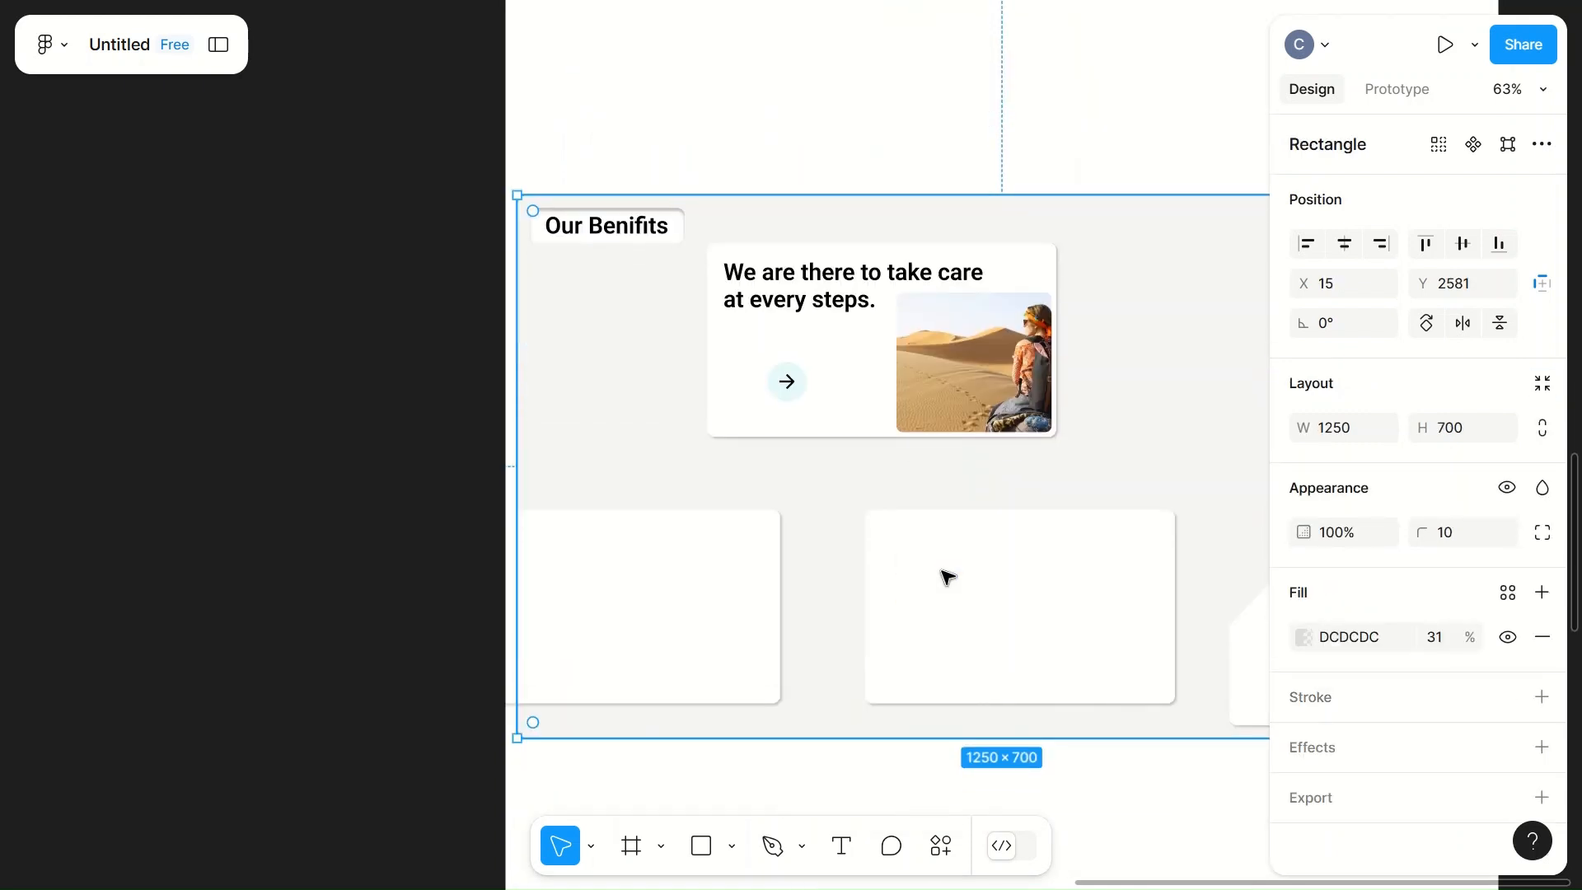
{"action": "left_click", "coordinate": [779, 386]}
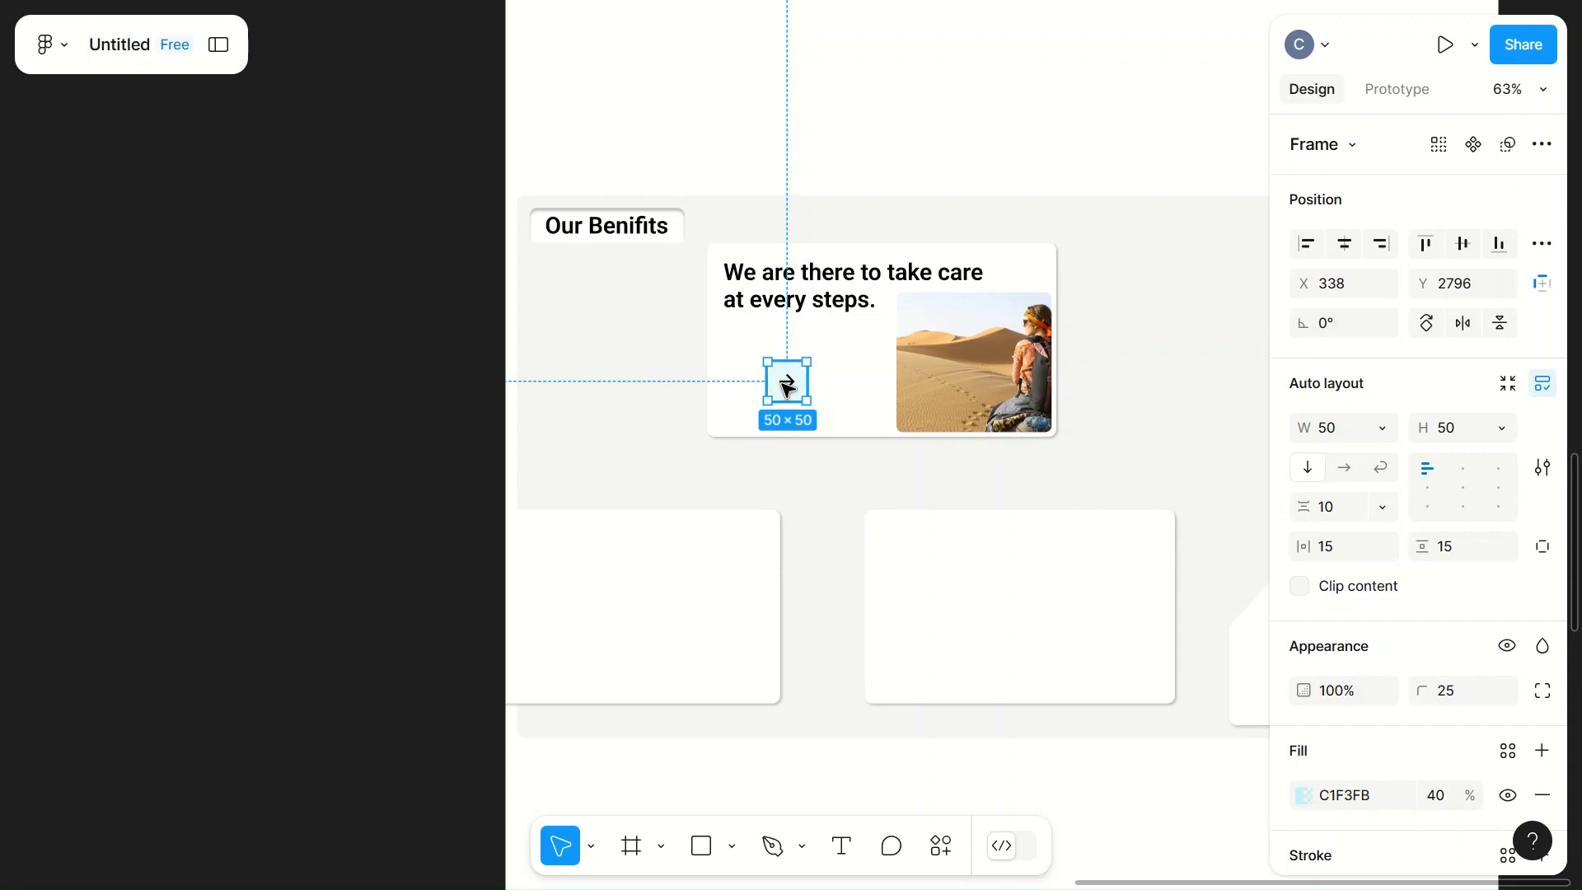
Step: Move the round arrow button into the upper white card's upper-right corner and set the card's height to 280
{"action": "left_click_drag", "start_coordinate": [787, 387], "coordinate": [1025, 269]}
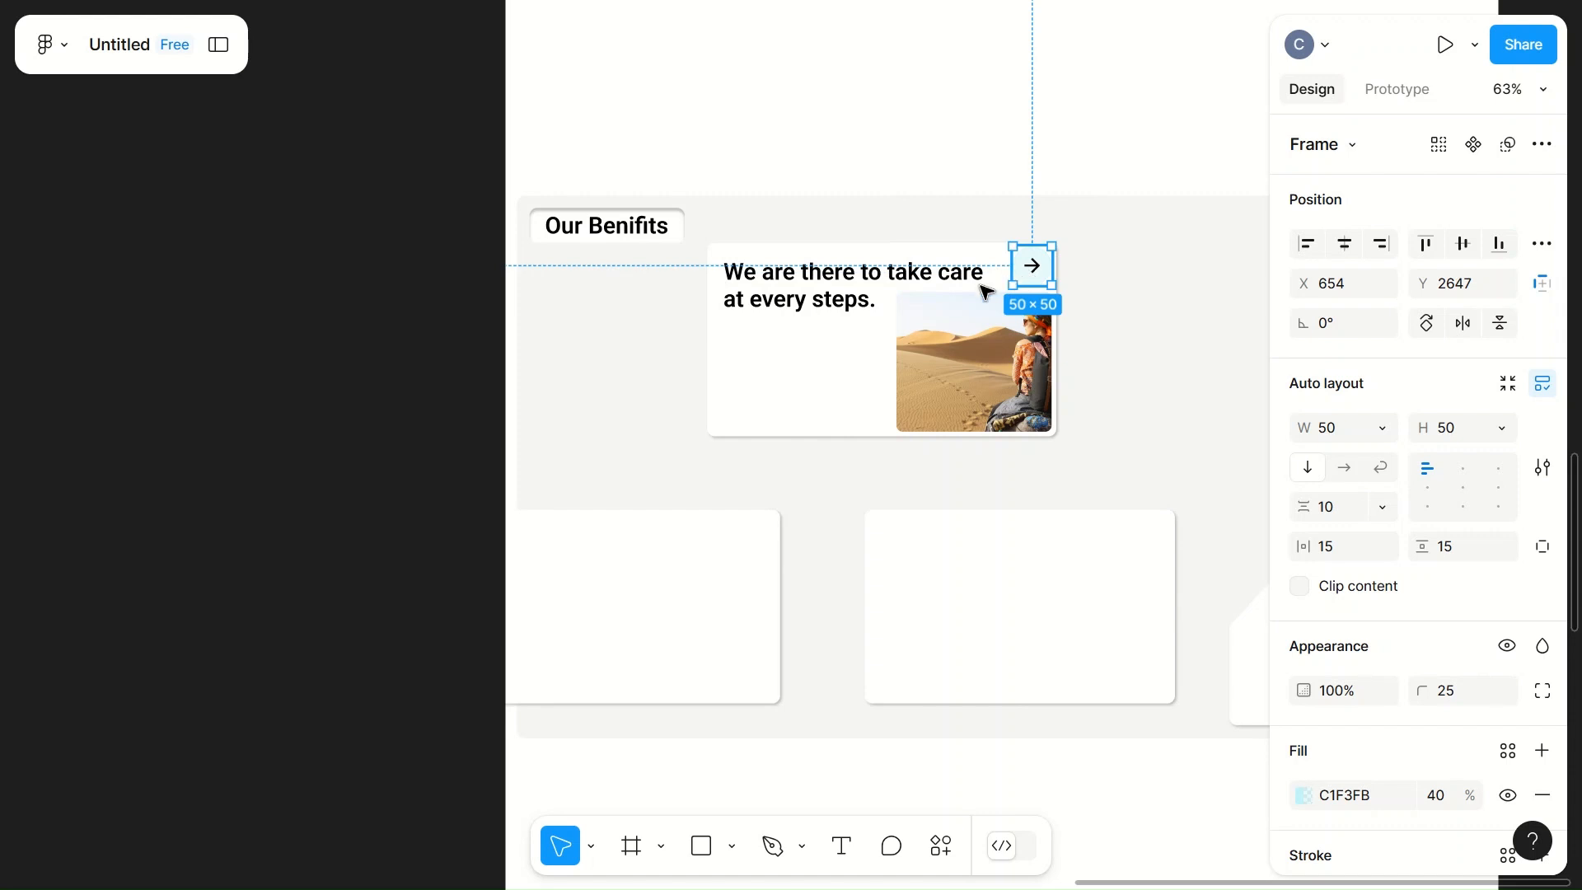
{"action": "left_click", "coordinate": [806, 410]}
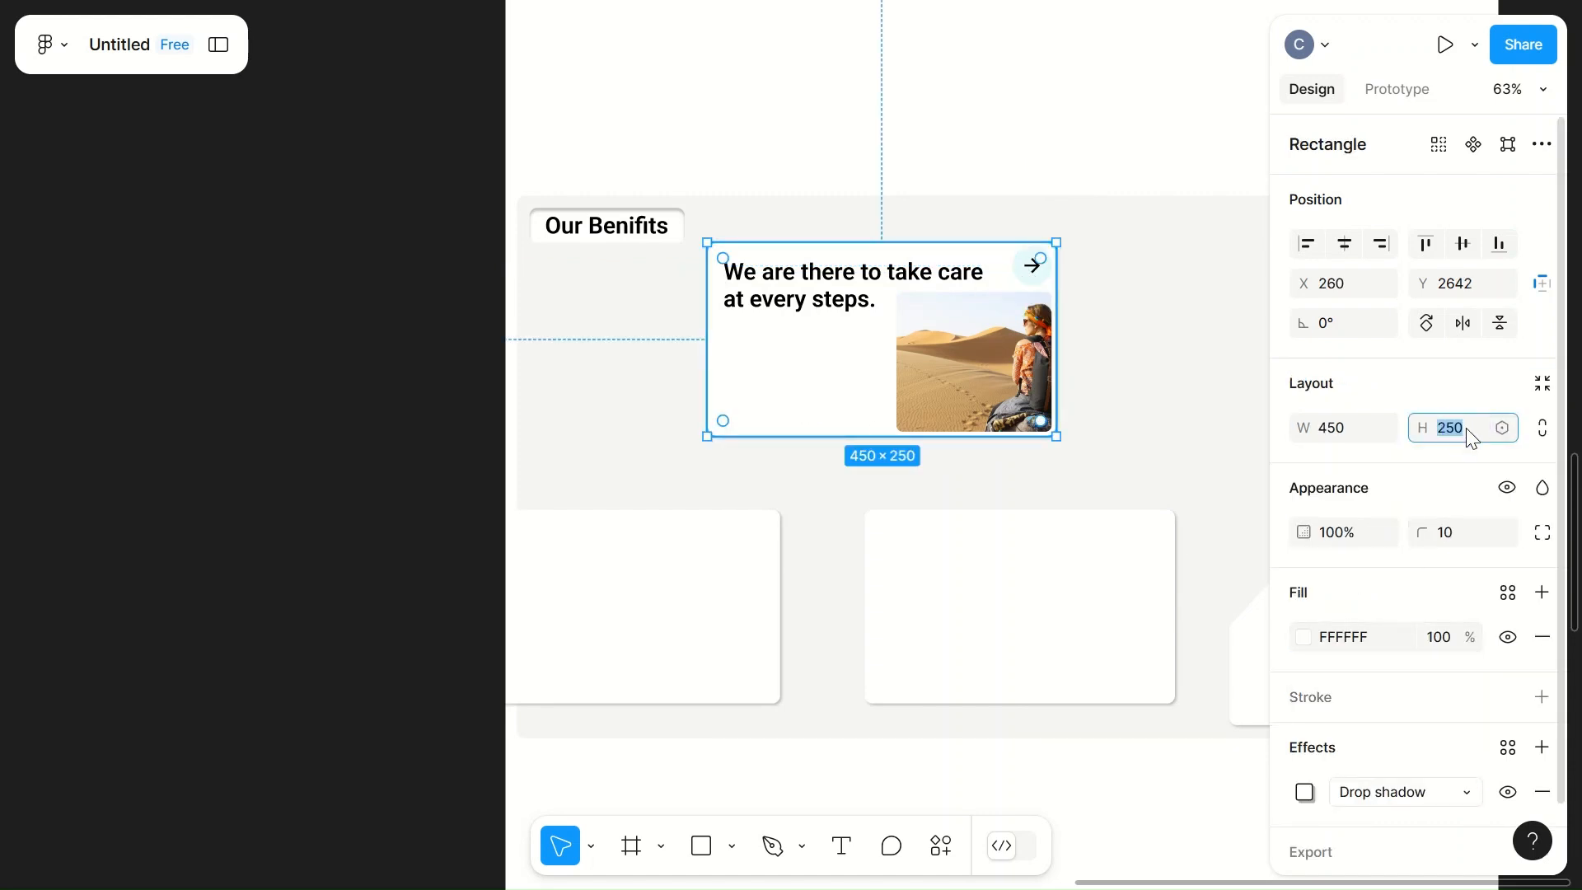
{"action": "left_click", "coordinate": [1204, 412]}
Step: Move the desert image down into the enlarged card's lower-right corner, at X 504, Y 2736
{"action": "left_click", "coordinate": [978, 400]}
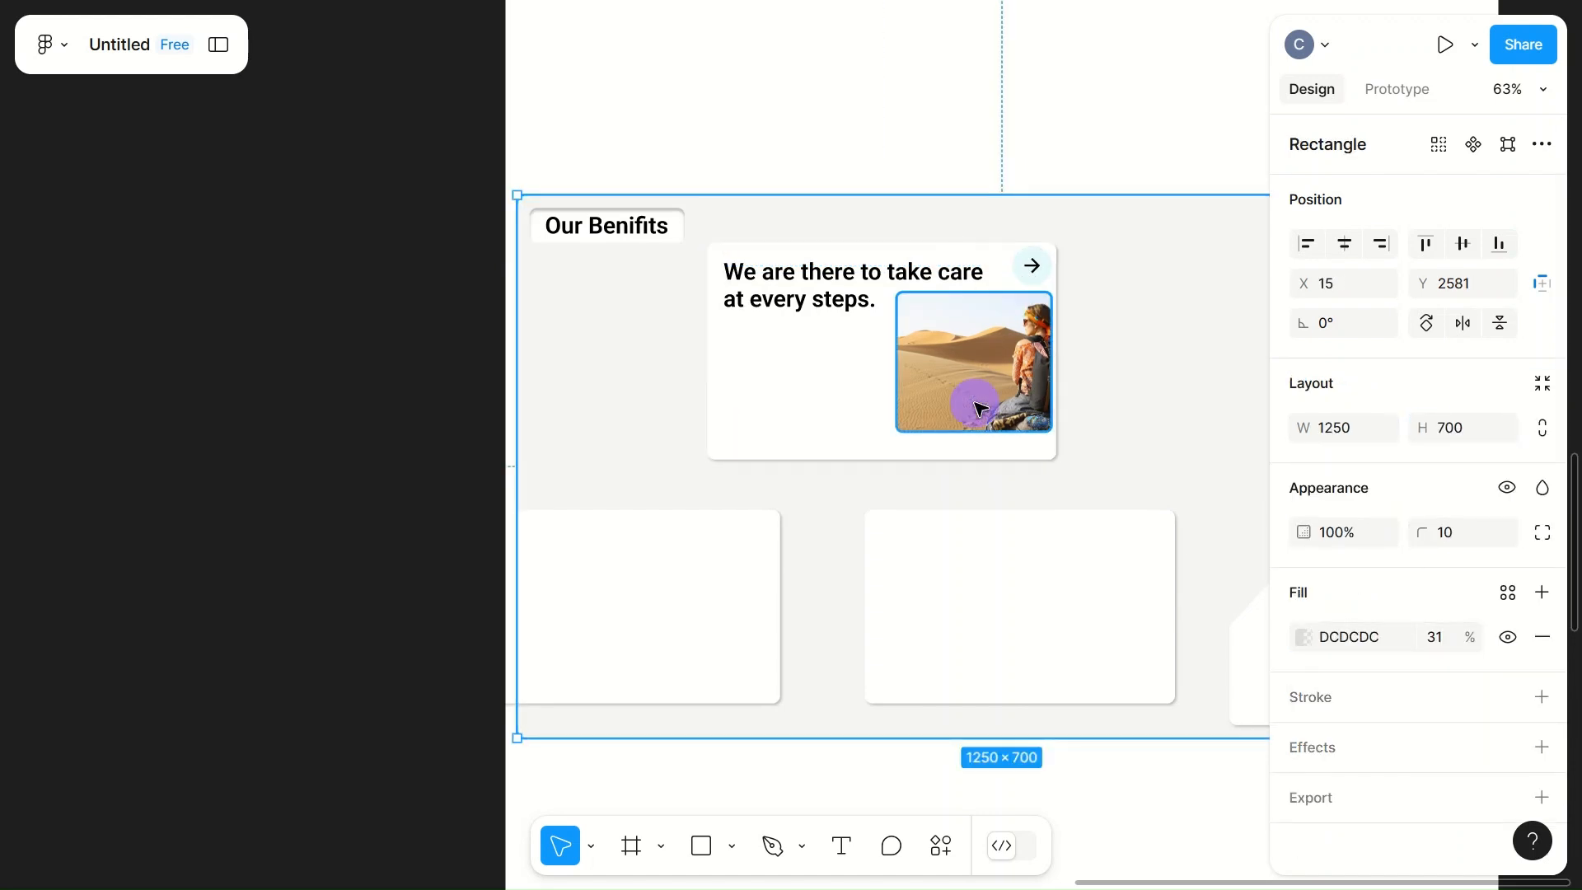
{"action": "left_click_drag", "start_coordinate": [985, 406], "coordinate": [981, 423]}
{"action": "scroll", "coordinate": [981, 408], "scroll_direction": "up", "scroll_amount": 2}
{"action": "scroll", "coordinate": [981, 408], "scroll_direction": "up", "scroll_amount": 5}
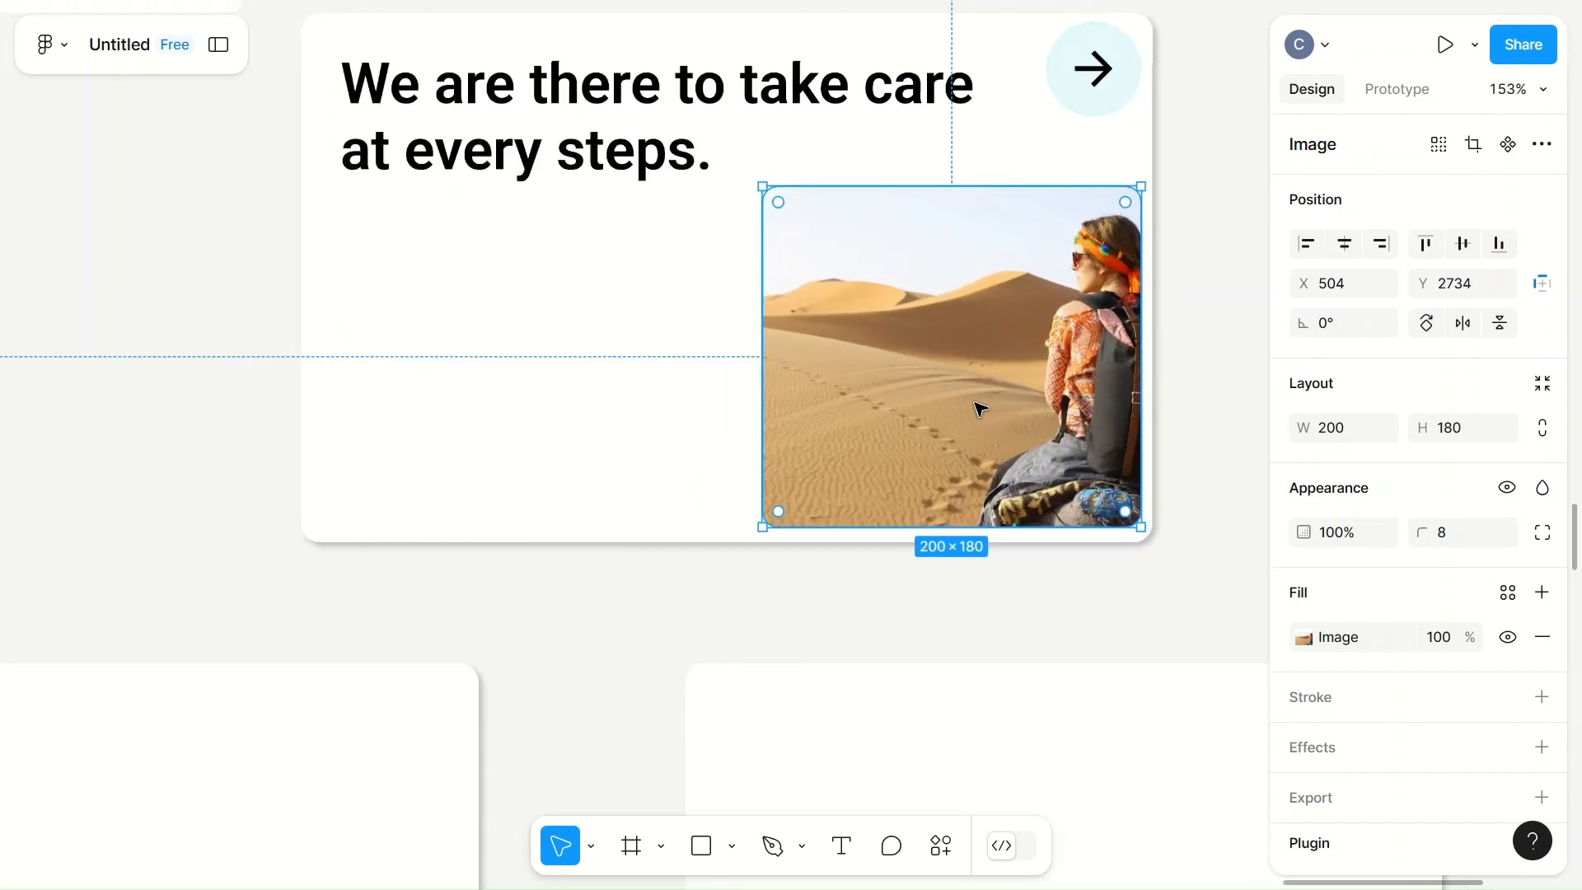
{"action": "scroll", "coordinate": [979, 409], "scroll_direction": "down", "scroll_amount": 1}
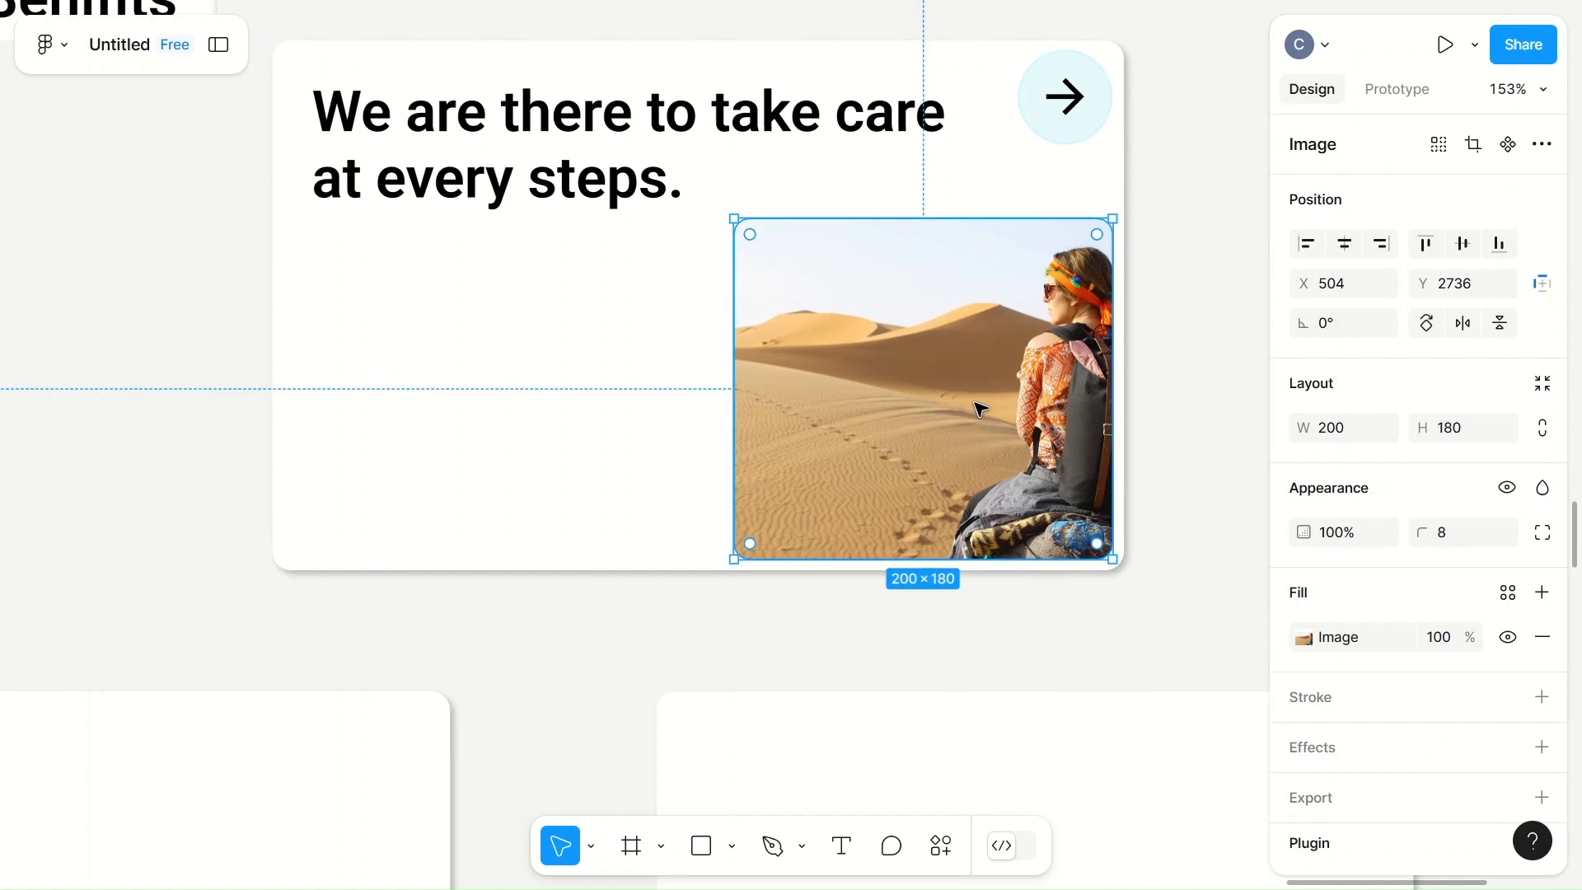
{"action": "left_click", "coordinate": [631, 233]}
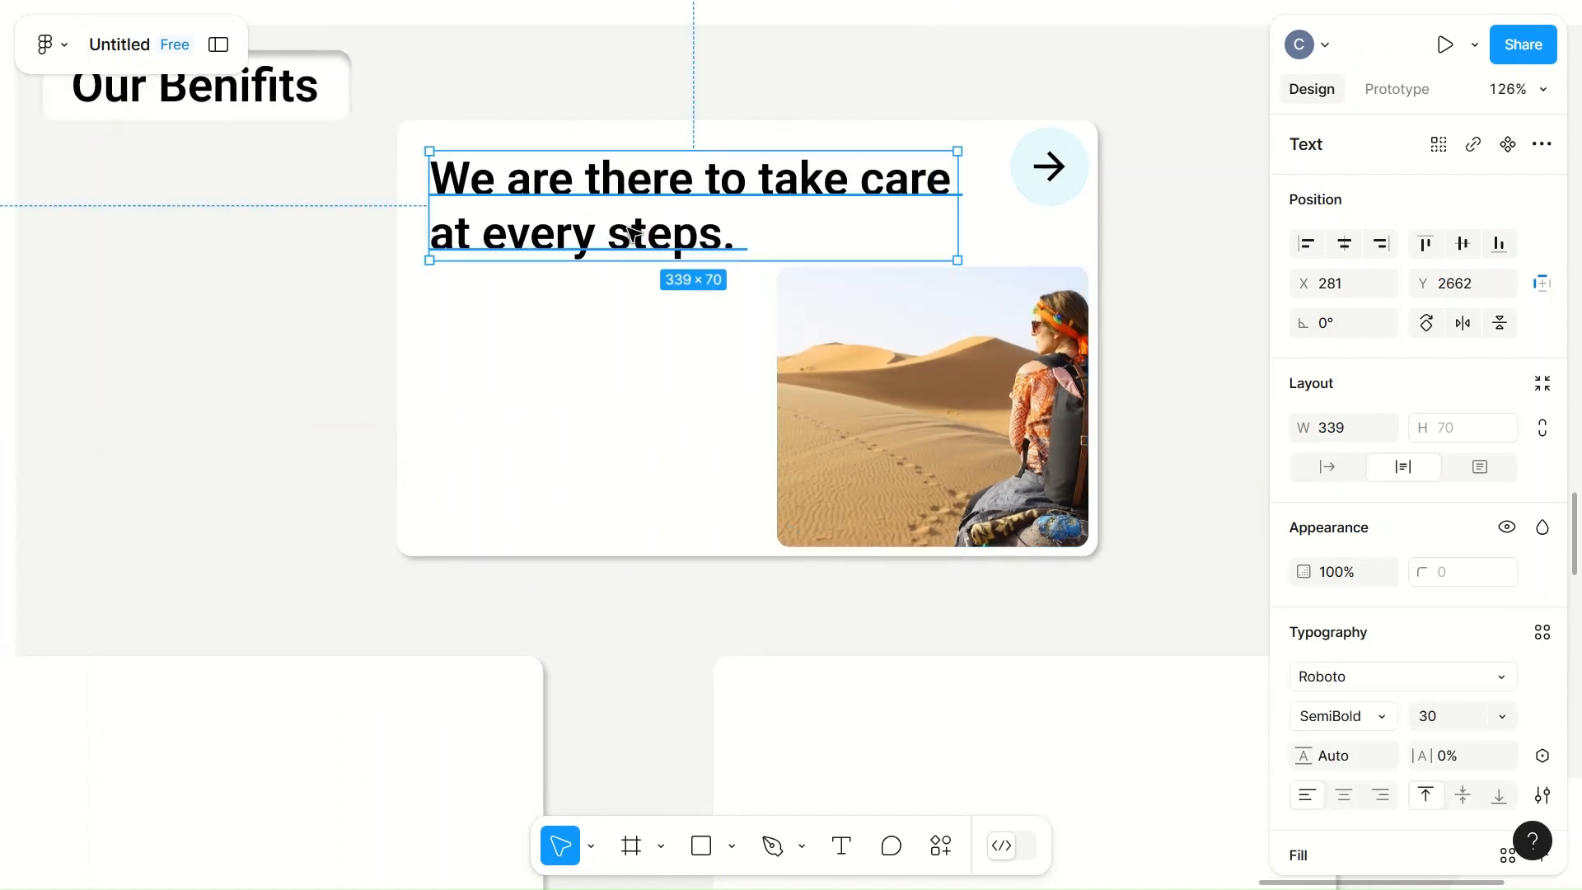
{"action": "left_click", "coordinate": [469, 496]}
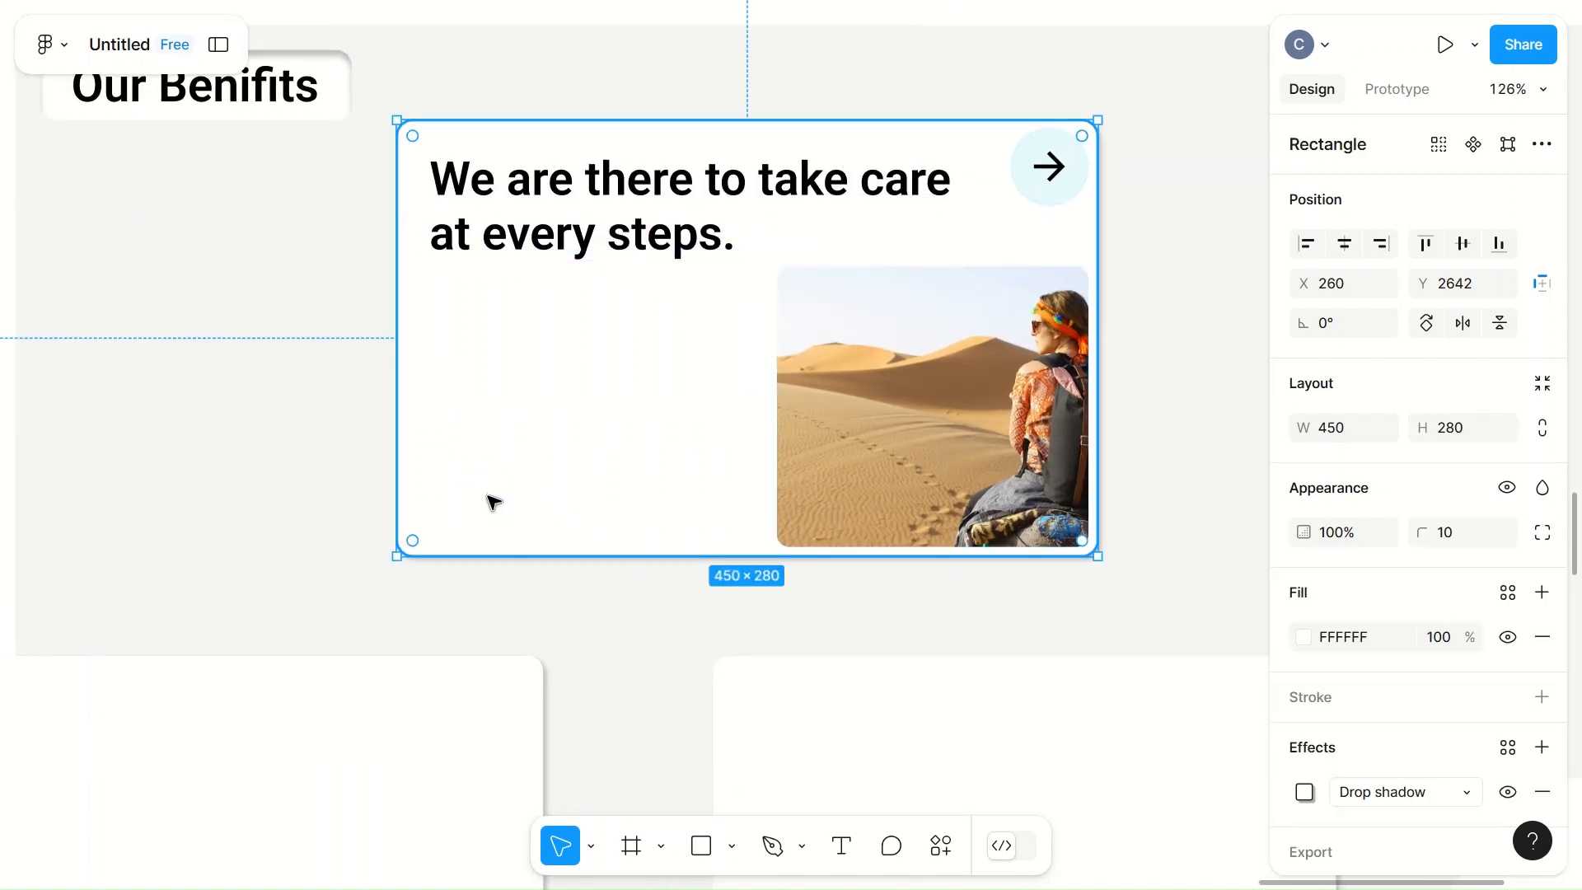
{"action": "scroll", "coordinate": [495, 507], "scroll_direction": "down", "scroll_amount": 3}
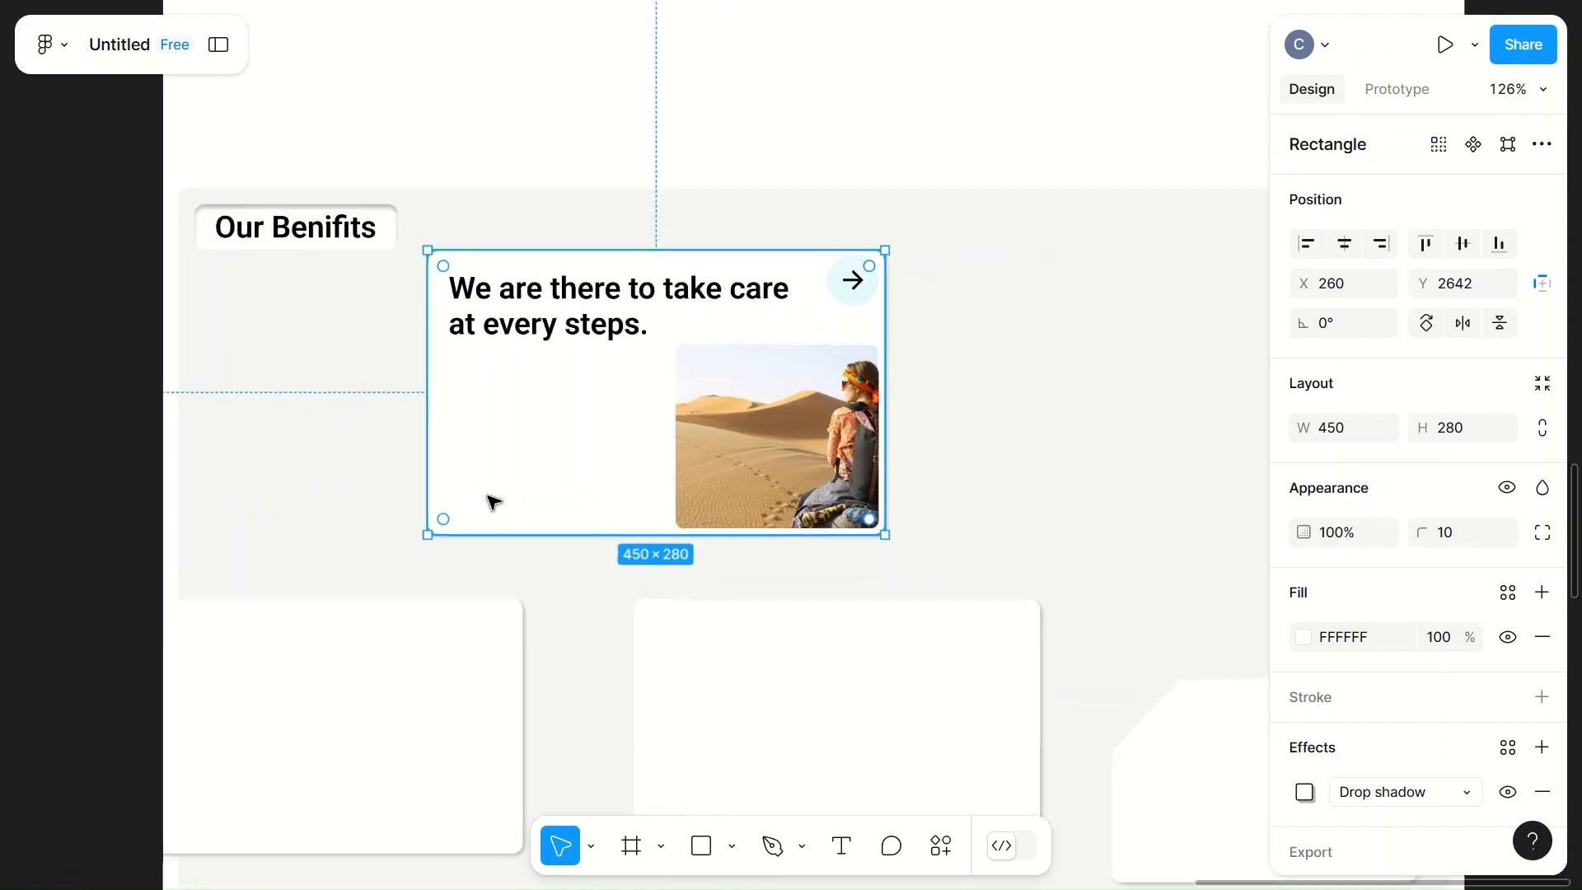
Step: Shift the arrow button slightly down and resize the card heading's text box to about 285 × 143
{"action": "left_click", "coordinate": [1007, 343]}
{"action": "left_click", "coordinate": [855, 307]}
{"action": "left_click_drag", "start_coordinate": [855, 307], "coordinate": [733, 328]}
{"action": "left_click", "coordinate": [590, 311]}
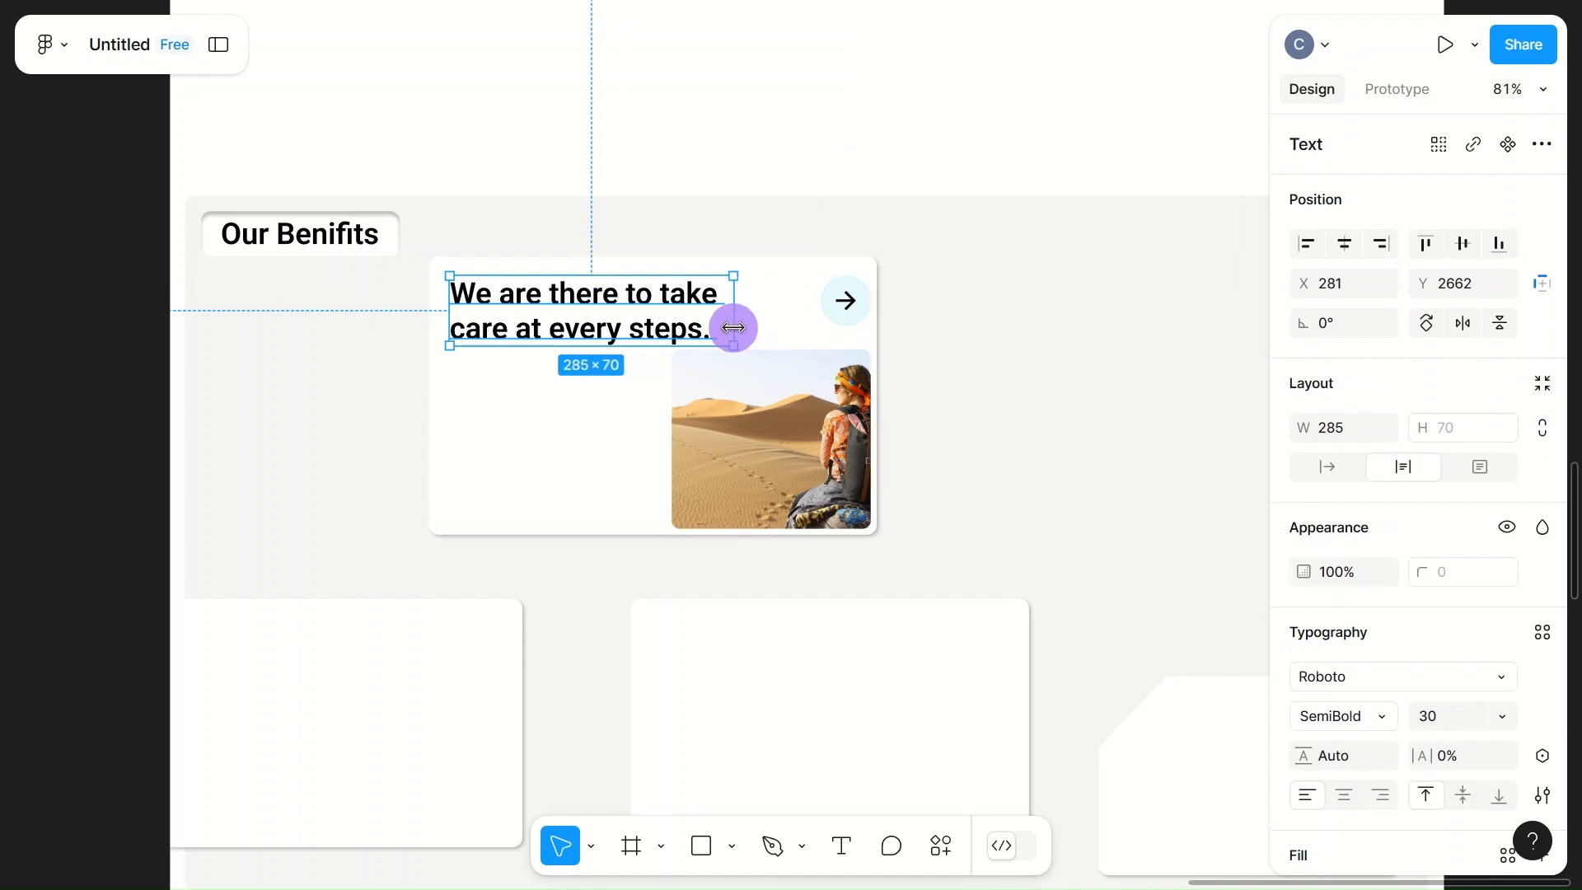
{"action": "left_click_drag", "start_coordinate": [590, 345], "coordinate": [582, 418]}
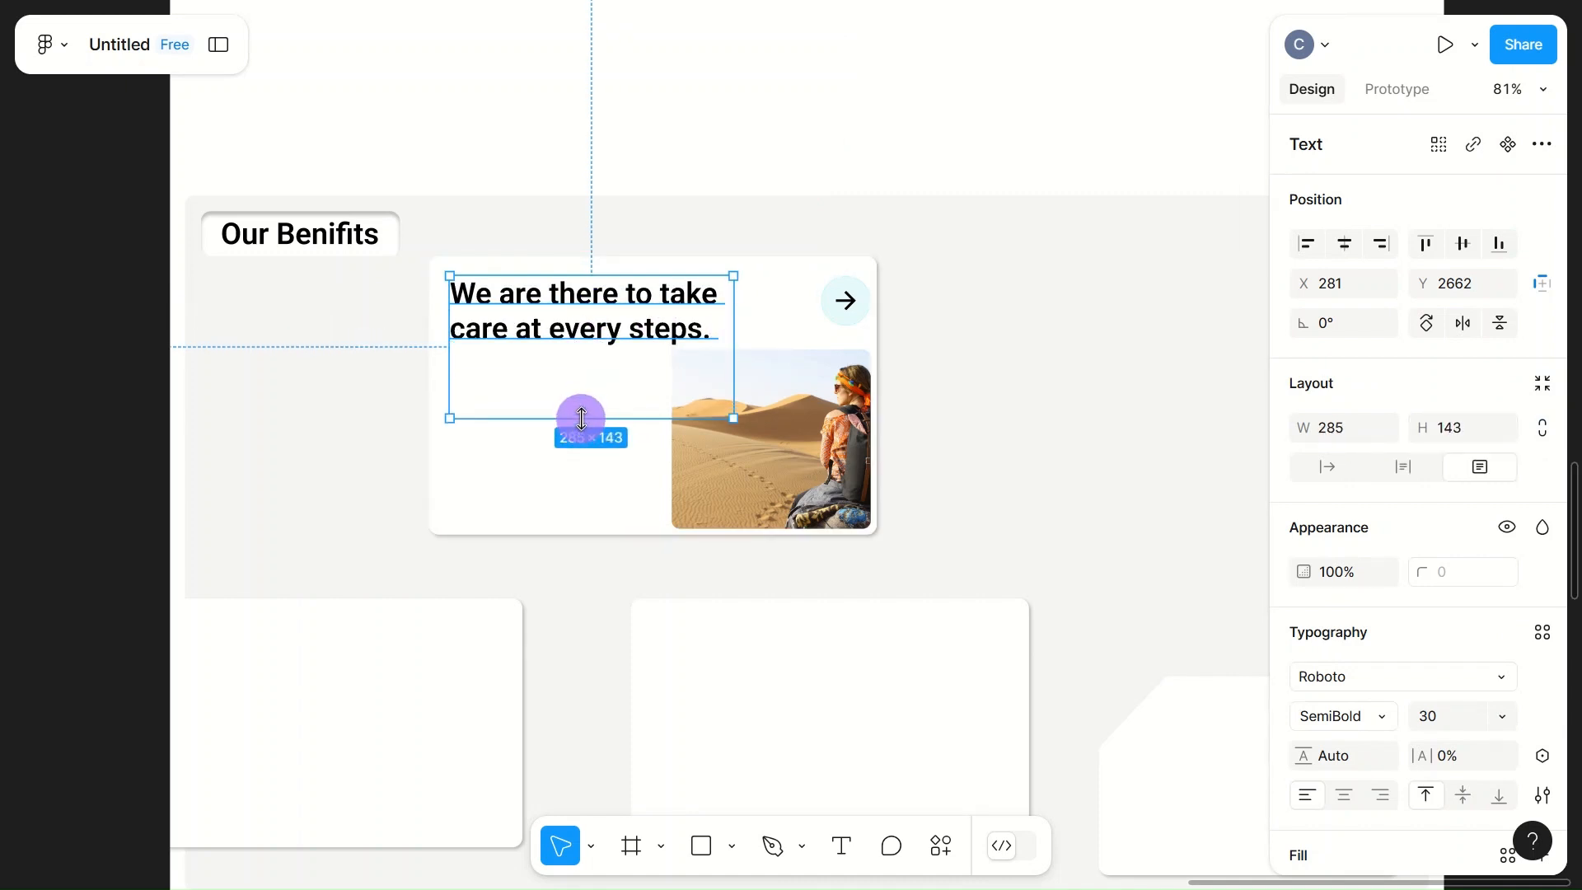
Step: Break the card heading's text after "We are there to", keeping "take care at every steps." together without a further manual break
{"action": "double_click", "coordinate": [547, 339]}
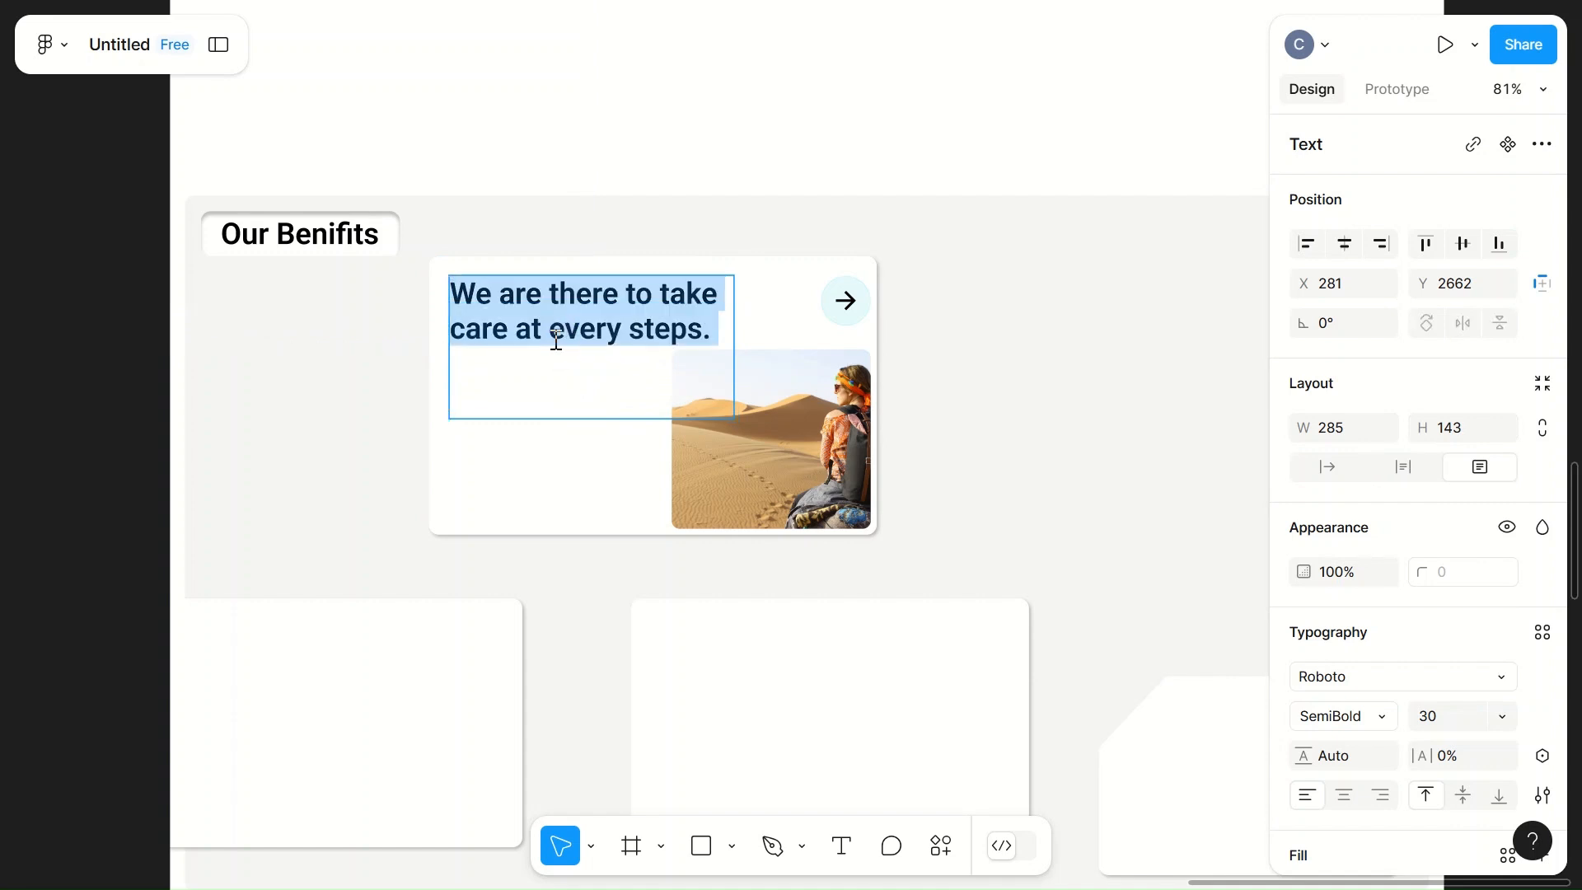
{"action": "left_click", "coordinate": [554, 339]}
{"action": "key", "text": "Return"}
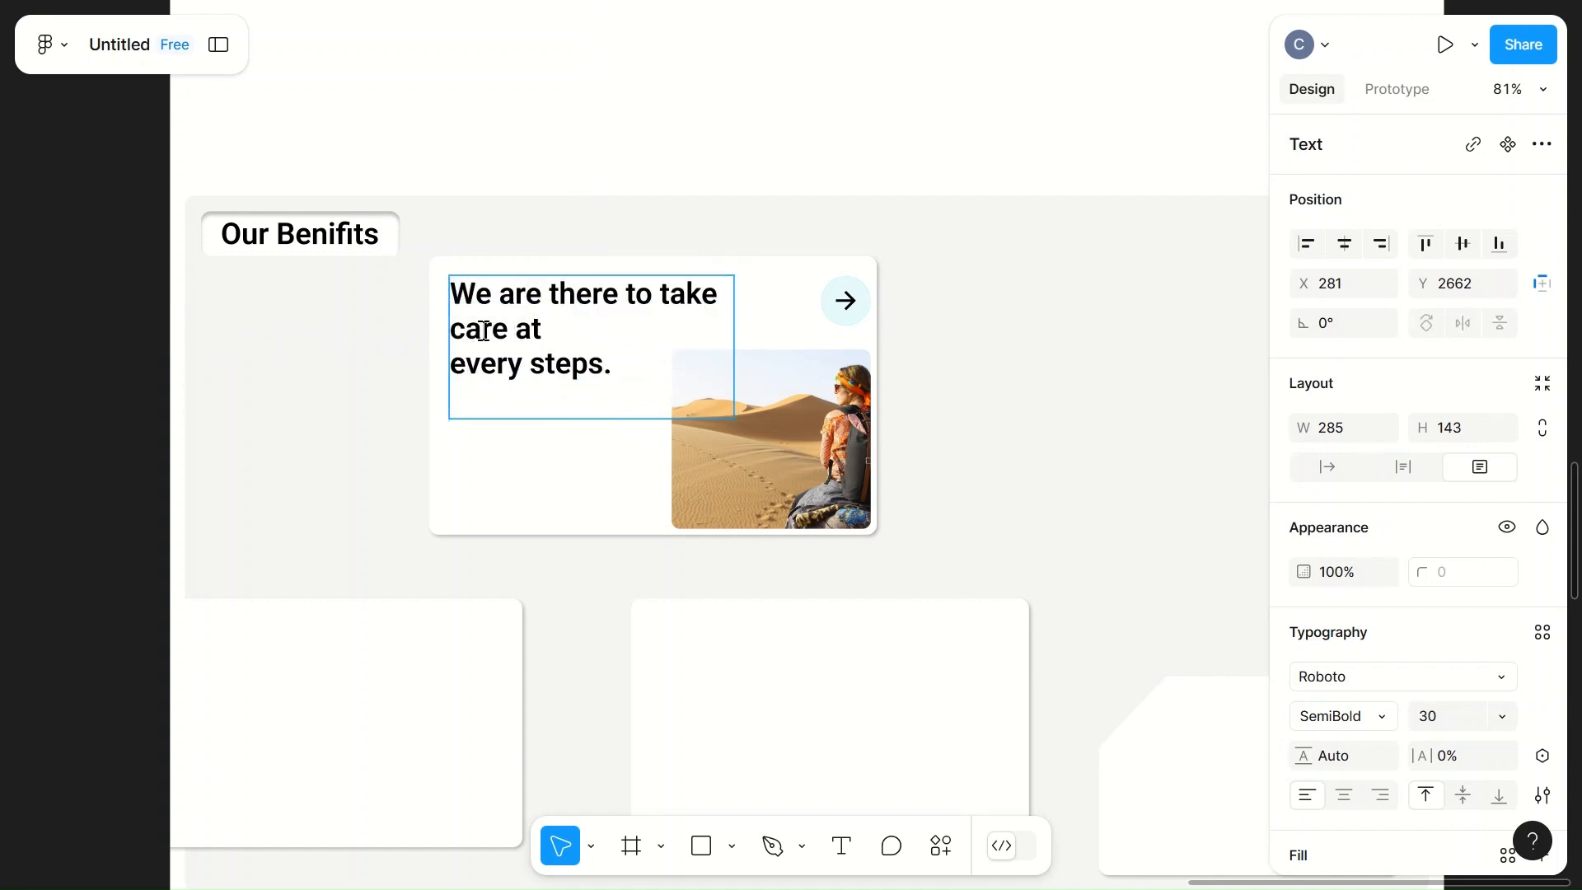
{"action": "left_click", "coordinate": [660, 293]}
{"action": "key", "text": "Return"}
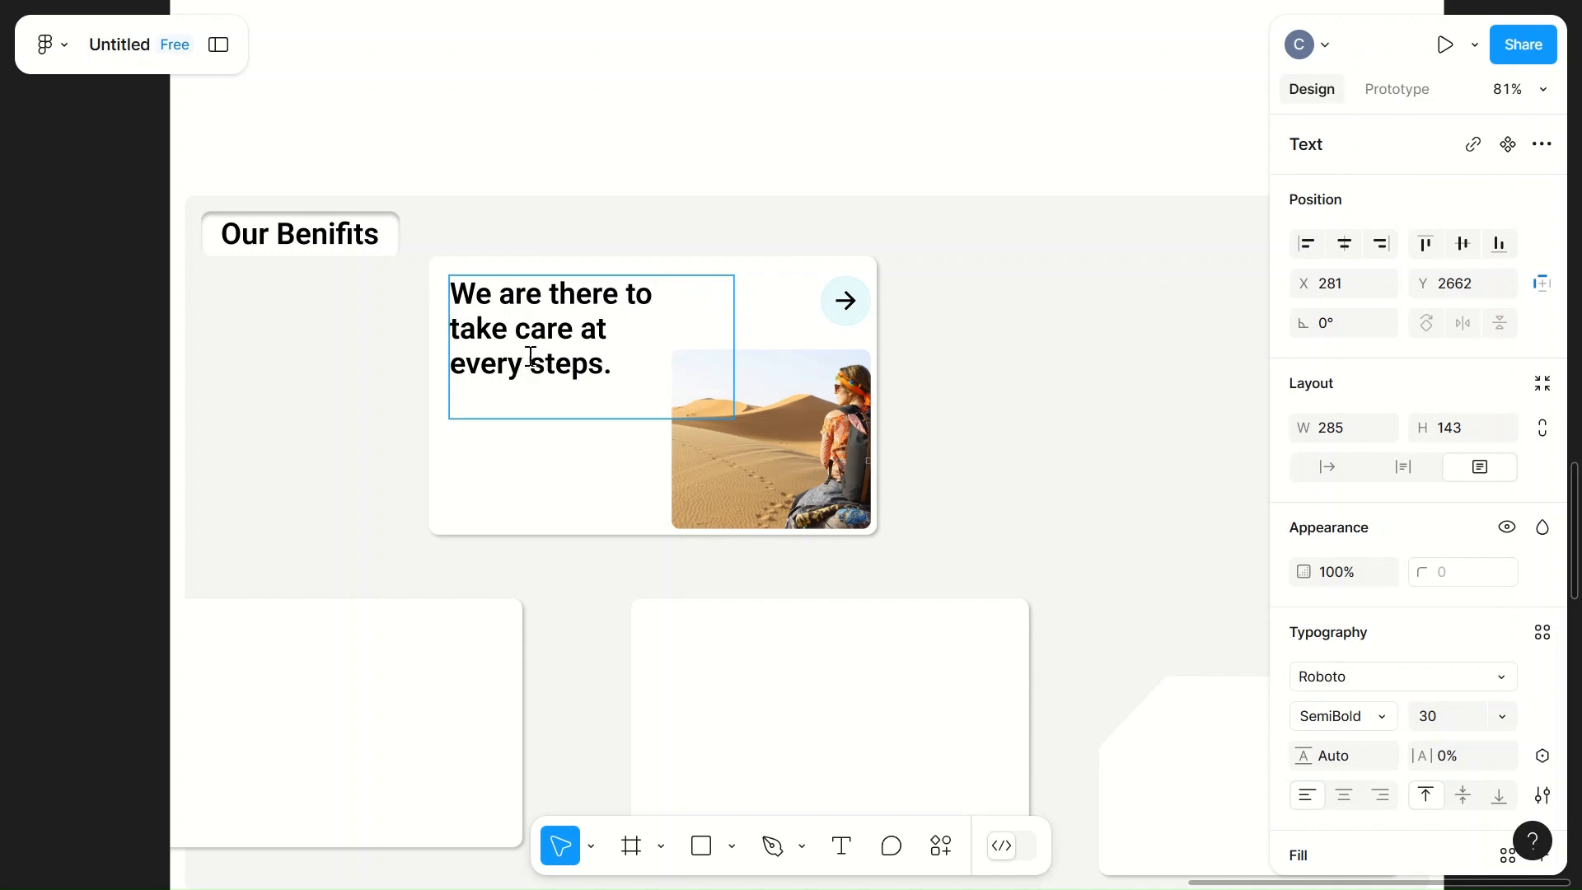
{"action": "left_click", "coordinate": [451, 364]}
{"action": "key", "text": "BackSpace"}
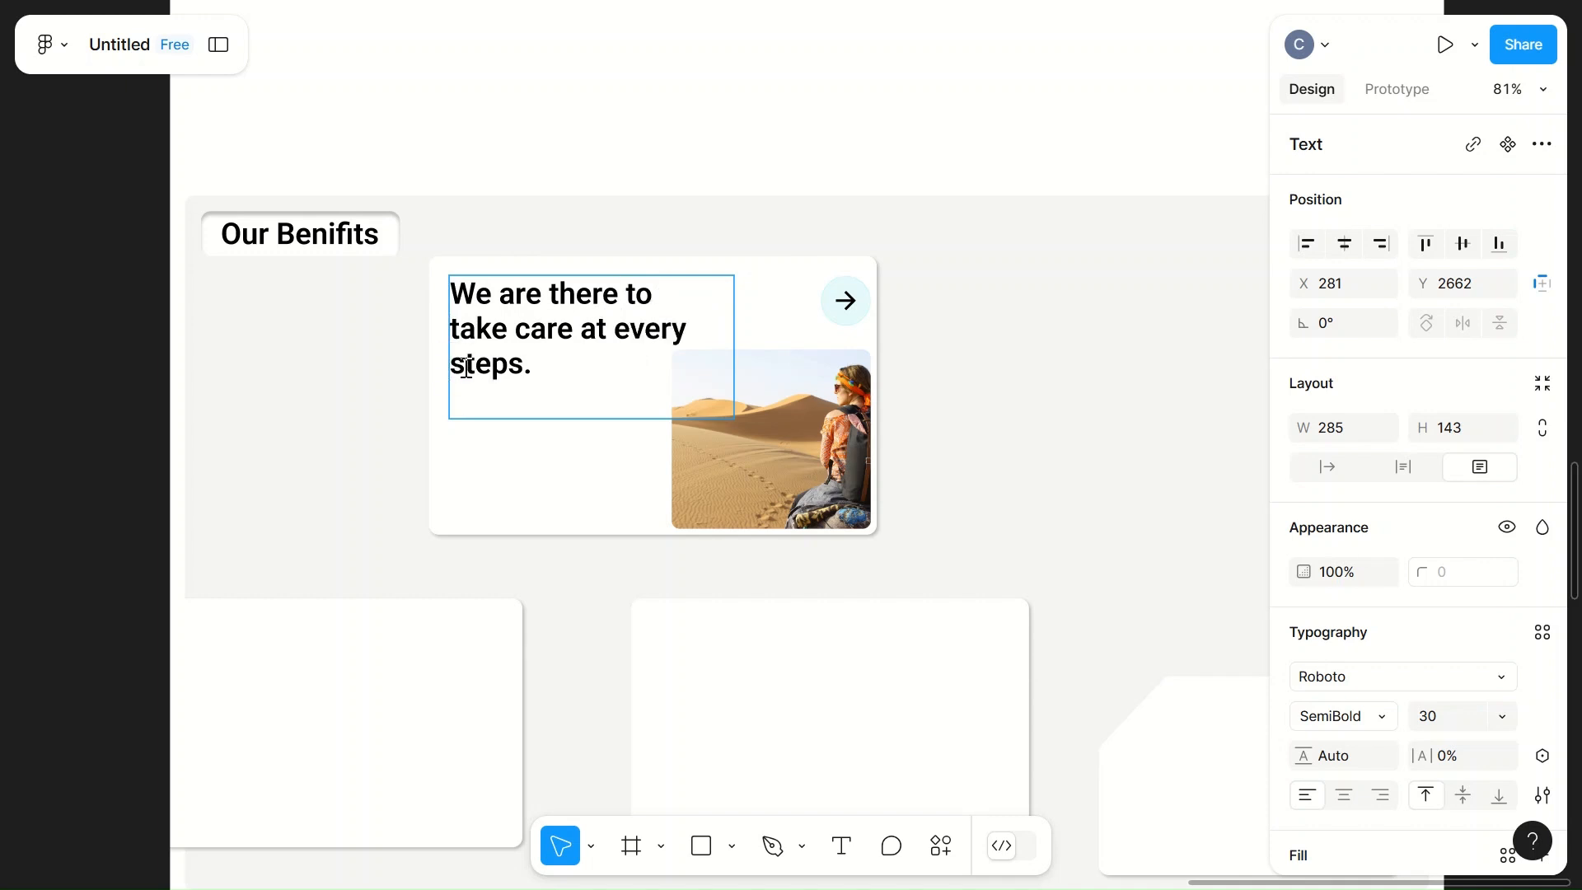
{"action": "left_click", "coordinate": [989, 333]}
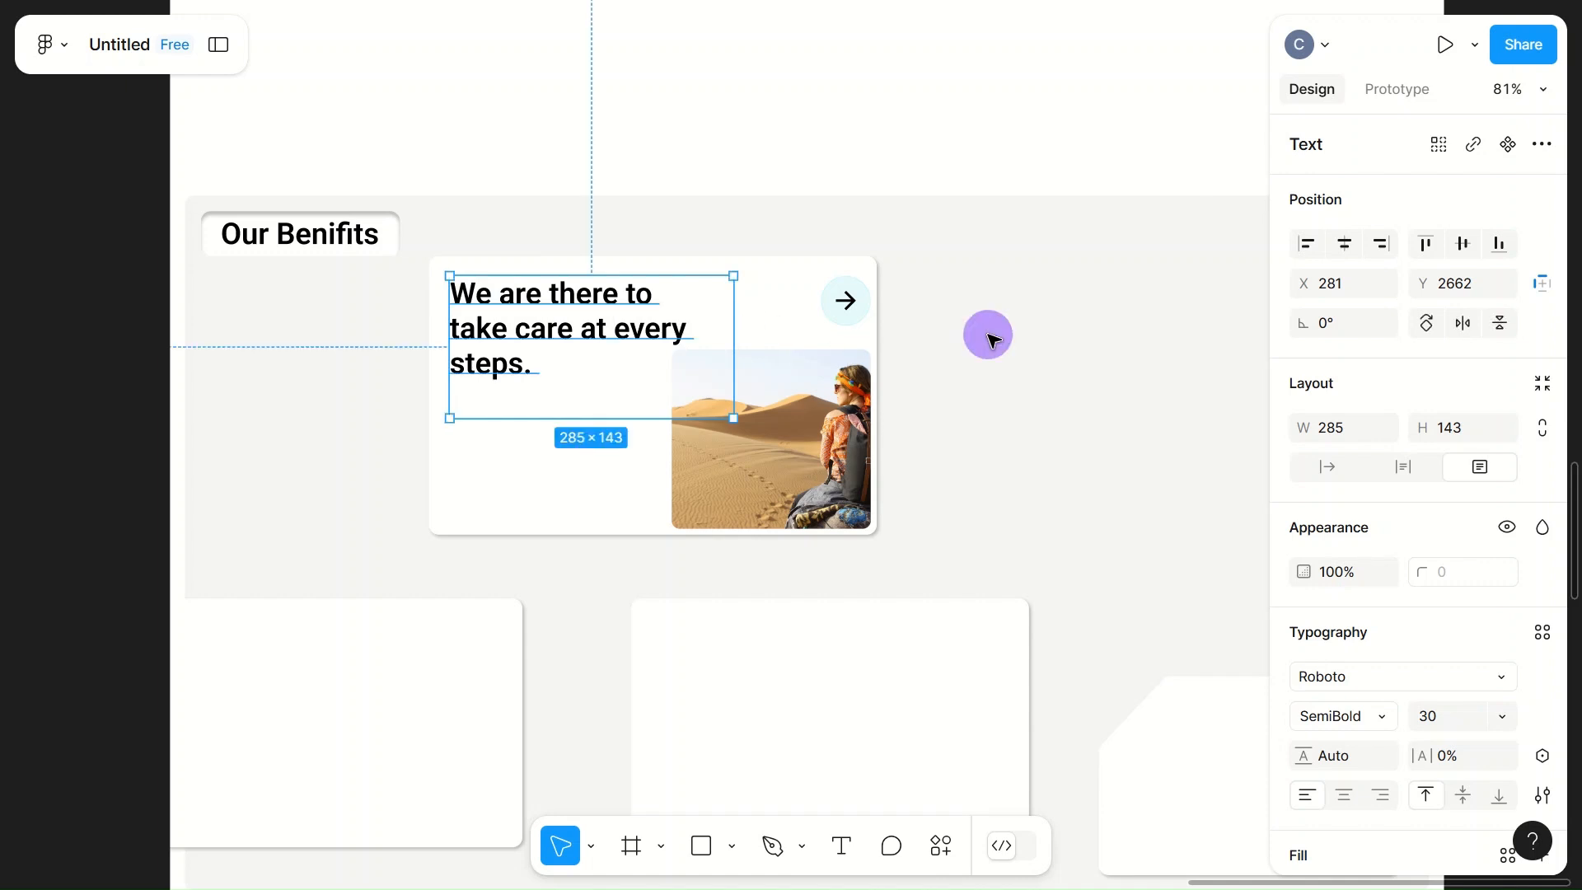
Step: Resize the heading's text box to about 330 × 105 and move it left to X 274
{"action": "left_click", "coordinate": [608, 415]}
{"action": "left_click_drag", "start_coordinate": [607, 415], "coordinate": [610, 336]}
{"action": "left_click", "coordinate": [1017, 304]}
{"action": "left_click", "coordinate": [620, 337]}
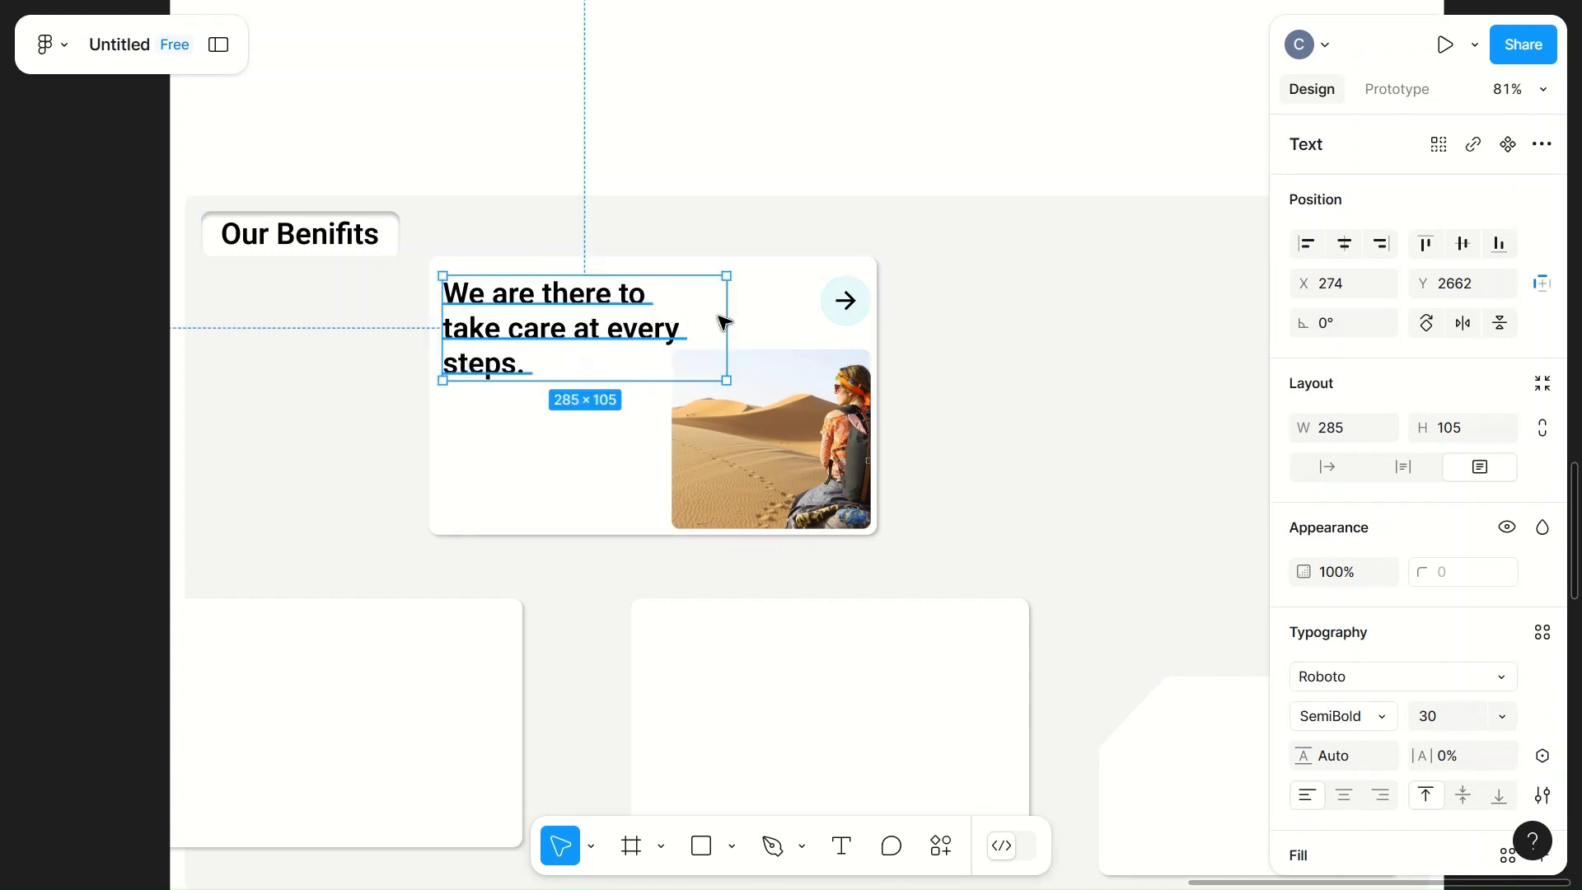
{"action": "left_click_drag", "start_coordinate": [726, 322], "coordinate": [770, 312]}
{"action": "left_click", "coordinate": [1040, 353]}
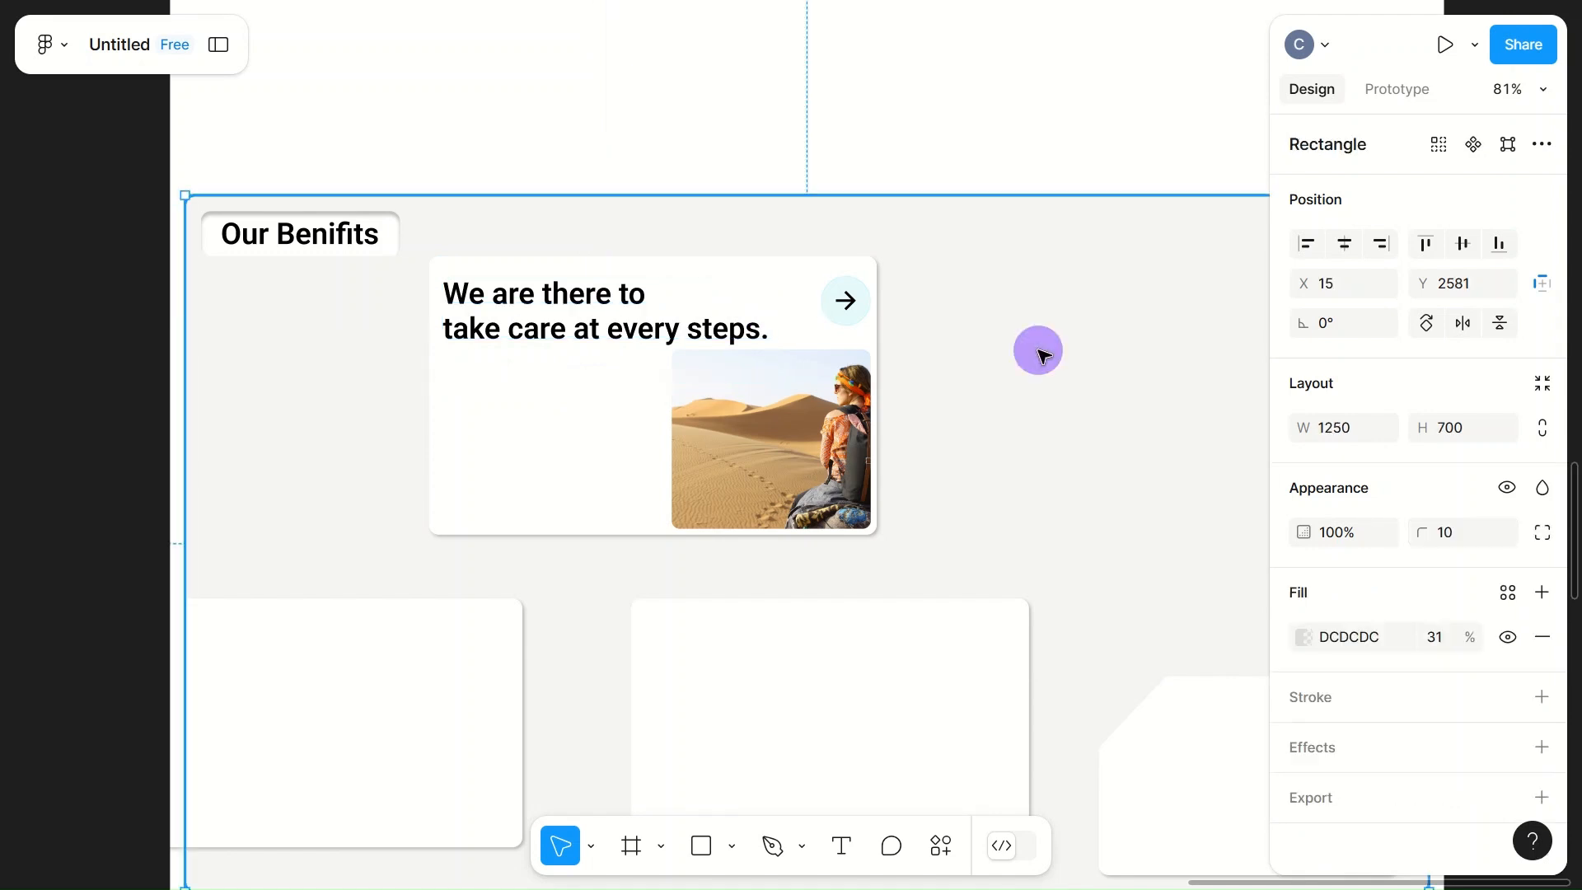
Step: Move the heading to the bottom of the white card, at about X 269, Y 2834
{"action": "scroll", "coordinate": [1043, 354], "scroll_direction": "down", "scroll_amount": 1}
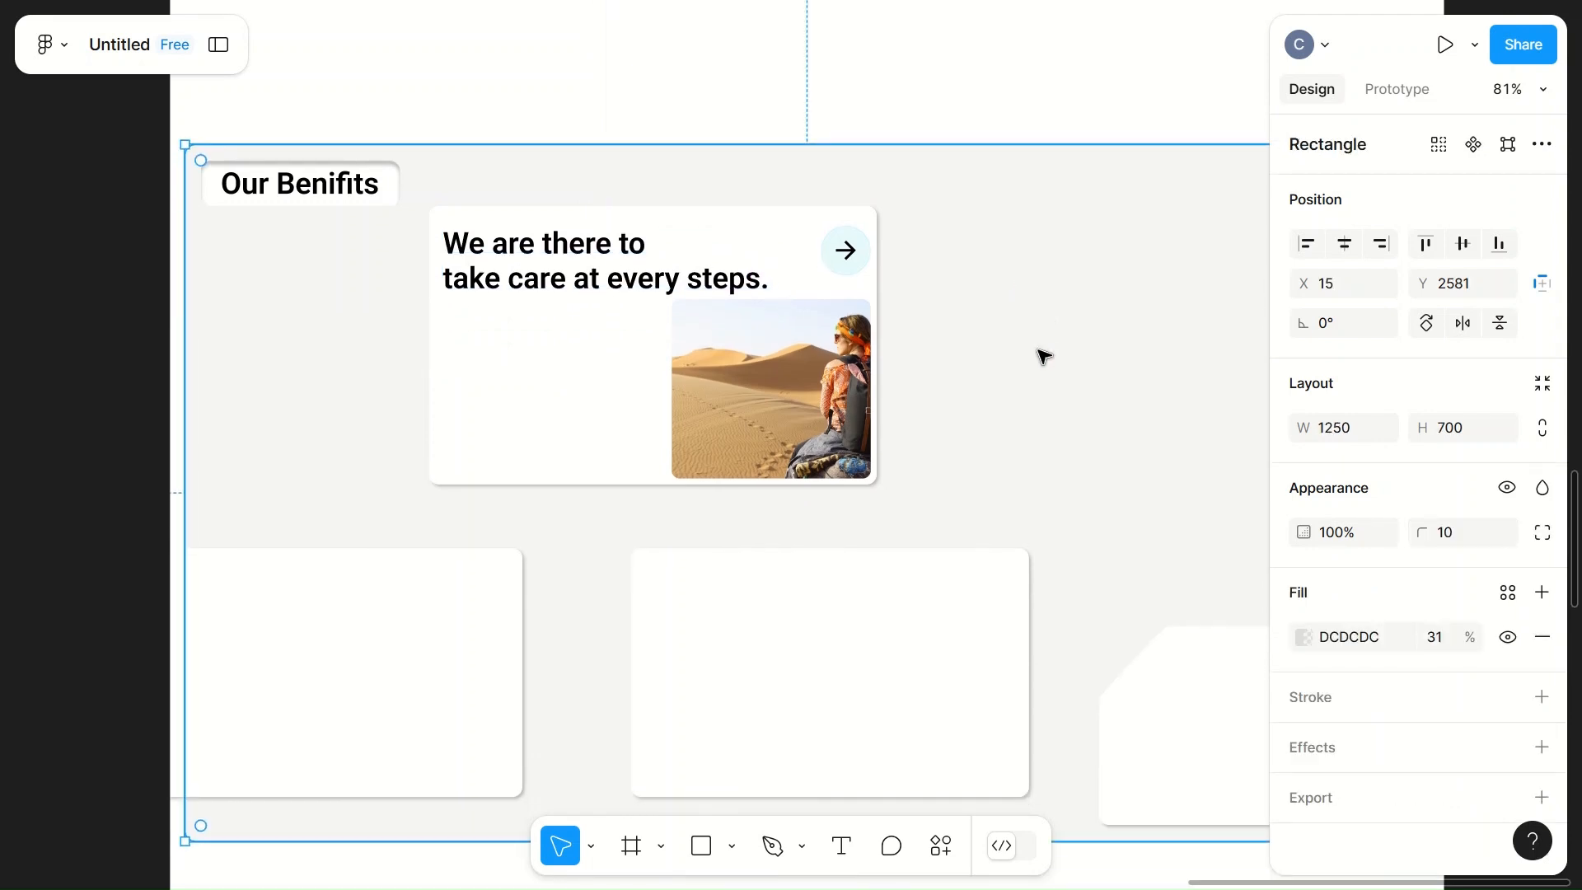
{"action": "scroll", "coordinate": [1044, 356], "scroll_direction": "down", "scroll_amount": 1}
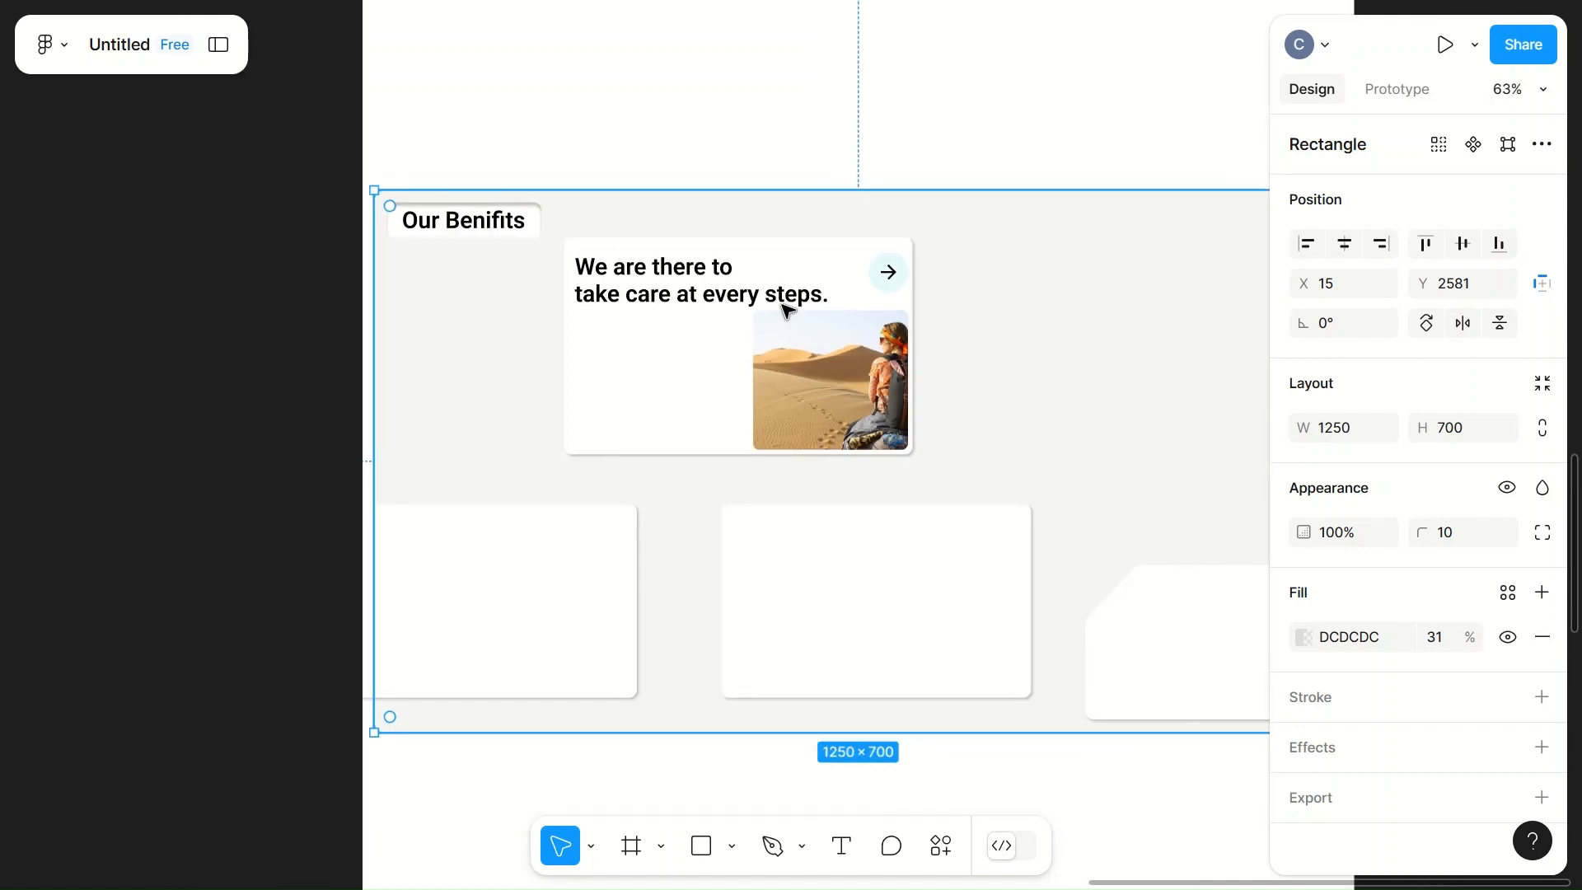
{"action": "left_click", "coordinate": [699, 307]}
{"action": "left_click_drag", "start_coordinate": [704, 311], "coordinate": [698, 443]}
Step: Move the arrow button to the card's lower-right corner and the desert image to its upper-right corner, at X 500, Y 2653
{"action": "left_click", "coordinate": [858, 368]}
{"action": "left_click_drag", "start_coordinate": [855, 366], "coordinate": [715, 310]}
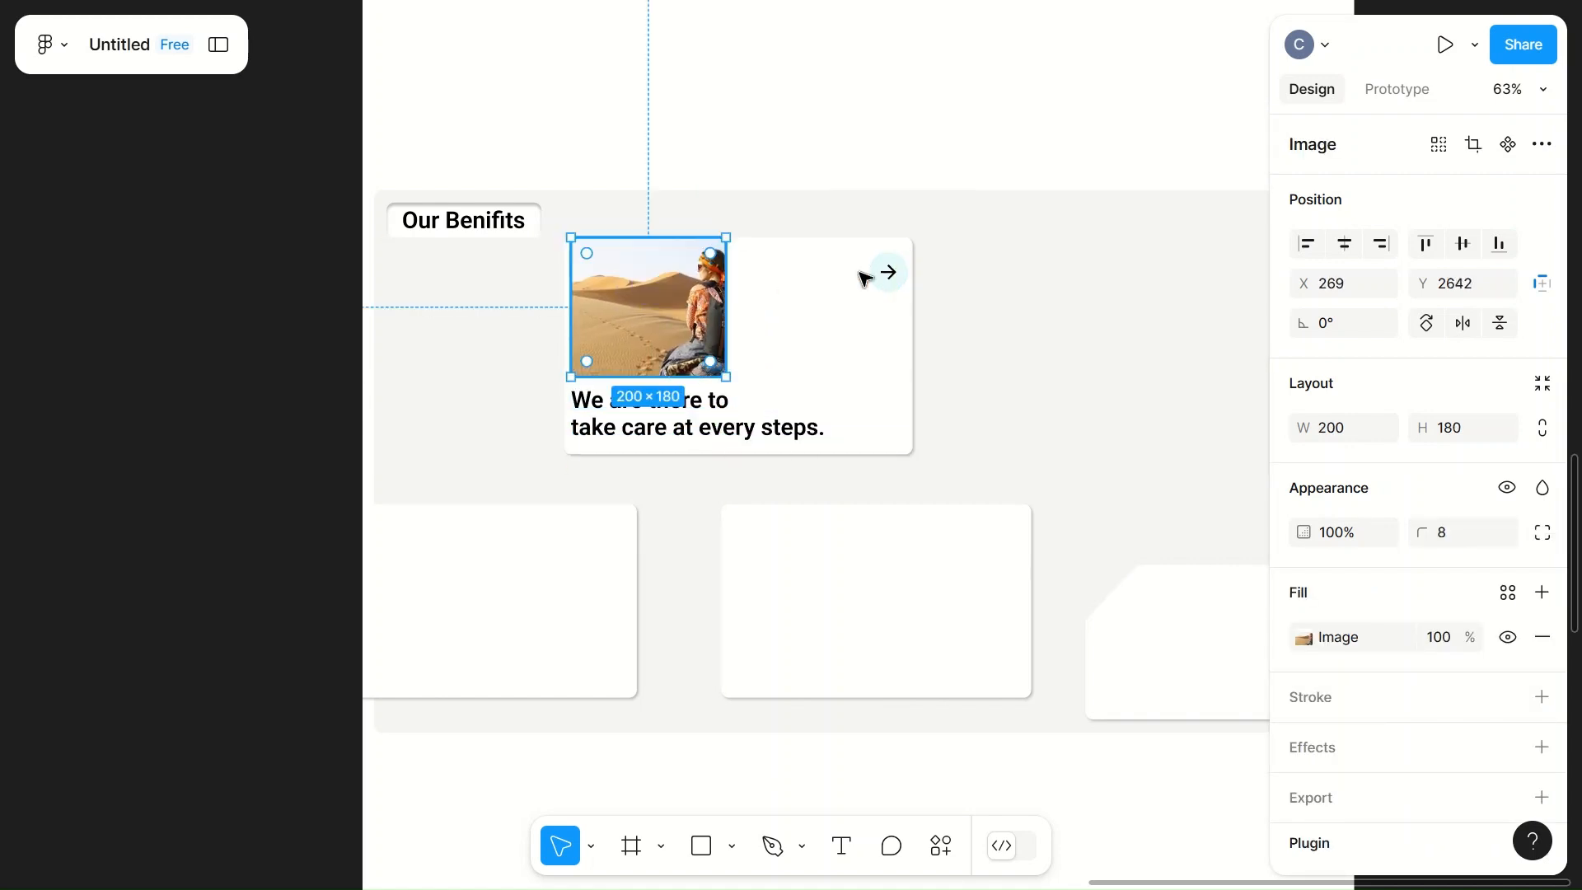
{"action": "left_click_drag", "start_coordinate": [889, 272], "coordinate": [887, 428]}
{"action": "left_click", "coordinate": [649, 330]}
{"action": "left_click_drag", "start_coordinate": [649, 330], "coordinate": [830, 345]}
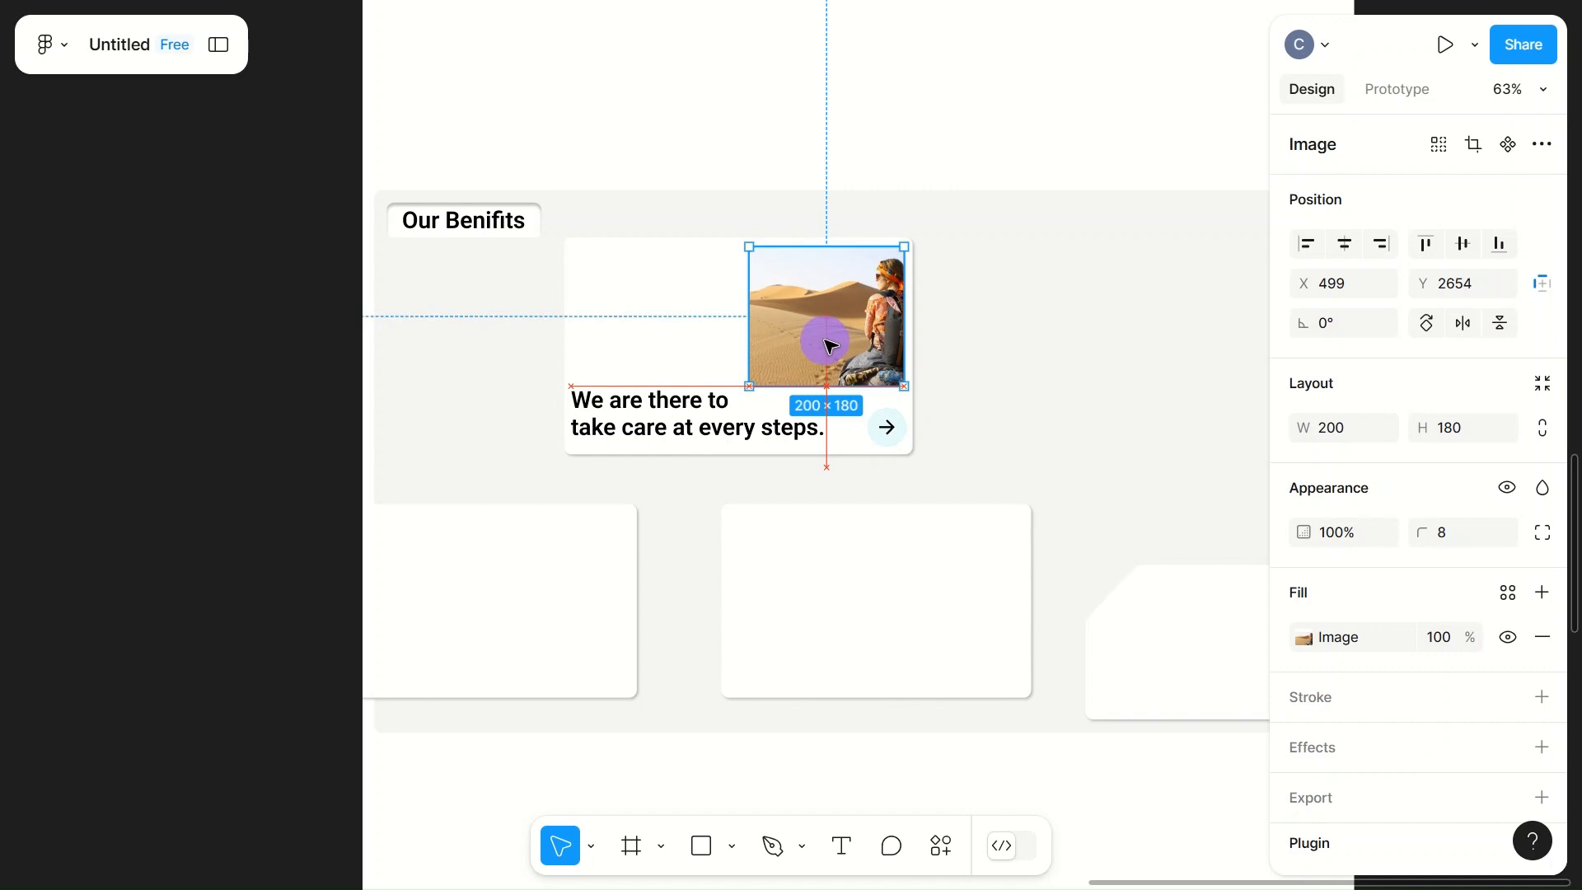
{"action": "scroll", "coordinate": [830, 345], "scroll_direction": "up", "scroll_amount": 5}
{"action": "key", "text": "Right"}
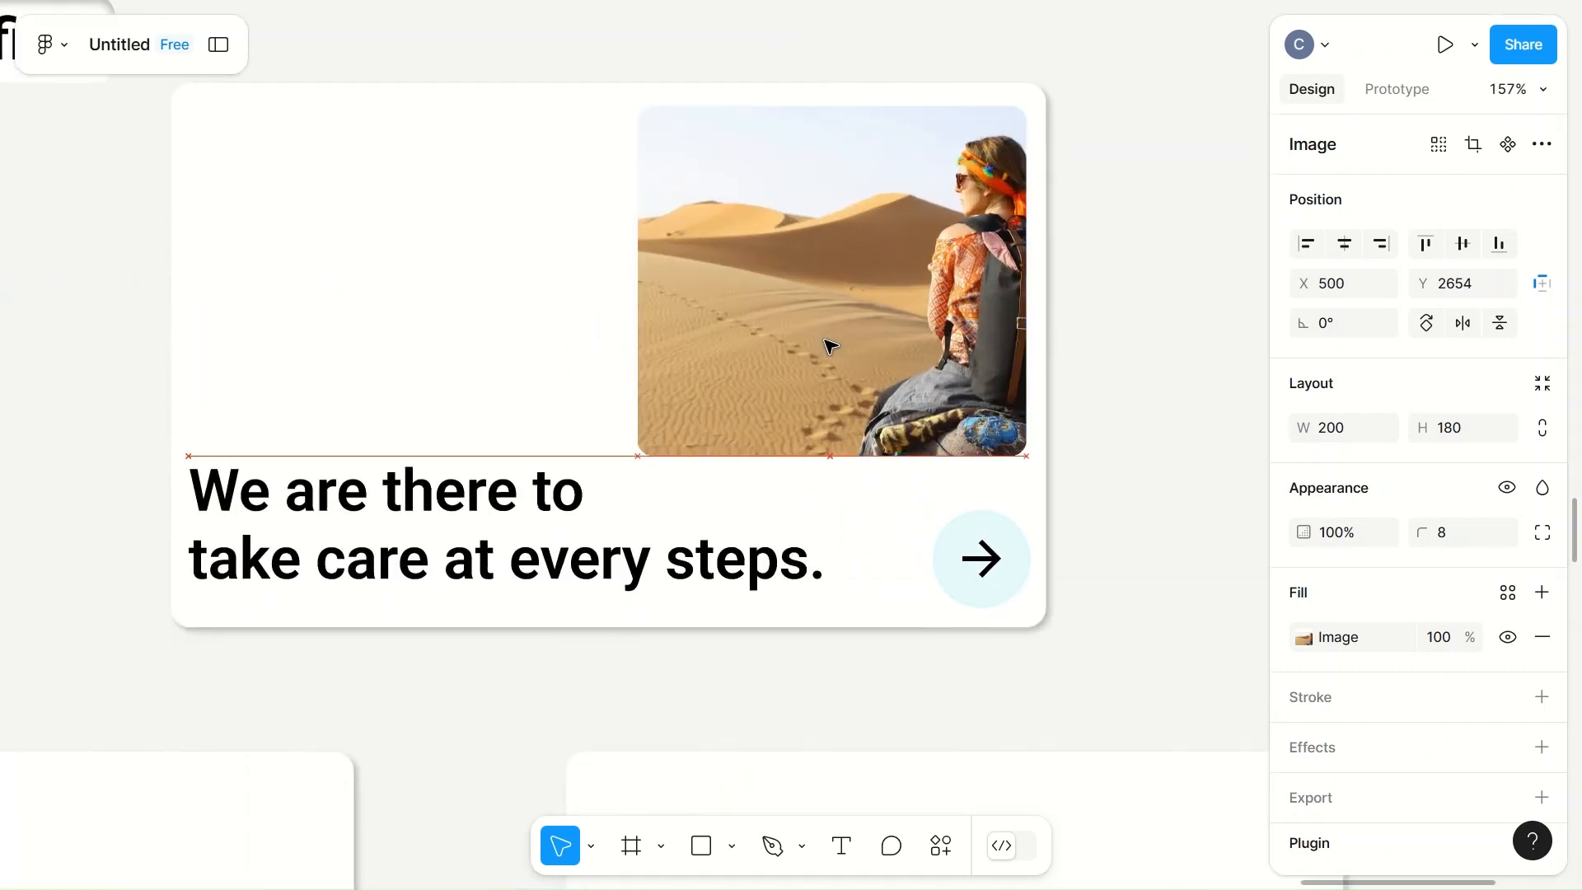
{"action": "key", "text": "Up"}
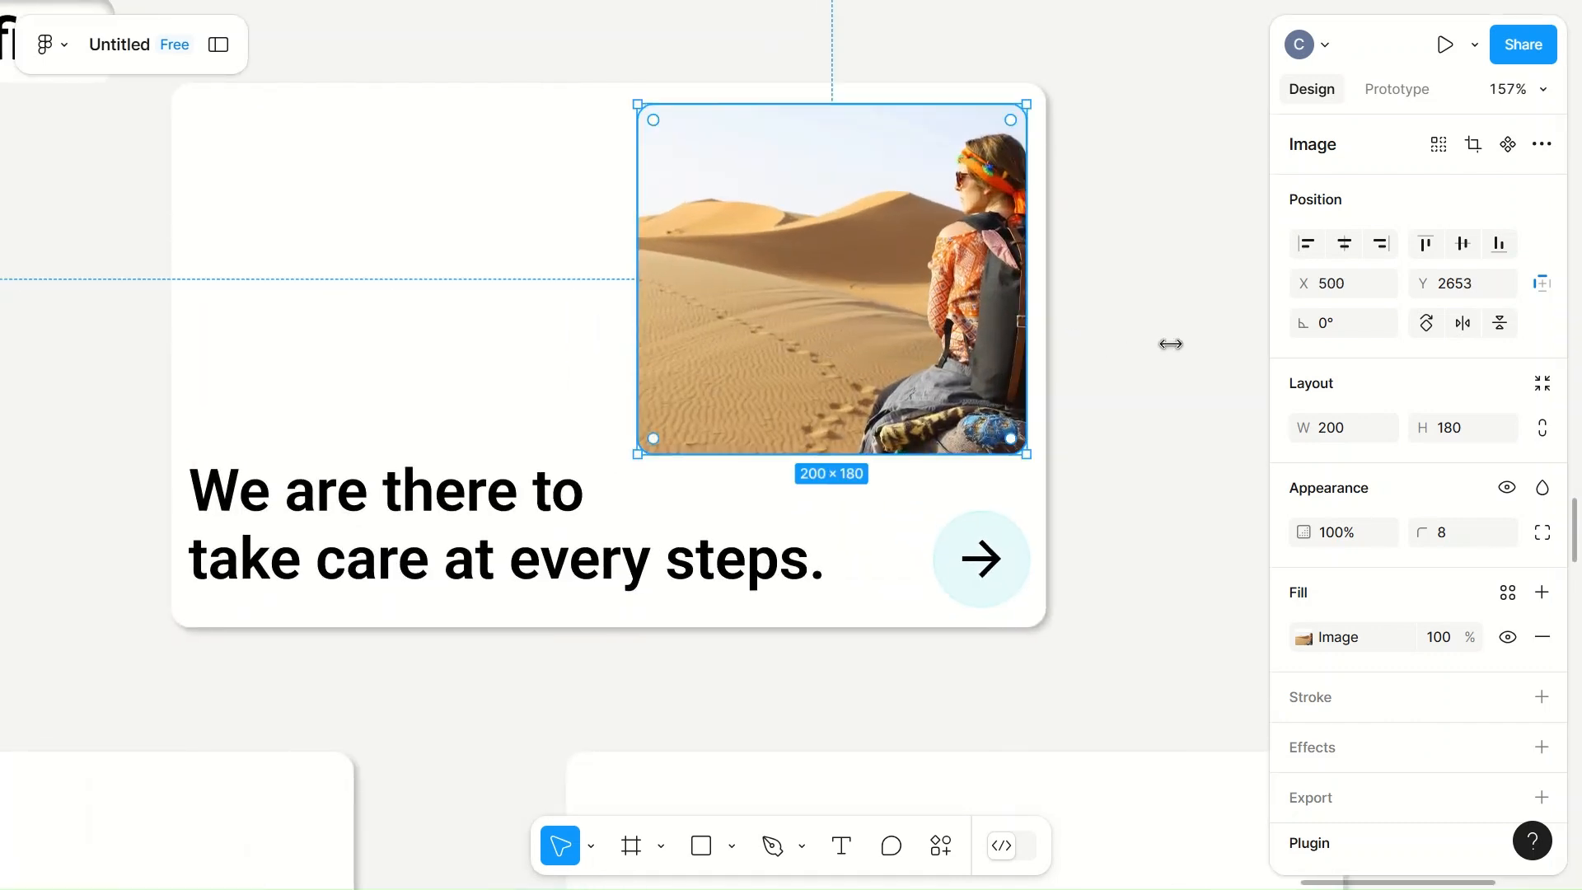
Step: Move one blank 400 × 250 card to the right of the desert card and the other below it to X 63, Y 2986
{"action": "left_click", "coordinate": [1212, 360]}
{"action": "scroll", "coordinate": [1211, 360], "scroll_direction": "down", "scroll_amount": 6}
{"action": "scroll", "coordinate": [1211, 360], "scroll_direction": "right", "scroll_amount": 3}
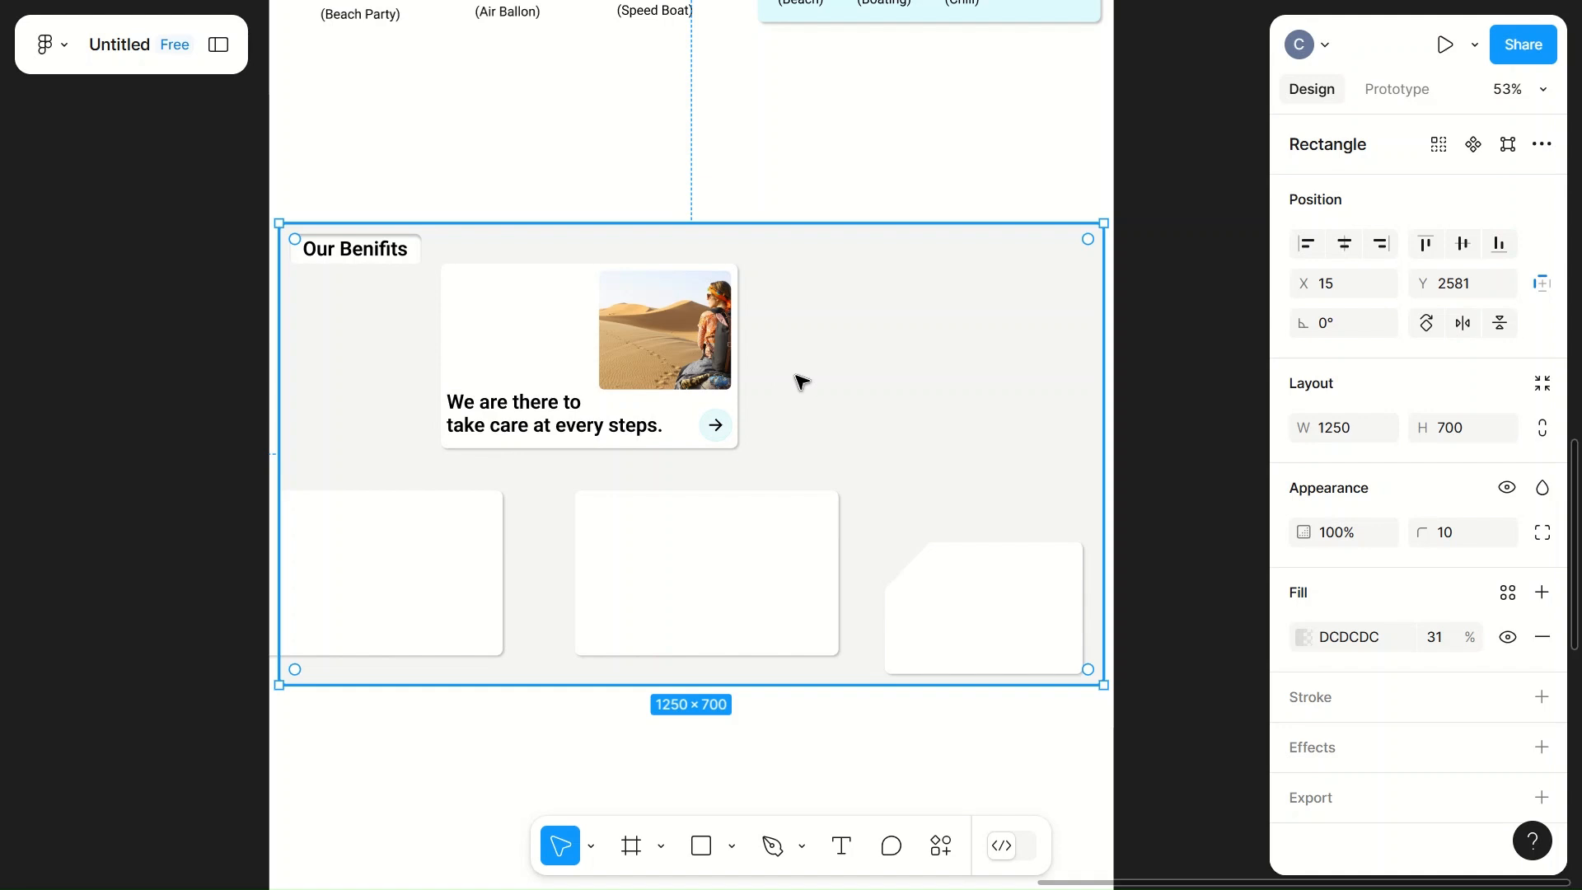
{"action": "scroll", "coordinate": [911, 434], "scroll_direction": "left", "scroll_amount": 3}
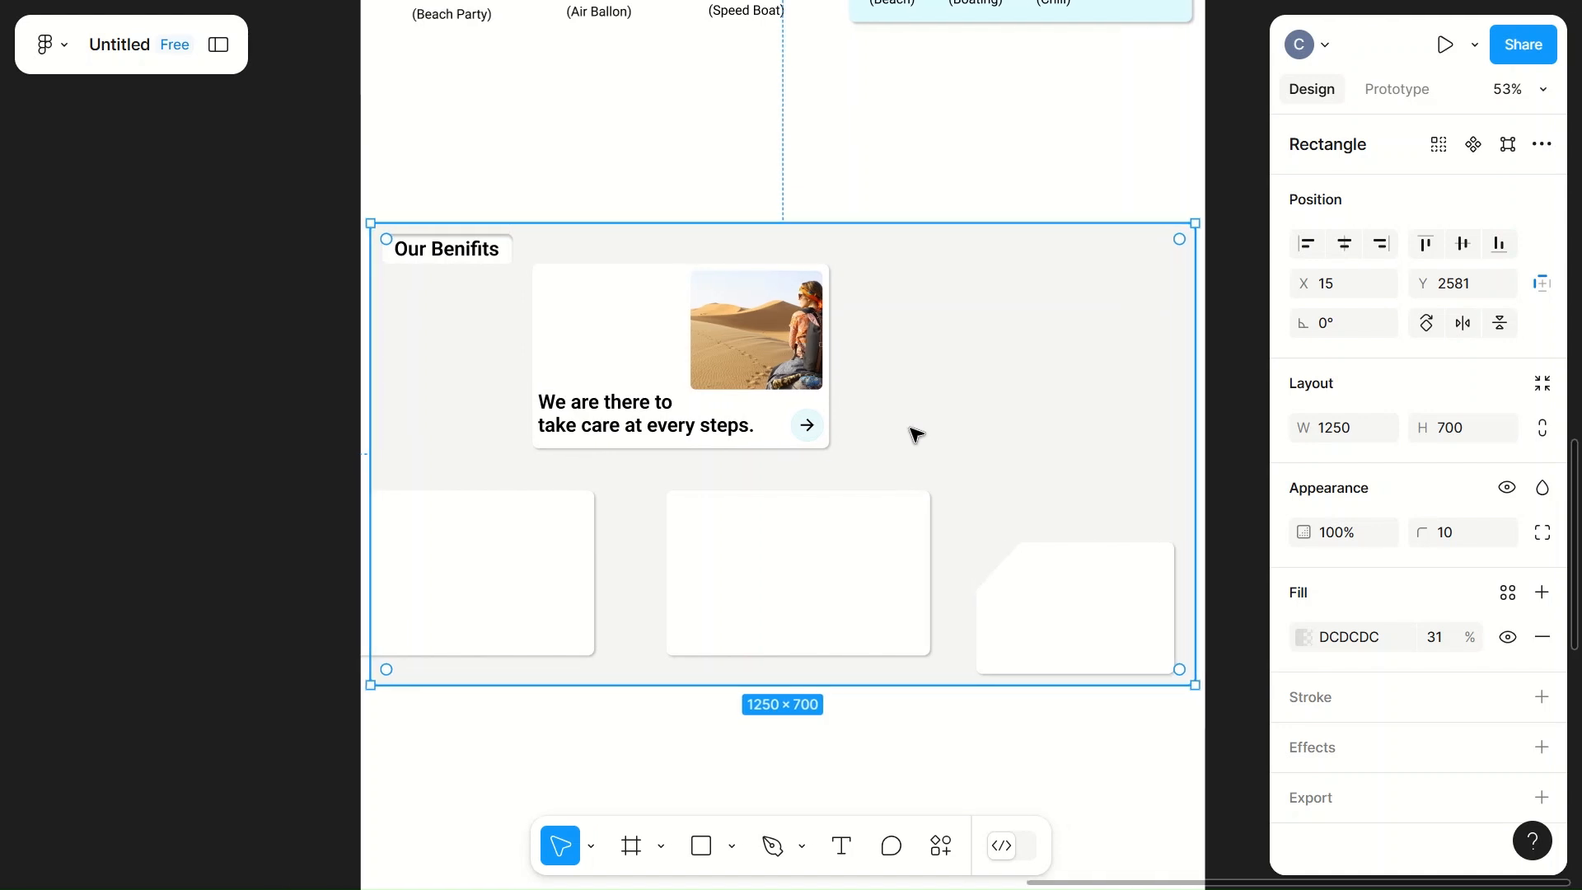
{"action": "scroll", "coordinate": [528, 549], "scroll_direction": "left", "scroll_amount": 5}
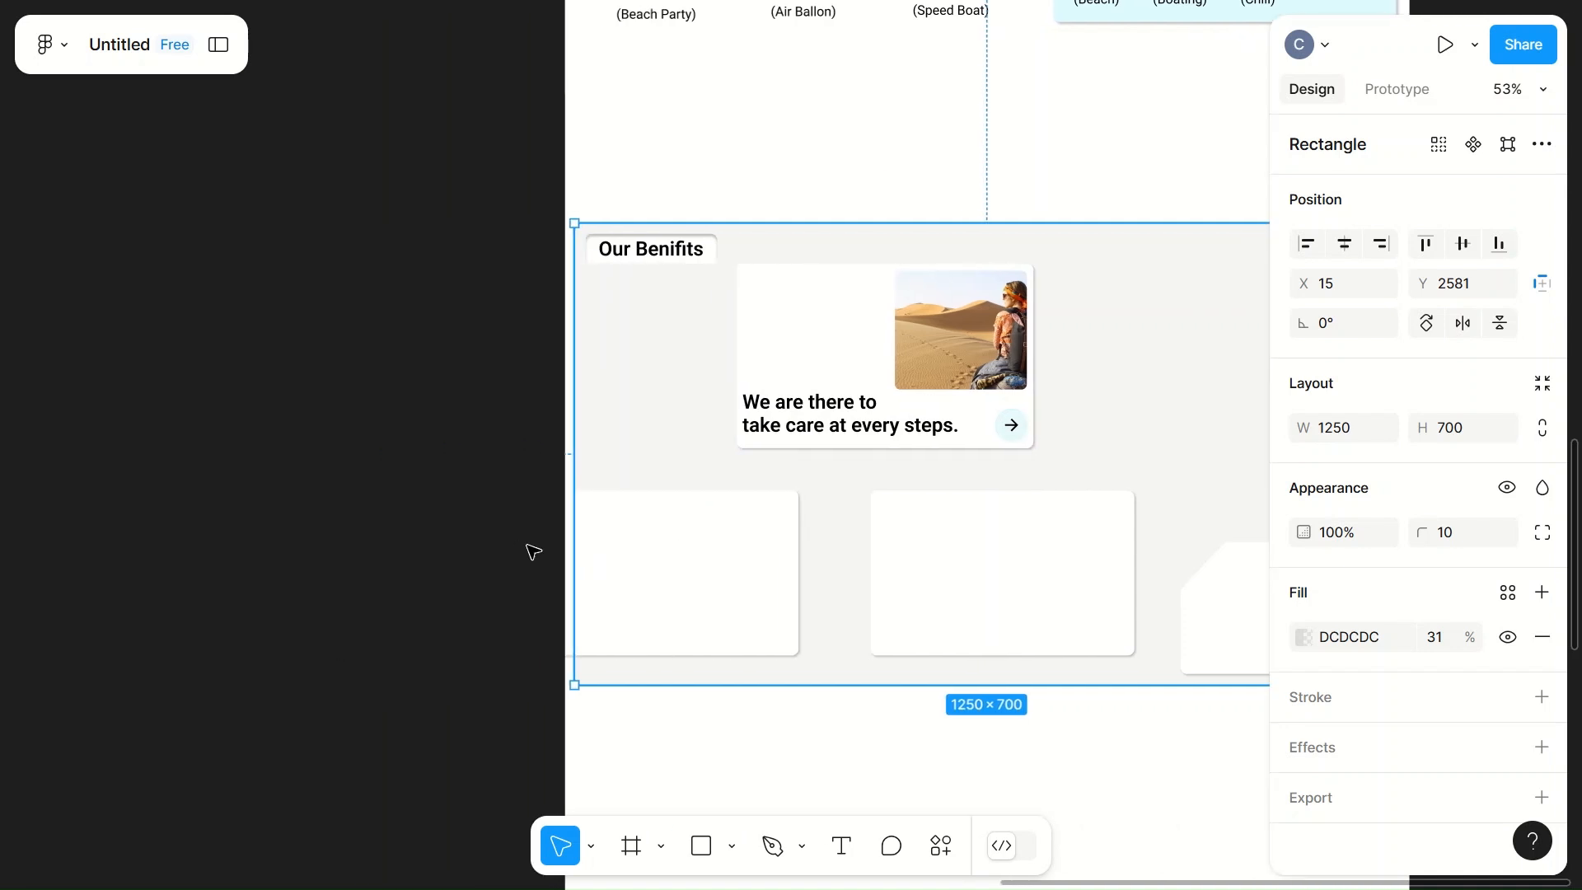
{"action": "scroll", "coordinate": [809, 583], "scroll_direction": "right", "scroll_amount": 6}
{"action": "left_click", "coordinate": [740, 544]}
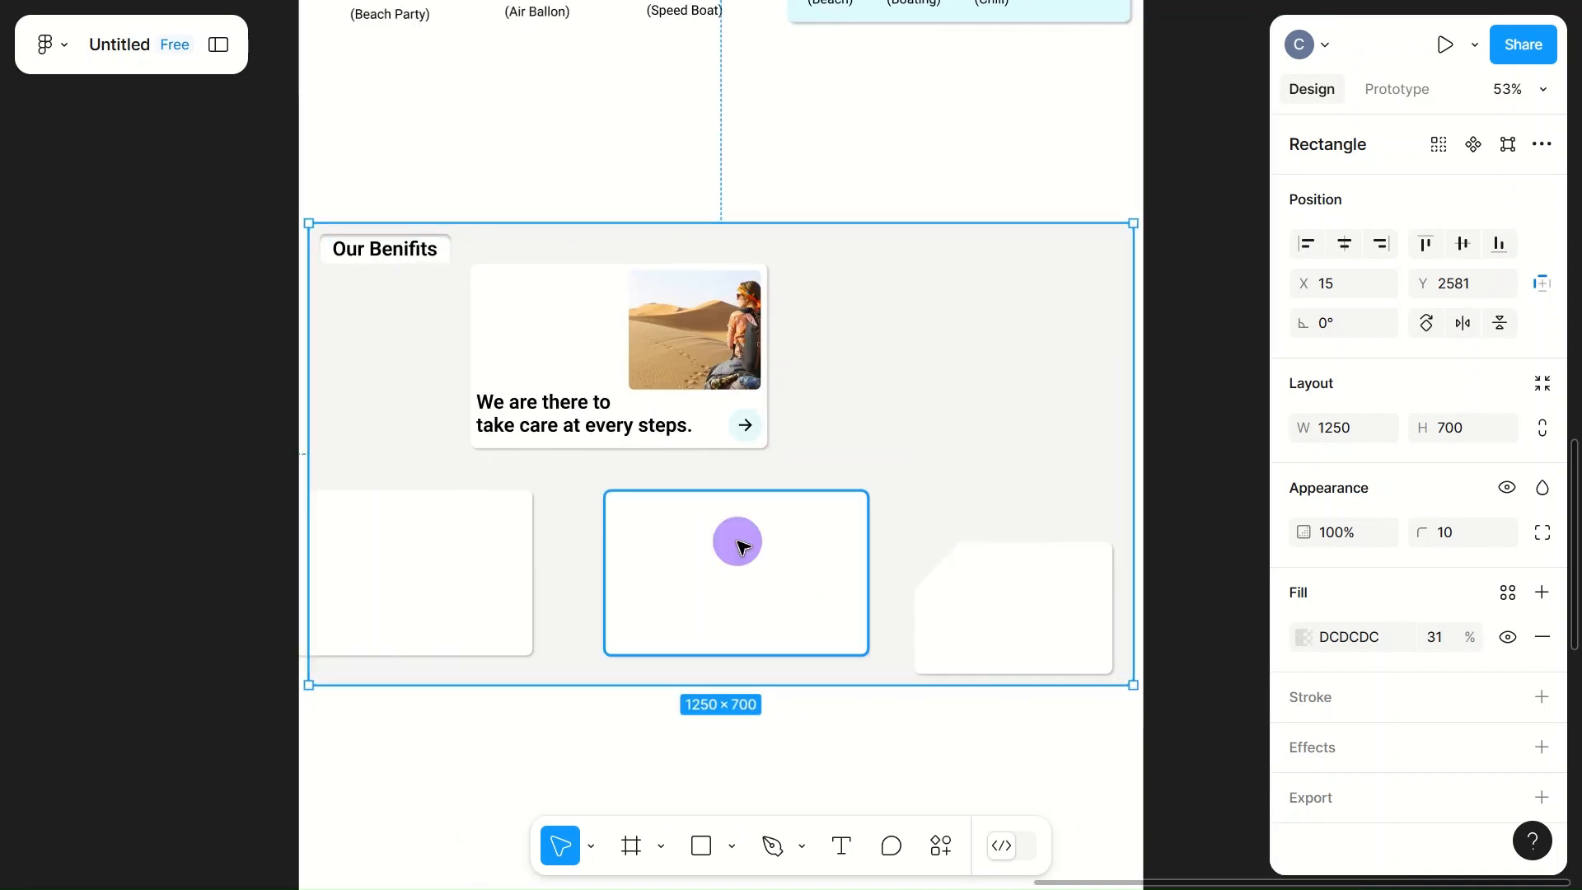
{"action": "left_click_drag", "start_coordinate": [697, 564], "coordinate": [536, 601]}
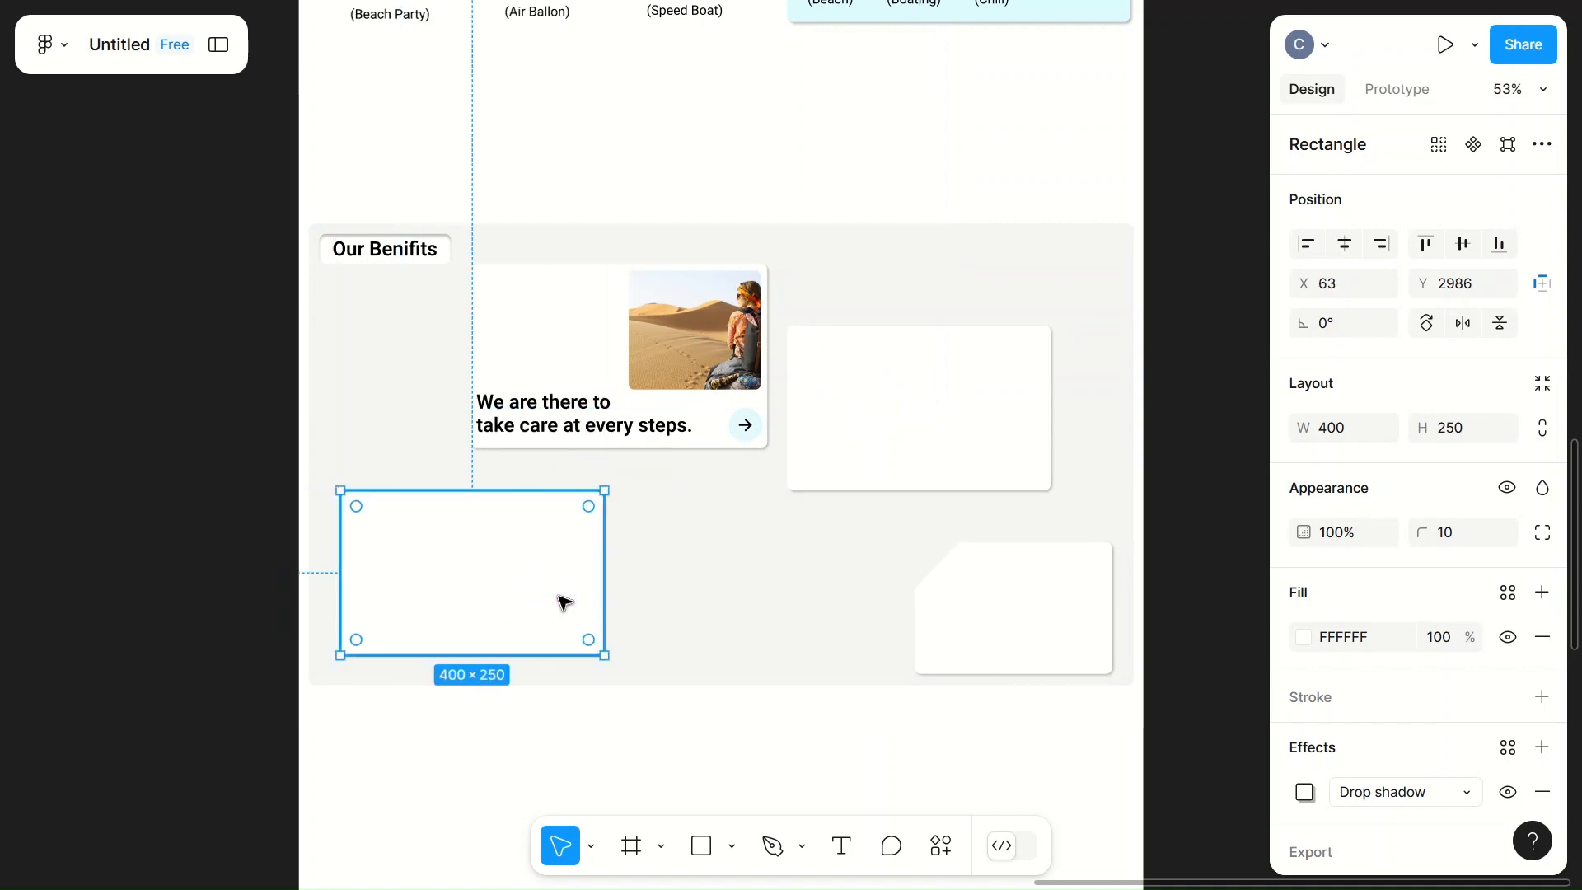
Step: Move the cut-corner white card beside the lower-left card, at X 506, Y 3036
{"action": "left_click", "coordinate": [972, 621]}
{"action": "left_click_drag", "start_coordinate": [943, 624], "coordinate": [691, 609]}
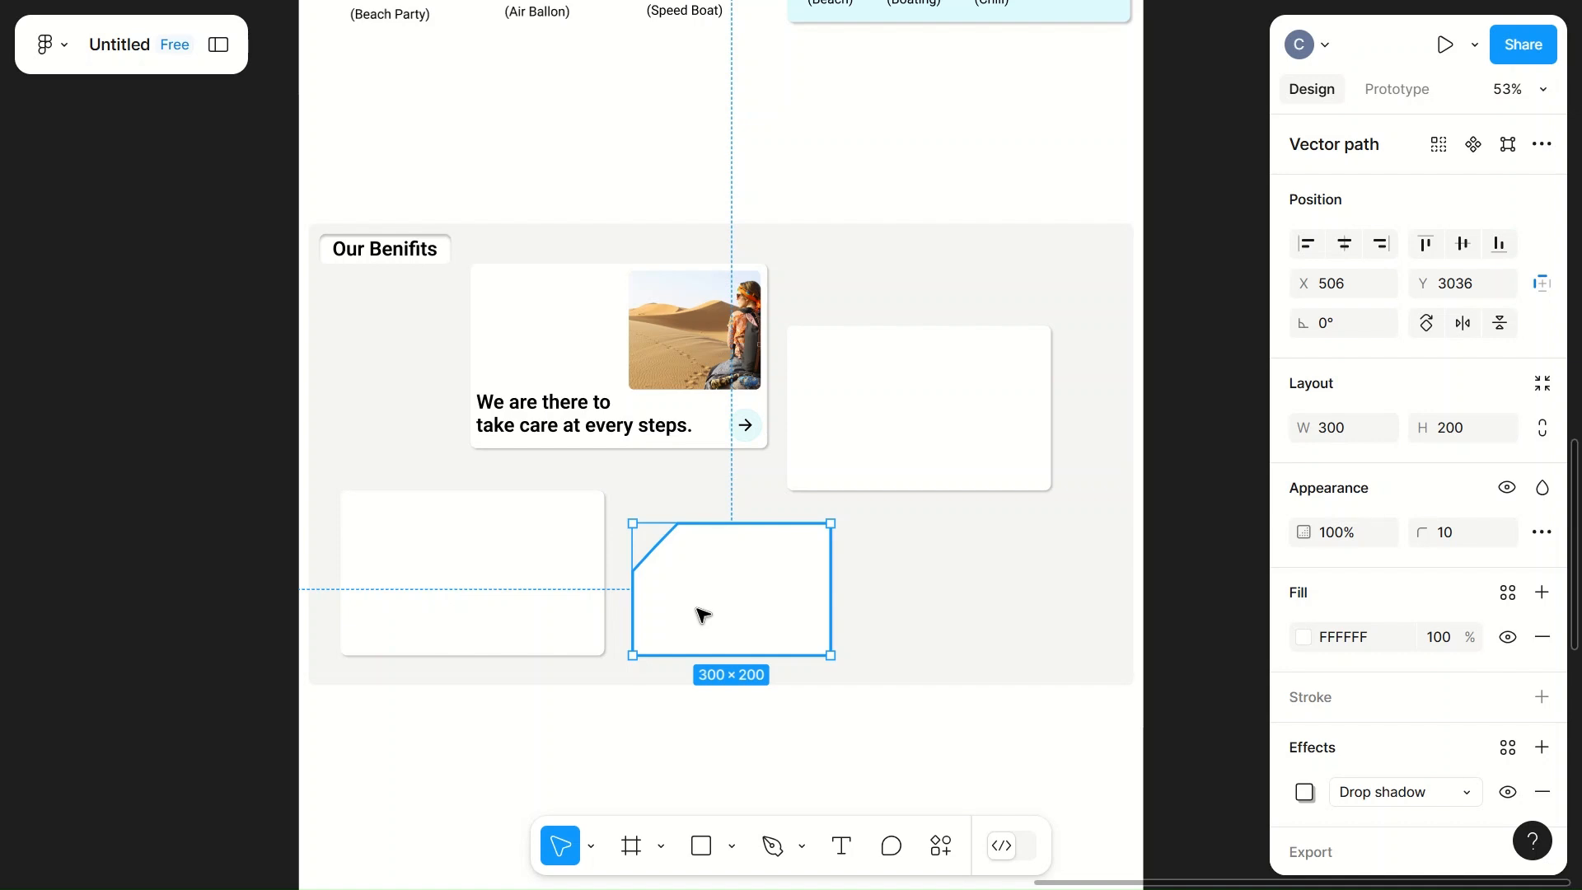
{"action": "scroll", "coordinate": [914, 402], "scroll_direction": "down", "scroll_amount": 5}
{"action": "scroll", "coordinate": [913, 401], "scroll_direction": "up", "scroll_amount": 3}
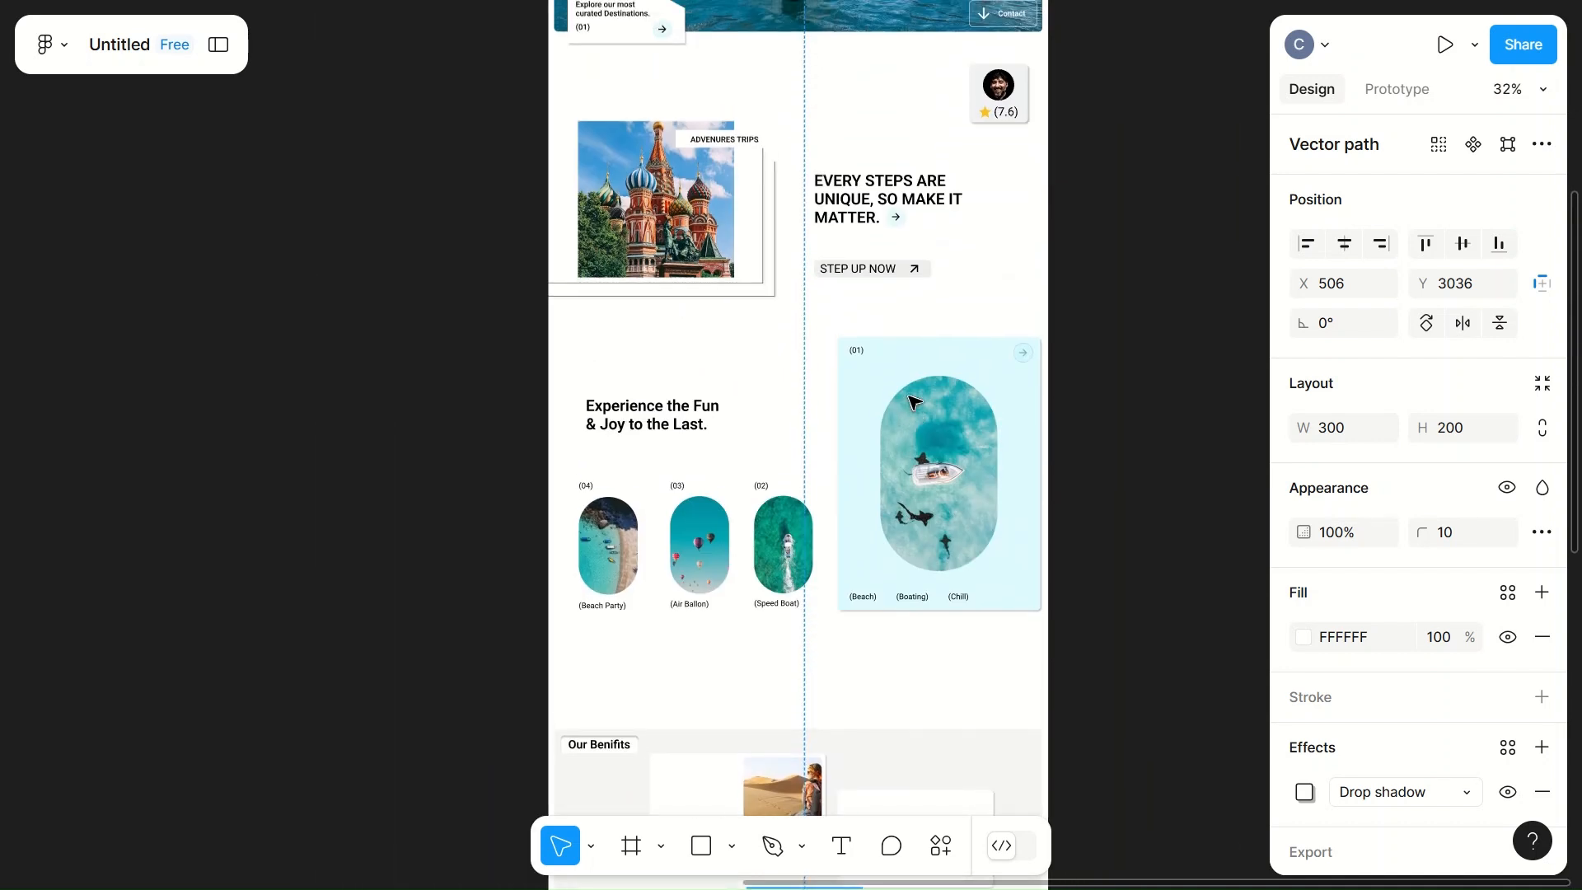
{"action": "scroll", "coordinate": [914, 401], "scroll_direction": "down", "scroll_amount": 6}
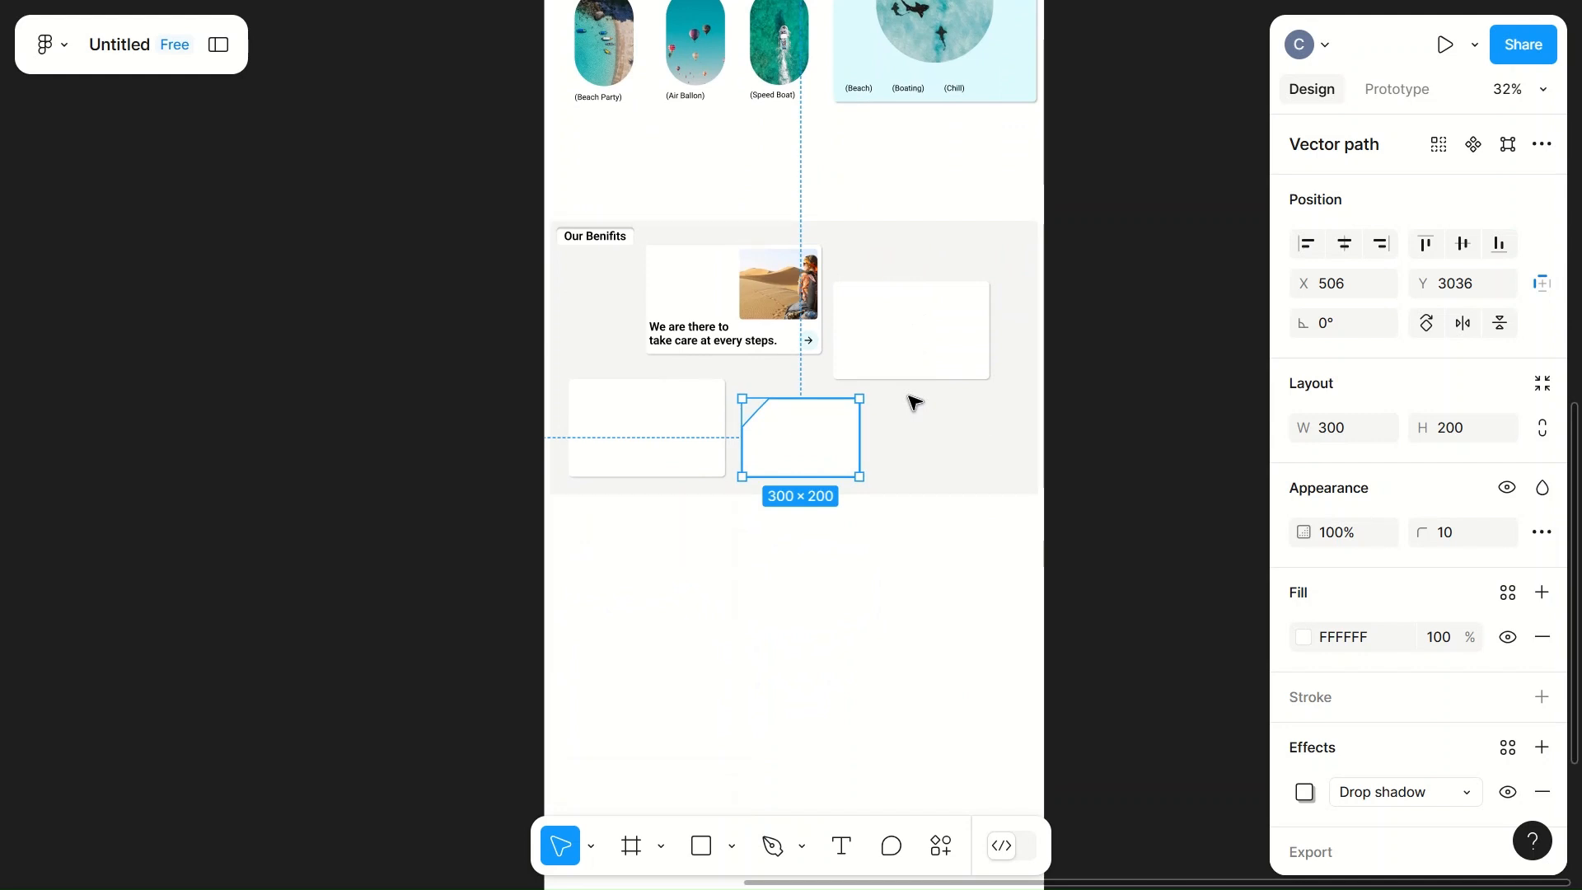
Step: Copy the "We are there to take care at every steps." heading into the blank right card, at X 763, Y 2772, and bring it to front
{"action": "scroll", "coordinate": [913, 402], "scroll_direction": "up", "scroll_amount": 3}
{"action": "left_click", "coordinate": [554, 294]}
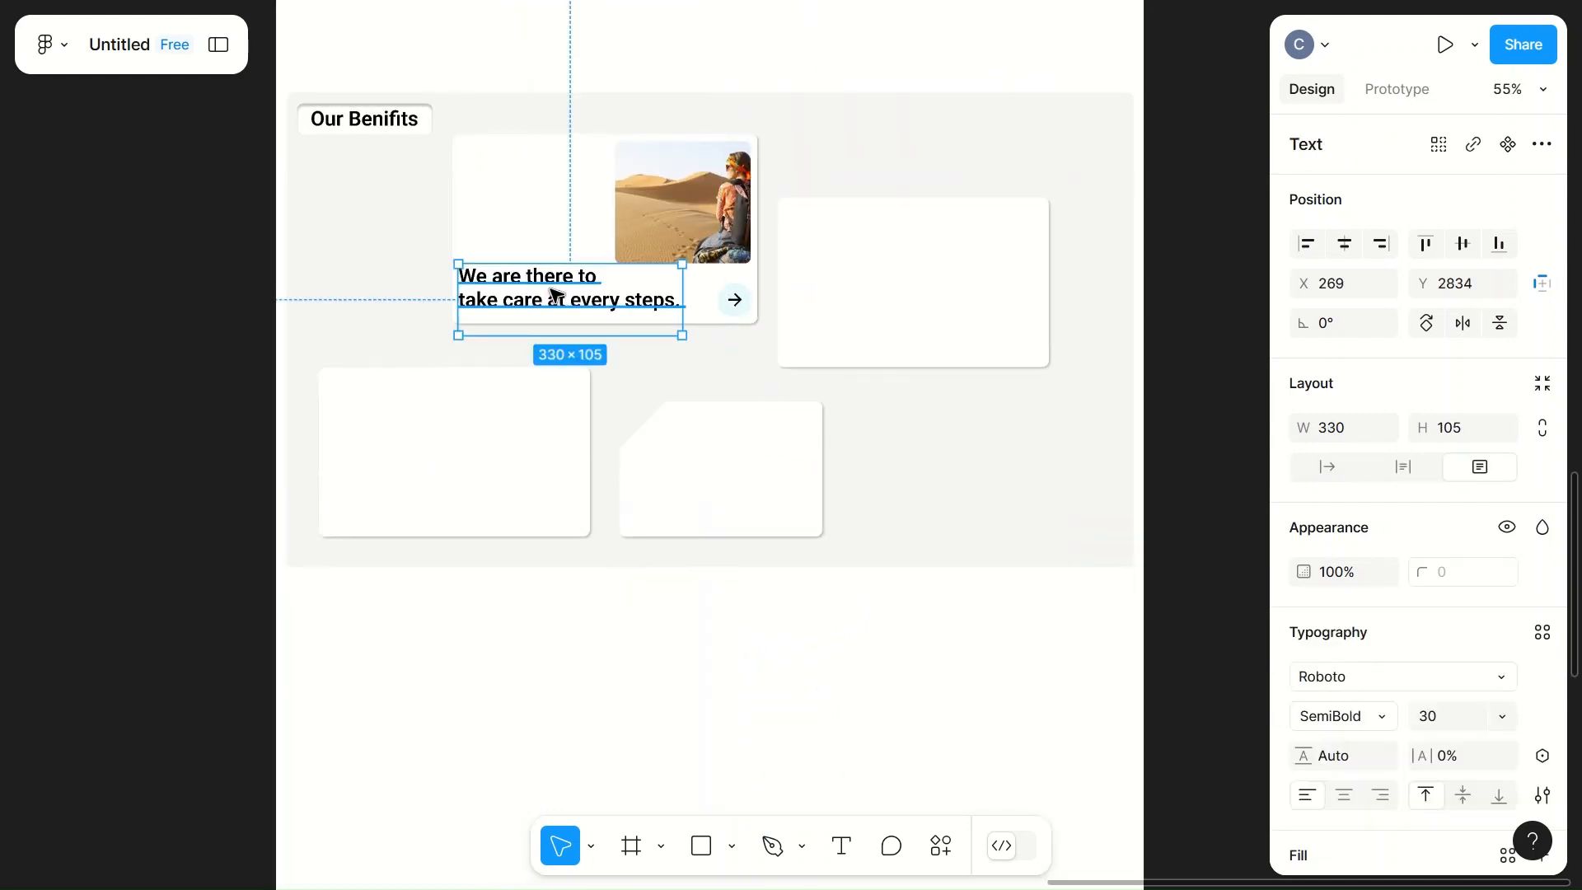
{"action": "left_click_drag", "start_coordinate": [554, 294], "coordinate": [854, 254]}
{"action": "right_click", "coordinate": [882, 315]}
{"action": "left_click", "coordinate": [948, 282]}
Step: Replace the copied heading in the right card with "Travel with Peace of Mind knowing that are always here."
{"action": "double_click", "coordinate": [861, 255]}
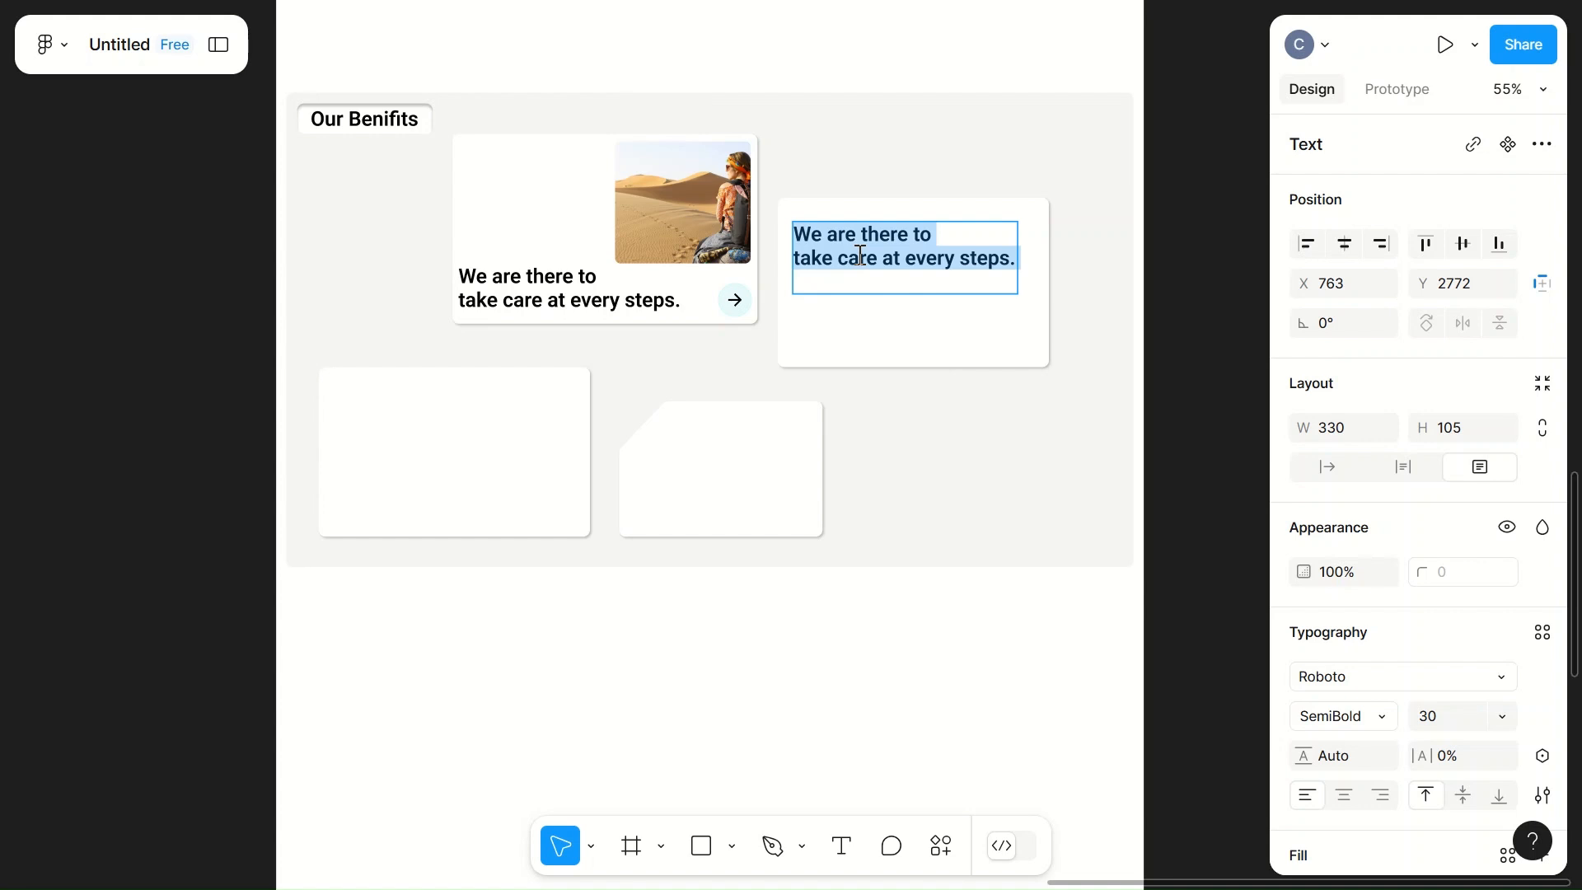
{"action": "type", "text": "Travel "}
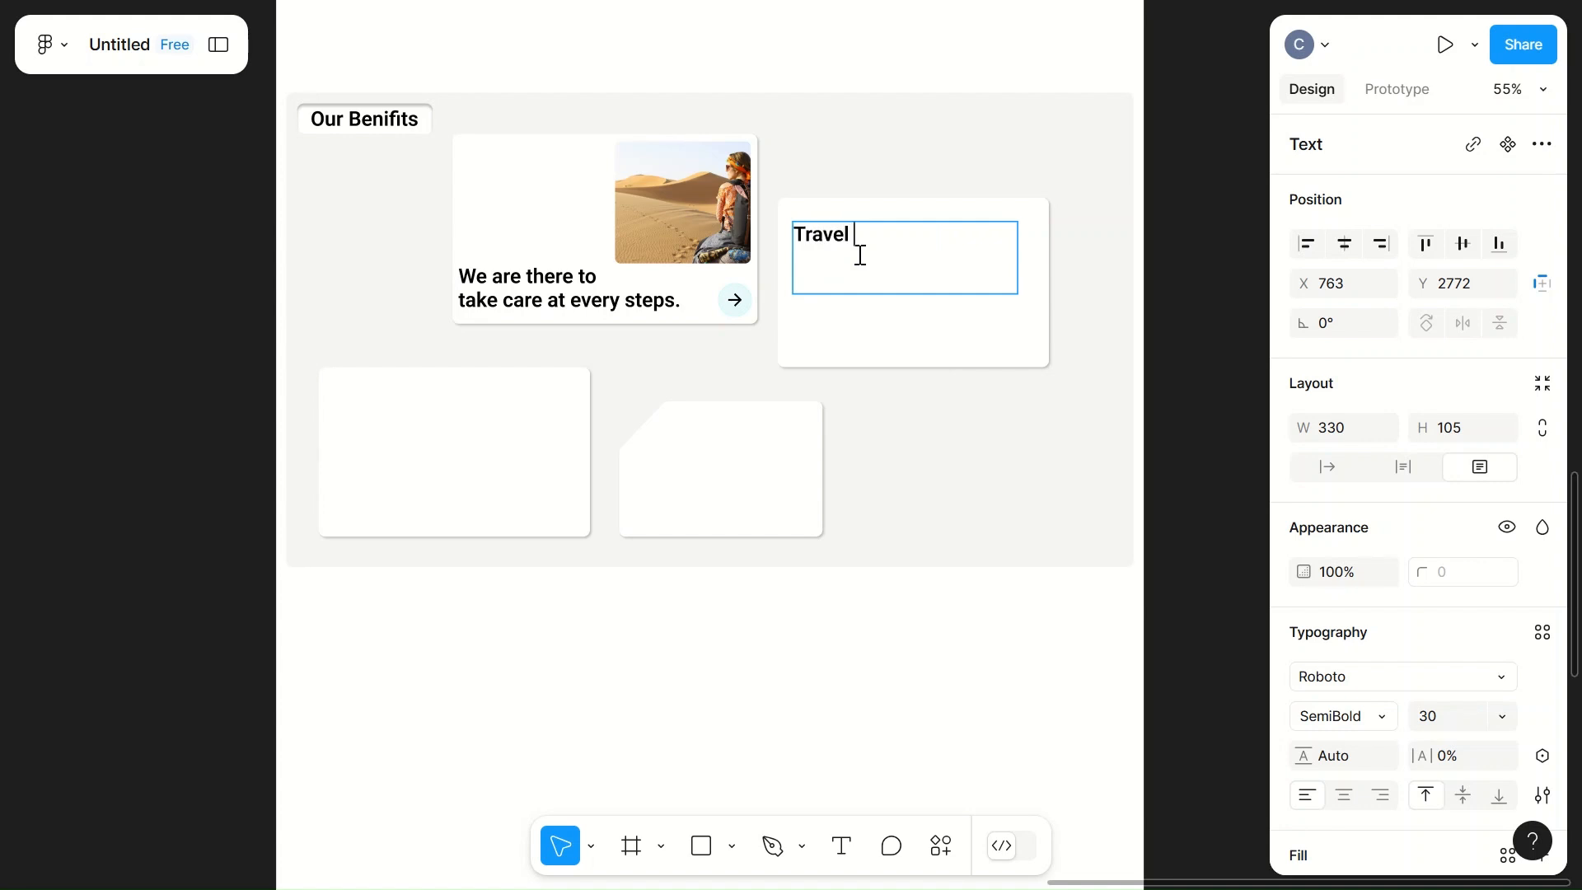
{"action": "type", "text": "with Peace of Mind kn"}
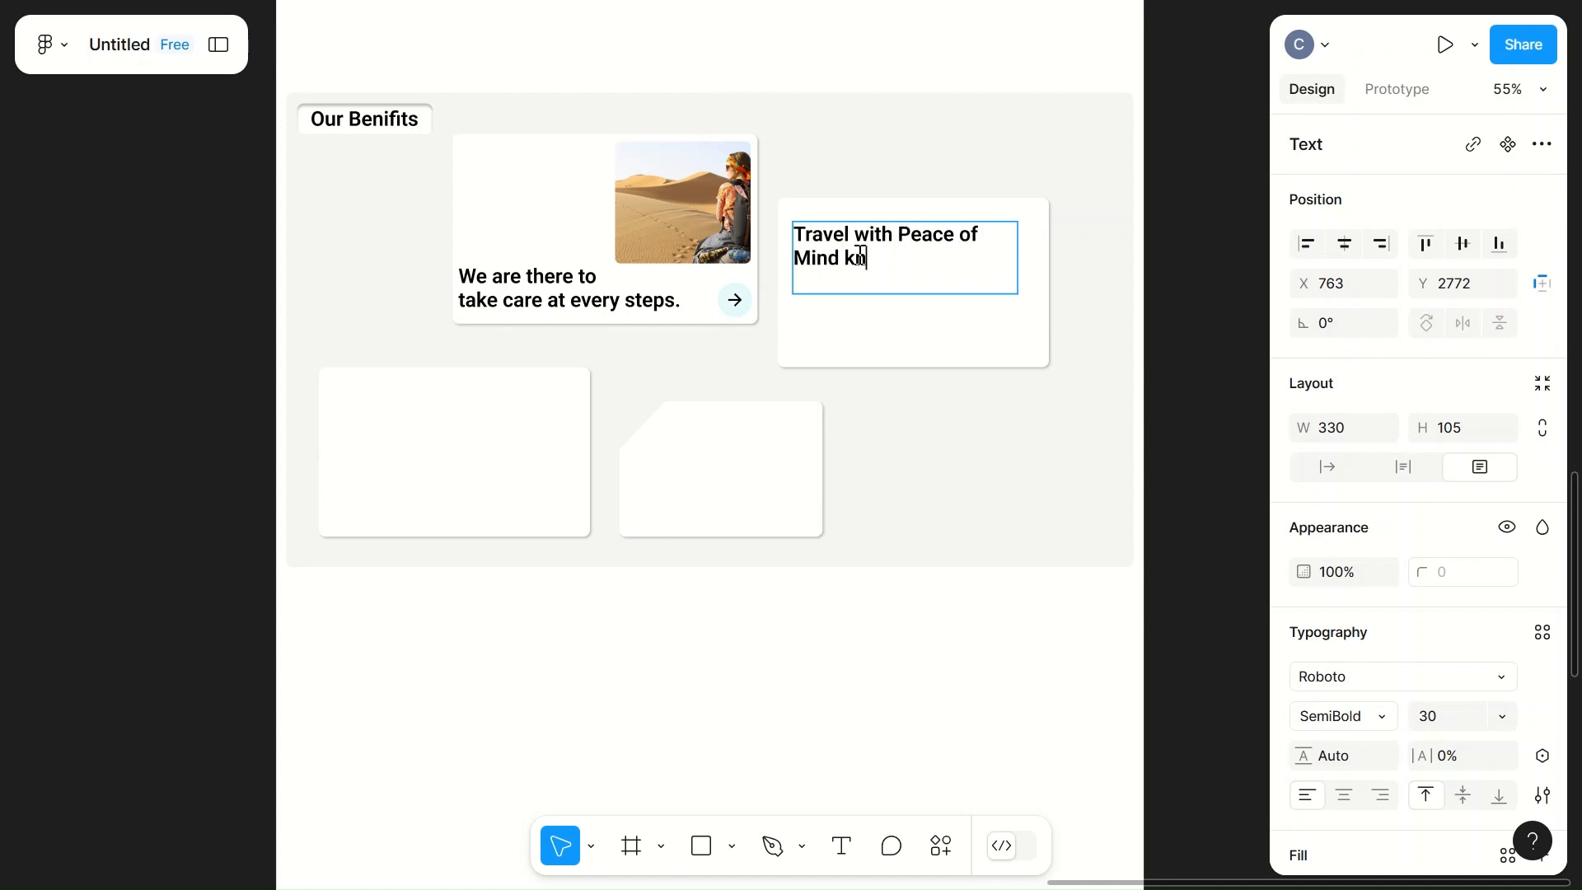
{"action": "type", "text": "owing that are "}
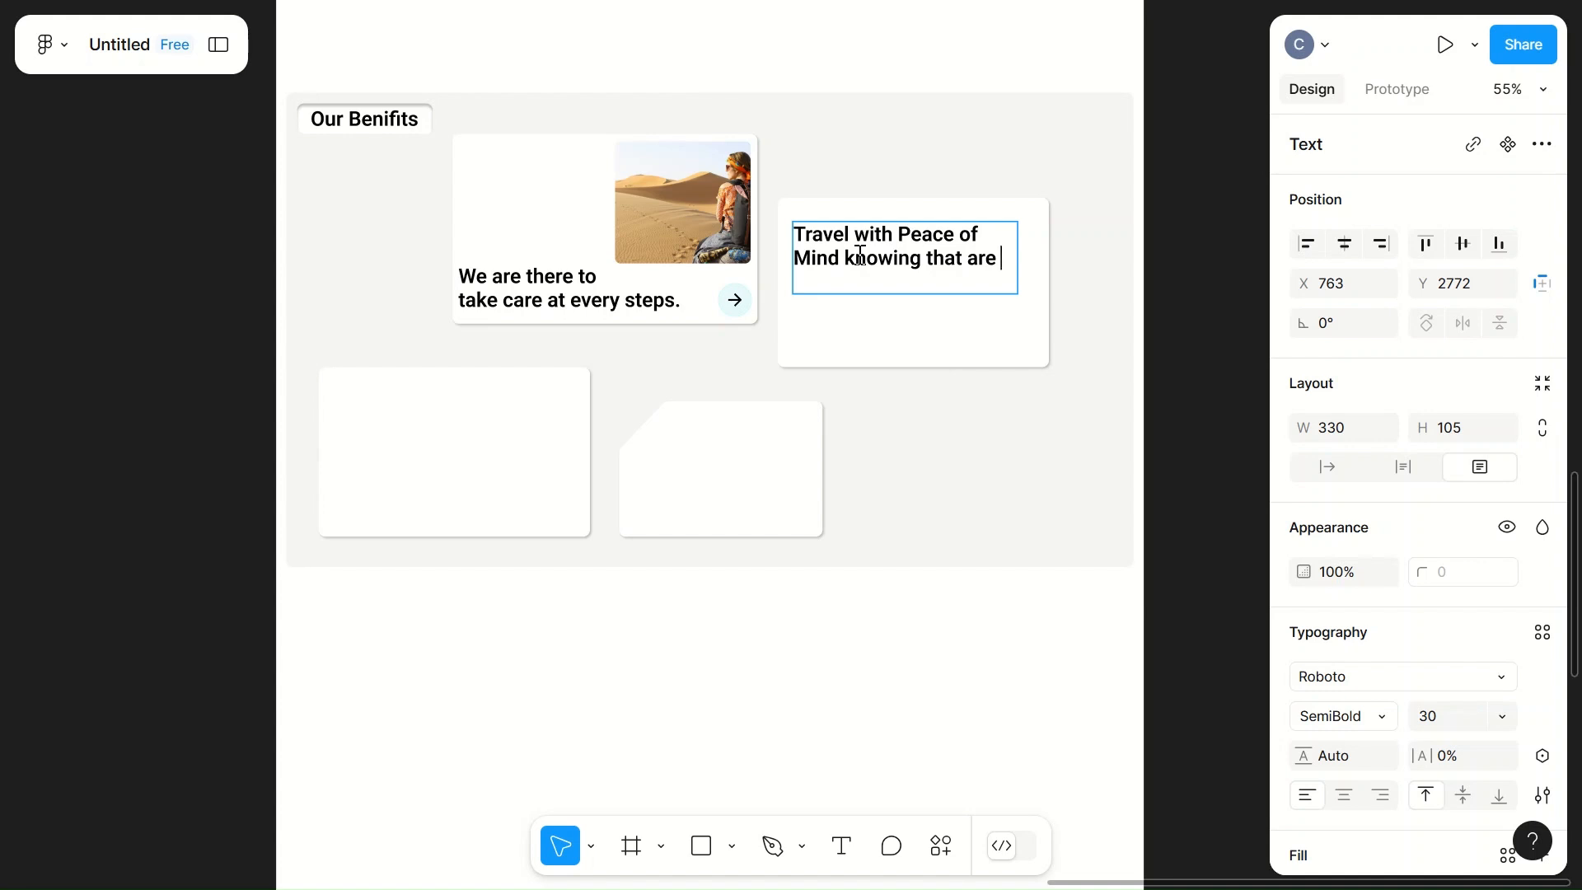
{"action": "type", "text": "alway"}
{"action": "type", "text": "'s "}
{"action": "type", "text": "her"}
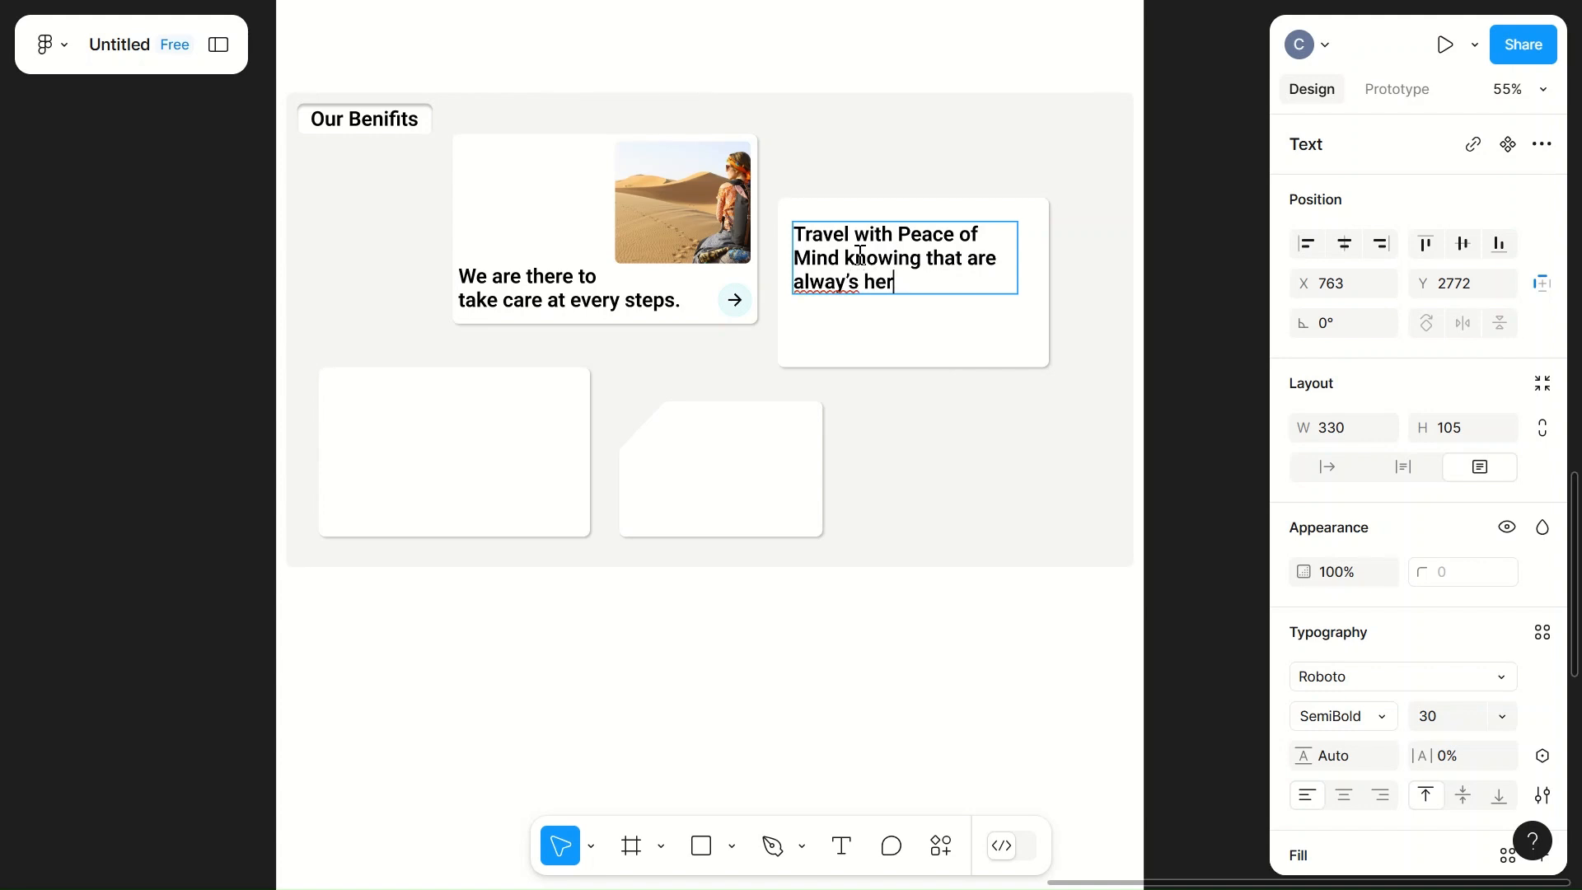
{"action": "type", "text": "e"}
{"action": "left_click", "coordinate": [853, 280]}
{"action": "key", "text": "BackSpace"}
{"action": "left_click", "coordinate": [908, 285]}
{"action": "type", "text": "."}
{"action": "key", "text": "Escape"}
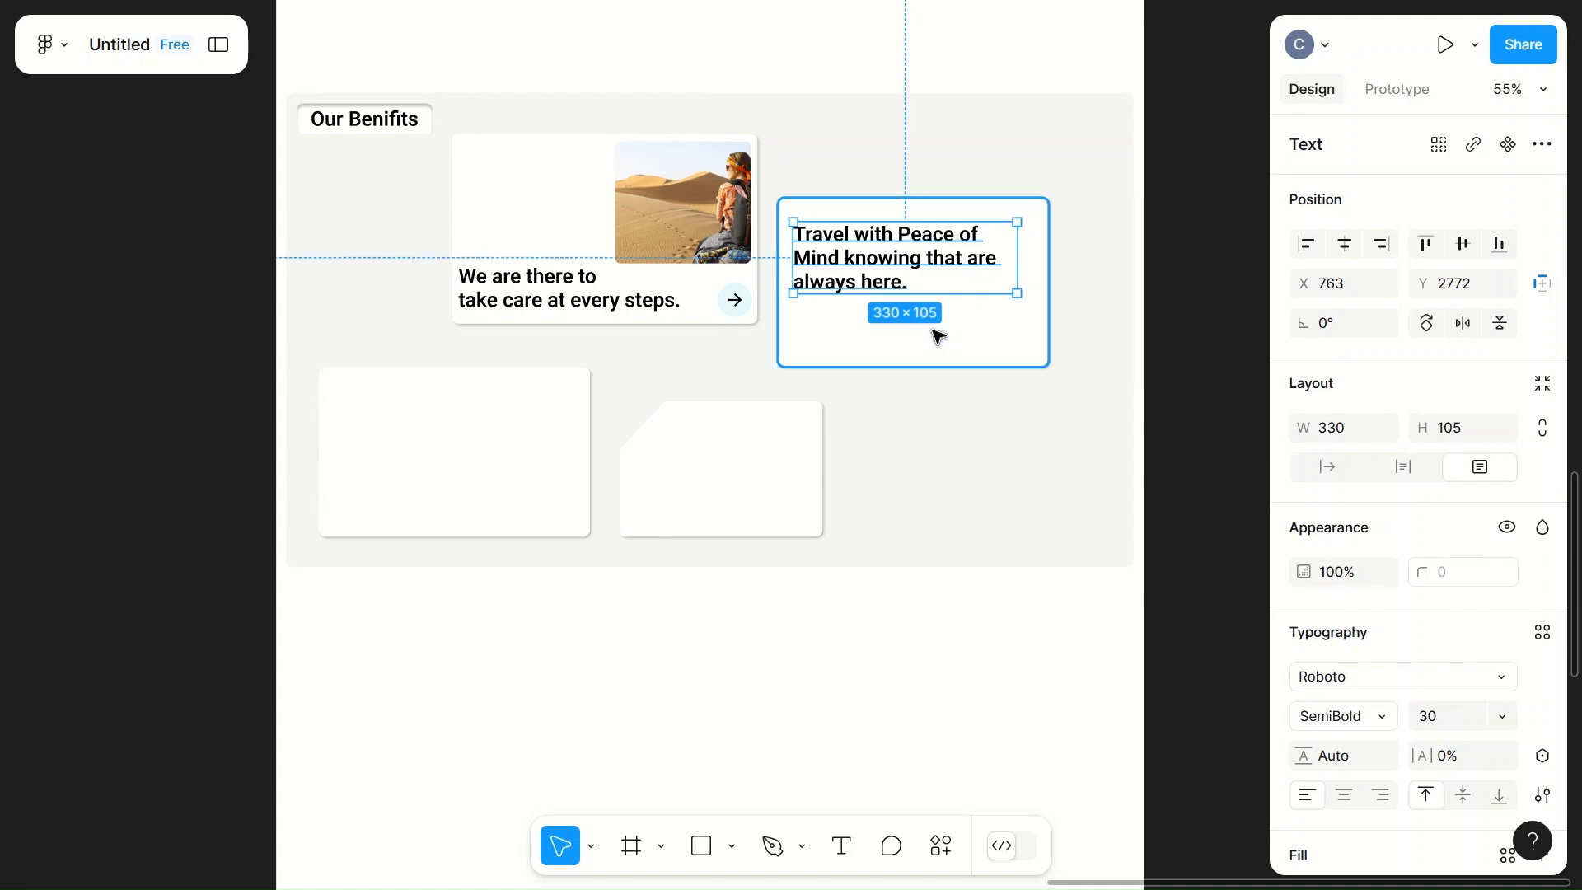
Step: Set the right card's text to Medium weight and size 20, and narrow its text box to 305 wide
{"action": "left_click", "coordinate": [1348, 717]}
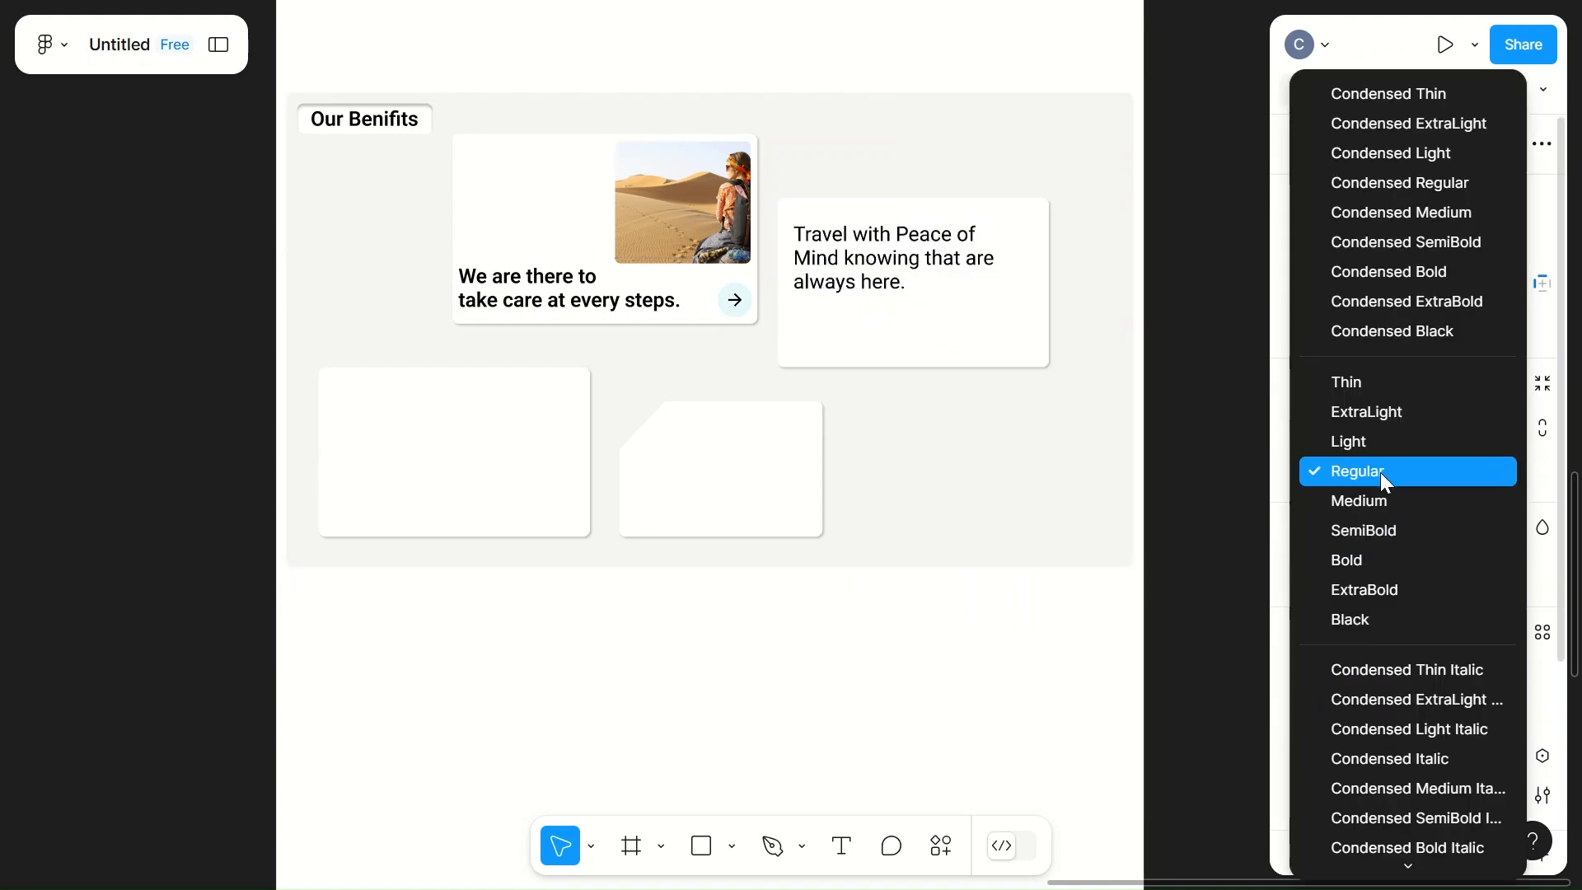
{"action": "left_click", "coordinate": [1365, 502]}
{"action": "left_click", "coordinate": [1437, 719]}
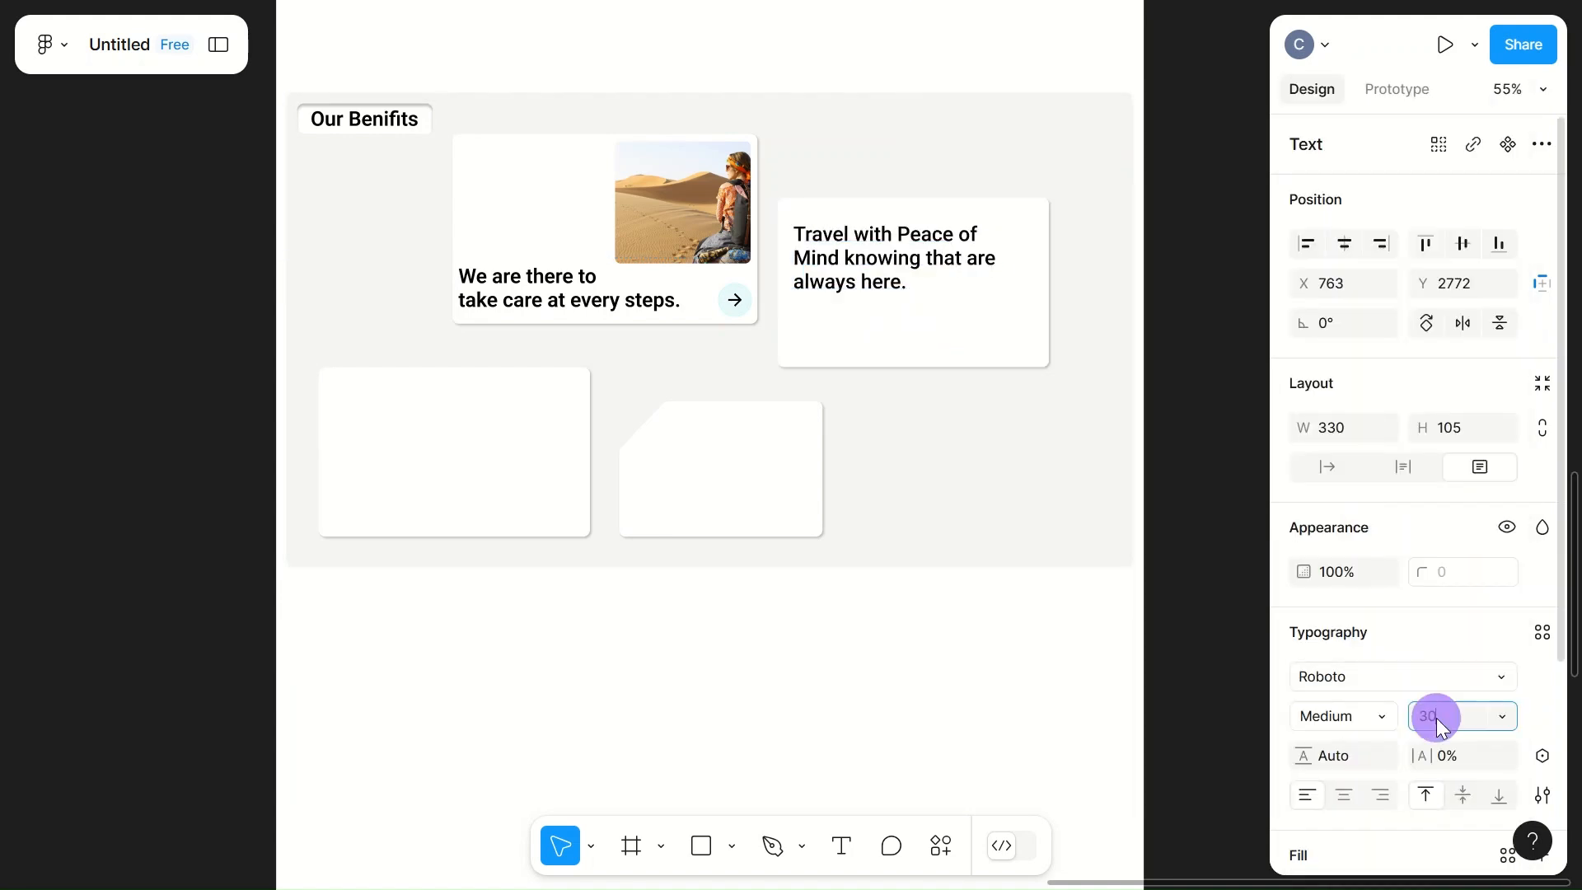
{"action": "left_click", "coordinate": [965, 413]}
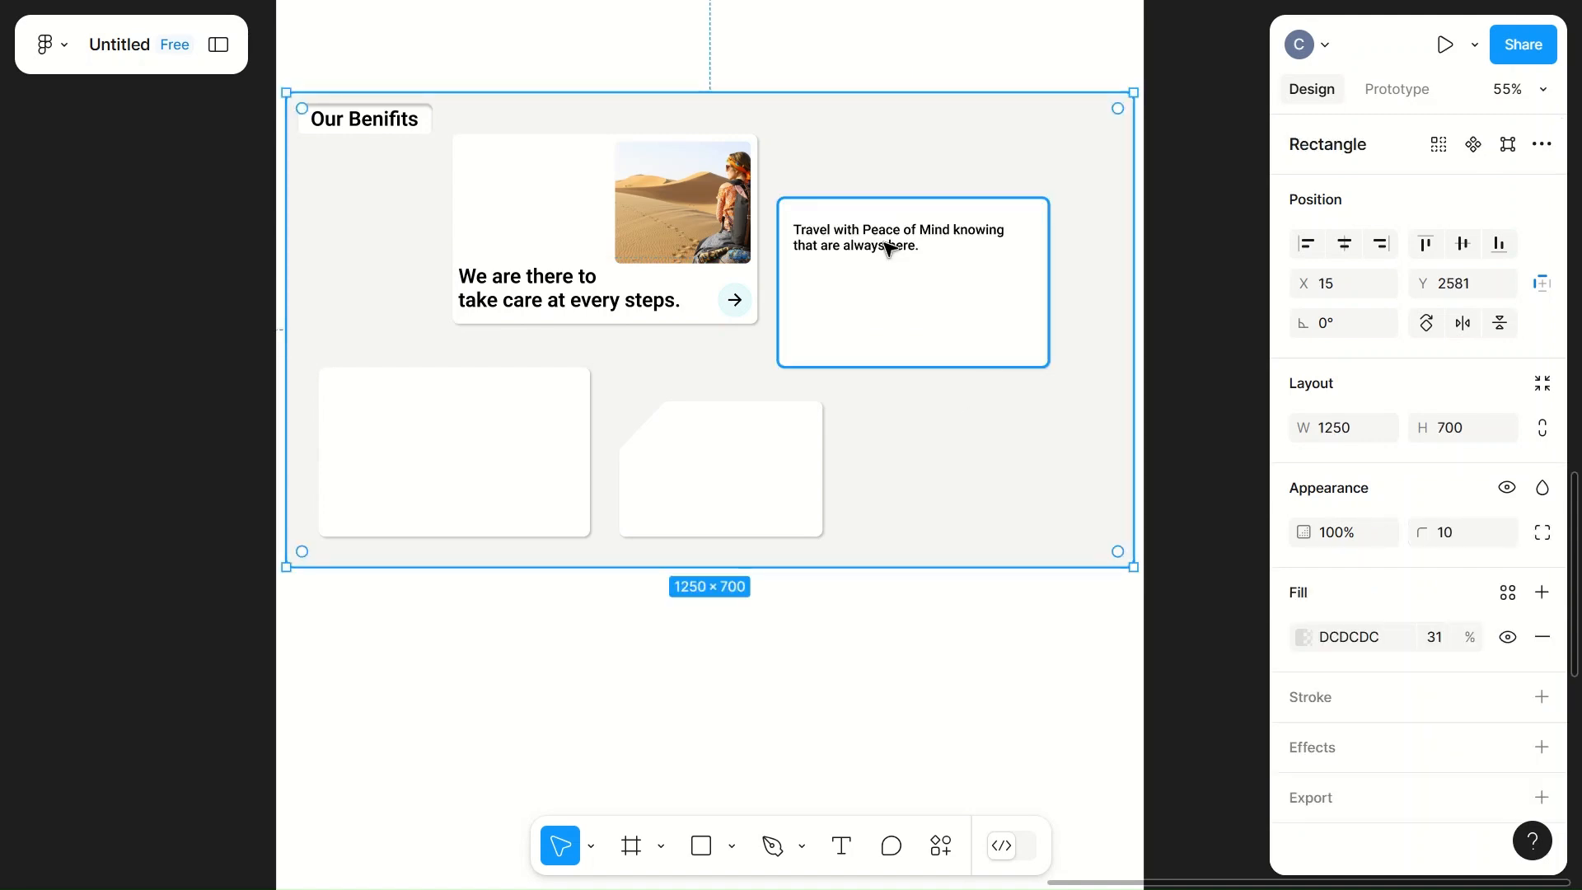
{"action": "left_click", "coordinate": [858, 240]}
{"action": "left_click_drag", "start_coordinate": [1022, 254], "coordinate": [993, 254]}
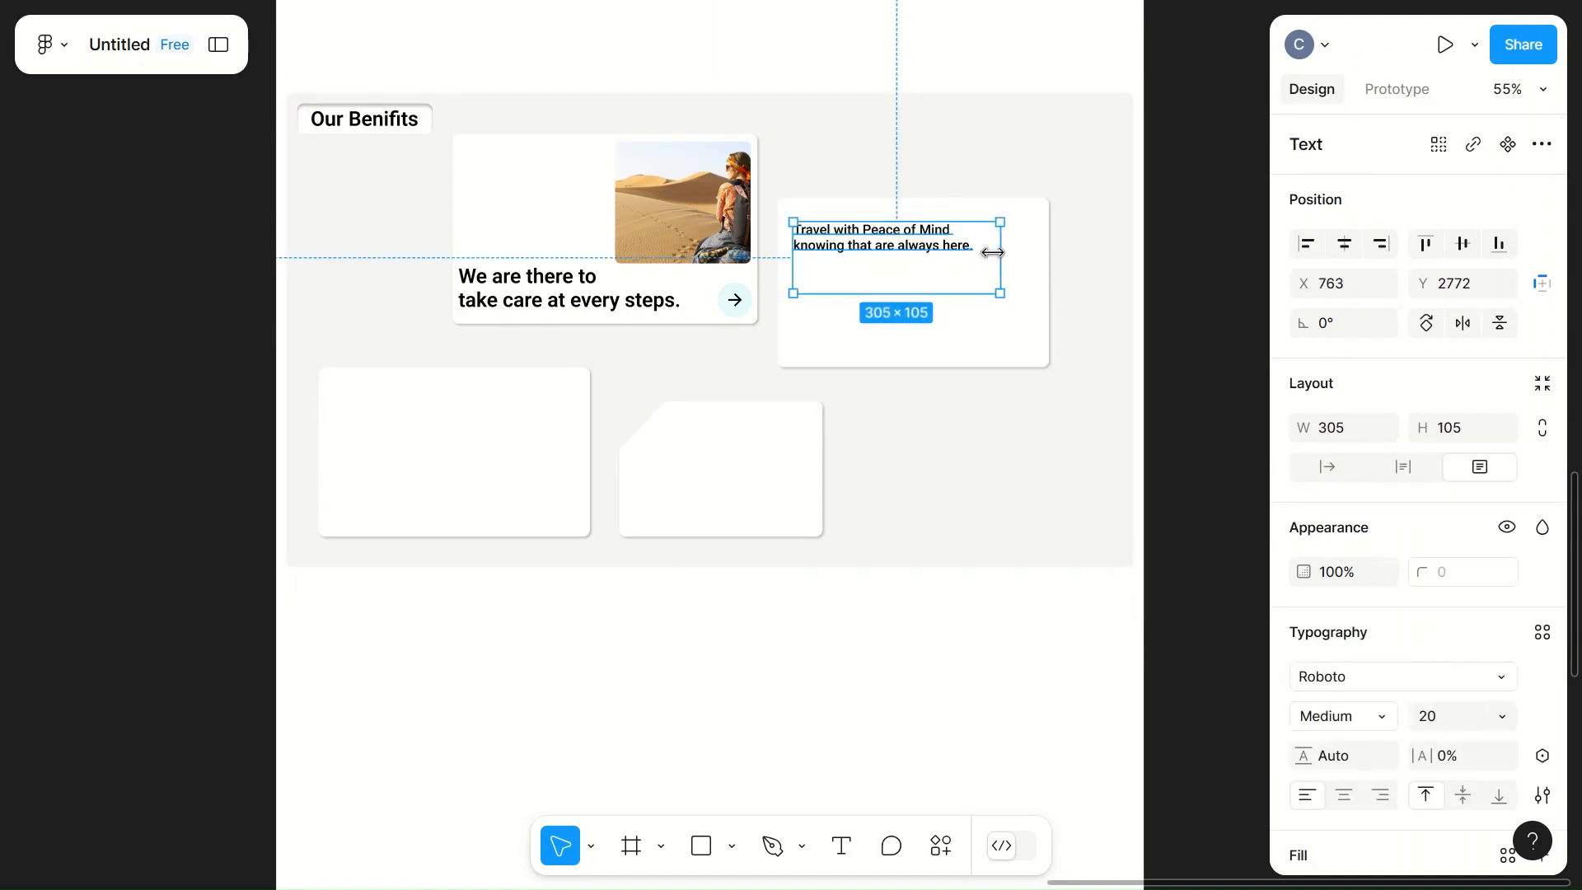
{"action": "left_click", "coordinate": [947, 353]}
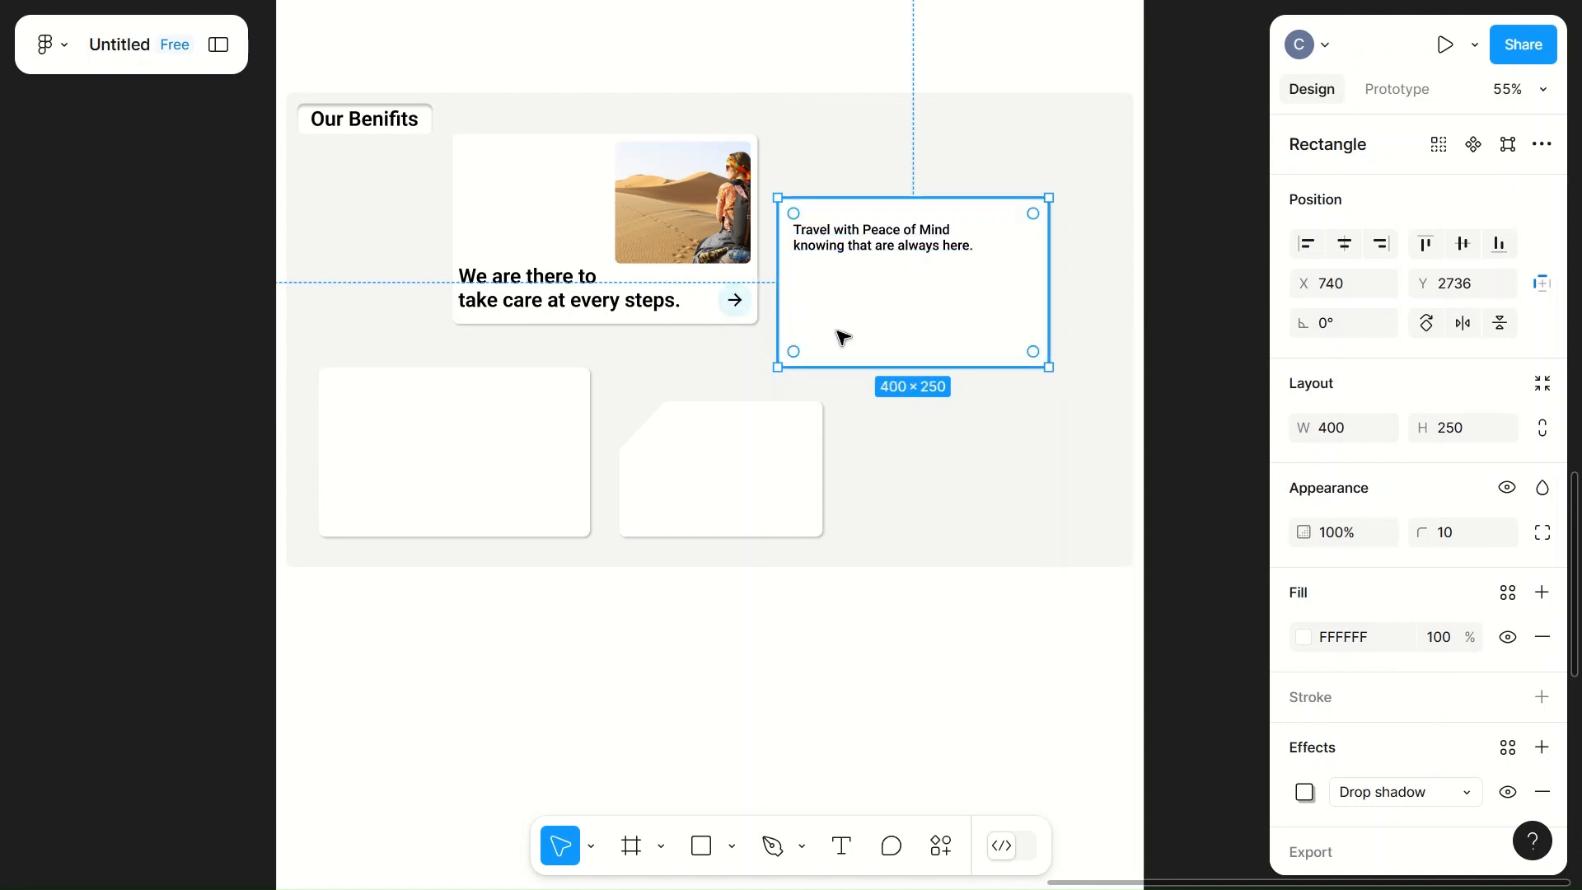
Step: Add a separate "(01)" text label below the sentence in the right card
{"action": "key", "text": "t"}
{"action": "left_click", "coordinate": [823, 290]}
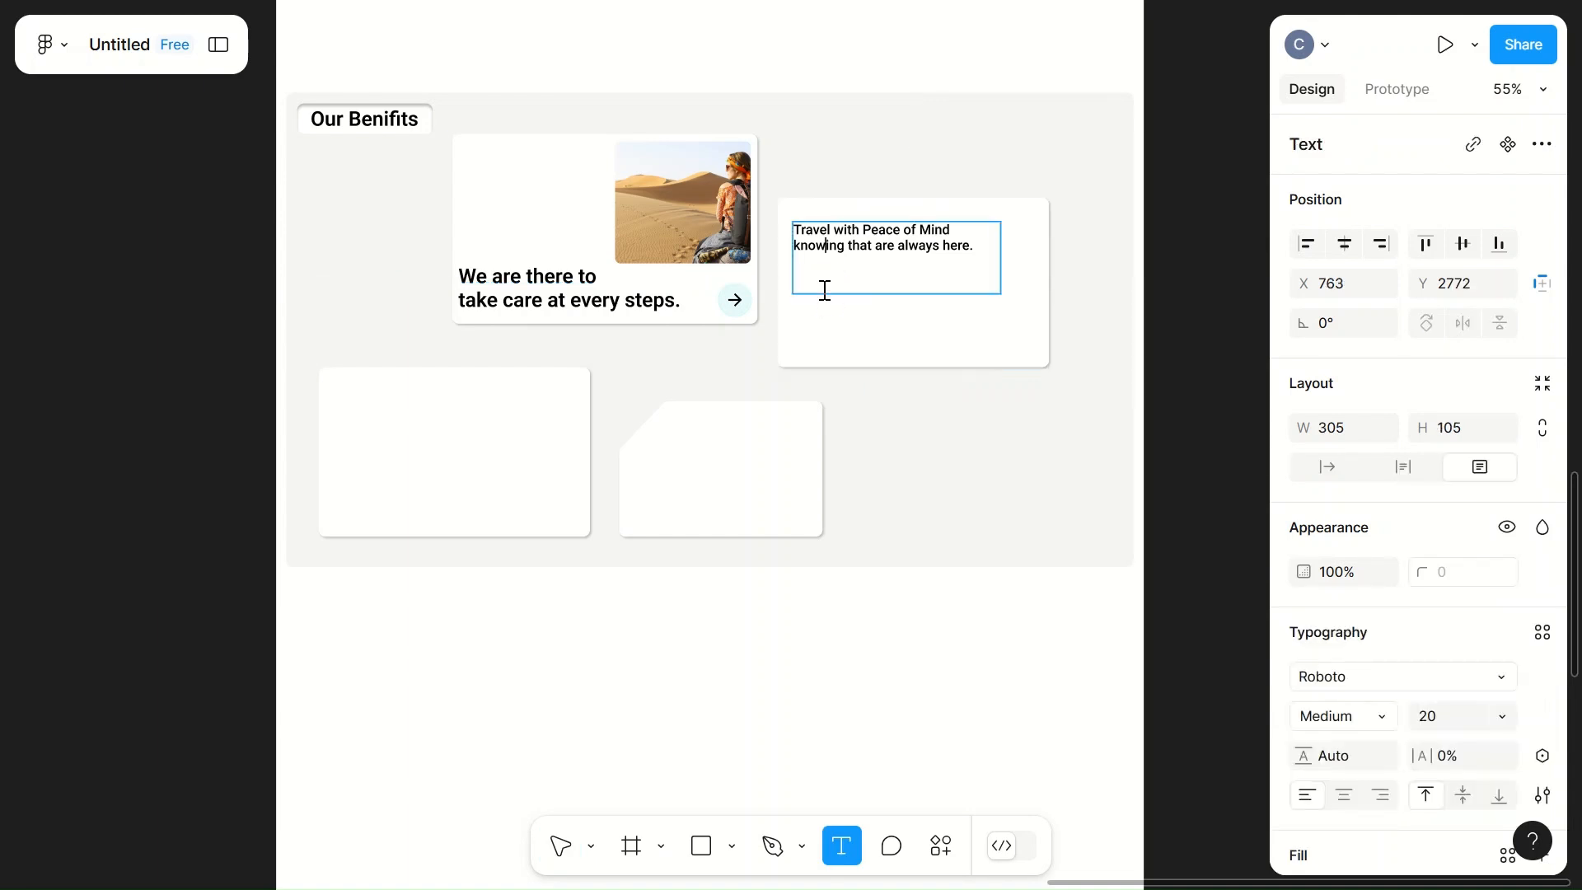
{"action": "left_click", "coordinate": [866, 338]}
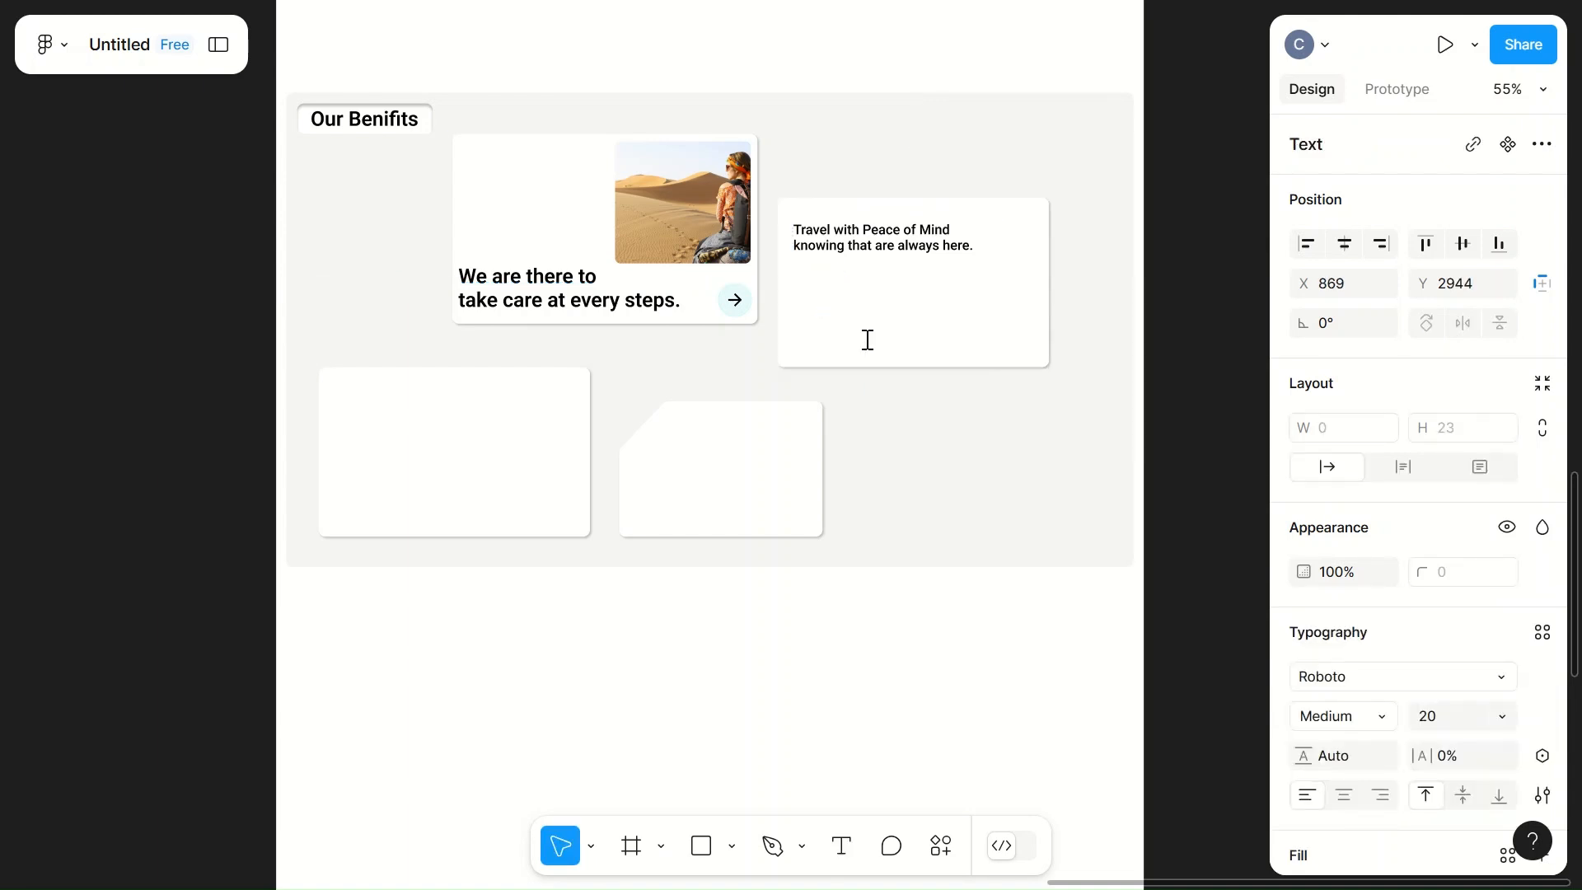
{"action": "type", "text": "(01)"}
{"action": "key", "text": "Escape"}
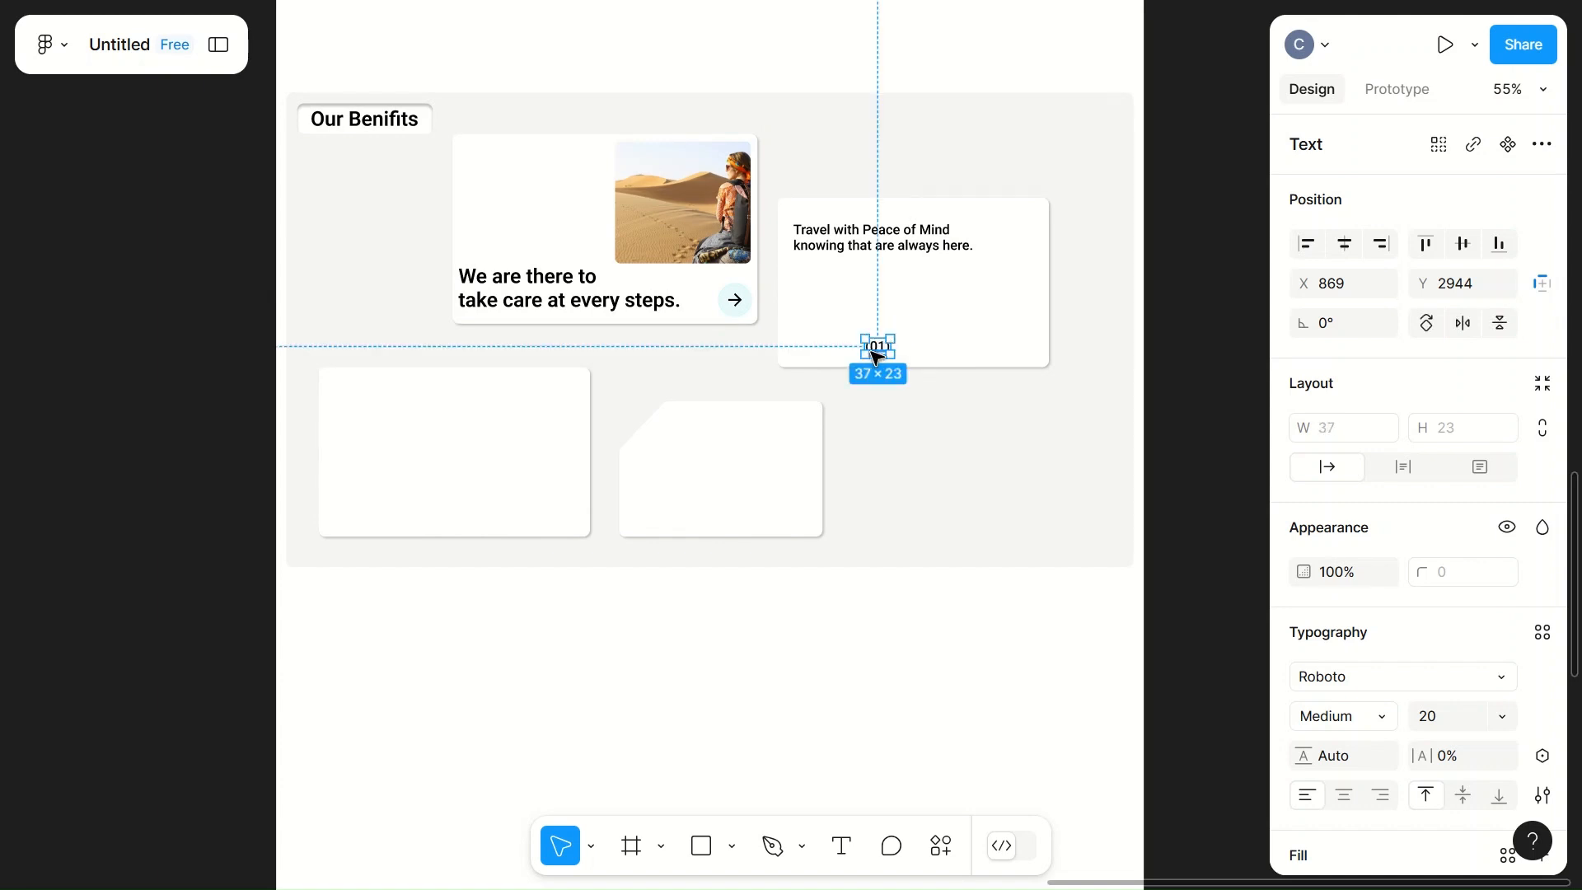
{"action": "left_click_drag", "start_coordinate": [876, 346], "coordinate": [848, 308]}
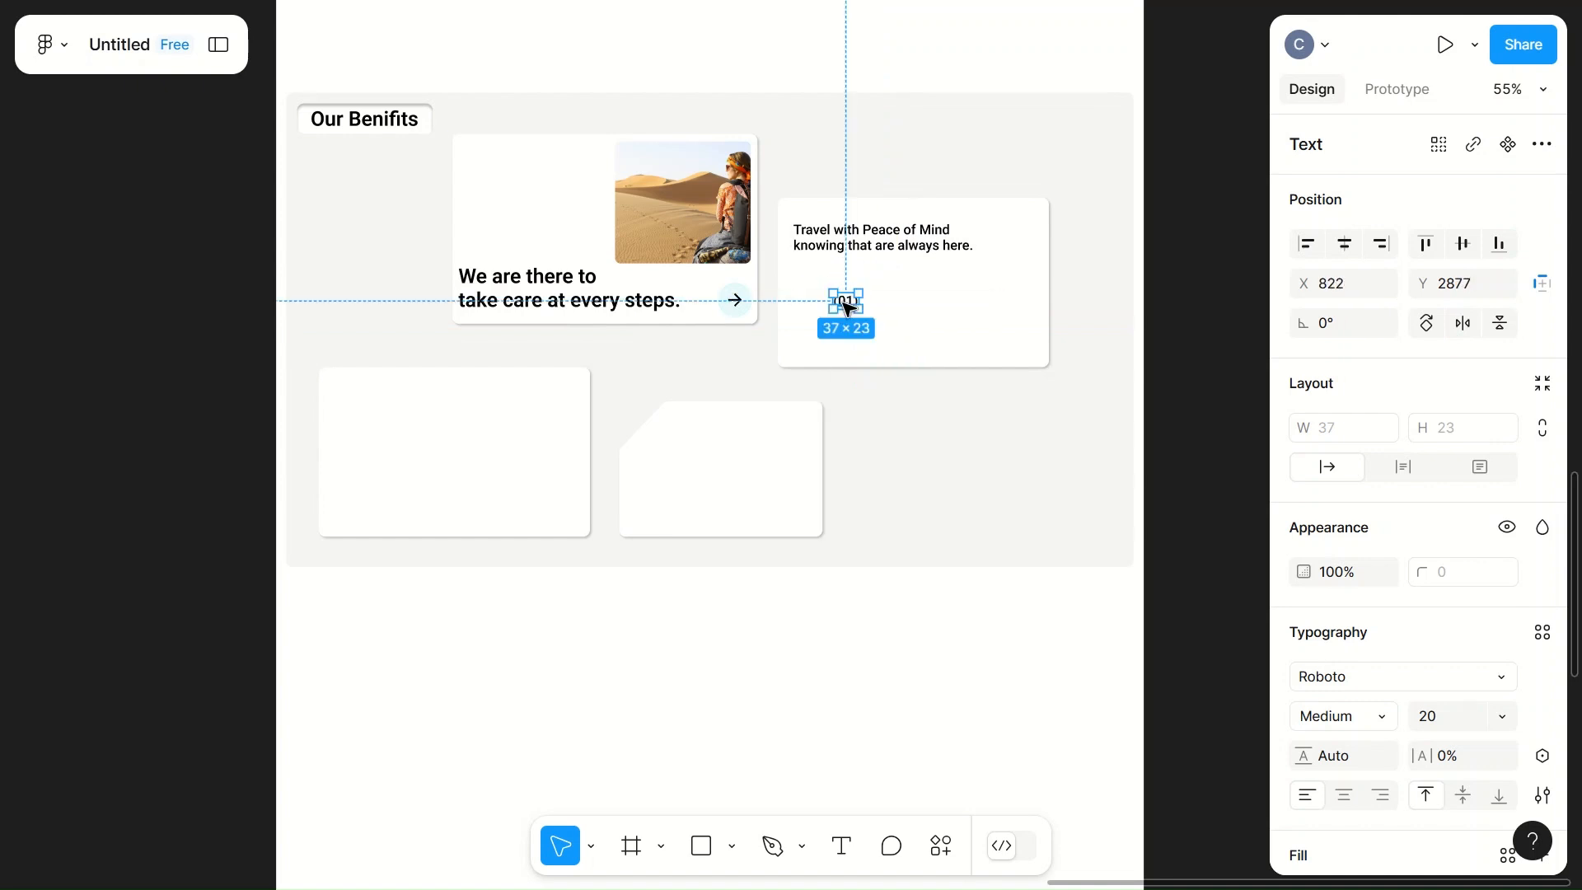
Step: Set the "(01)" label to size 40 SemiBold and move it to the card's lower-right corner, at X 1044, Y 2915
{"action": "left_click", "coordinate": [1465, 724]}
{"action": "type", "text": "40"}
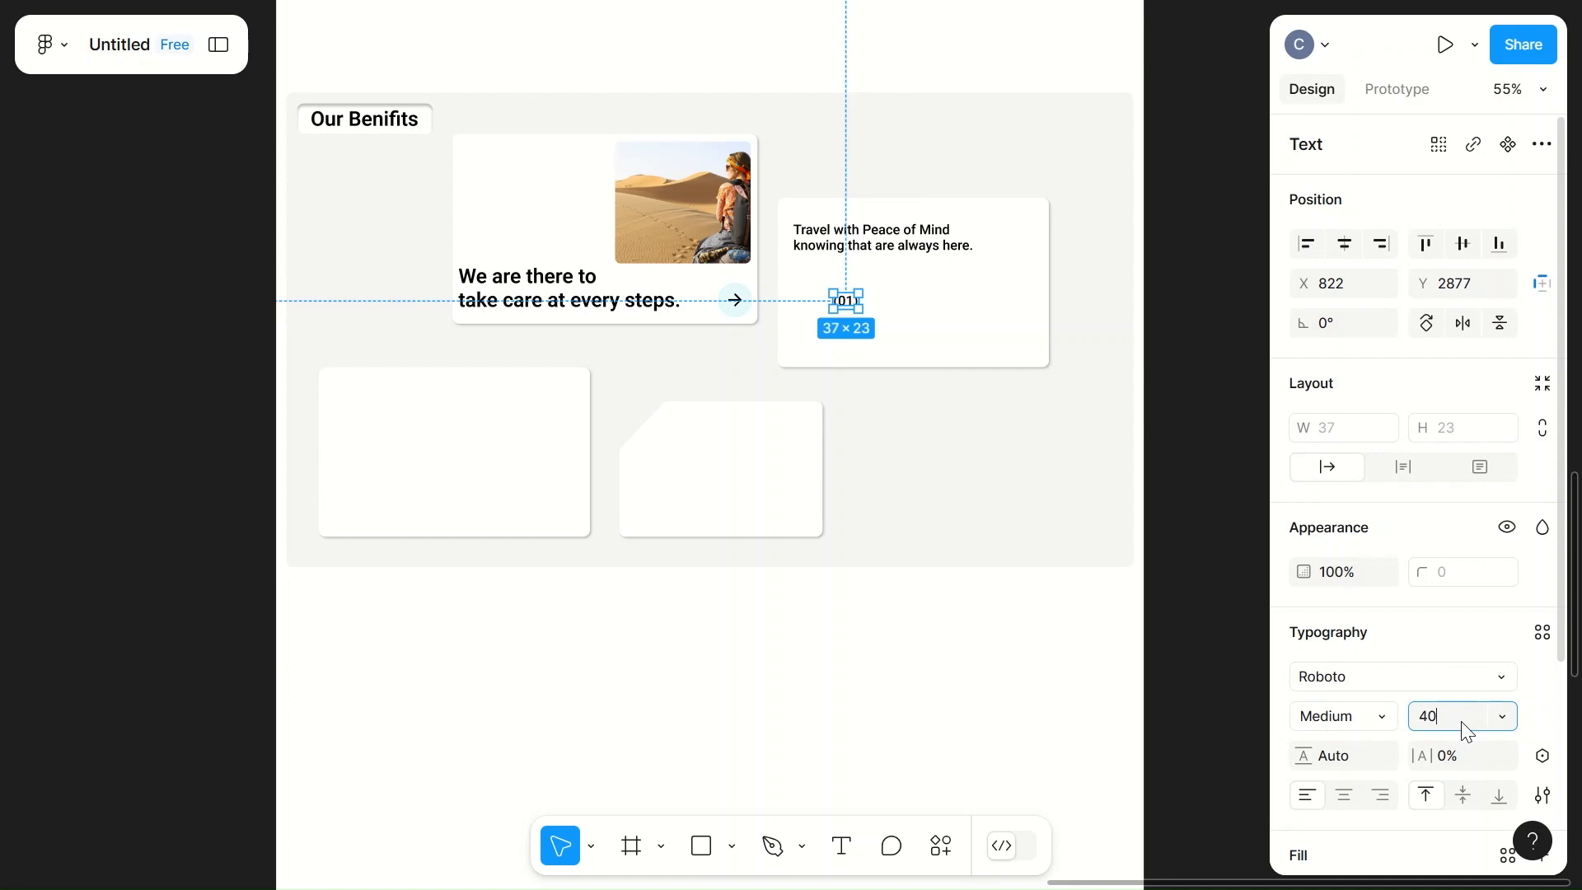
{"action": "left_click", "coordinate": [1121, 546]}
{"action": "left_click", "coordinate": [850, 310]}
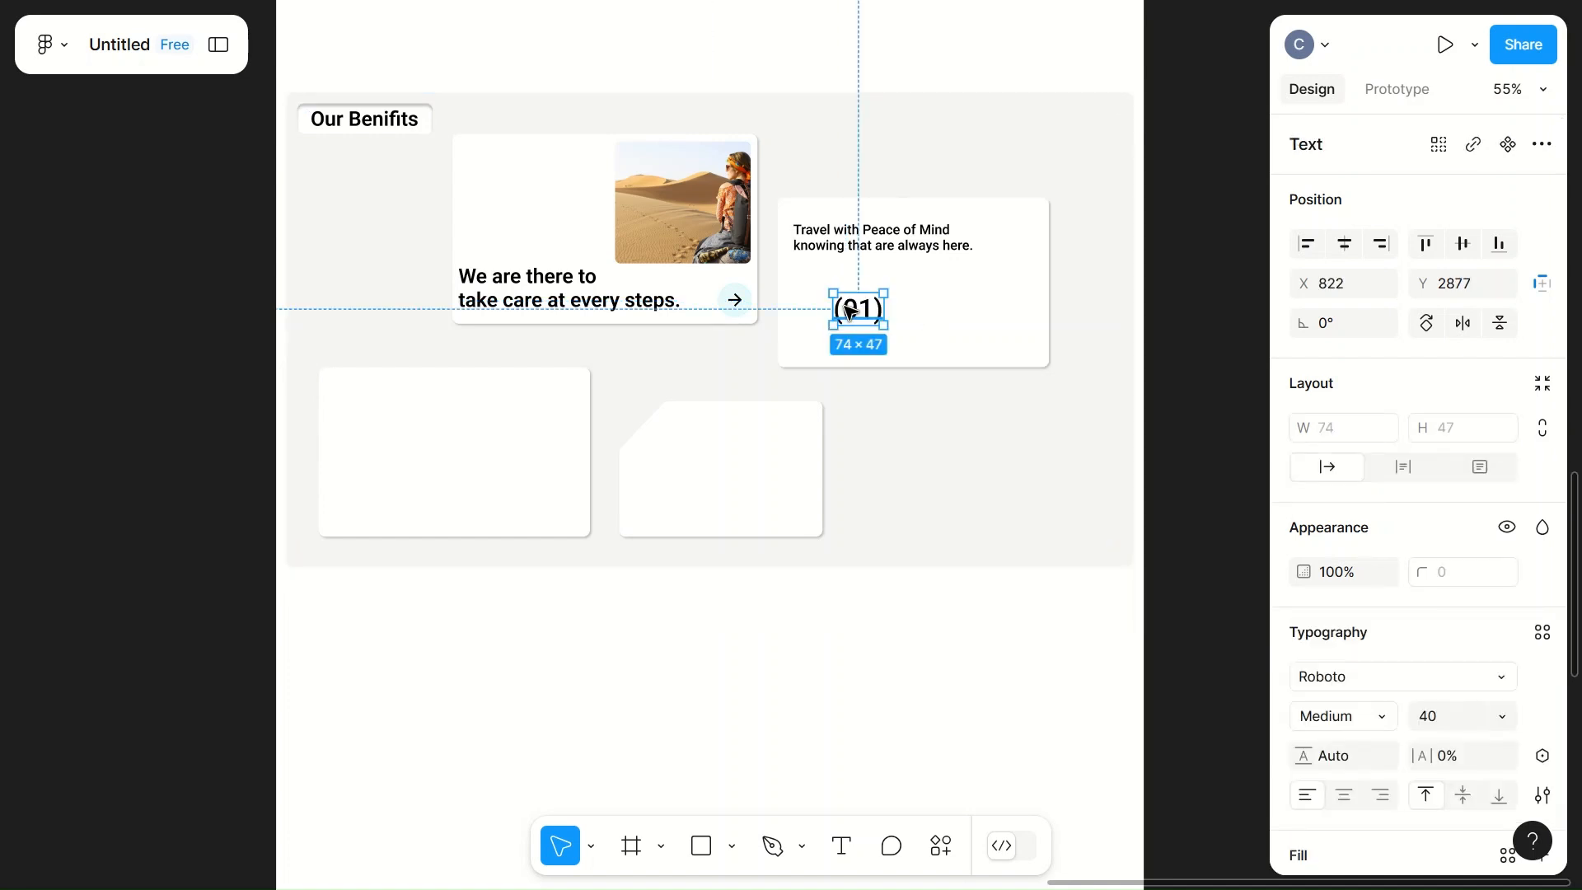
{"action": "left_click", "coordinate": [1364, 716]}
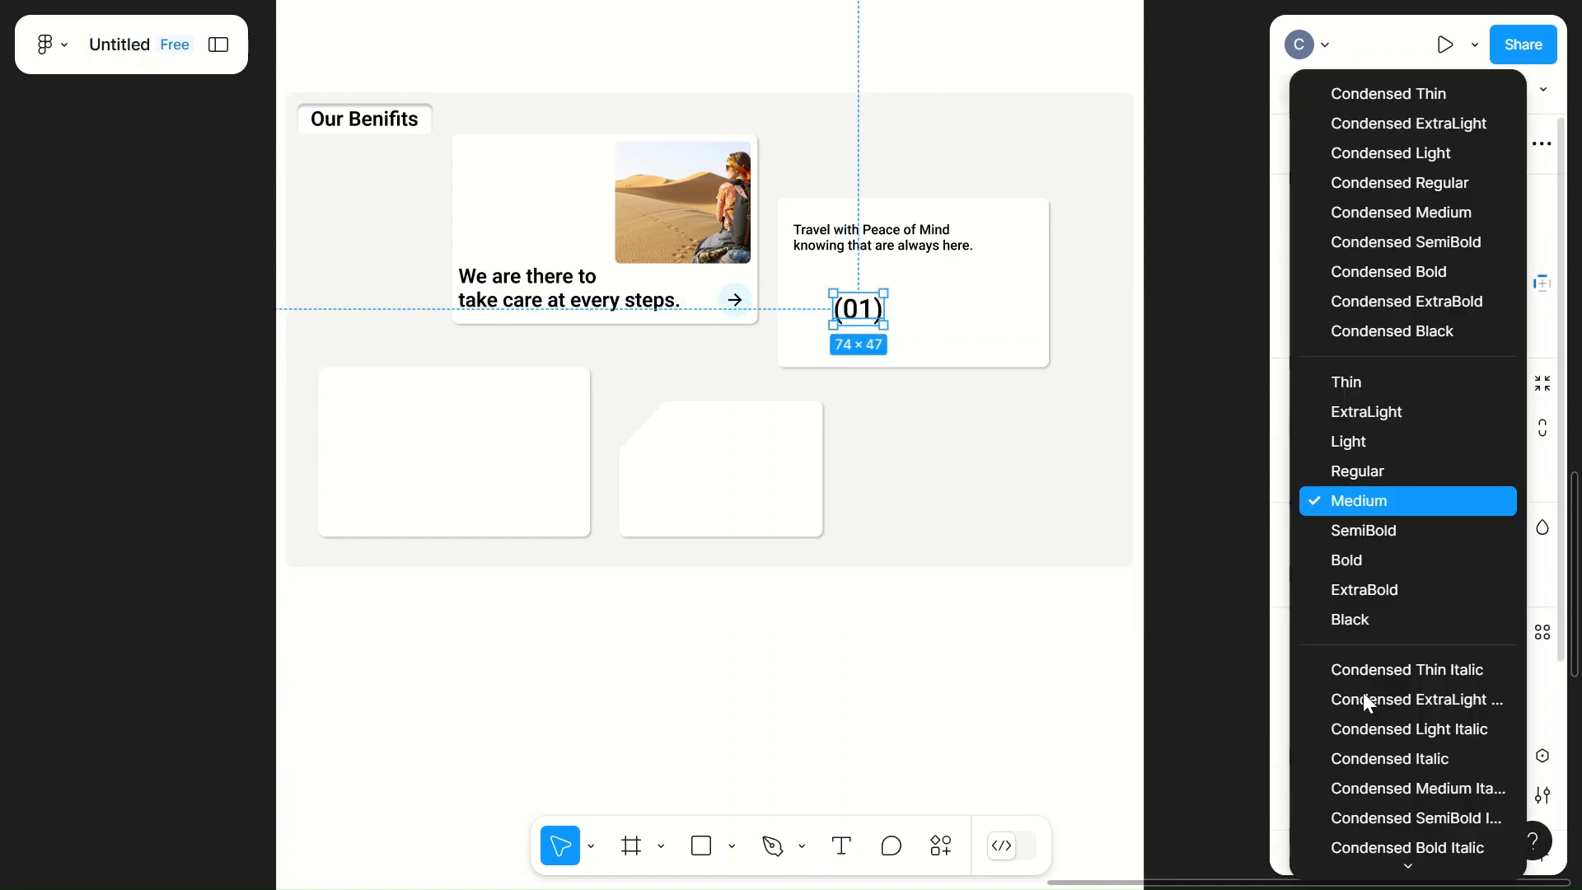
{"action": "left_click", "coordinate": [1368, 536]}
{"action": "left_click", "coordinate": [1109, 463]}
{"action": "left_click", "coordinate": [860, 314]}
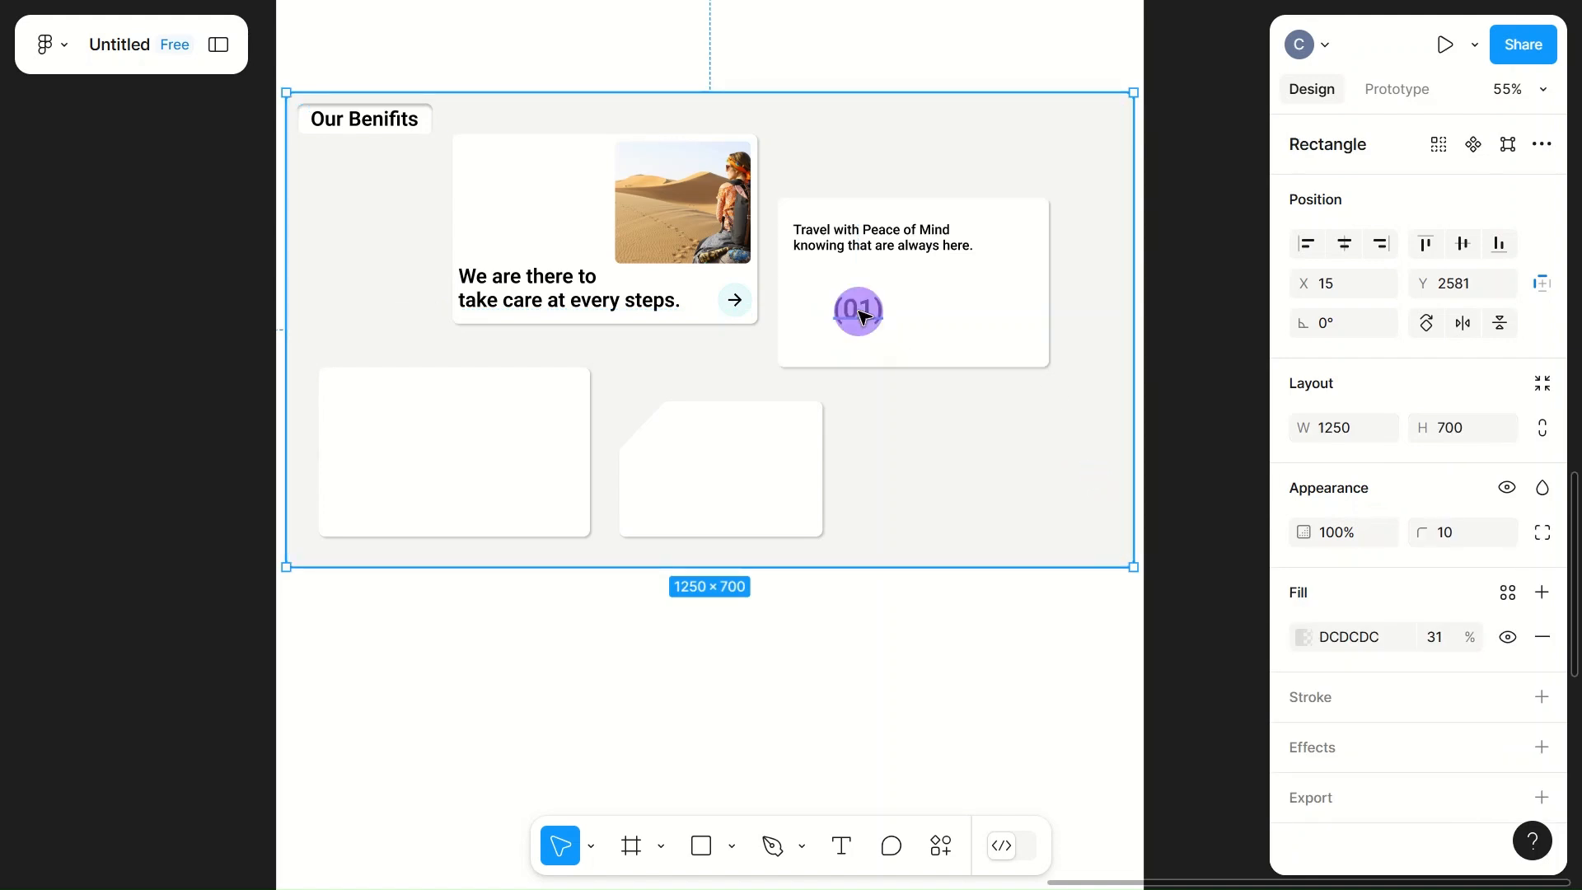
{"action": "left_click_drag", "start_coordinate": [862, 316], "coordinate": [1009, 337]}
{"action": "left_click", "coordinate": [1011, 338]}
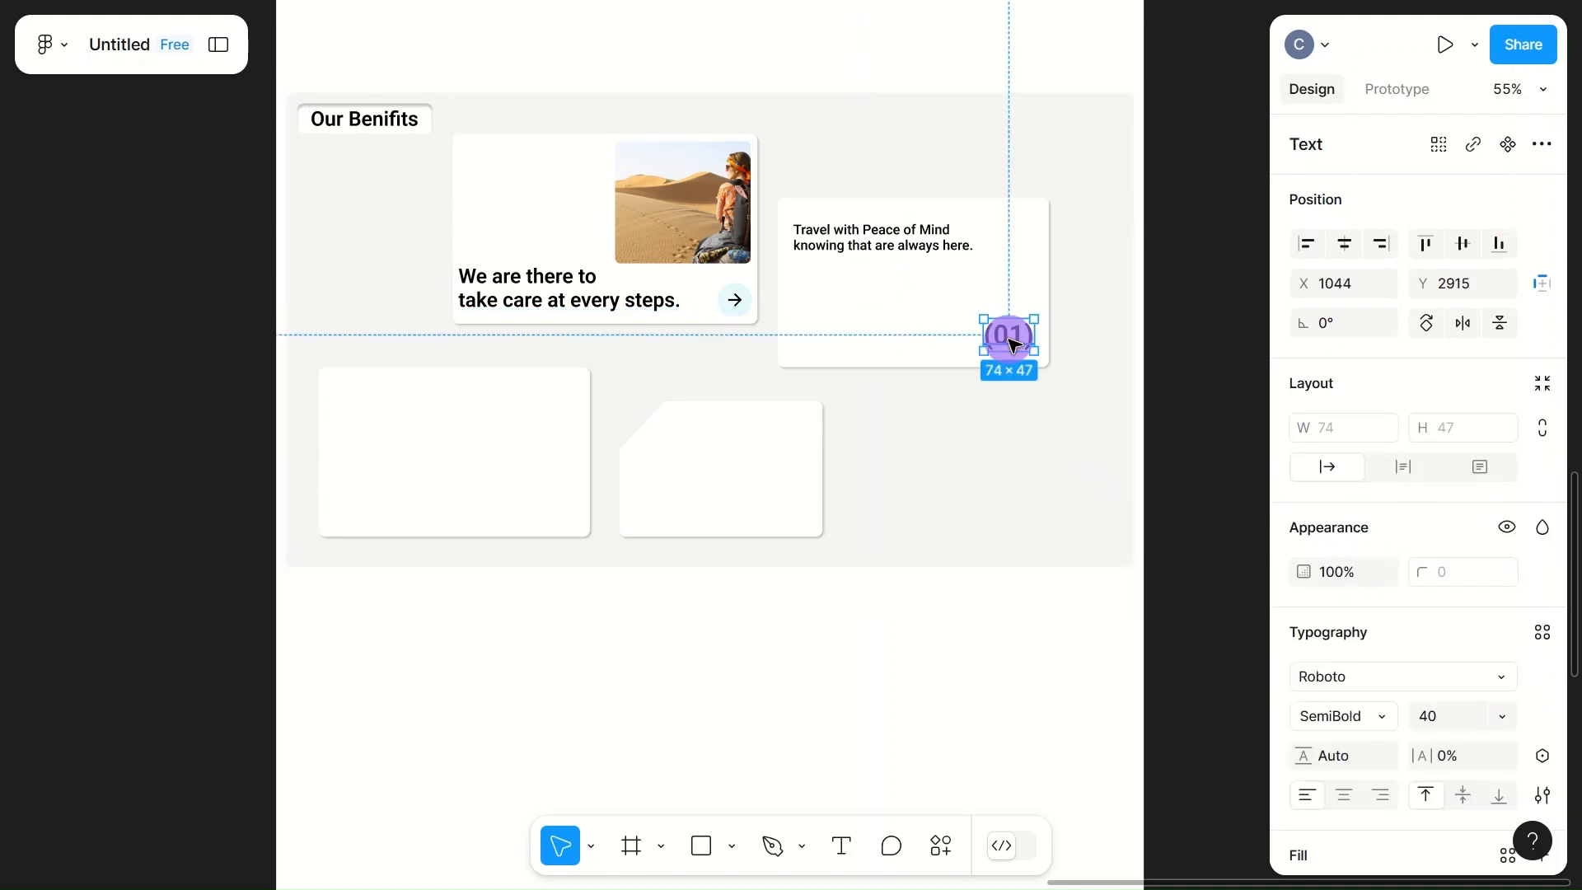
Step: Copy the "Travel with Peace of Mind" text into the blank lower-left card, at X 78, Y 3031
{"action": "left_click", "coordinate": [506, 466]}
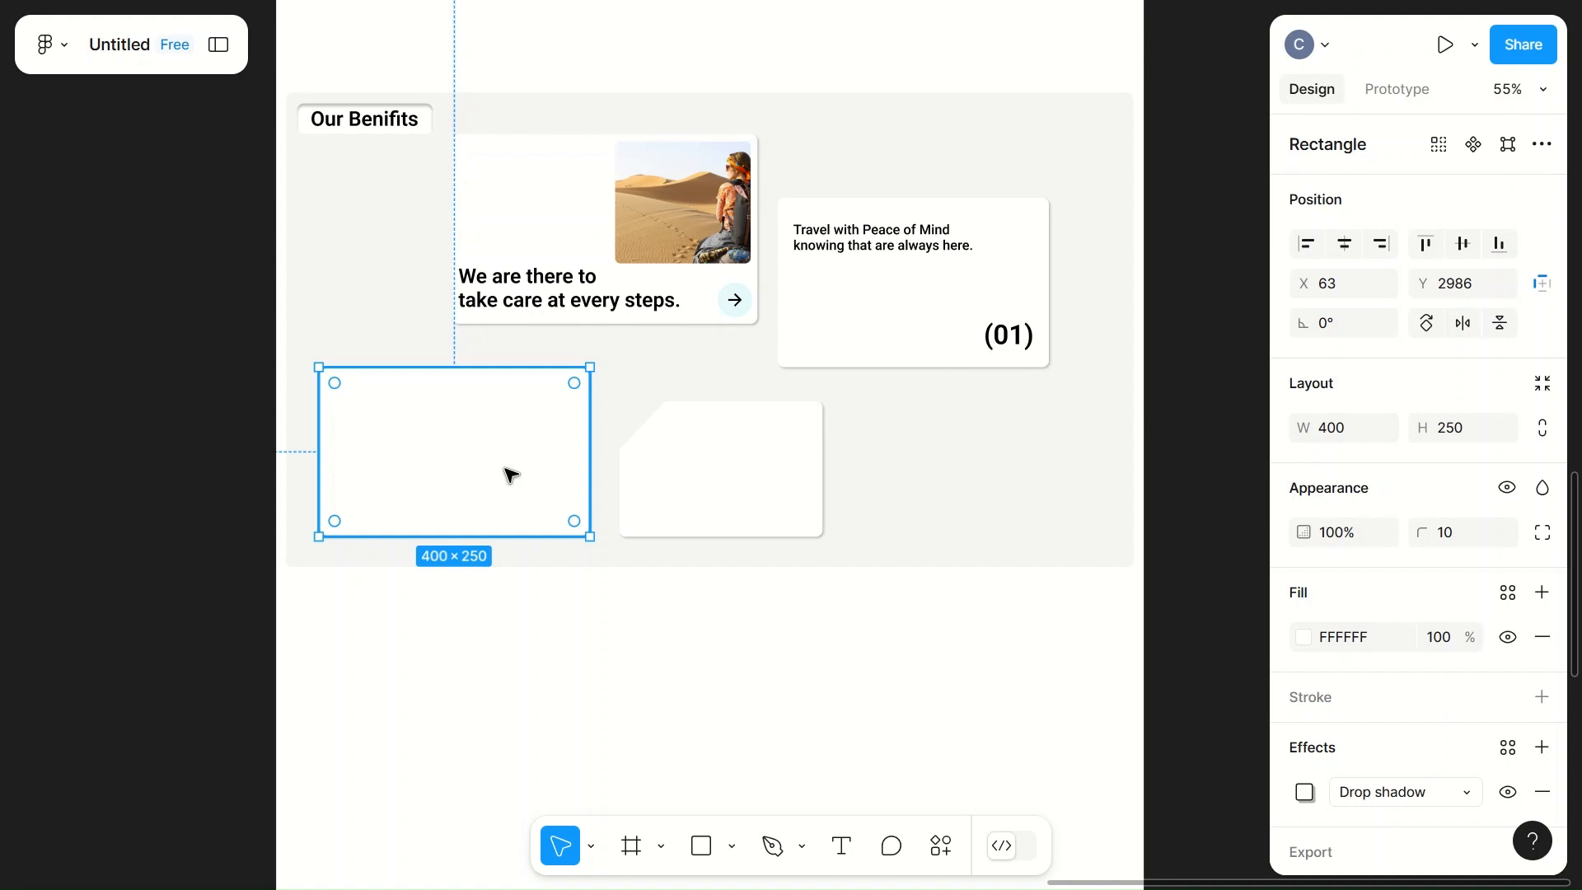
{"action": "left_click", "coordinate": [912, 241]}
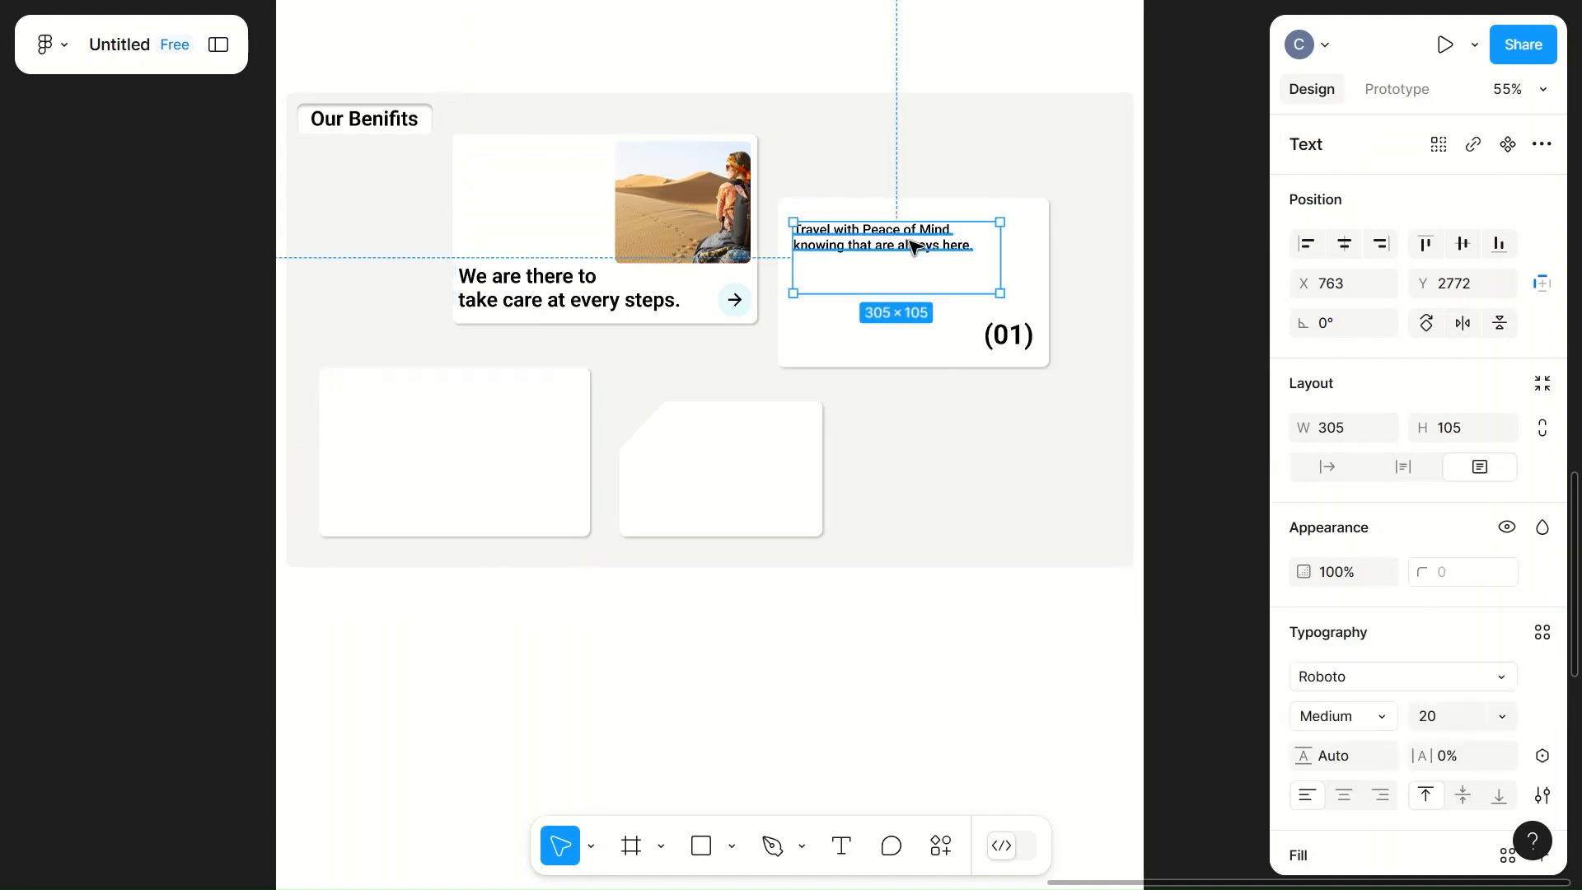
{"action": "left_click_drag", "start_coordinate": [912, 248], "coordinate": [455, 419]}
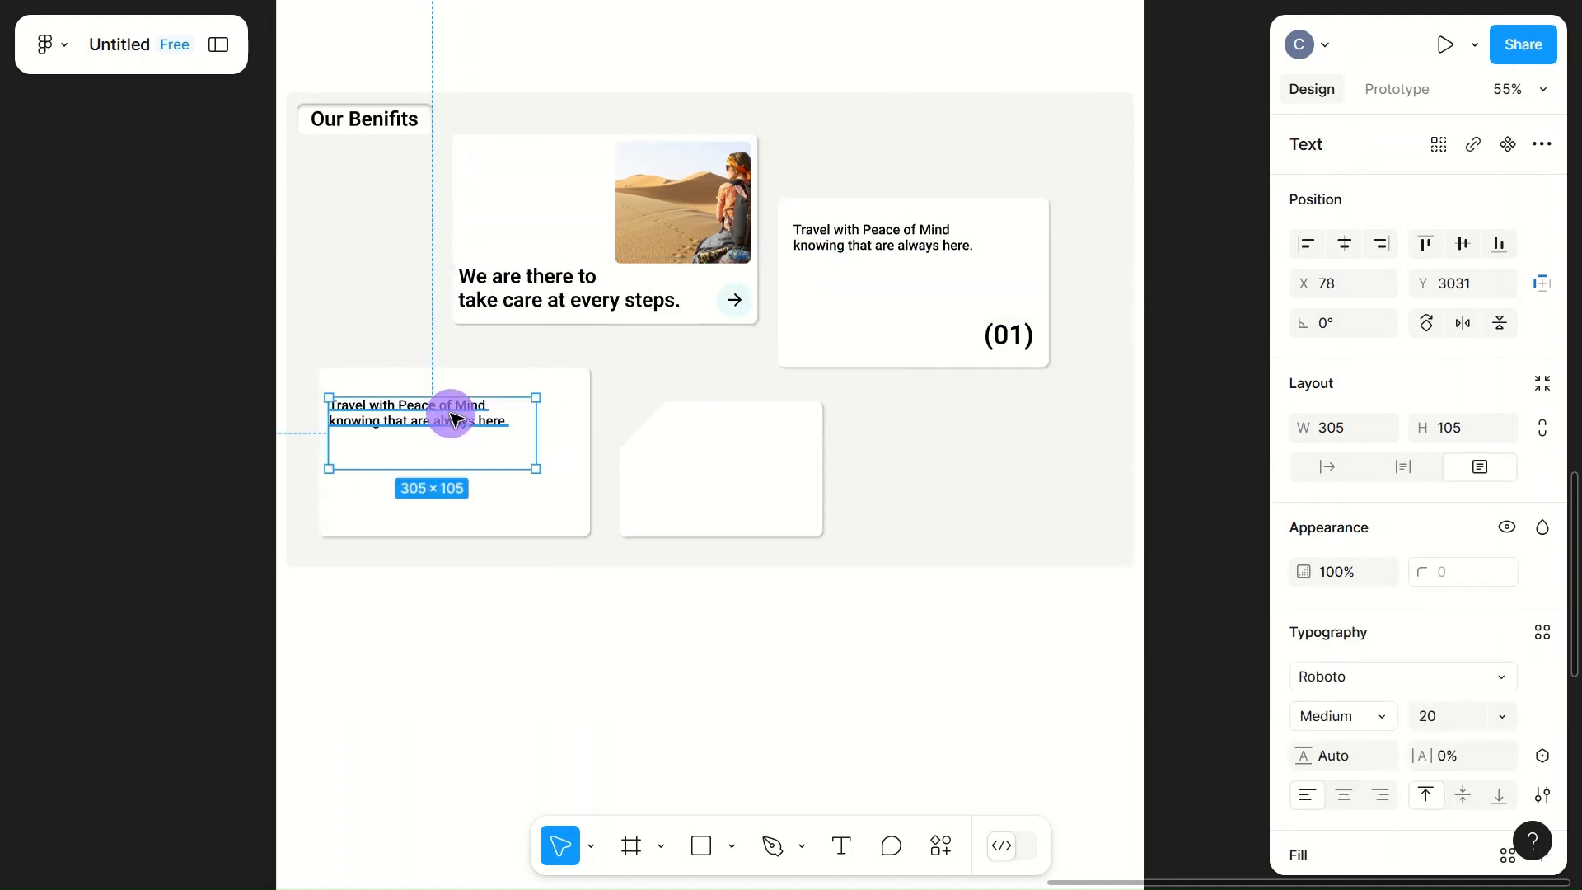
Step: Replace the copied text with "Whether it's the beaches of Bali, Historic places in Rome or Royalty of Abu Dabi."
{"action": "double_click", "coordinate": [453, 417]}
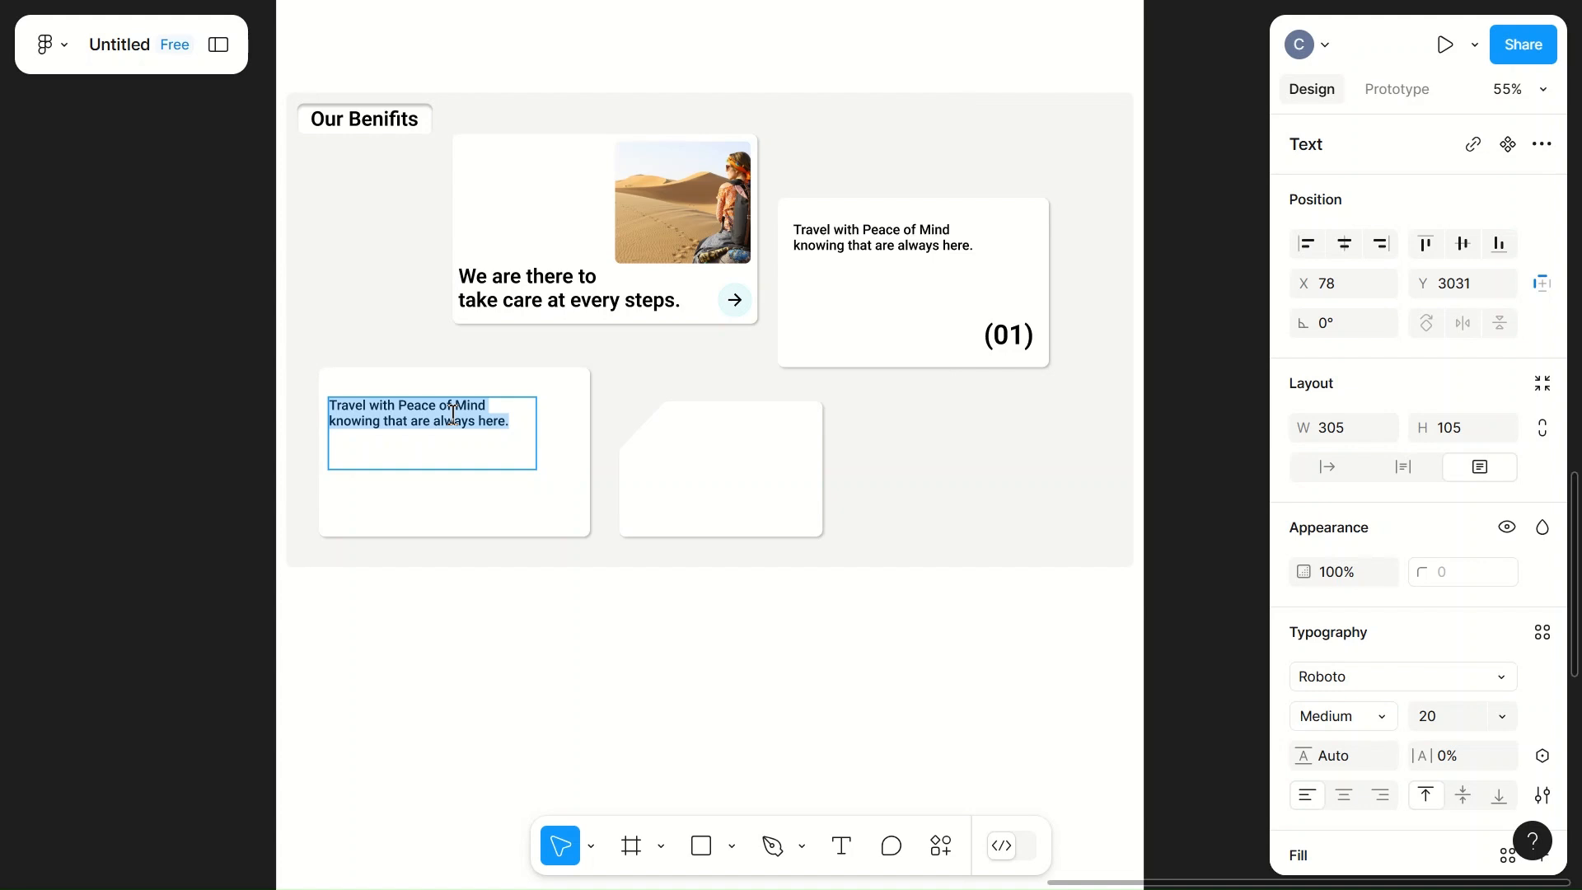
{"action": "type", "text": "Wh"}
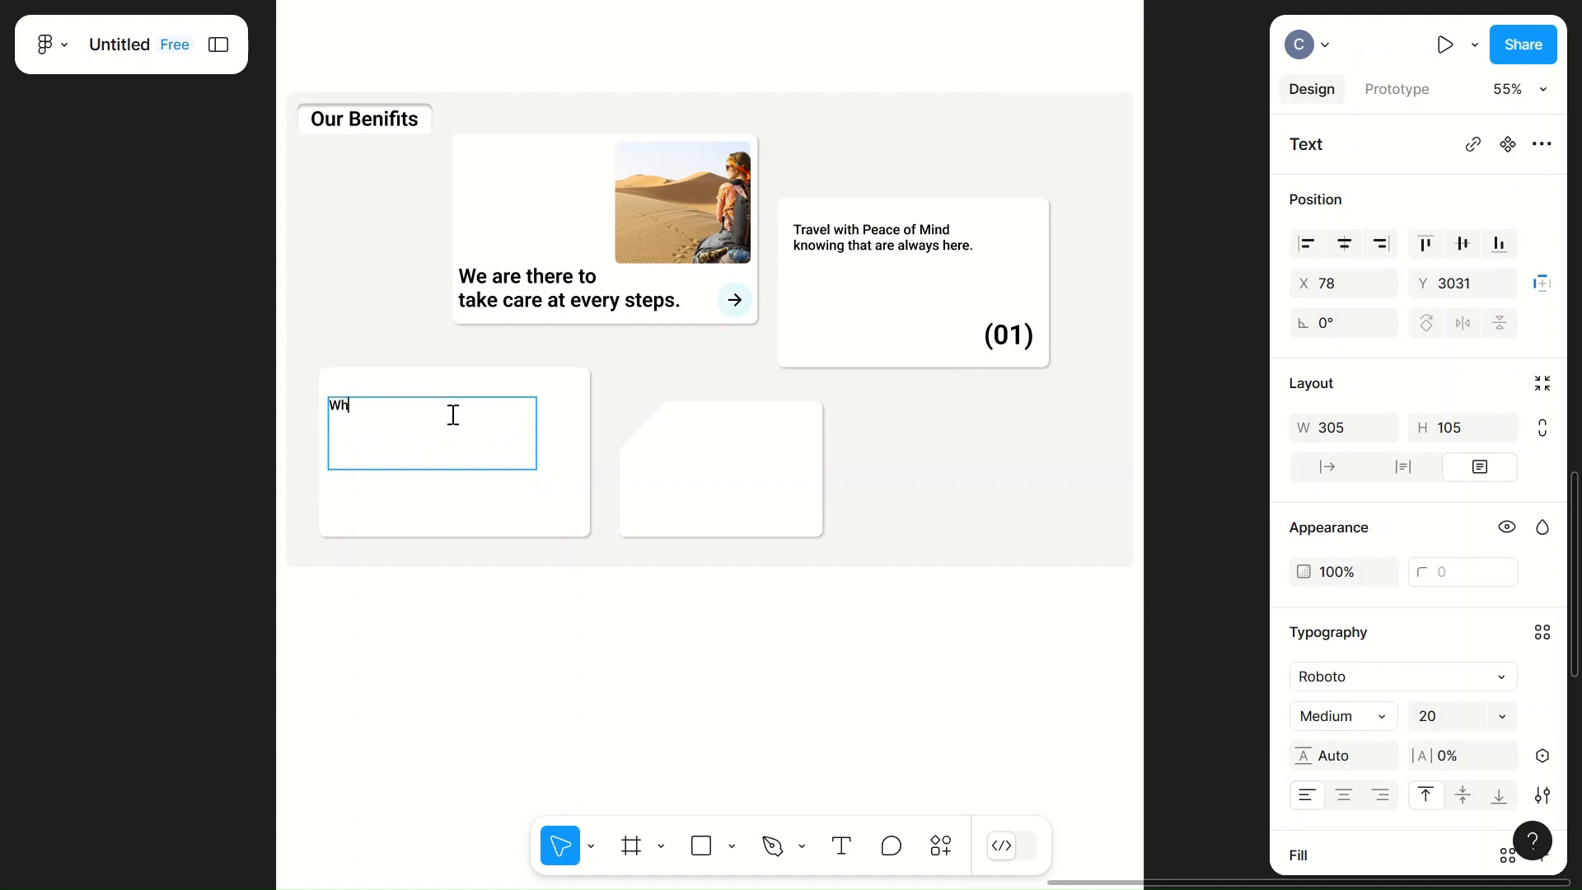
{"action": "type", "text": "ether its"}
{"action": "key", "text": "BackSpace"}
{"action": "type", "text": "'s the beaches of Bali"}
{"action": "type", "text": "Histro"}
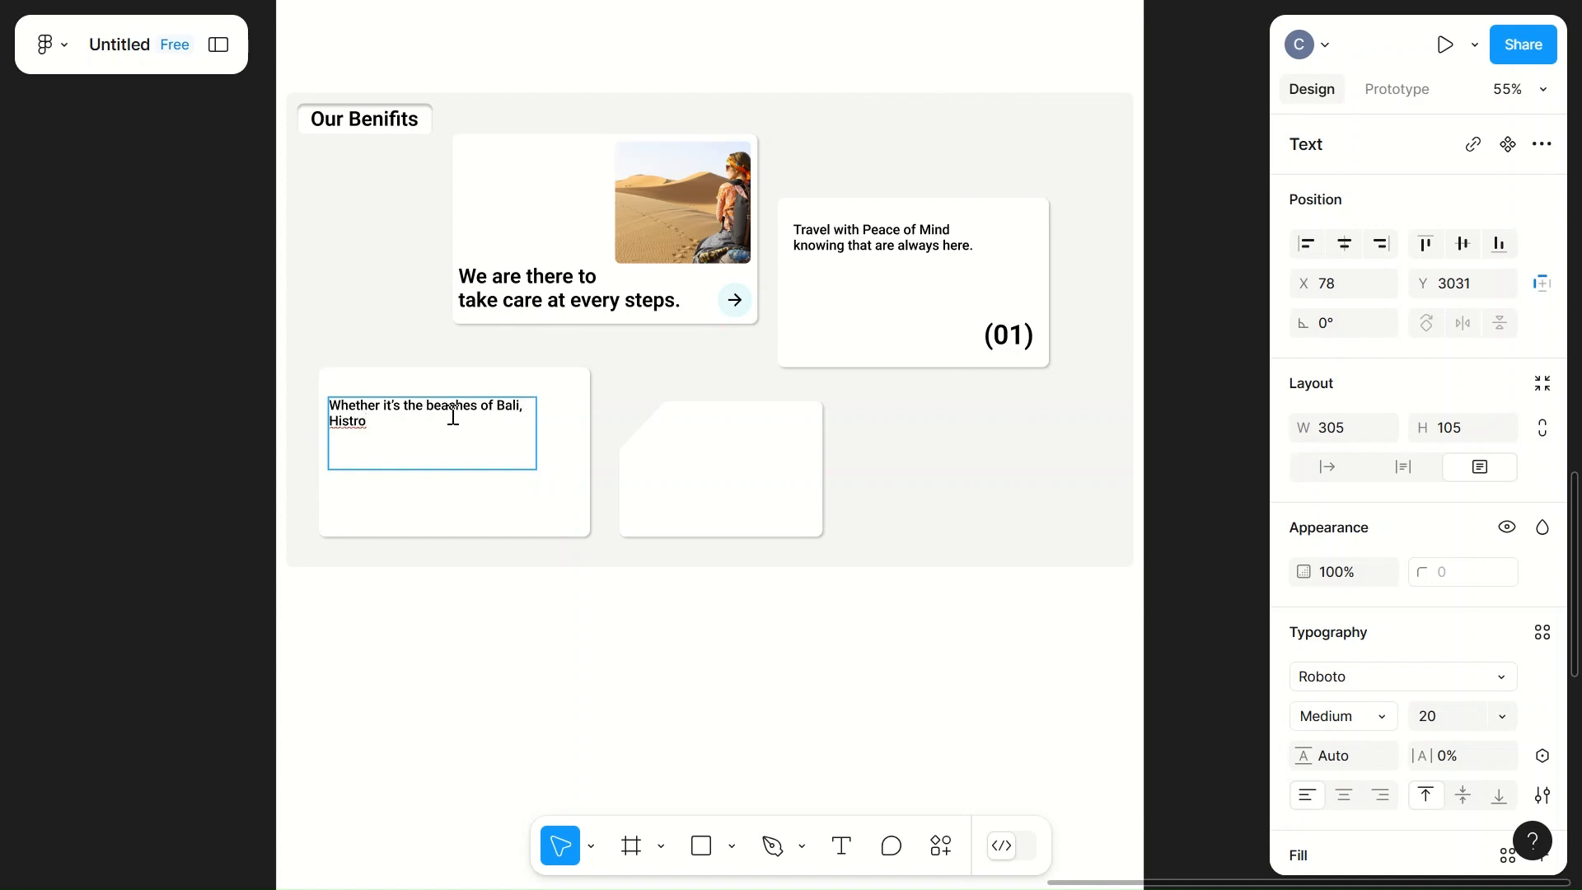
{"action": "key", "text": "BackSpace"}
{"action": "key", "text": "BackSpace"}
{"action": "type", "text": "oric place"}
{"action": "type", "text": "s in Ro"}
{"action": "type", "text": "me,"}
{"action": "type", "text": "royal"}
{"action": "key", "text": "Left"}
{"action": "key", "text": "Left"}
{"action": "key", "text": "Left"}
{"action": "key", "text": "Left"}
{"action": "key", "text": "BackSpace"}
{"action": "type", "text": "R"}
{"action": "key", "text": "Right"}
{"action": "key", "text": "Right"}
{"action": "key", "text": "Right"}
{"action": "key", "text": "Right"}
{"action": "type", "text": "aty"}
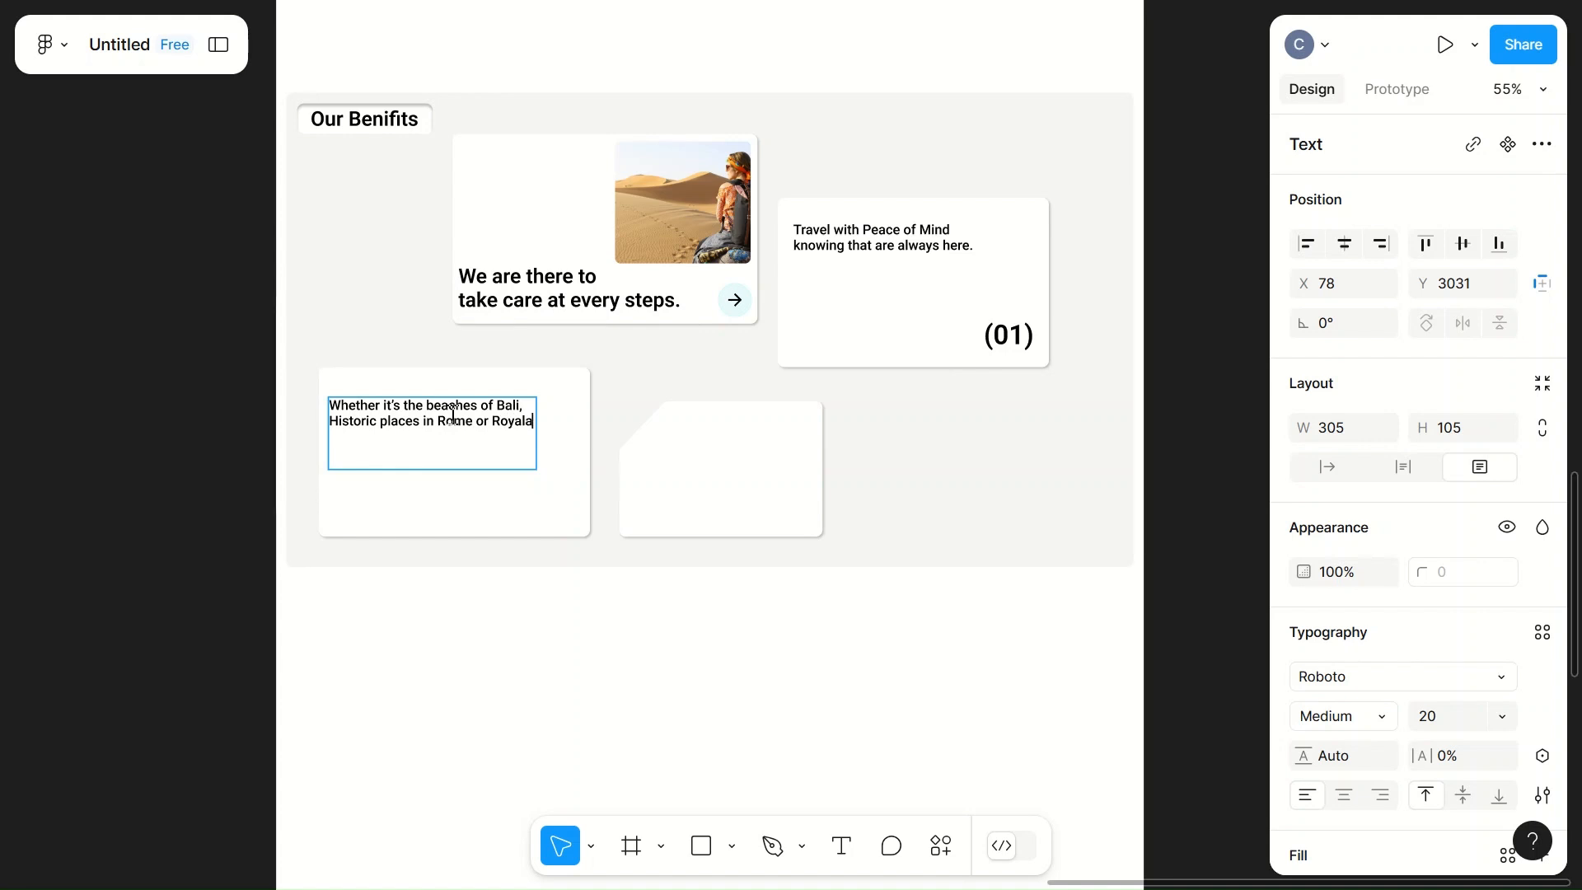
{"action": "key", "text": "BackSpace"}
{"action": "key", "text": "BackSpace"}
{"action": "key", "text": "BackSpace"}
{"action": "type", "text": "ty"}
{"action": "type", "text": "of Abu "}
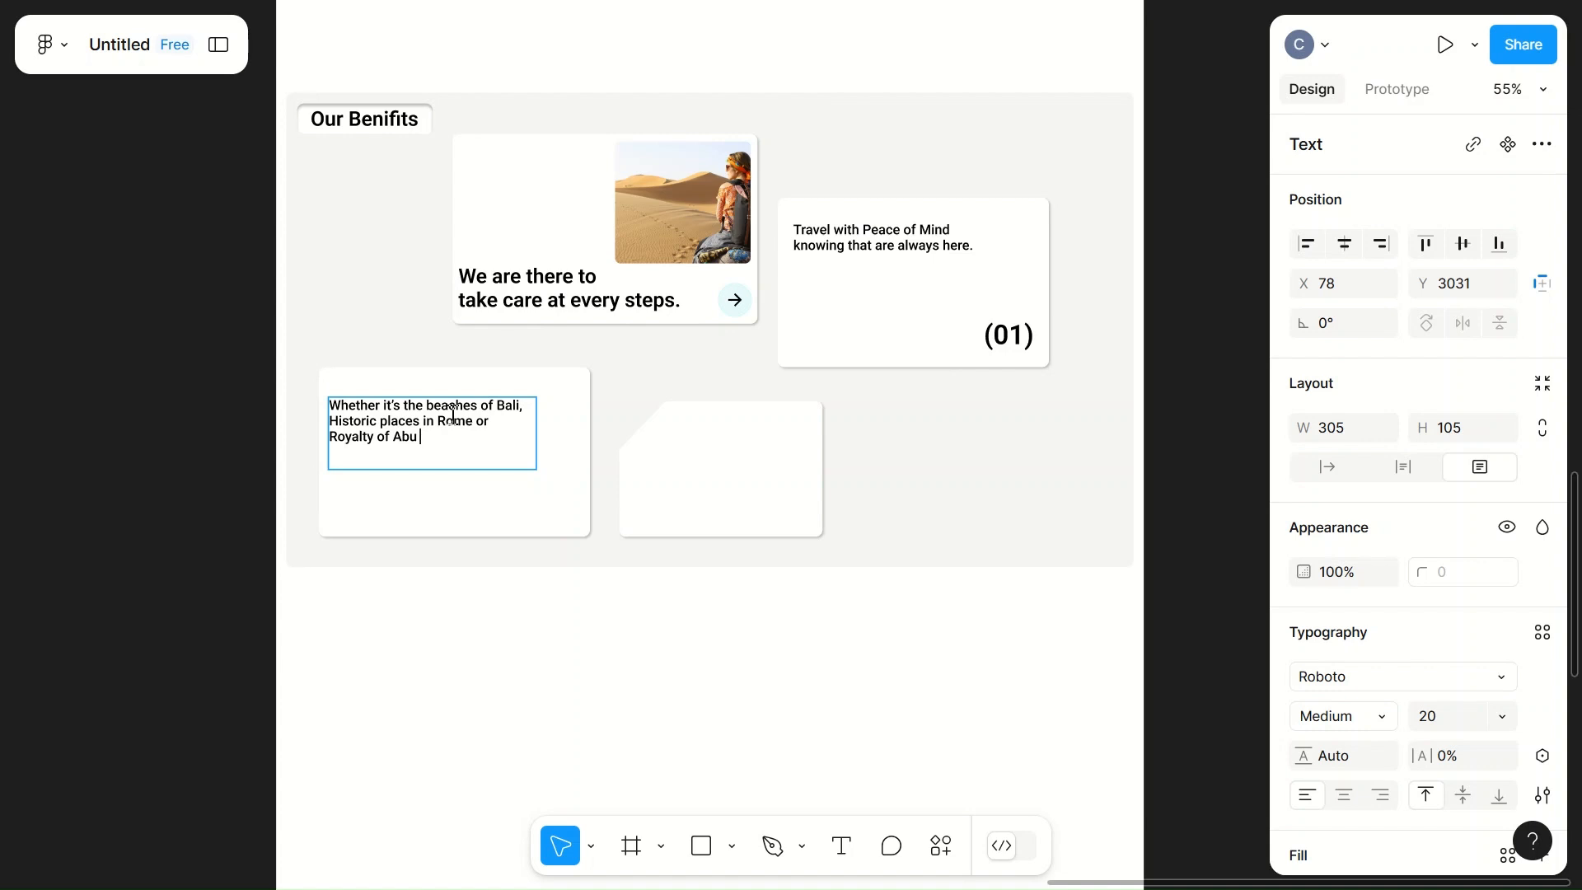
{"action": "type", "text": "Dabi."}
{"action": "key", "text": "Escape"}
Step: Copy the "(01)" label to the lower-left card's upper-right corner and move that card's text down to X 82, Y 3136
{"action": "left_click", "coordinate": [1007, 336]}
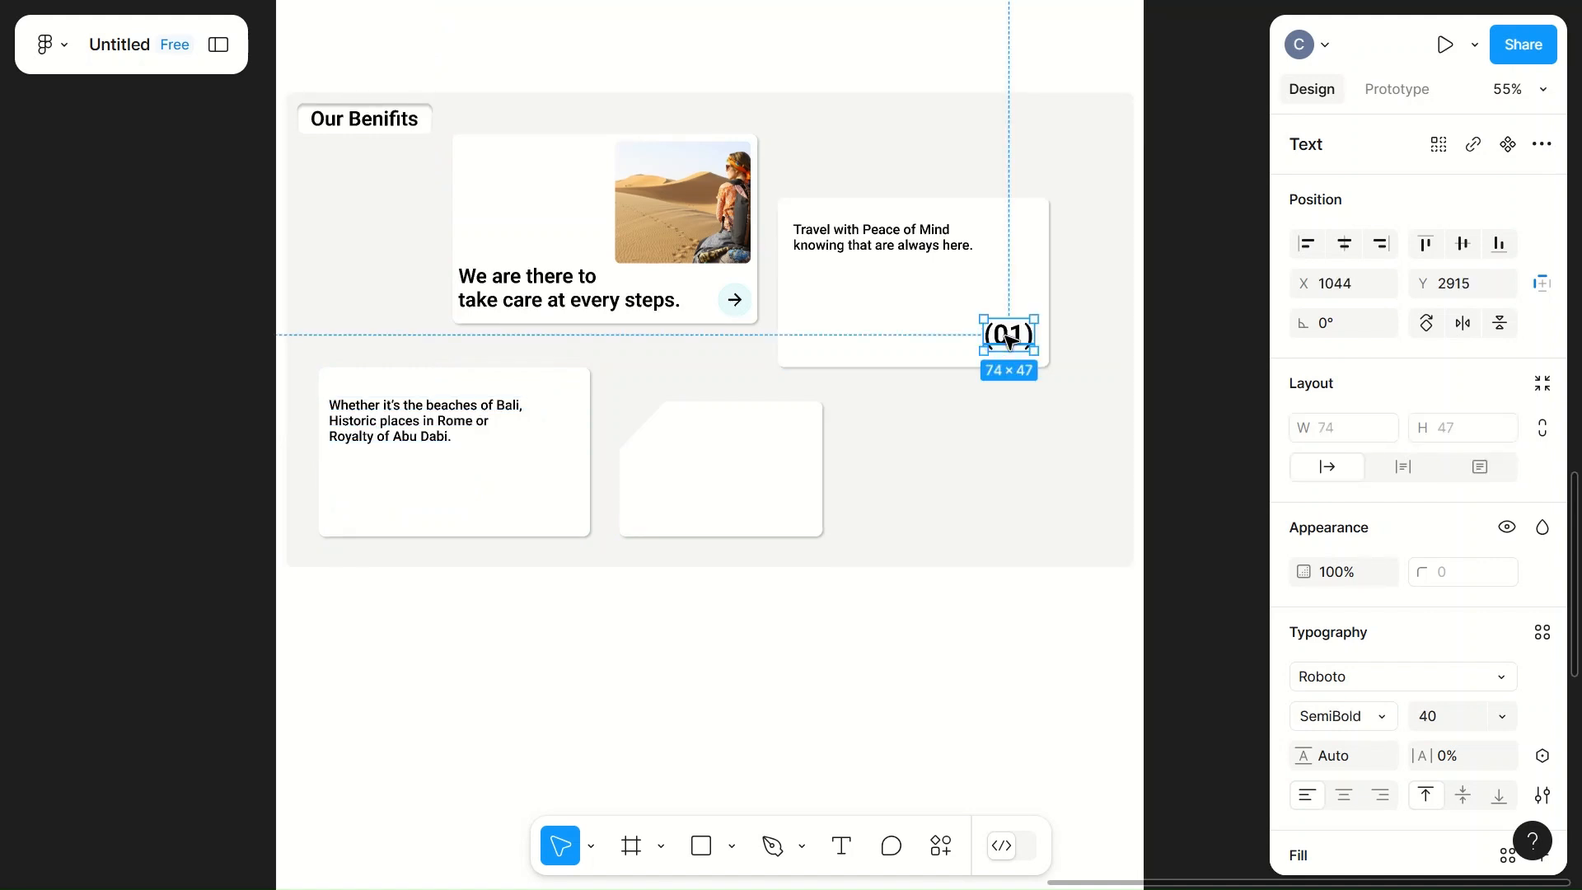
{"action": "left_click_drag", "start_coordinate": [1009, 340], "coordinate": [562, 402]}
{"action": "left_click", "coordinate": [420, 429]}
{"action": "left_click_drag", "start_coordinate": [420, 429], "coordinate": [424, 501]}
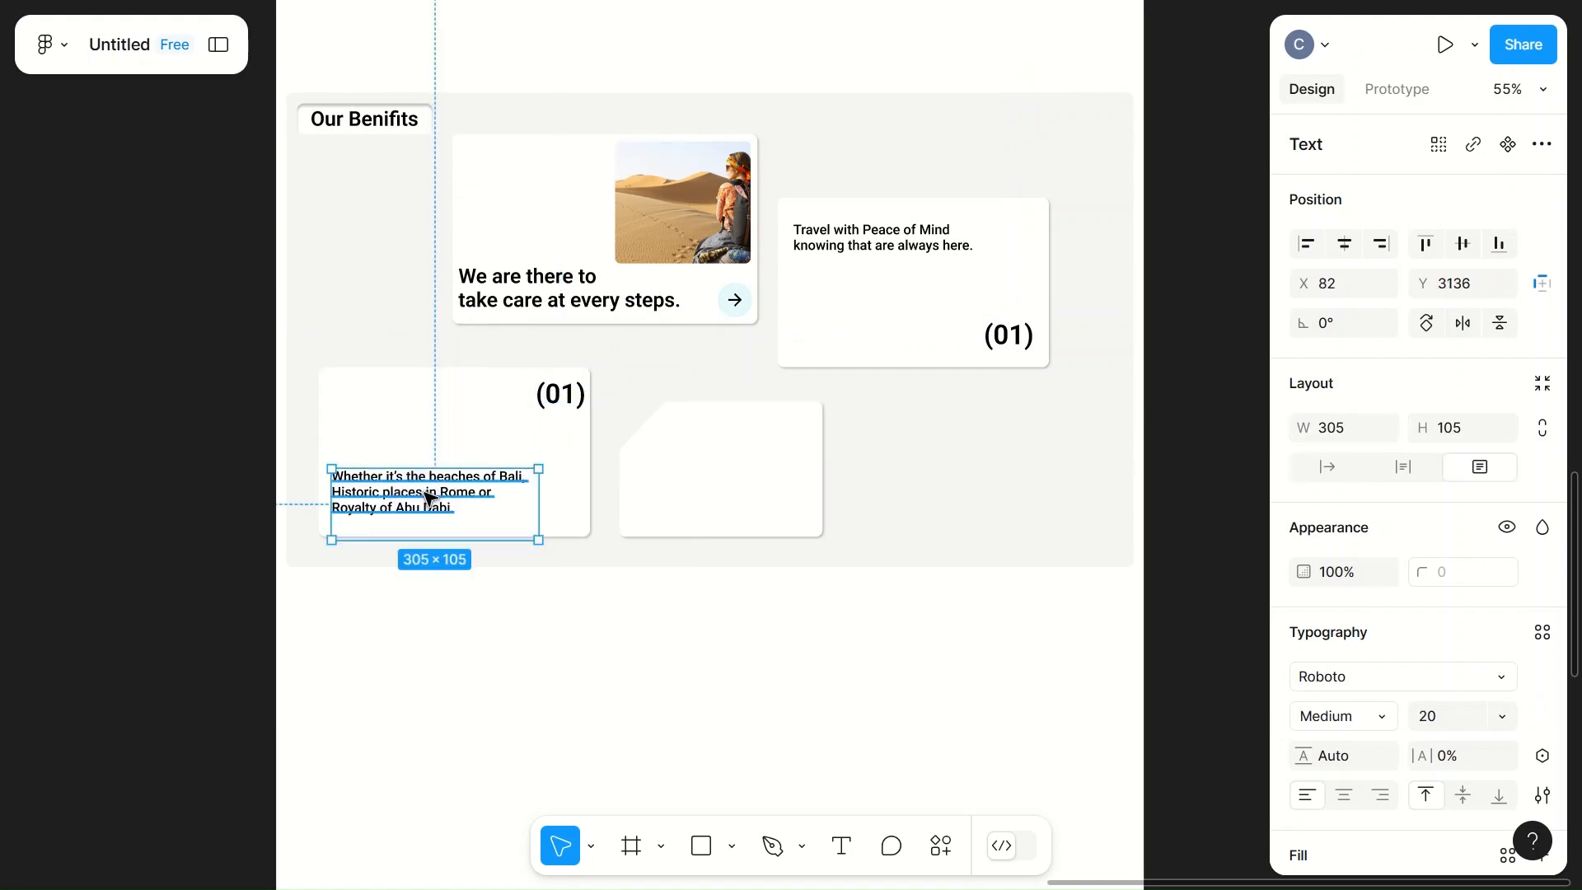
Step: Change the number label in the lower-left card to "(02)"
{"action": "left_click", "coordinate": [577, 394]}
{"action": "key", "text": "BackSpace"}
{"action": "type", "text": "2"}
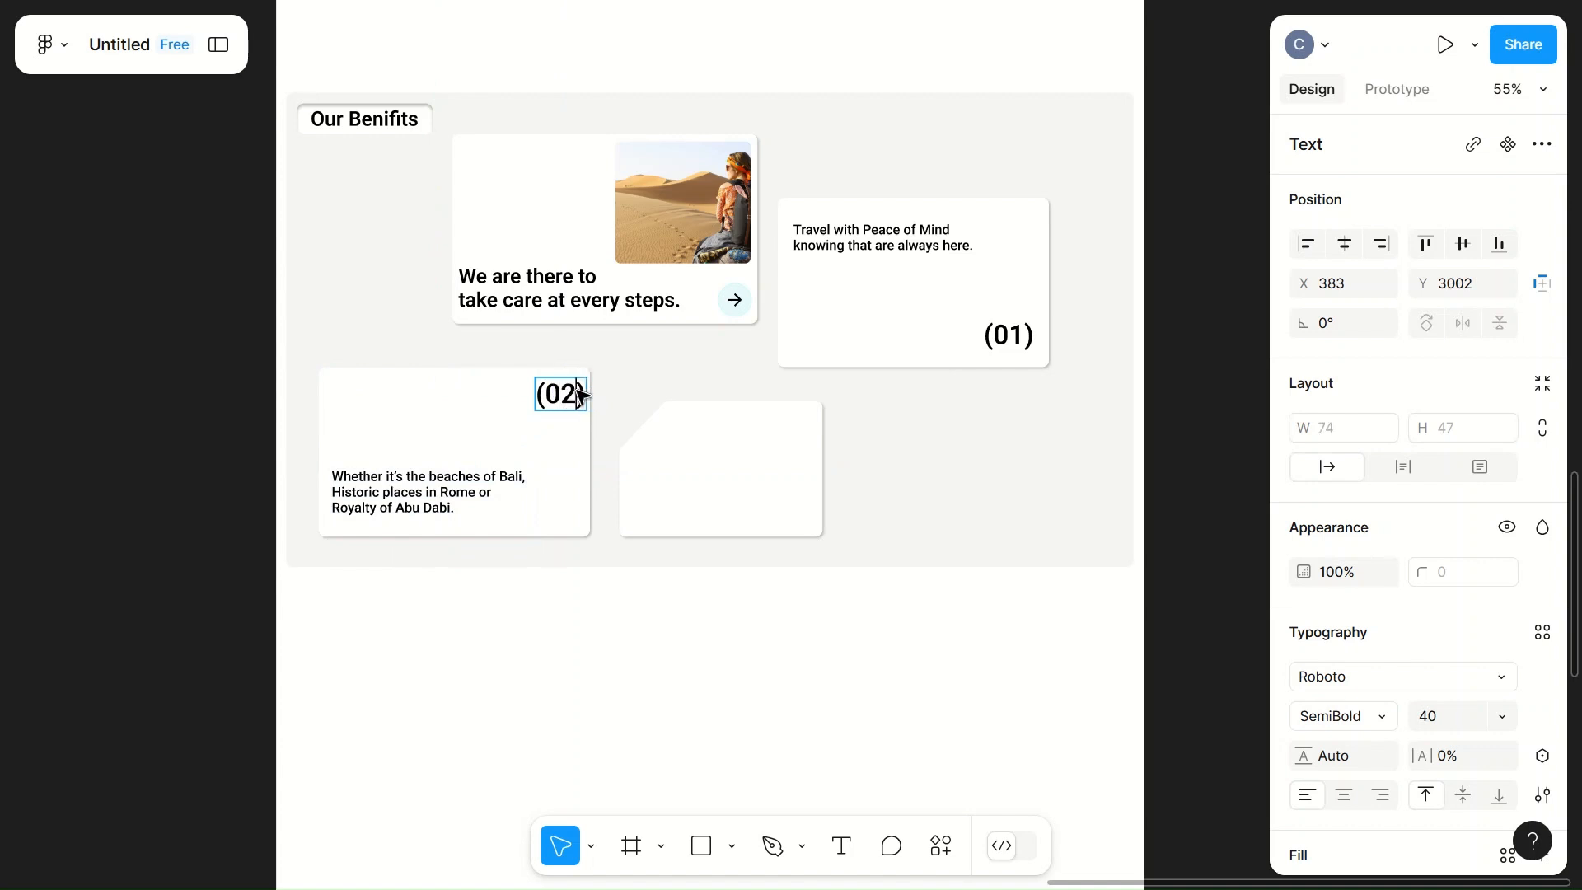
{"action": "left_click", "coordinate": [671, 387]}
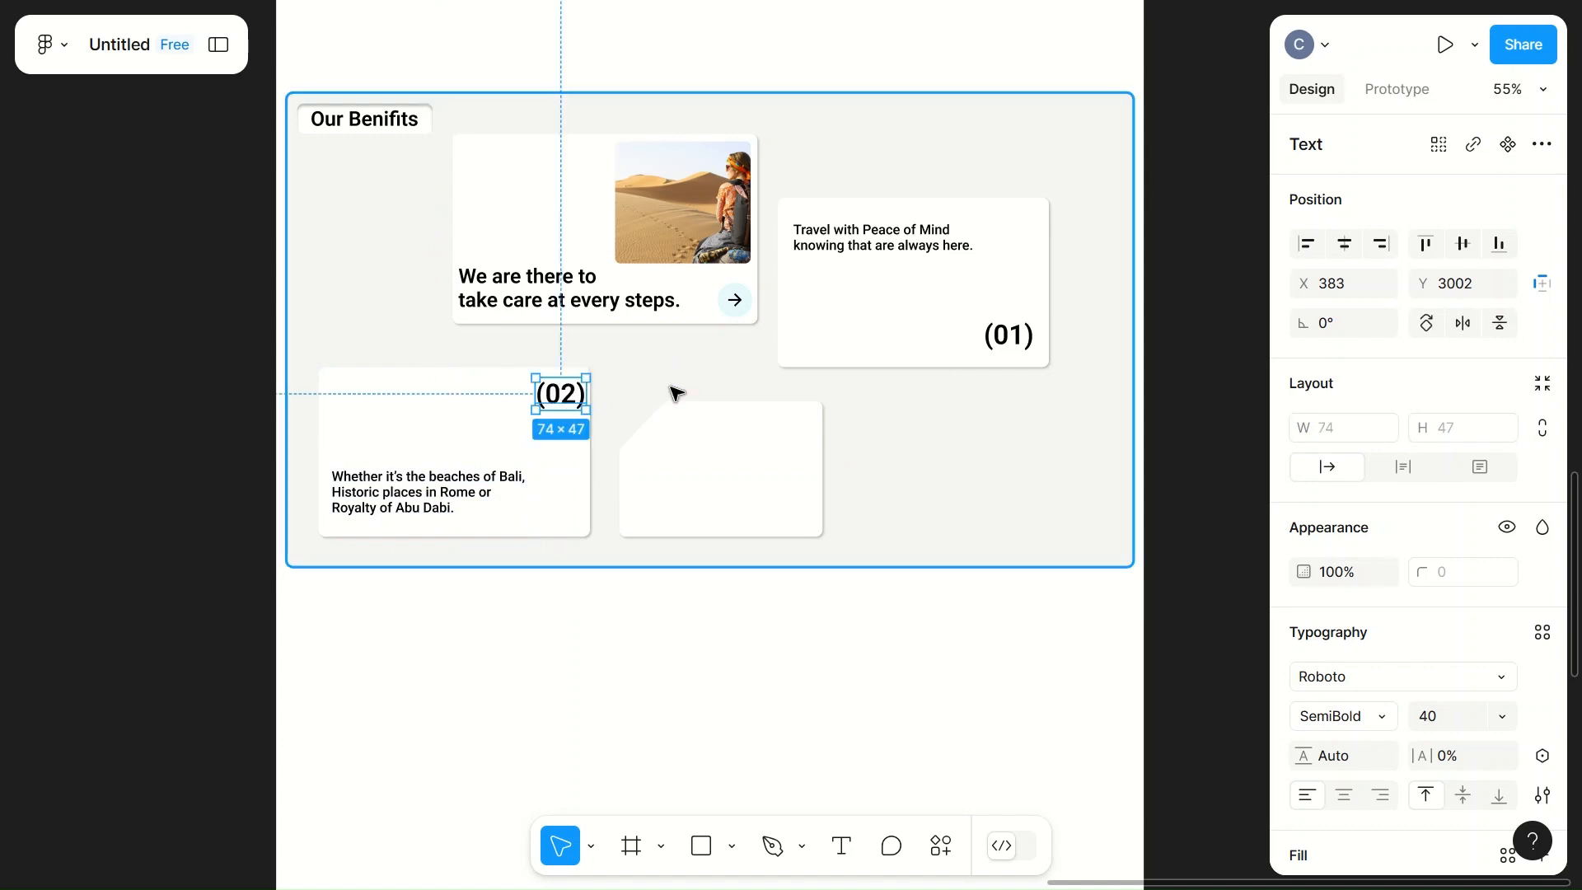
{"action": "left_click", "coordinate": [672, 386]}
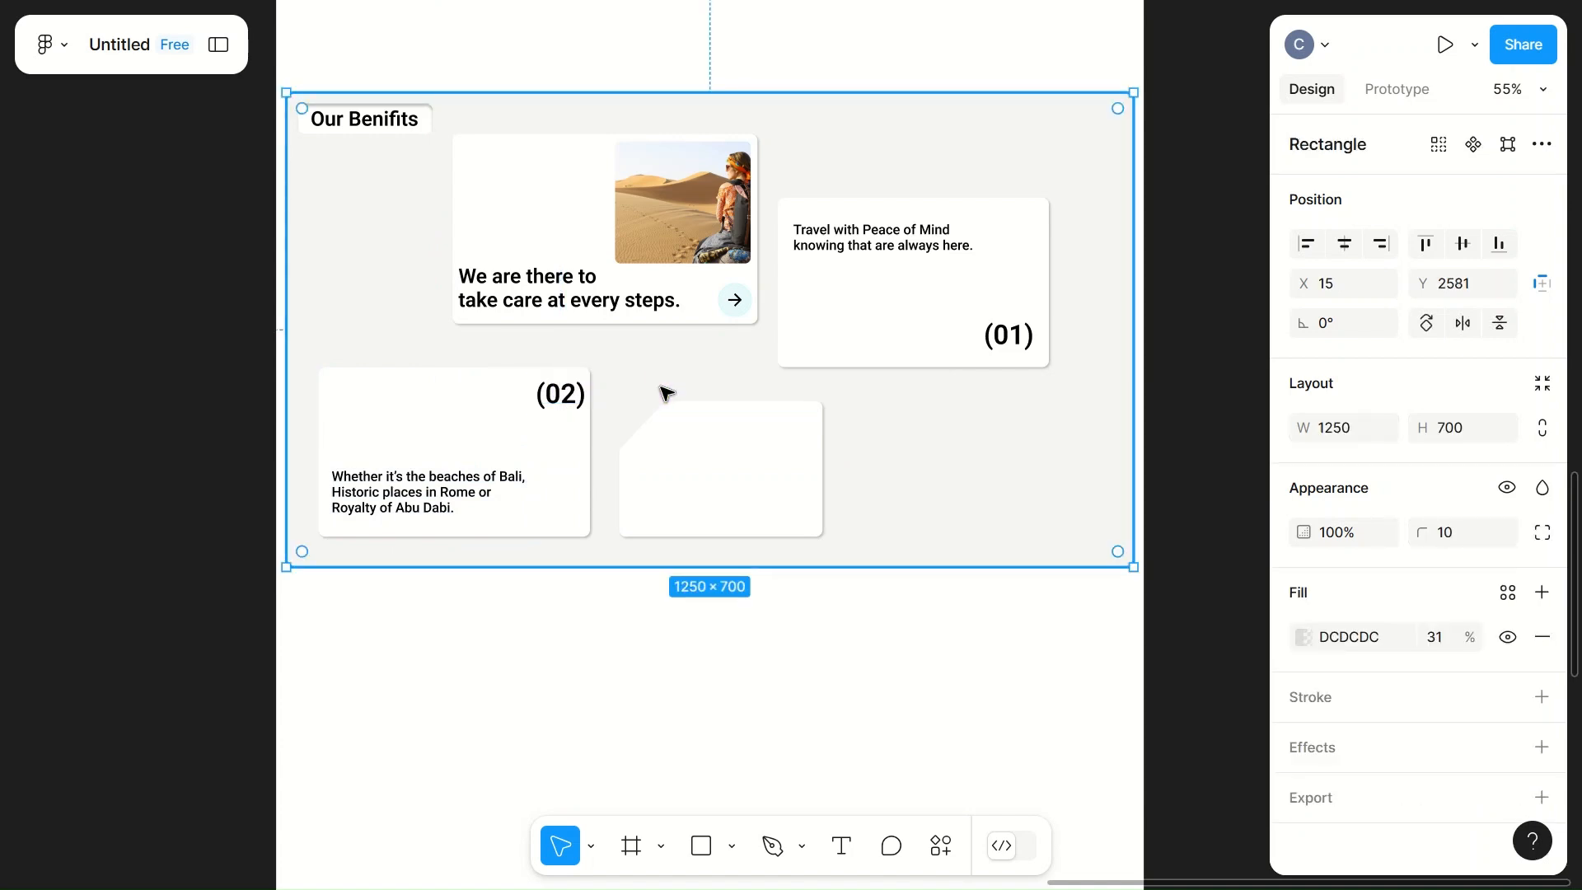
Step: Move the cut-corner white card further right, to X 613, Y 3054
{"action": "left_click", "coordinate": [717, 454]}
{"action": "left_click_drag", "start_coordinate": [731, 453], "coordinate": [796, 476]}
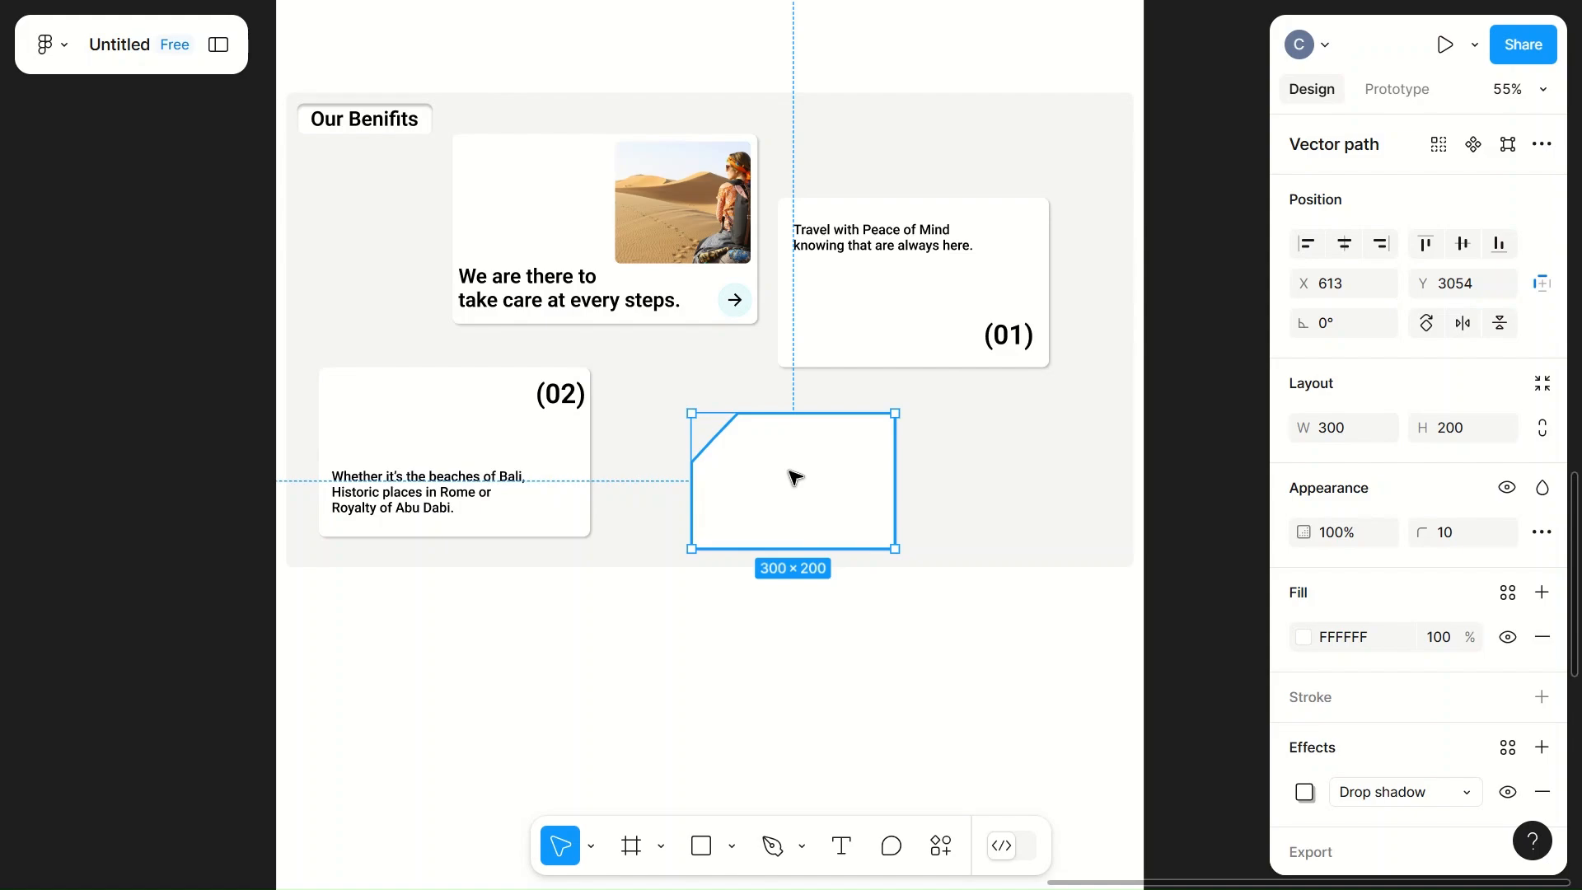
{"action": "scroll", "coordinate": [796, 476], "scroll_direction": "up", "scroll_amount": 15}
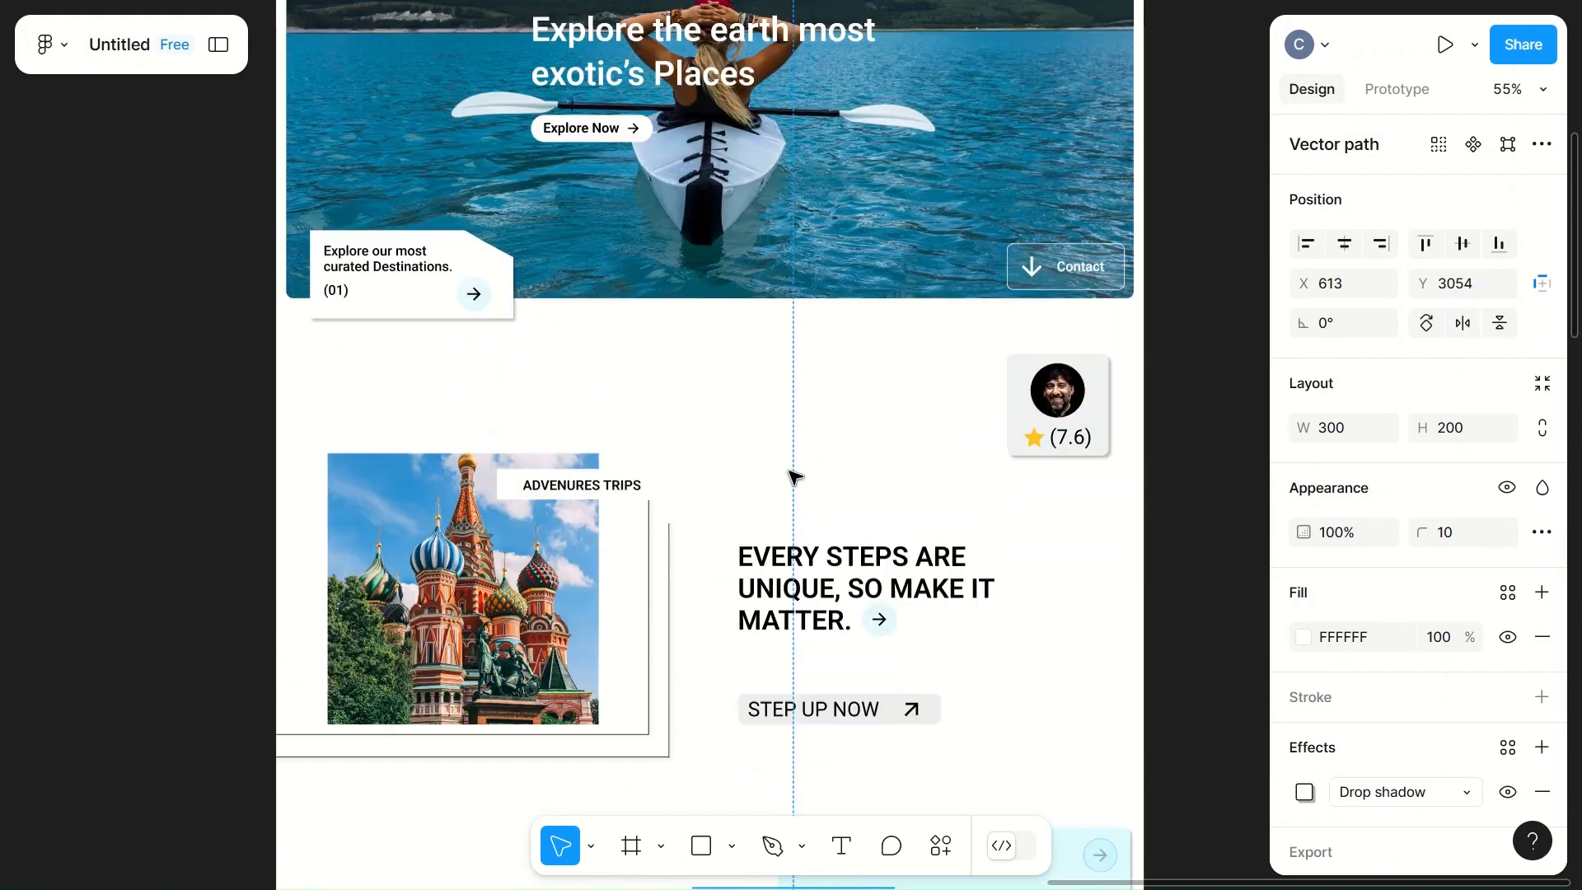
Step: Copy the lower-left card's text onto the cut-corner white card, at X 640, Y 3131
{"action": "scroll", "coordinate": [793, 477], "scroll_direction": "up", "scroll_amount": 5}
{"action": "scroll", "coordinate": [792, 476], "scroll_direction": "down", "scroll_amount": 15}
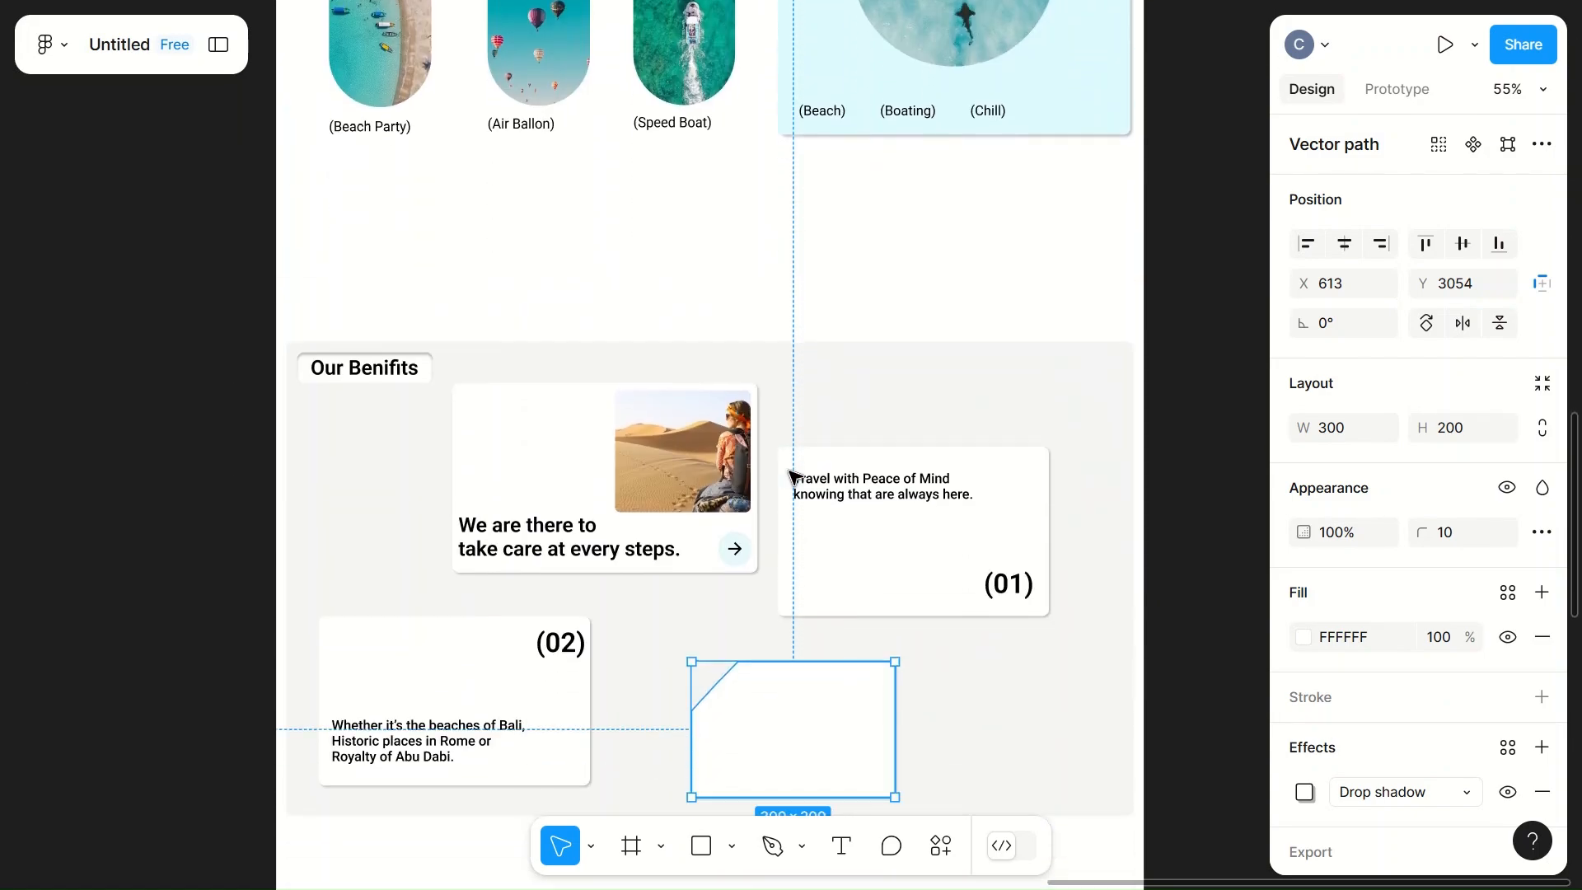
{"action": "scroll", "coordinate": [793, 476], "scroll_direction": "up", "scroll_amount": 10}
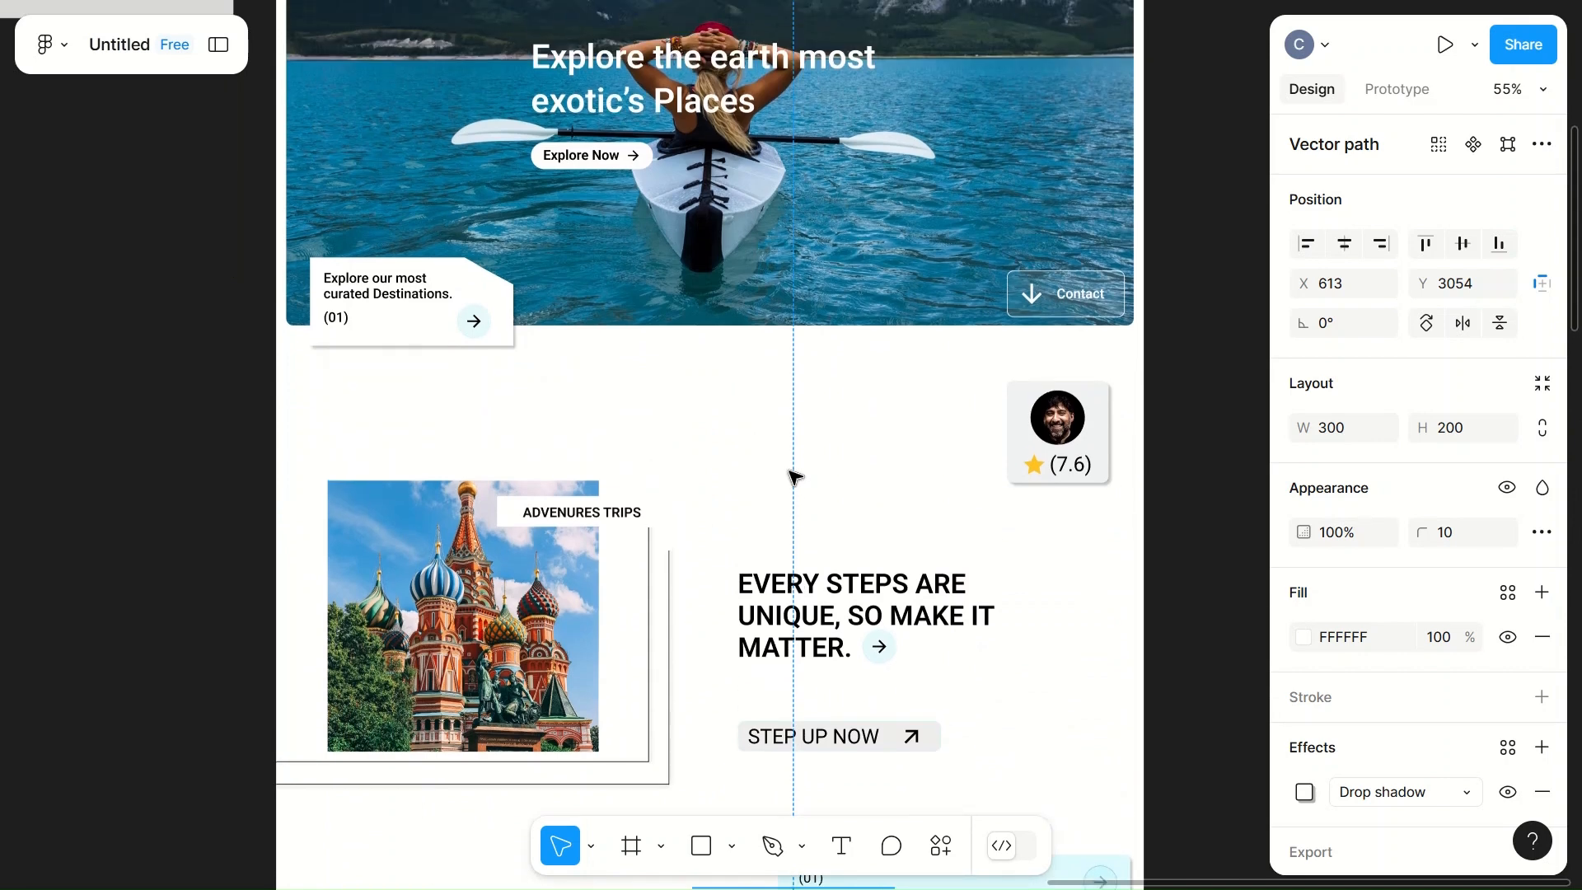
{"action": "scroll", "coordinate": [794, 477], "scroll_direction": "down", "scroll_amount": 15}
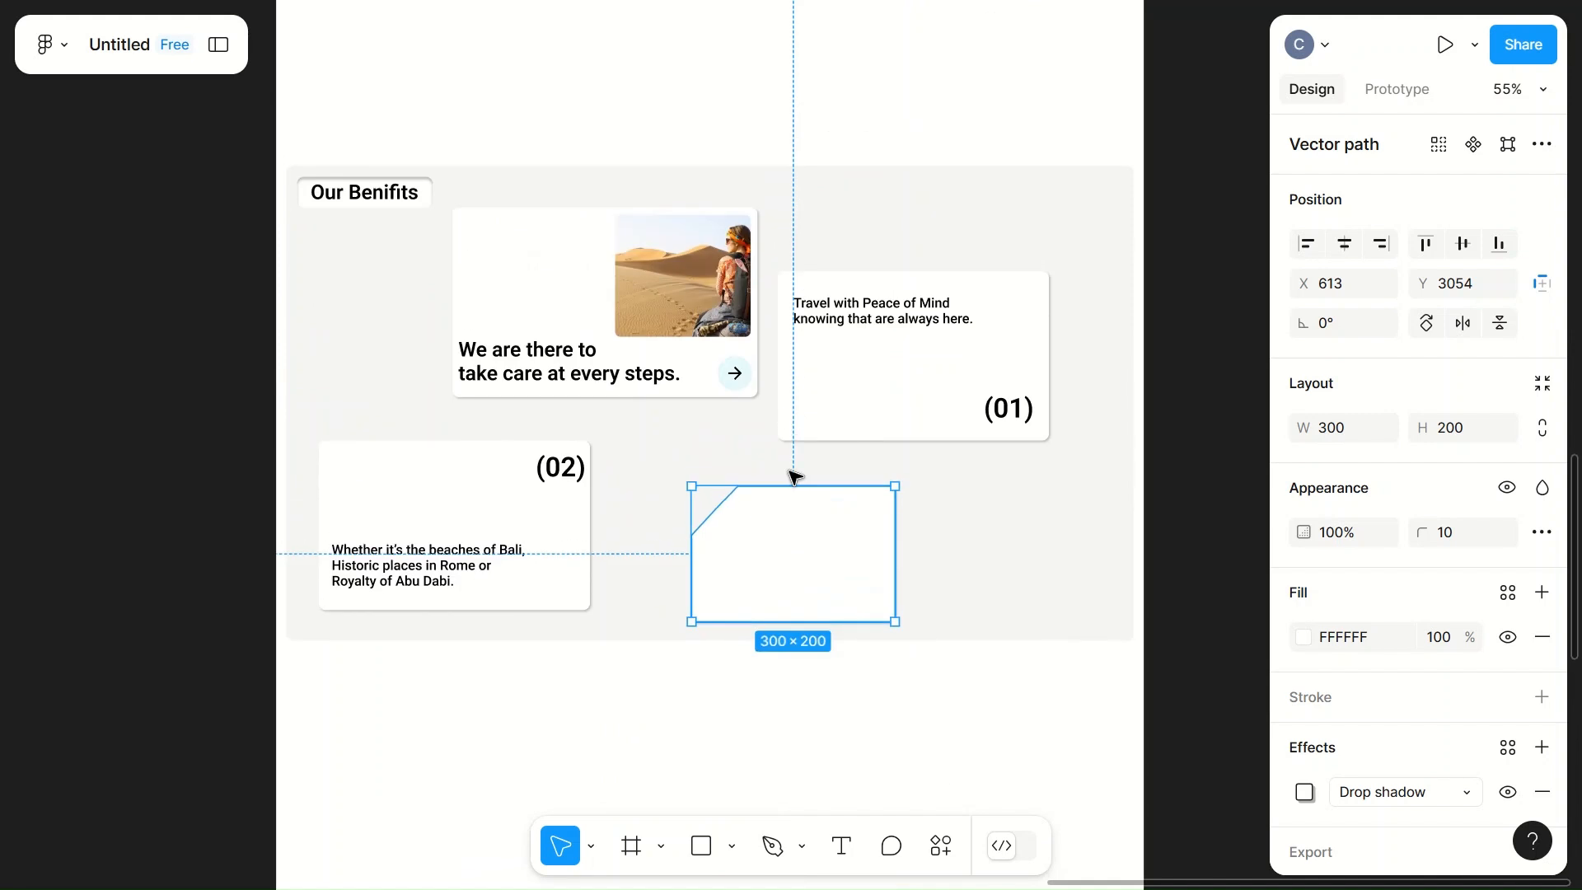
{"action": "left_click", "coordinate": [413, 580]}
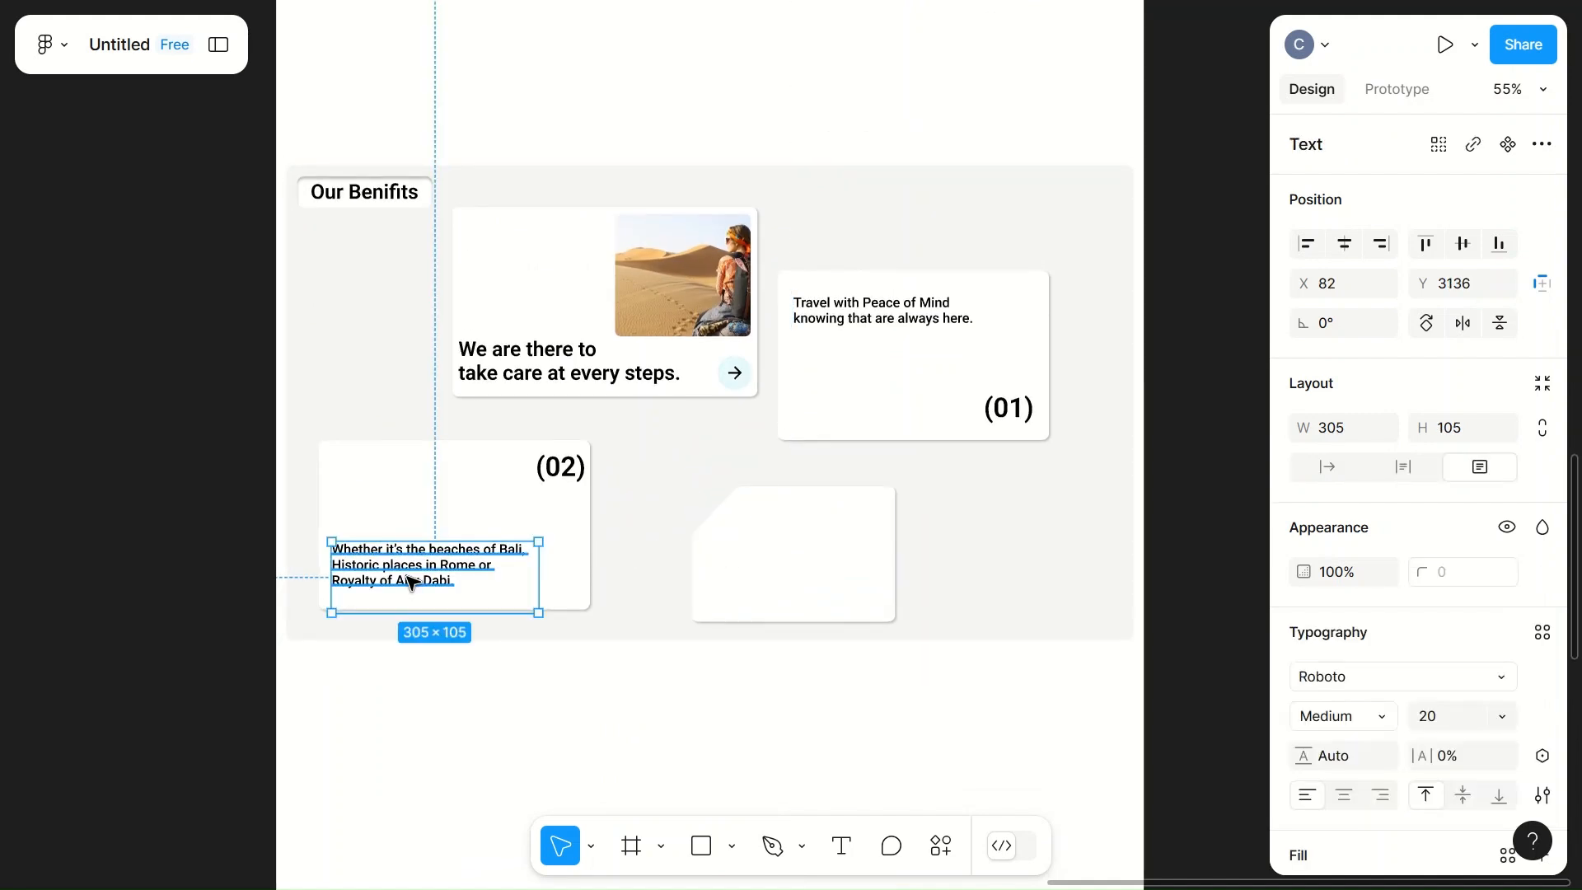
{"action": "left_click_drag", "start_coordinate": [410, 577], "coordinate": [794, 583]}
{"action": "double_click", "coordinate": [794, 582]}
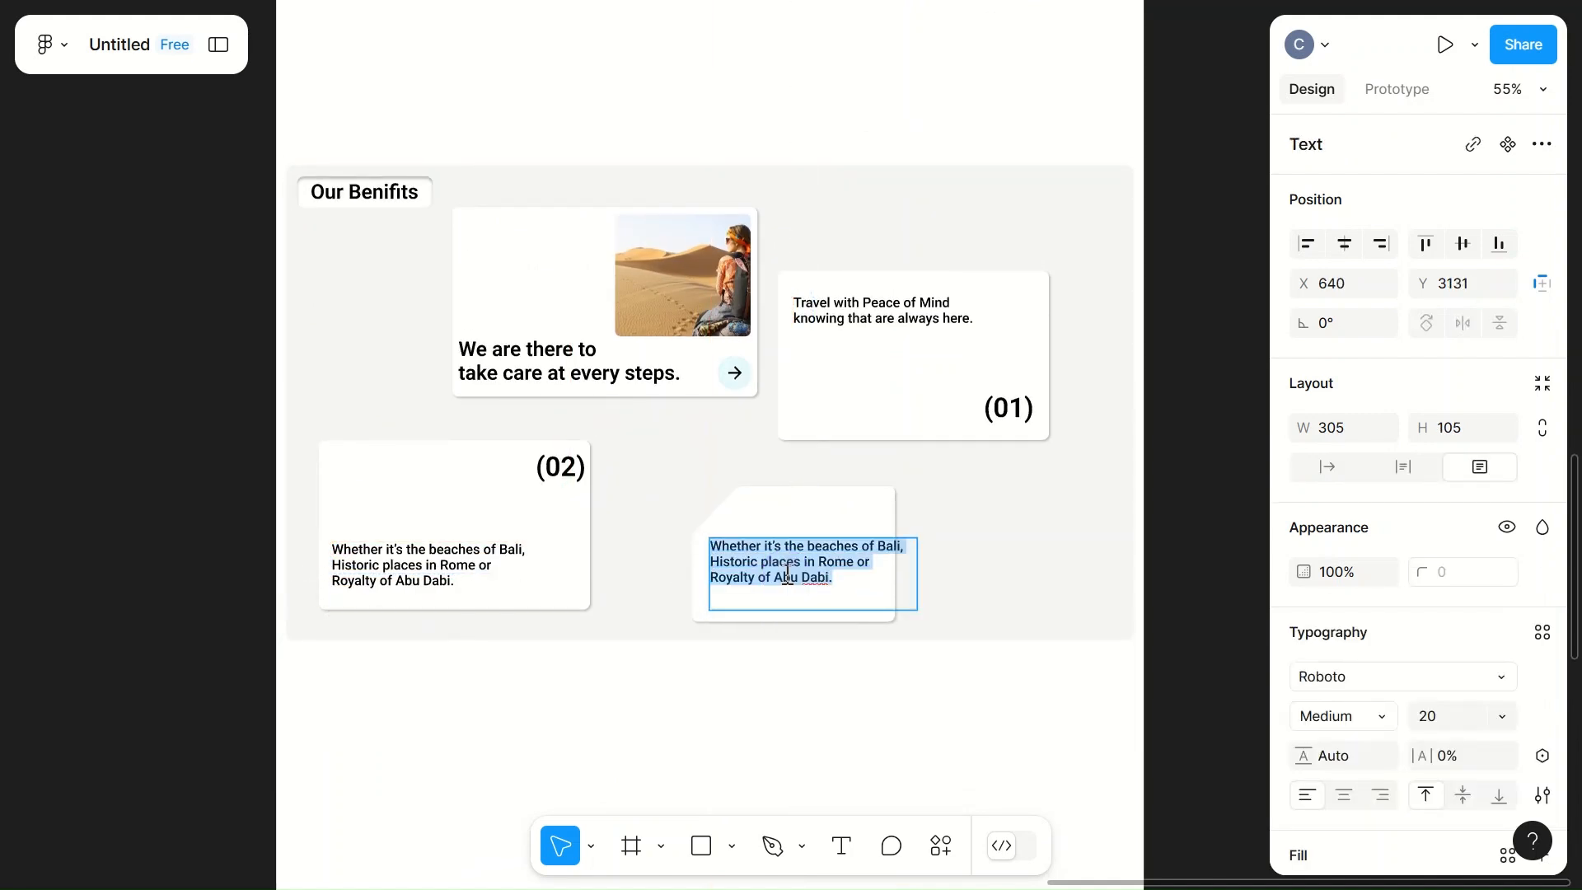
Step: Replace the copied text with "Explore our Most Curated Destinations around the globe."
{"action": "type", "text": "Explore our Mos"}
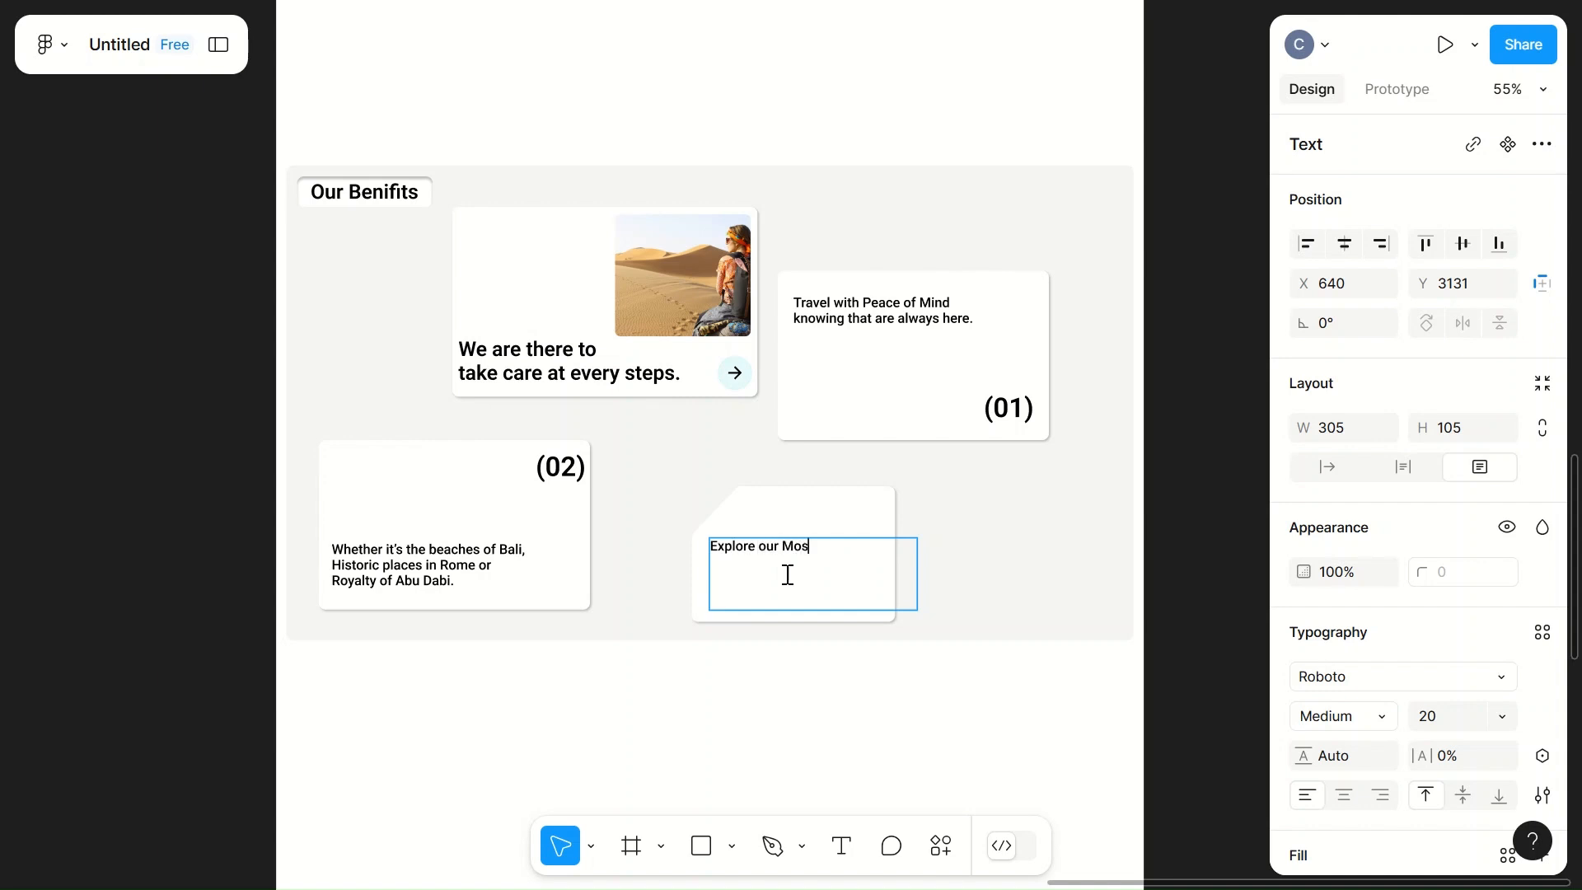
{"action": "type", "text": "t Cur"}
{"action": "type", "text": "ated Pl"}
{"action": "key", "text": "BackSpace"}
{"action": "key", "text": "BackSpace"}
{"action": "type", "text": "des"}
{"action": "key", "text": "BackSpace"}
{"action": "key", "text": "BackSpace"}
{"action": "key", "text": "BackSpace"}
{"action": "type", "text": "Destinations around the globe."}
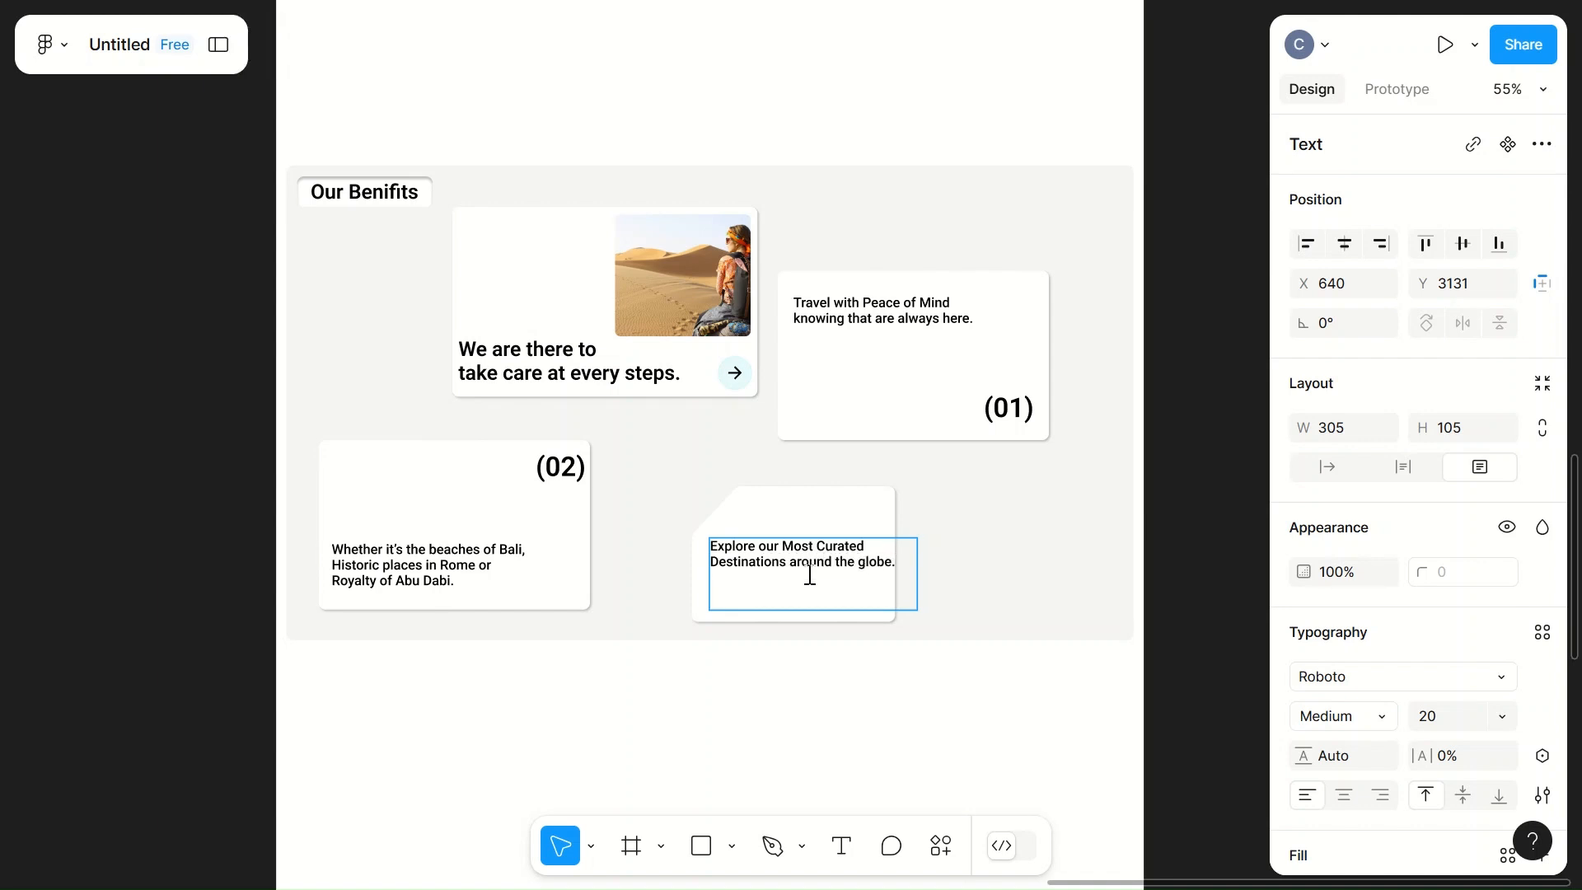
{"action": "left_click", "coordinate": [919, 574]}
{"action": "left_click", "coordinate": [964, 583]}
Step: Move the cut-corner card's text down and slightly left so it fits inside the card's lower part
{"action": "left_click", "coordinate": [830, 560]}
{"action": "mouse_move", "coordinate": [837, 566]}
{"action": "left_mouse_down"}
{"action": "mouse_move", "coordinate": [818, 575]}
{"action": "mouse_move", "coordinate": [823, 593]}
{"action": "left_mouse_up"}
{"action": "left_click", "coordinate": [972, 540]}
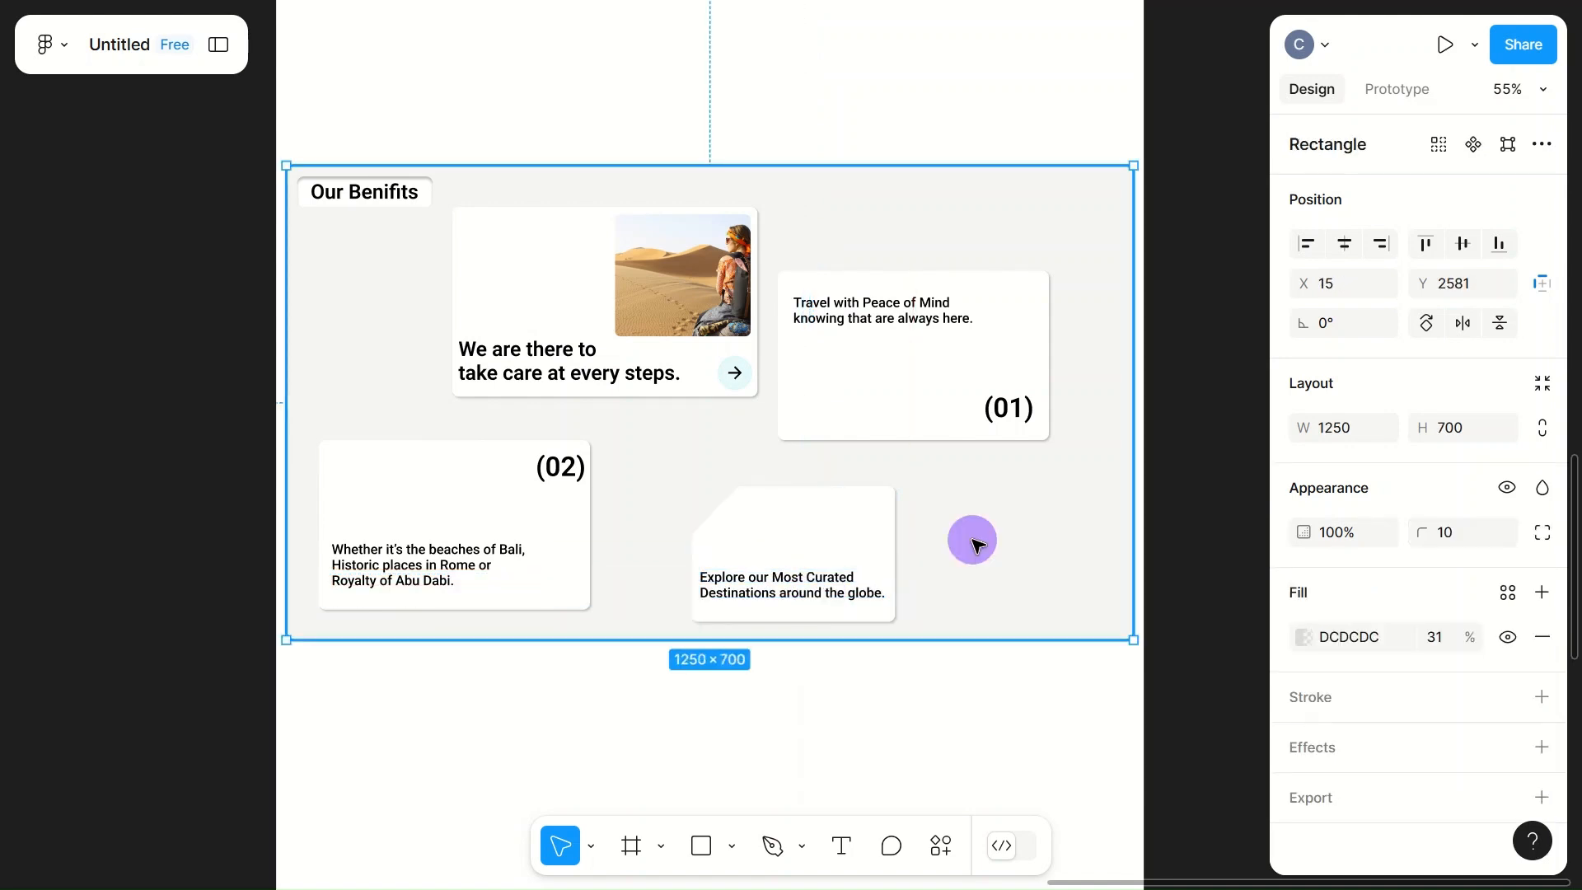
{"action": "key", "text": "o"}
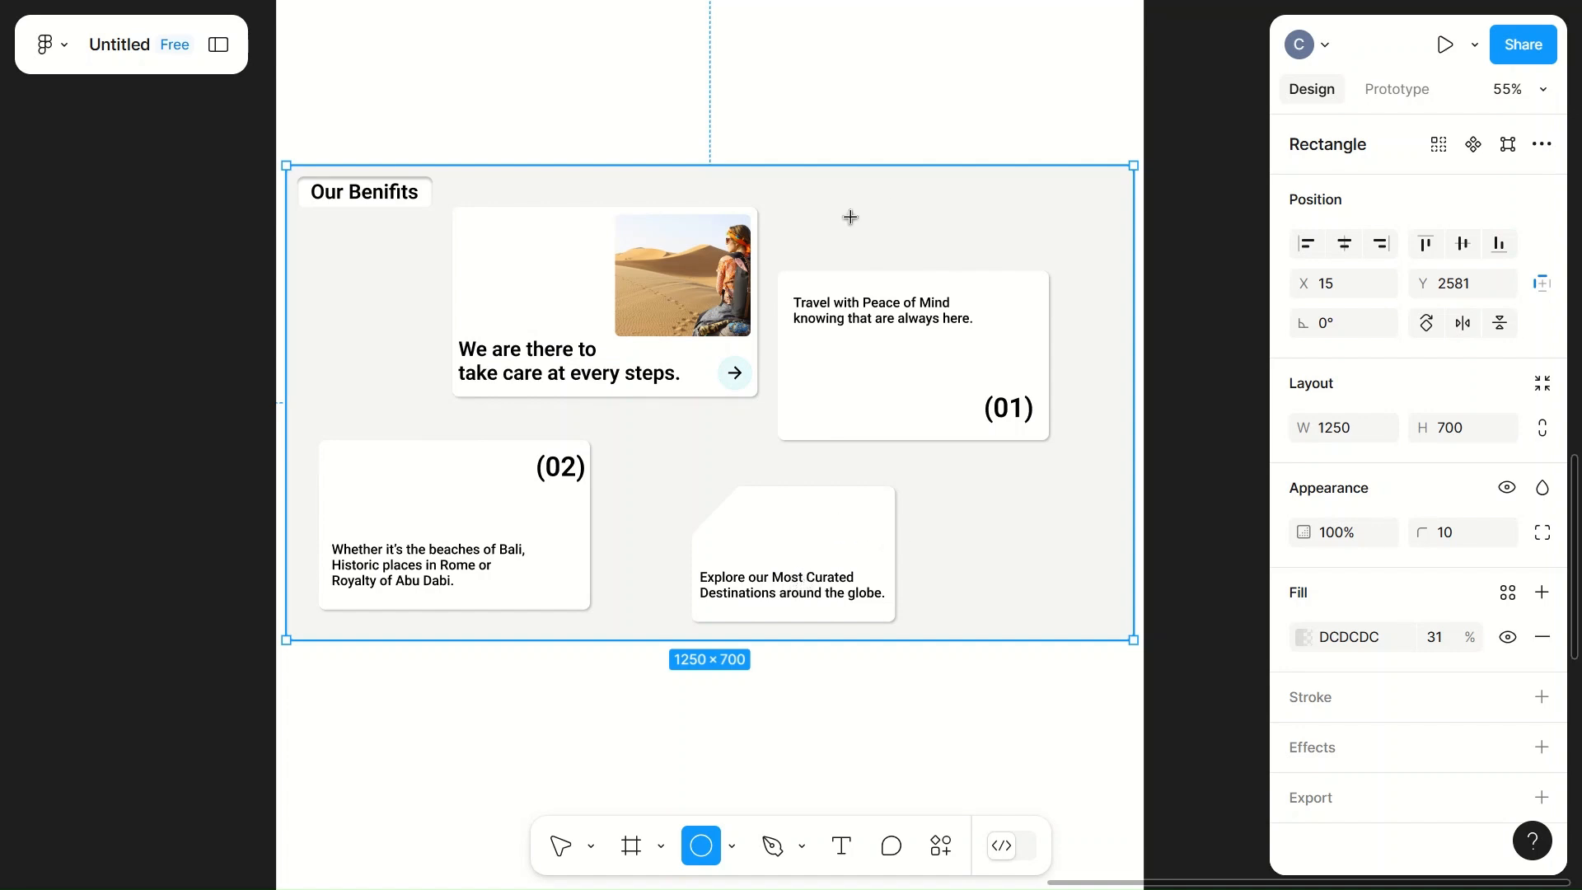
{"action": "left_click", "coordinate": [911, 121]}
{"action": "left_click_drag", "start_coordinate": [917, 125], "coordinate": [866, 539]}
{"action": "right_click", "coordinate": [859, 530]}
{"action": "left_click", "coordinate": [947, 284]}
{"action": "left_click", "coordinate": [1343, 427]}
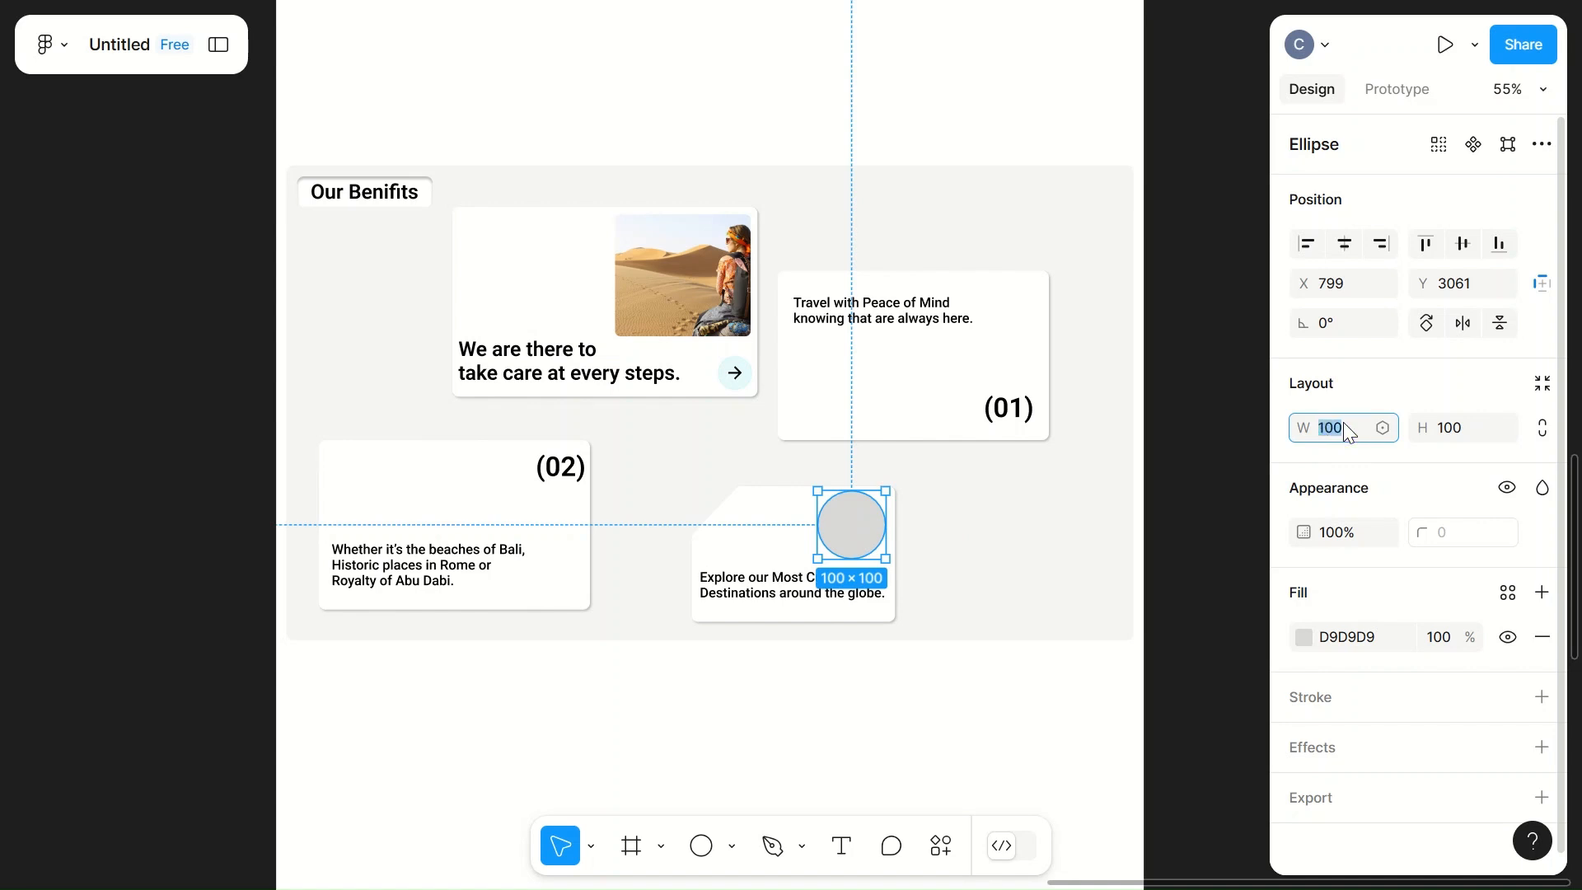
{"action": "type", "text": "50"}
{"action": "left_click", "coordinate": [1452, 426]}
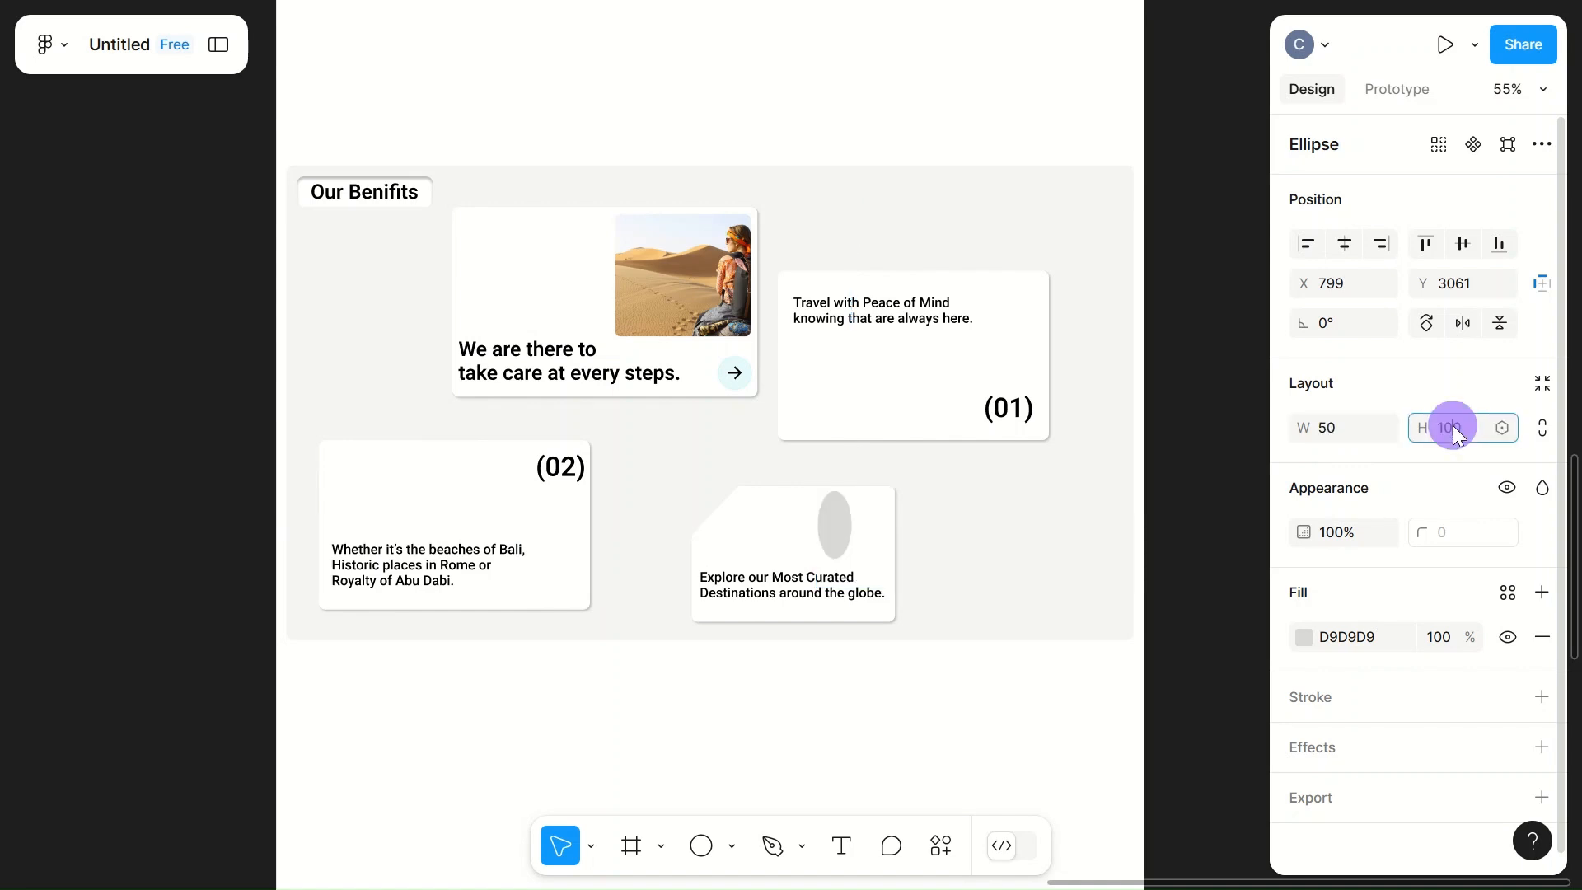
{"action": "type", "text": "50"}
{"action": "left_click", "coordinate": [1017, 530]}
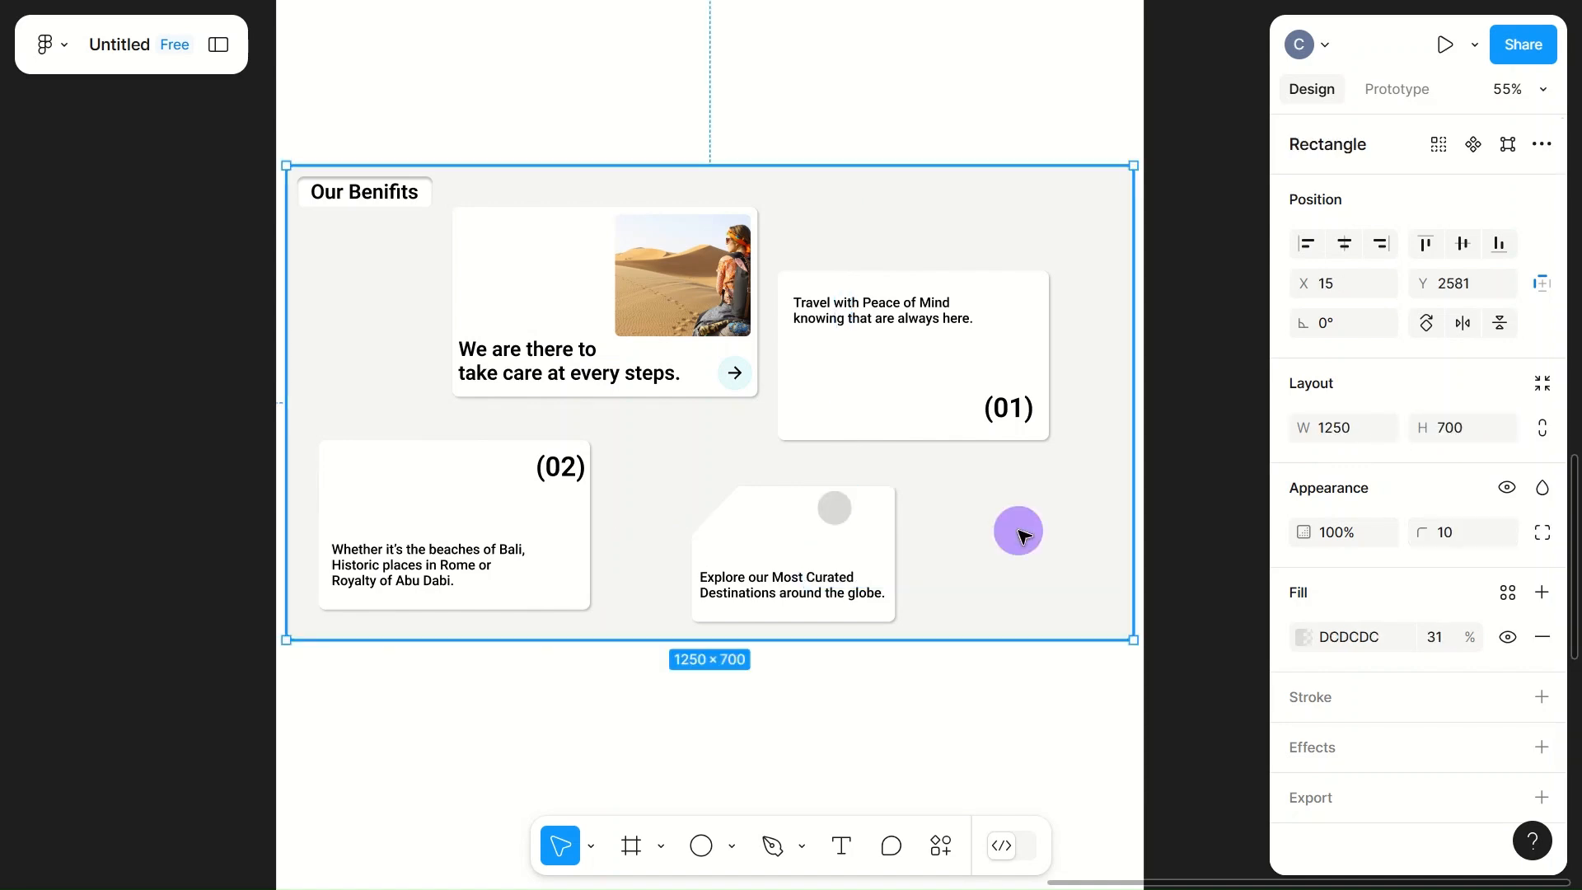
{"action": "left_click", "coordinate": [837, 505]}
{"action": "left_click", "coordinate": [565, 469]}
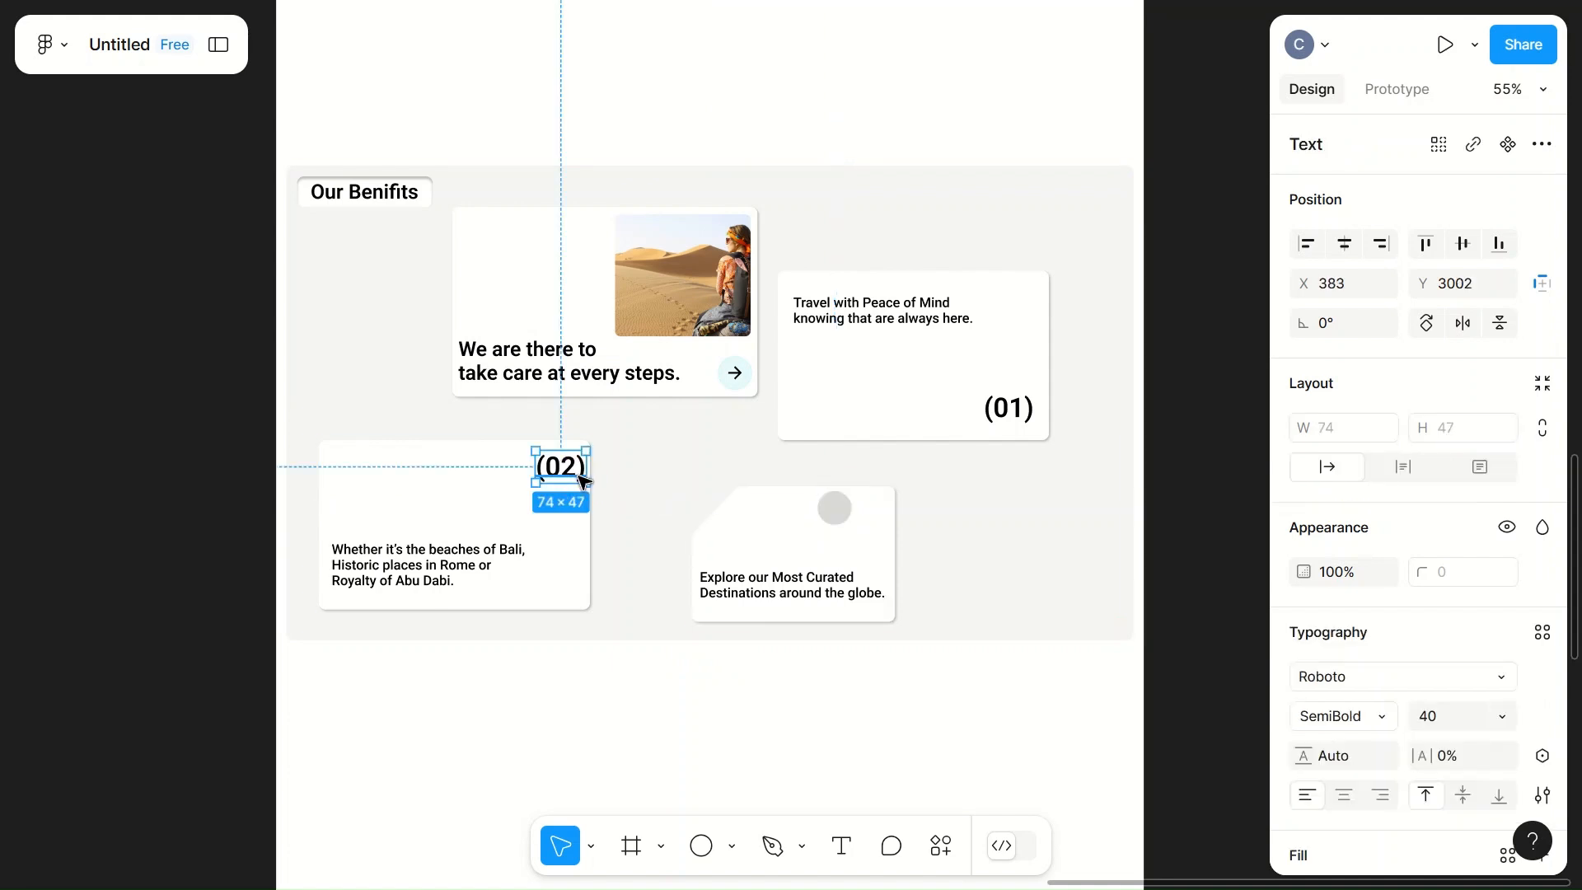
{"action": "left_click", "coordinate": [834, 511]}
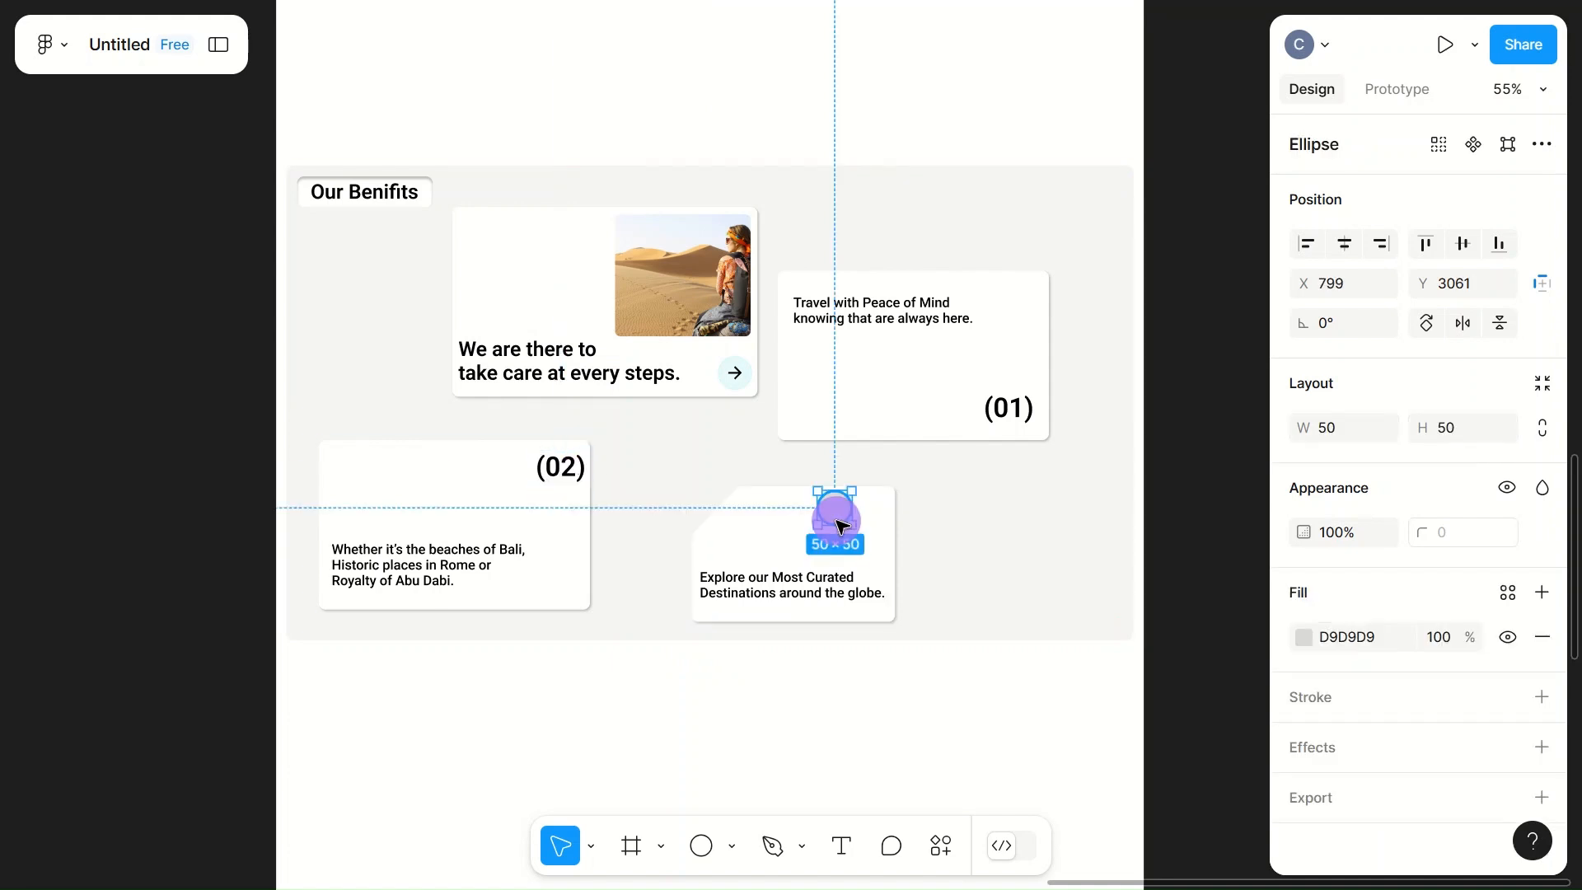
{"action": "key", "text": "Delete"}
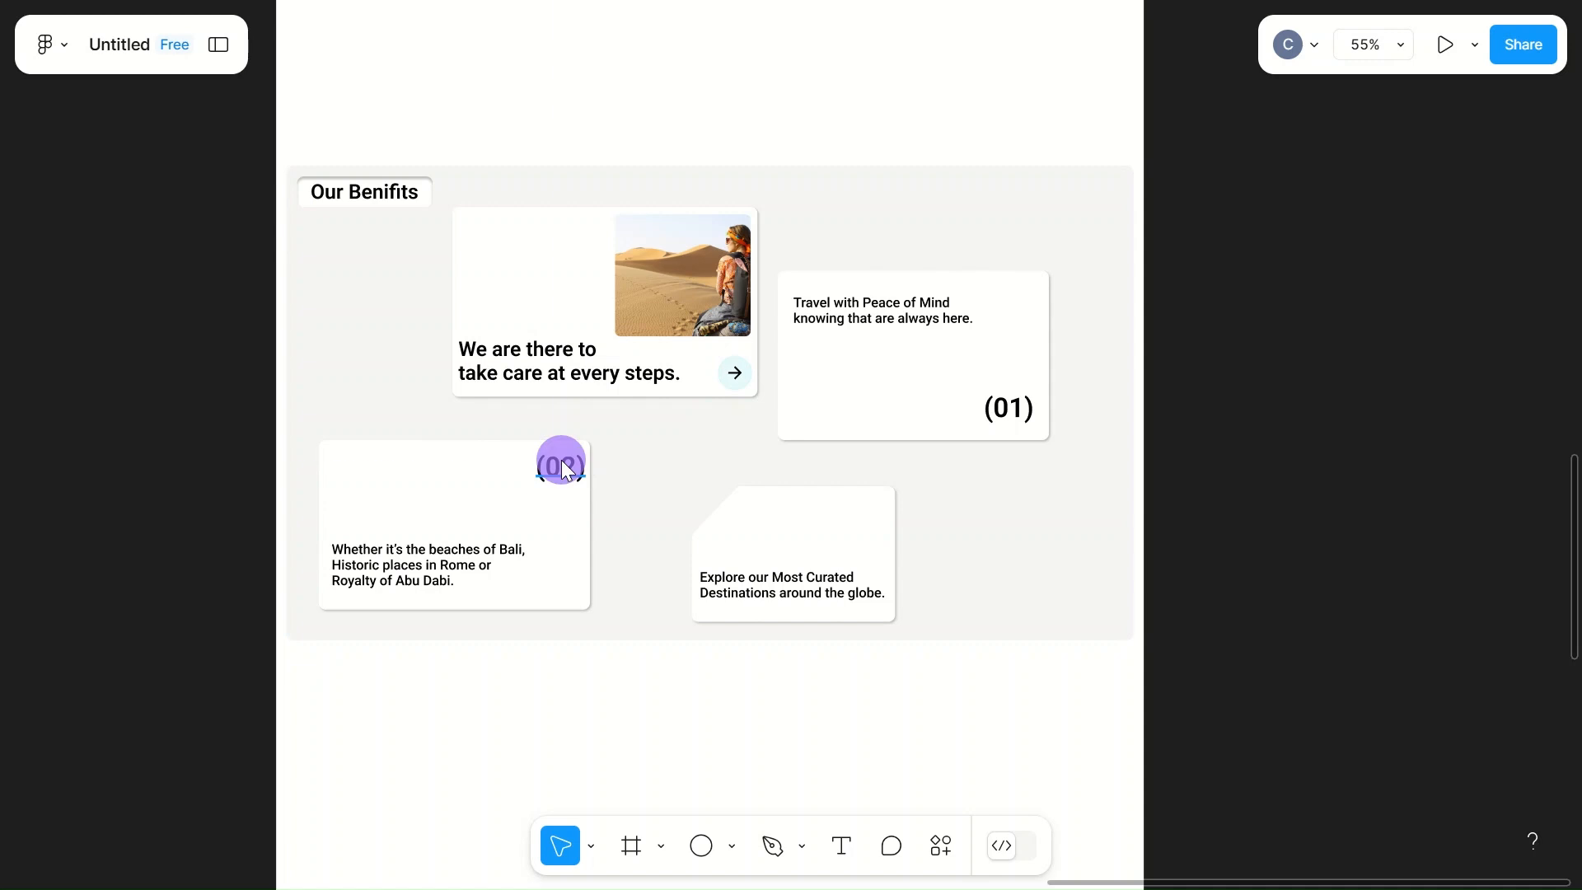
Step: Copy the "(02)" label into the cut-corner card above its text, at X 667, Y 3087, and change the copy to "(03)"
{"action": "left_click", "coordinate": [561, 467]}
{"action": "left_click_drag", "start_coordinate": [561, 467], "coordinate": [760, 522]}
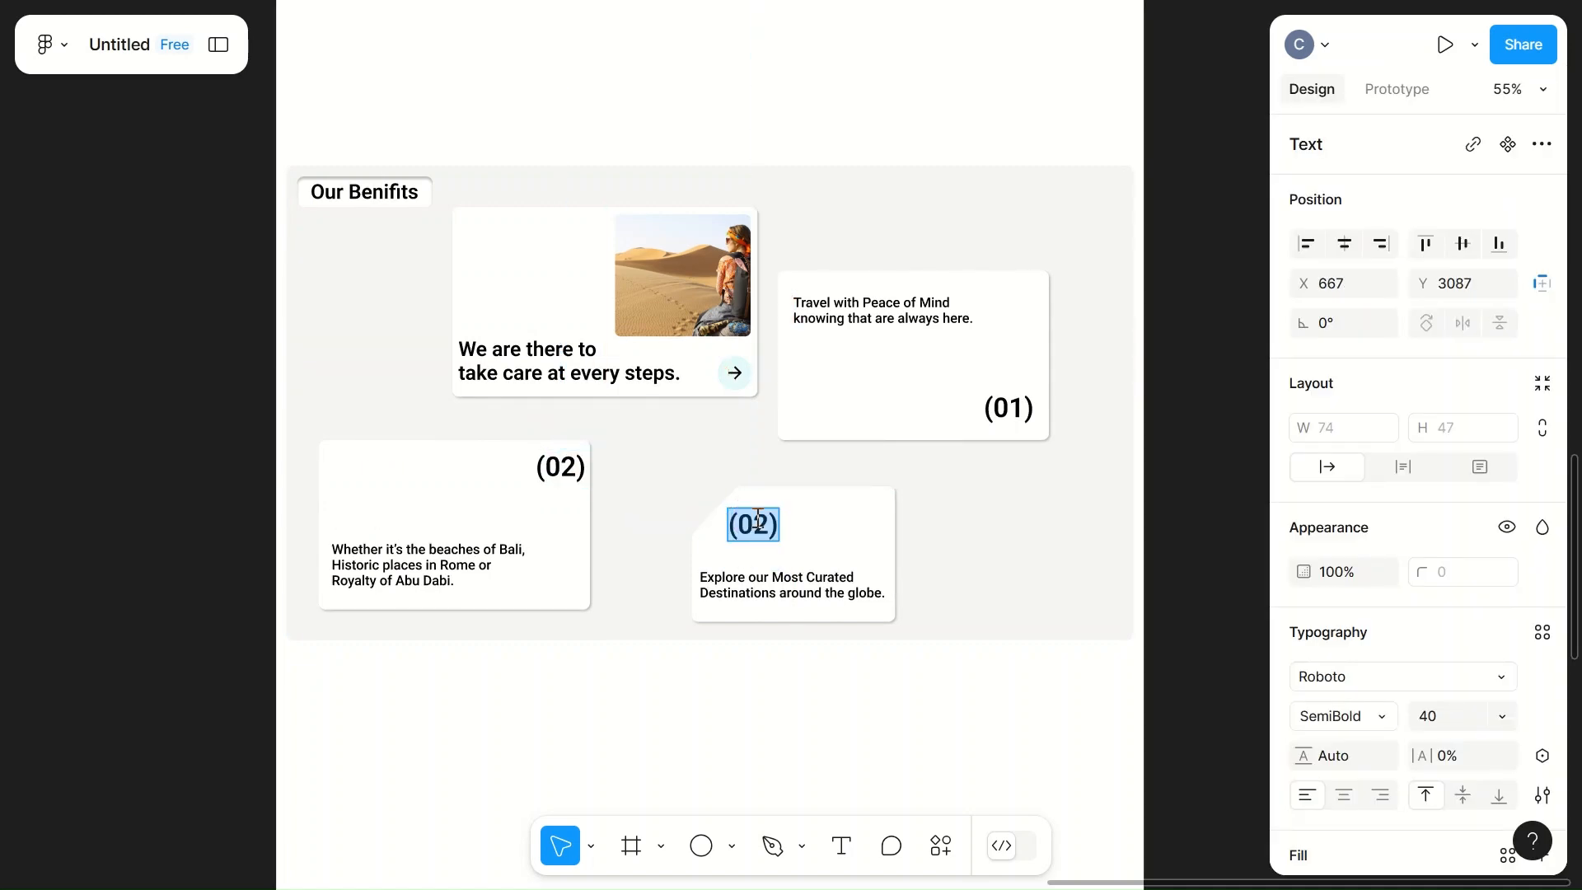
{"action": "double_click", "coordinate": [766, 524]}
{"action": "key", "text": "BackSpace"}
{"action": "type", "text": "3"}
{"action": "key", "text": "Escape"}
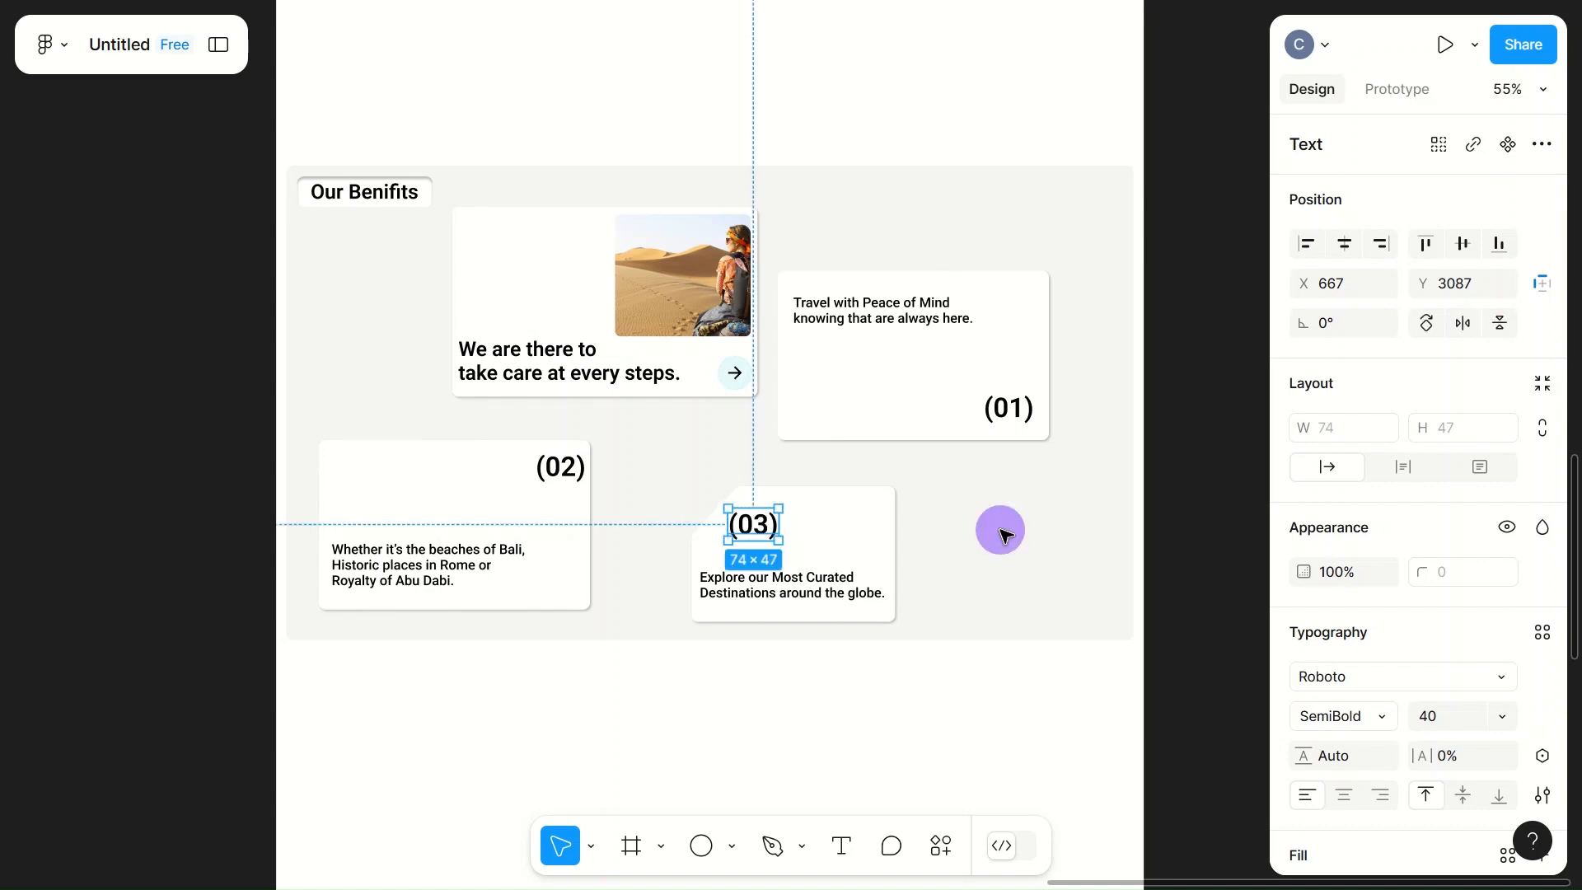
{"action": "left_click", "coordinate": [1007, 537]}
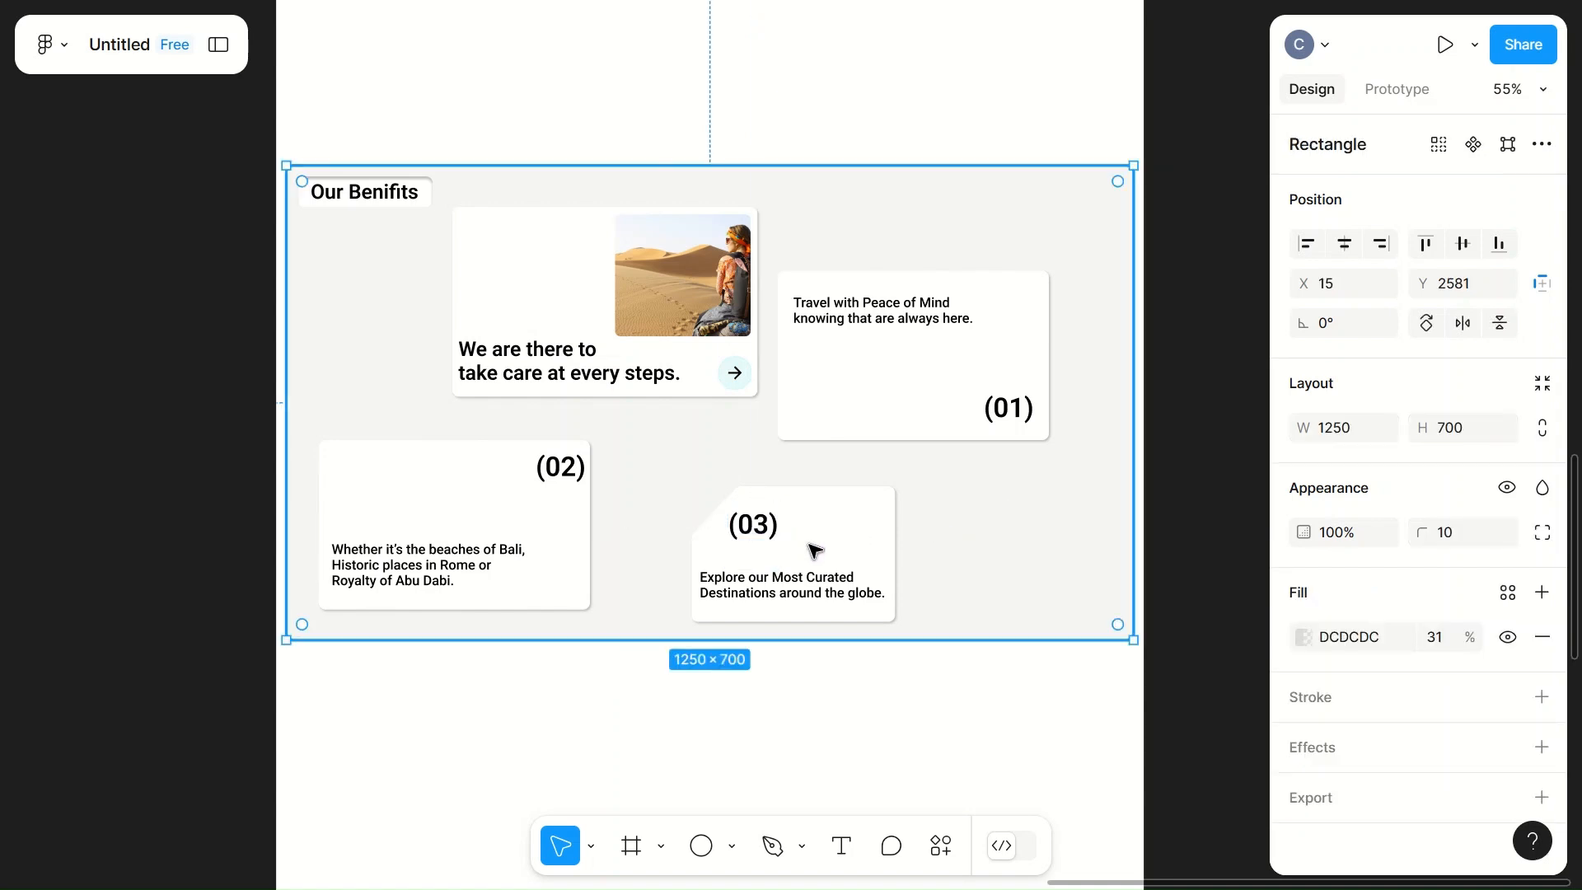
{"action": "left_click", "coordinate": [966, 746]}
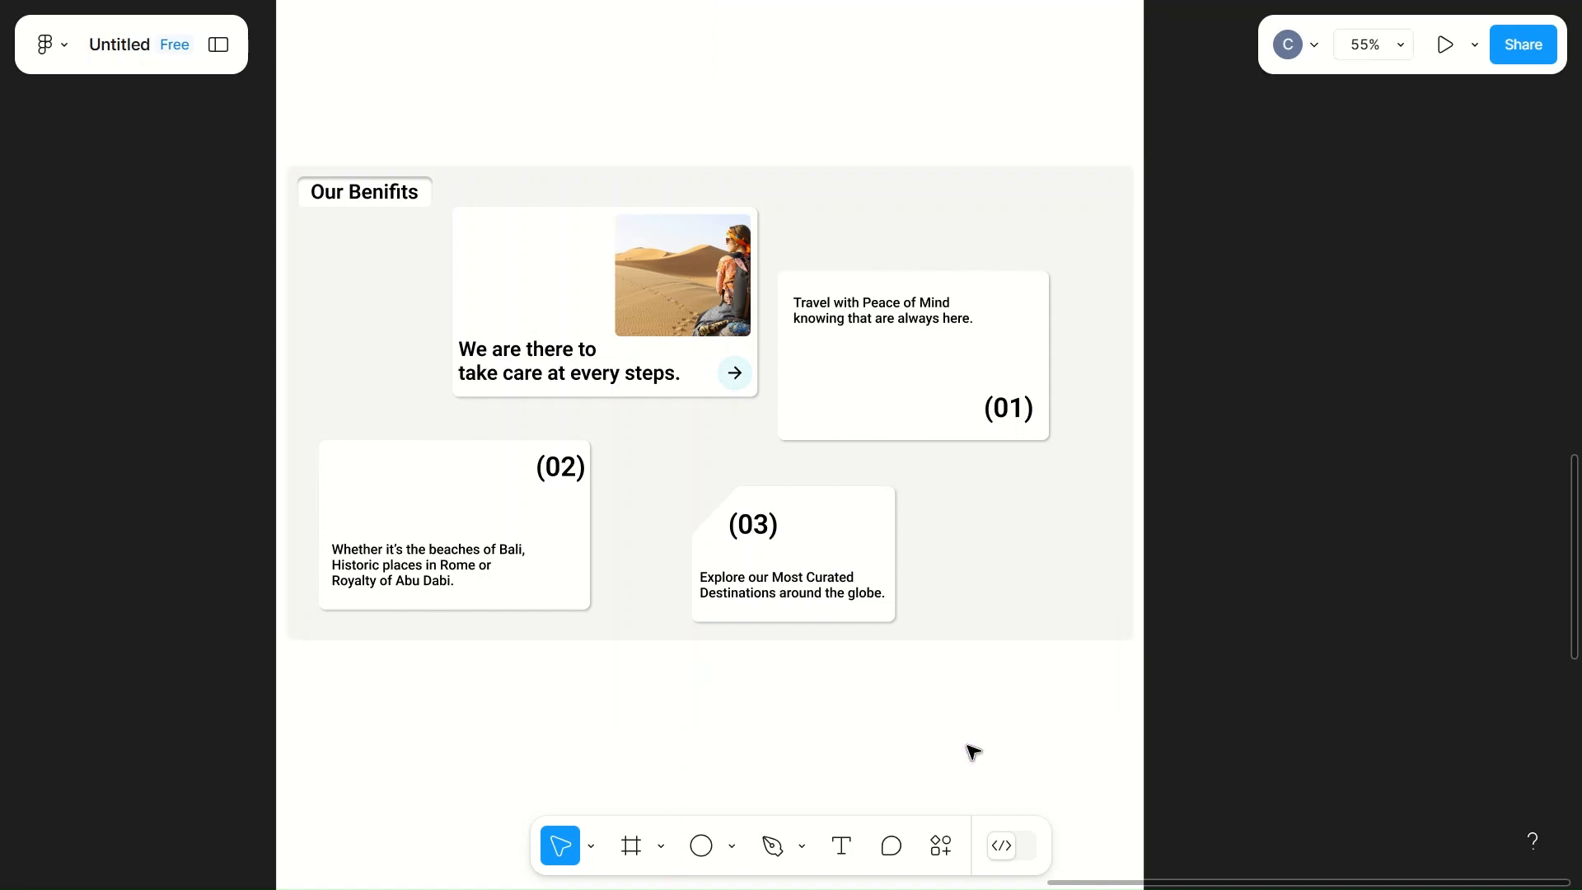
{"action": "scroll", "coordinate": [973, 750], "scroll_direction": "down", "scroll_amount": 6}
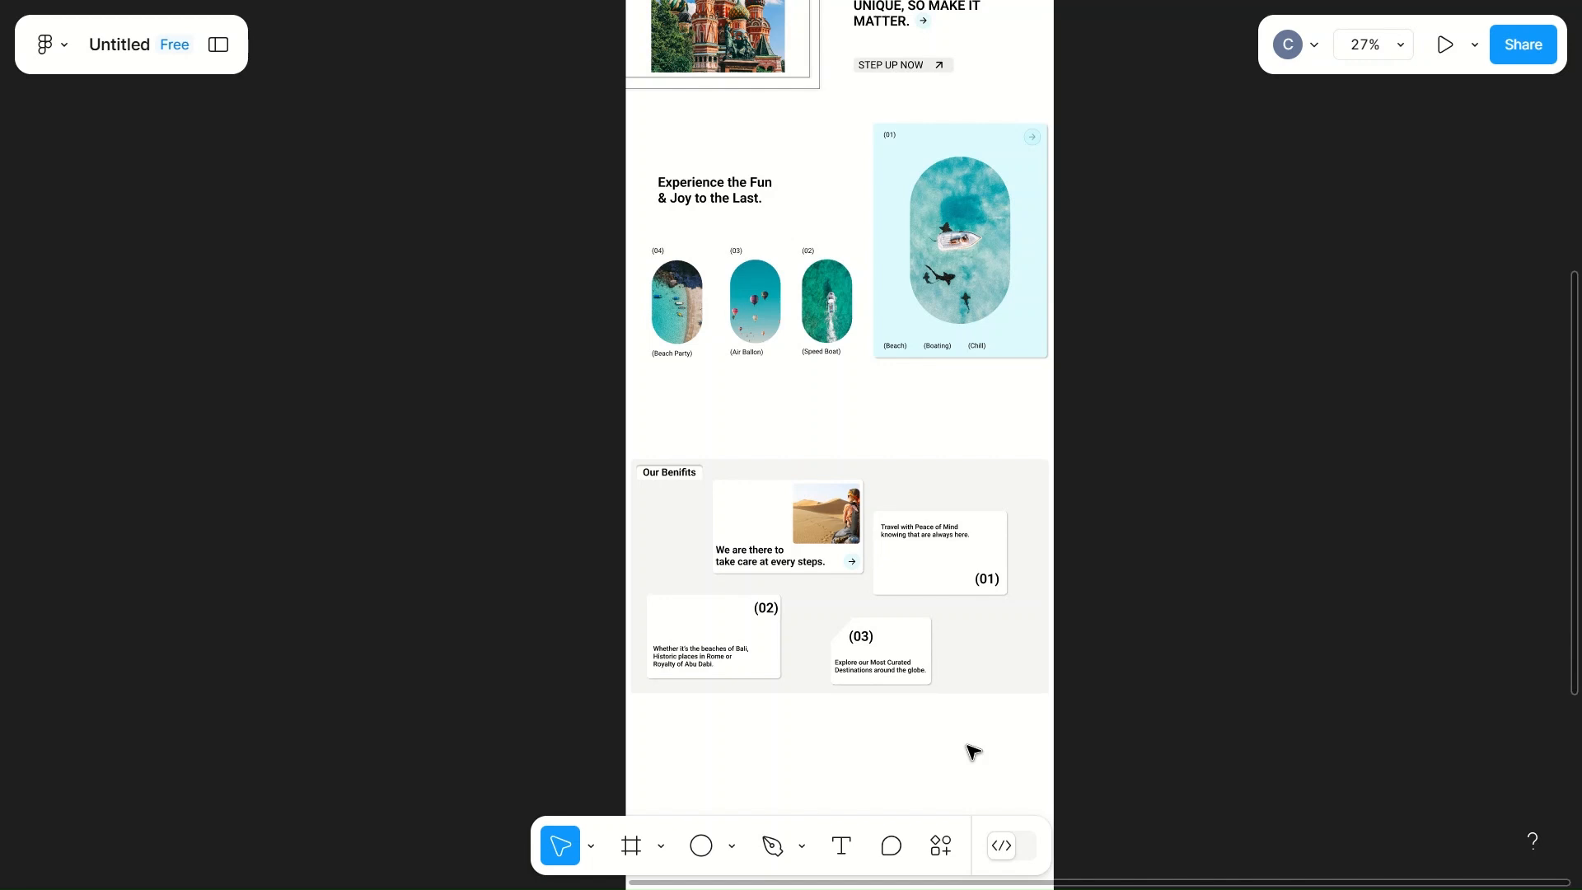
{"action": "scroll", "coordinate": [972, 752], "scroll_direction": "down", "scroll_amount": 5}
{"action": "scroll", "coordinate": [972, 751], "scroll_direction": "up", "scroll_amount": 5}
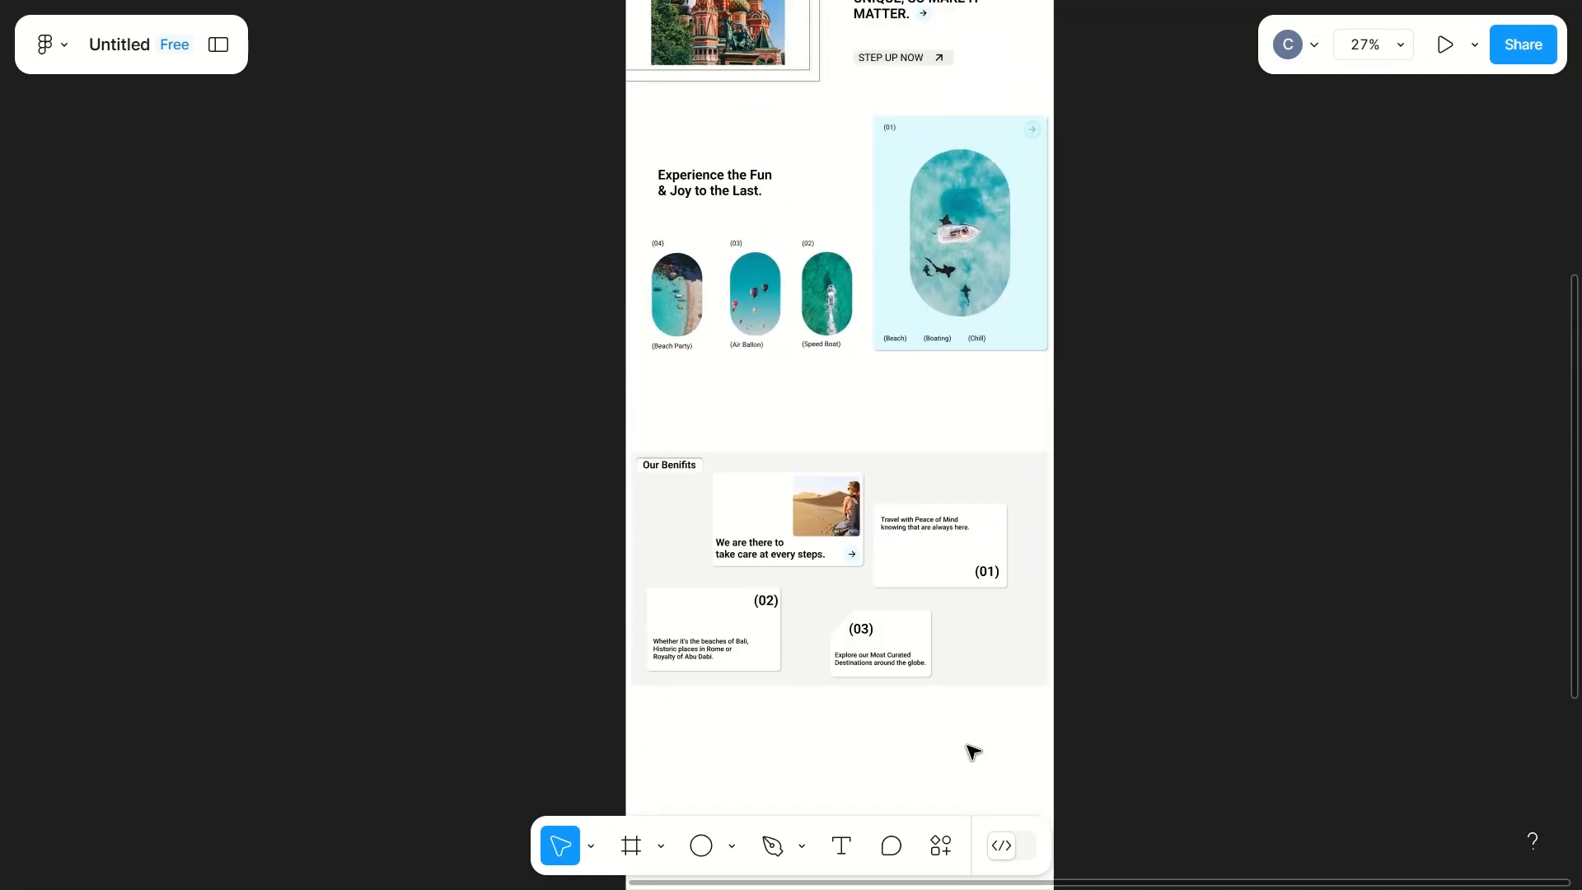
{"action": "scroll", "coordinate": [973, 751], "scroll_direction": "down", "scroll_amount": 5}
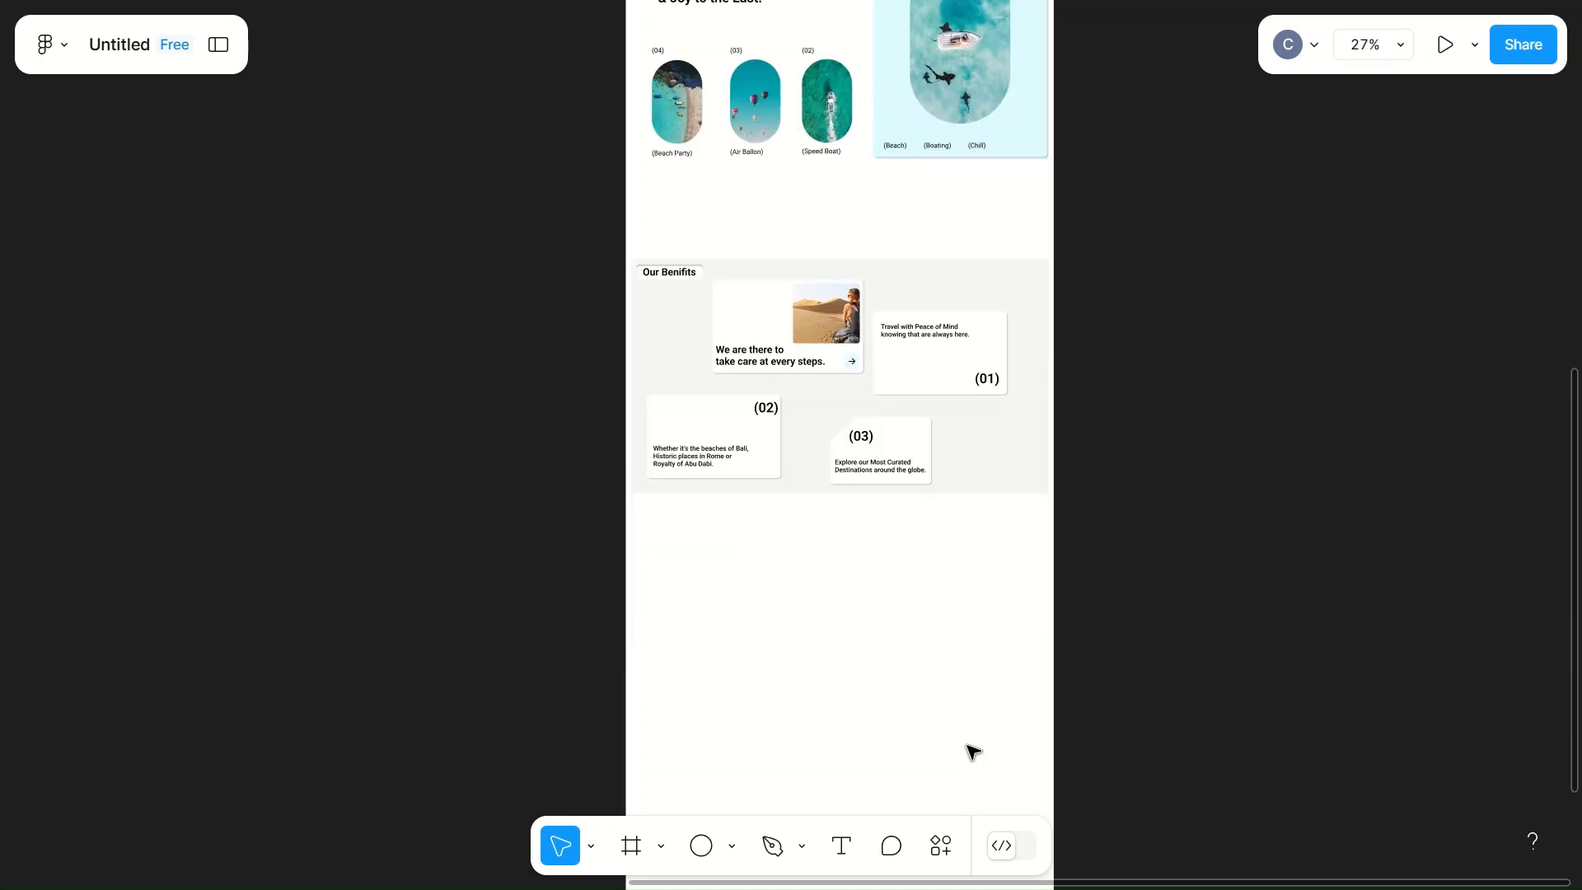